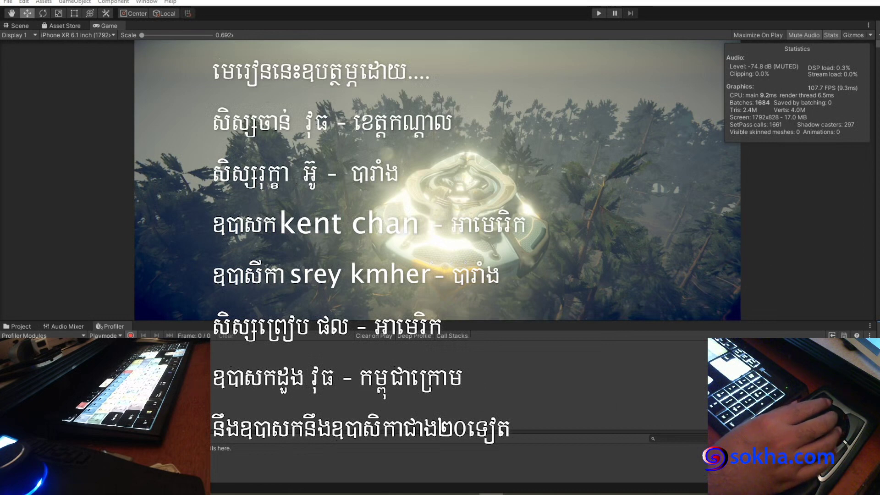
# Enter Play mode so the Profiler records CPU frames while the spaceship scene runs
pyautogui.click(598, 13)
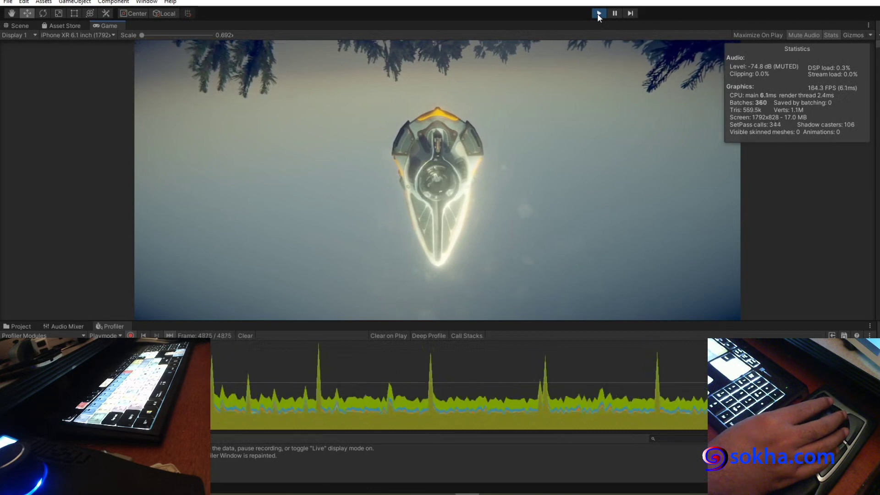
# Exit Play mode, leaving the captured CPU Usage frames in the Profiler
pyautogui.click(598, 16)
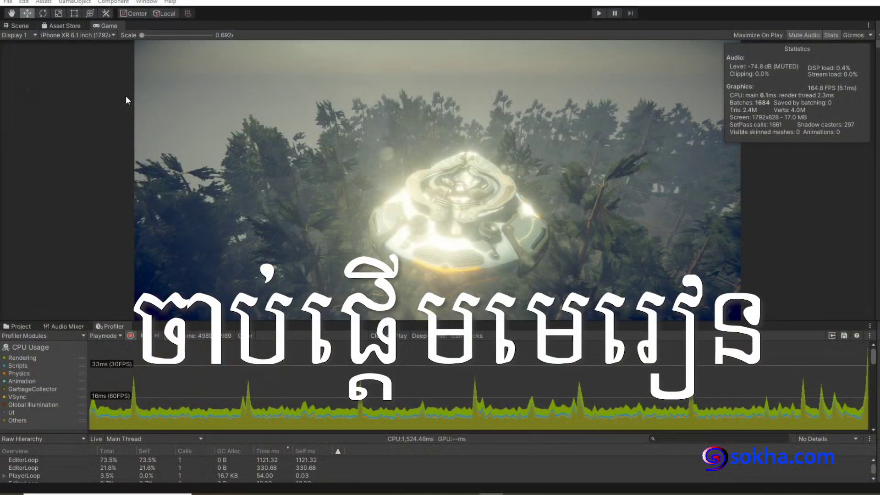
# Show the About Unity window from the Help menu, revealing version 2019.4.9f1 Personal
pyautogui.click(174, 2)
pyautogui.click(184, 12)
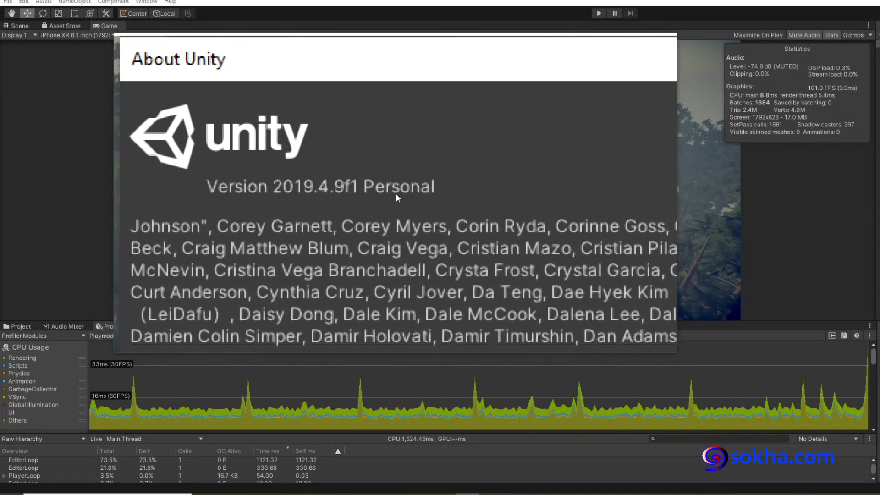
# Close About Unity and raise the Profiler divider so the Rendering module appears
pyautogui.press('Escape')
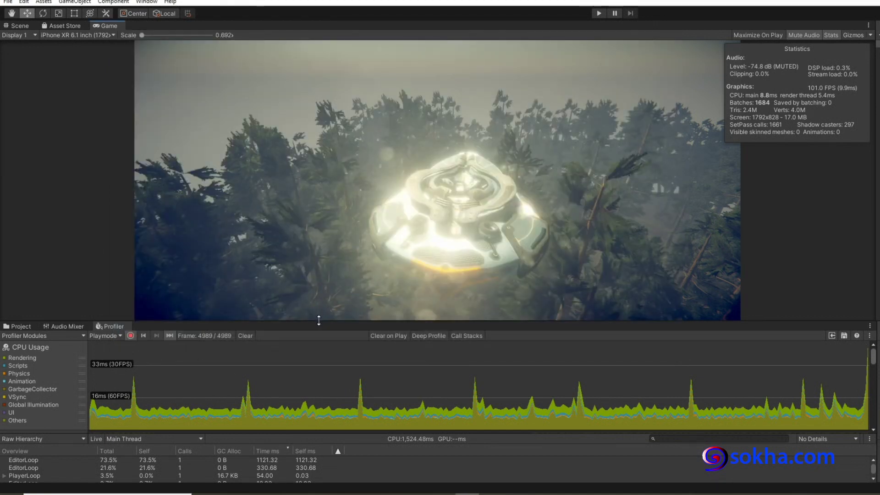
pyautogui.moveTo(319, 320)
pyautogui.mouseDown()
pyautogui.moveTo(345, 207)
pyautogui.moveTo(345, 232)
pyautogui.mouseUp()
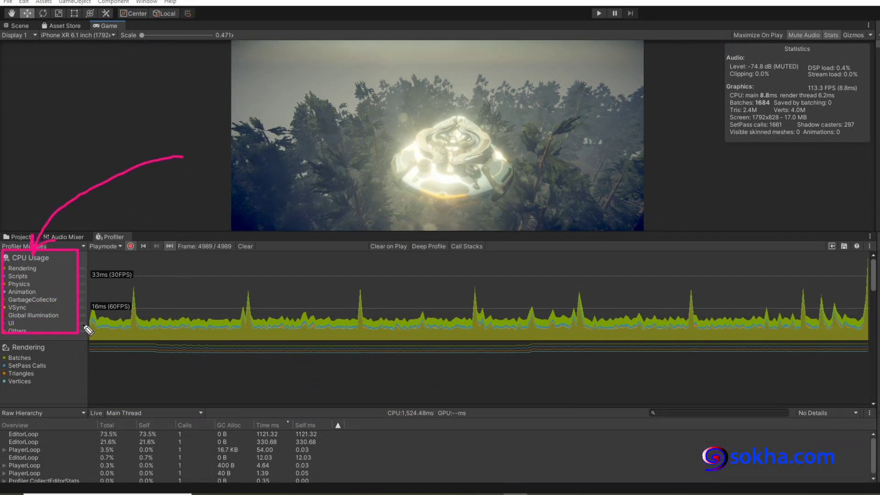
# Write and underline a 'GPU' pen note, clear it, and open the Profiler Modules list
pyautogui.moveTo(169, 88)
pyautogui.mouseDown()
pyautogui.moveTo(181, 124)
pyautogui.moveTo(190, 102)
pyautogui.mouseUp()
pyautogui.moveTo(236, 70); pyautogui.dragTo(312, 152)
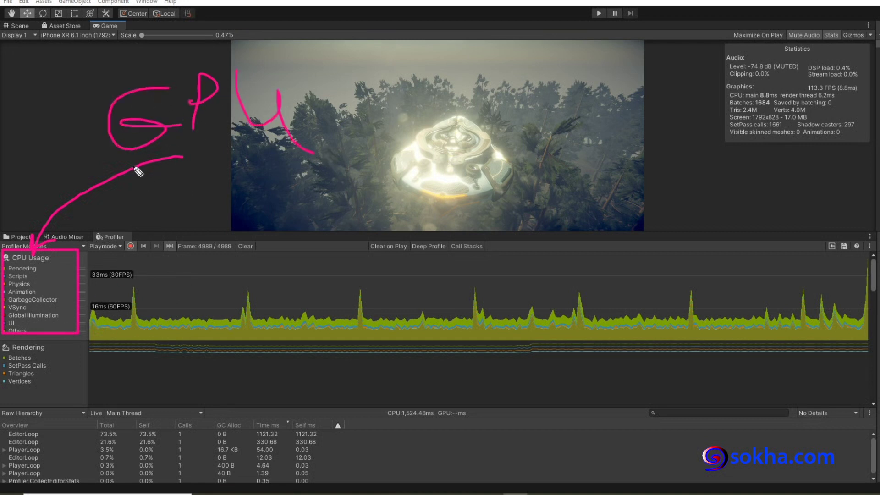
pyautogui.moveTo(113, 158); pyautogui.dragTo(261, 153)
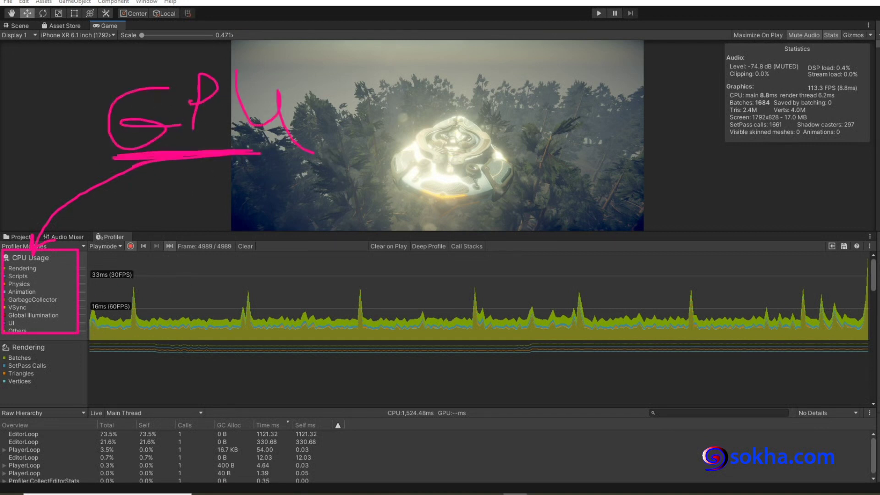
pyautogui.press('Escape')
pyautogui.click(83, 246)
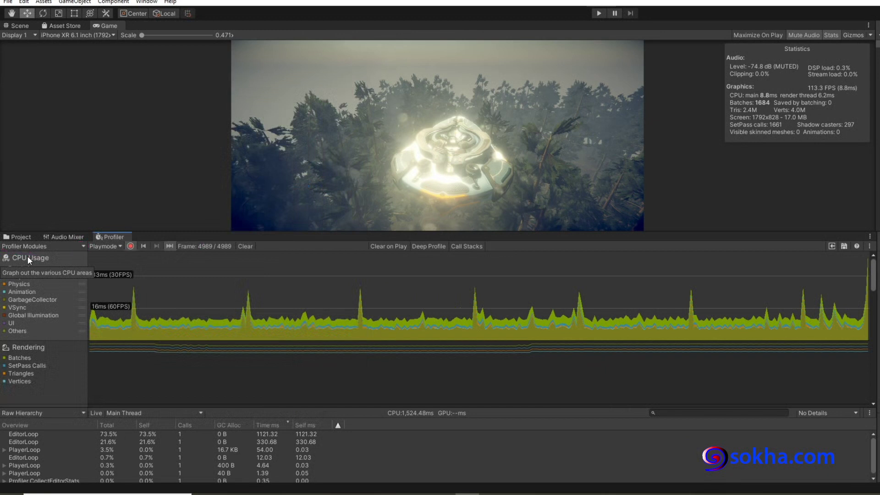
pyautogui.click(82, 246)
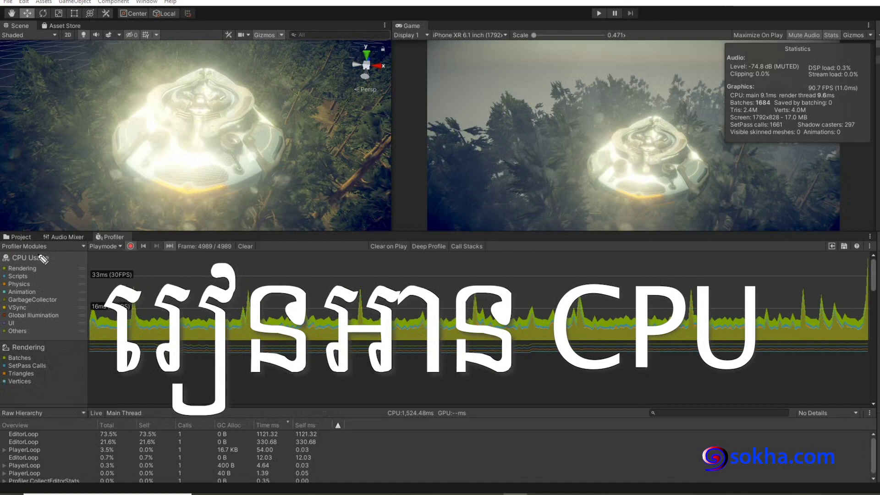
pyautogui.moveTo(52, 250); pyautogui.dragTo(59, 250)
pyautogui.moveTo(130, 337)
pyautogui.mouseDown()
pyautogui.moveTo(245, 265)
pyautogui.moveTo(663, 304)
pyautogui.mouseUp()
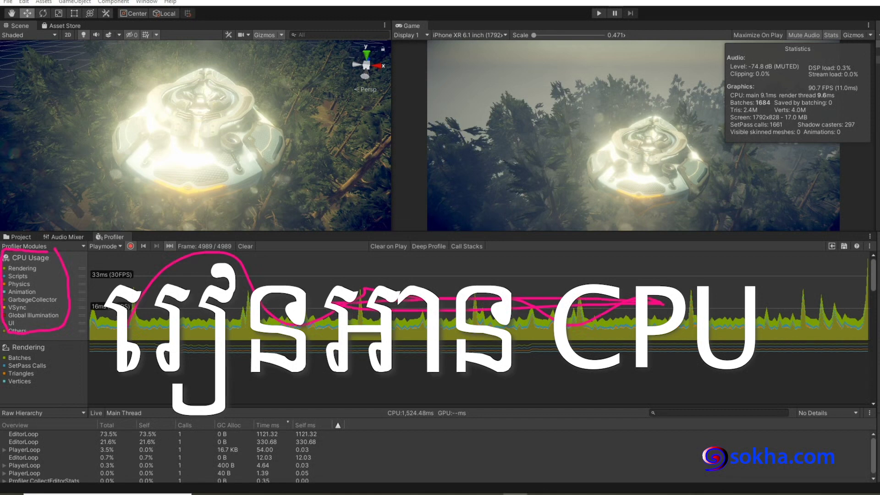
pyautogui.press('Escape')
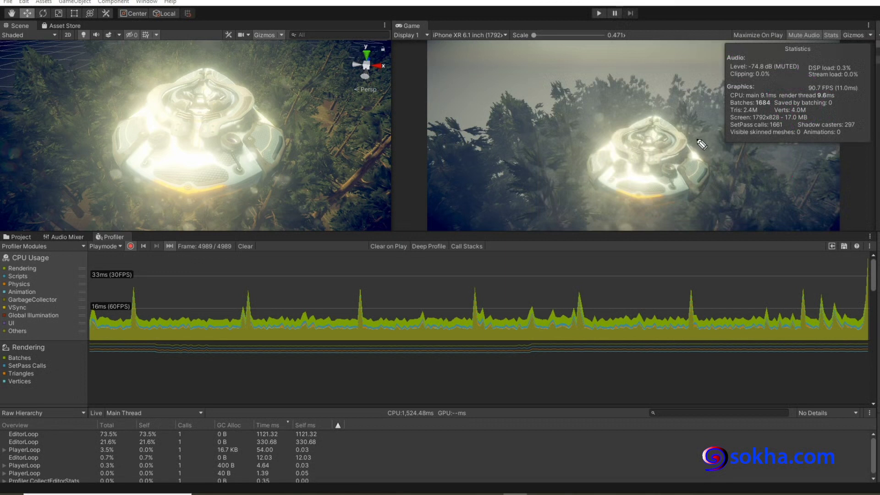
# Outline the CPU Usage category list and trace along the graph, then erase the marks
pyautogui.moveTo(53, 251); pyautogui.dragTo(38, 340)
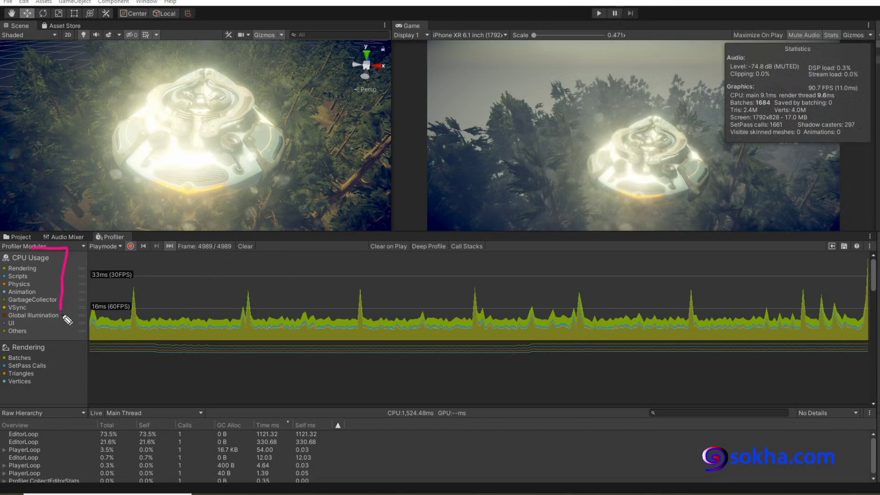
pyautogui.moveTo(97, 312); pyautogui.dragTo(759, 310)
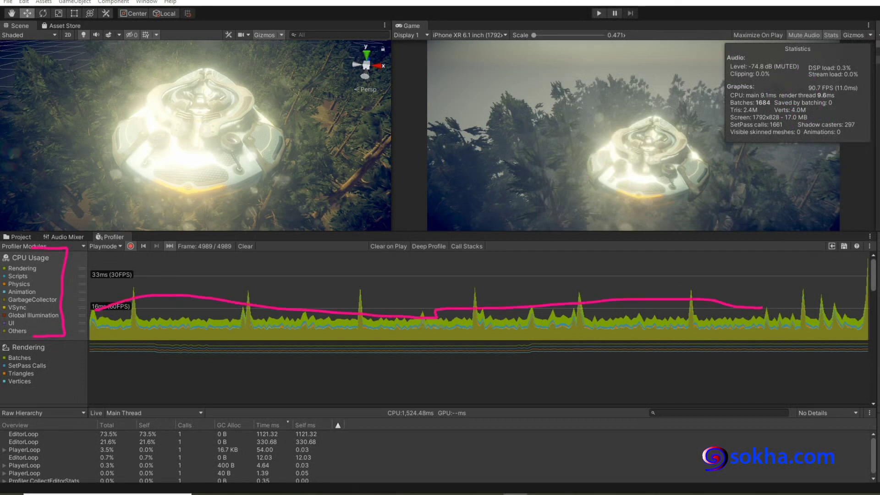
pyautogui.press('Escape')
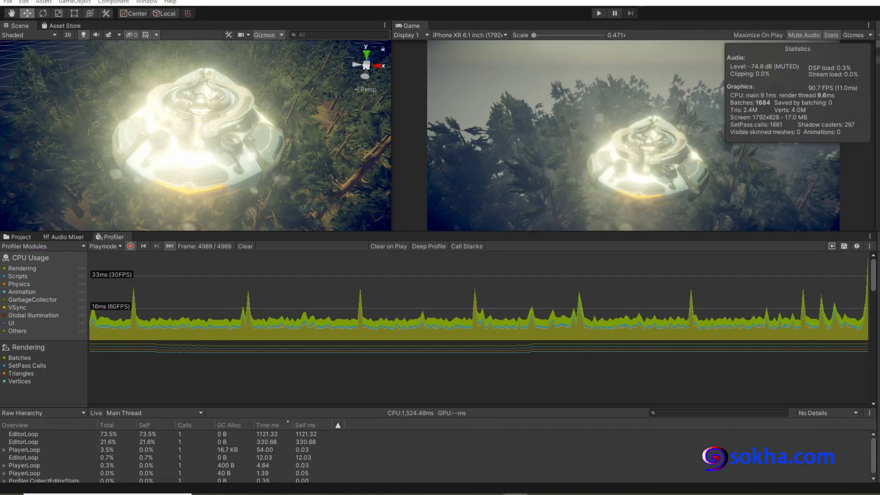
# Circle the six recurring spikes along the CPU Usage graph
pyautogui.moveTo(138, 270); pyautogui.dragTo(146, 271)
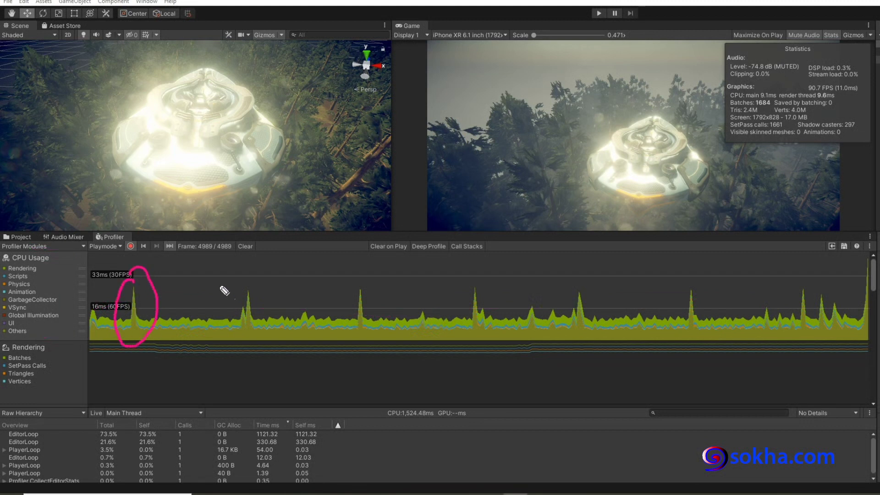
pyautogui.moveTo(247, 275)
pyautogui.mouseDown()
pyautogui.moveTo(233, 304)
pyautogui.moveTo(252, 273)
pyautogui.mouseUp()
pyautogui.moveTo(360, 278); pyautogui.dragTo(363, 270)
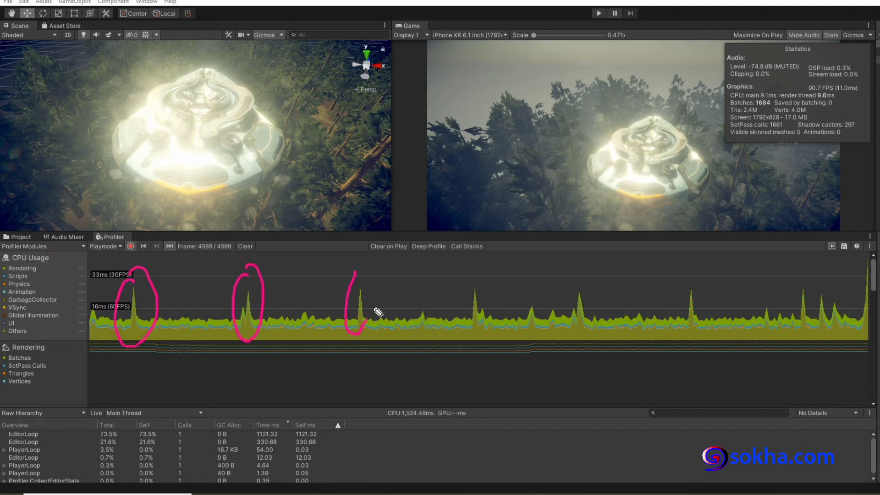
pyautogui.moveTo(479, 275); pyautogui.dragTo(482, 274)
pyautogui.moveTo(576, 268); pyautogui.dragTo(586, 271)
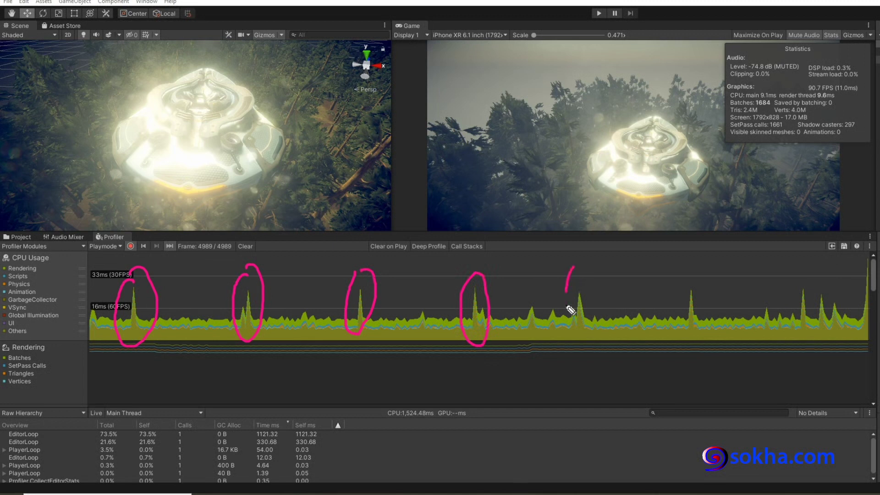
pyautogui.moveTo(692, 266); pyautogui.dragTo(695, 277)
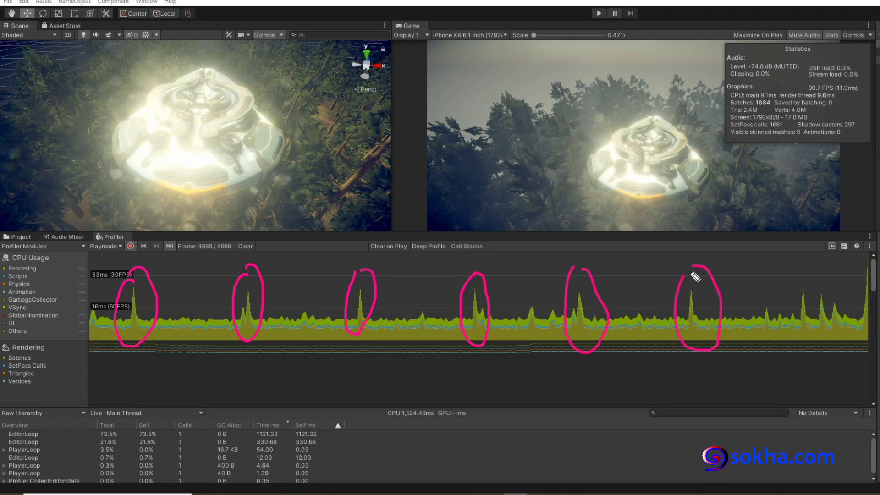
# Draw two arrows from the spaceship to the Profiler and a curve linking the spikes
pyautogui.moveTo(200, 162); pyautogui.dragTo(37, 251)
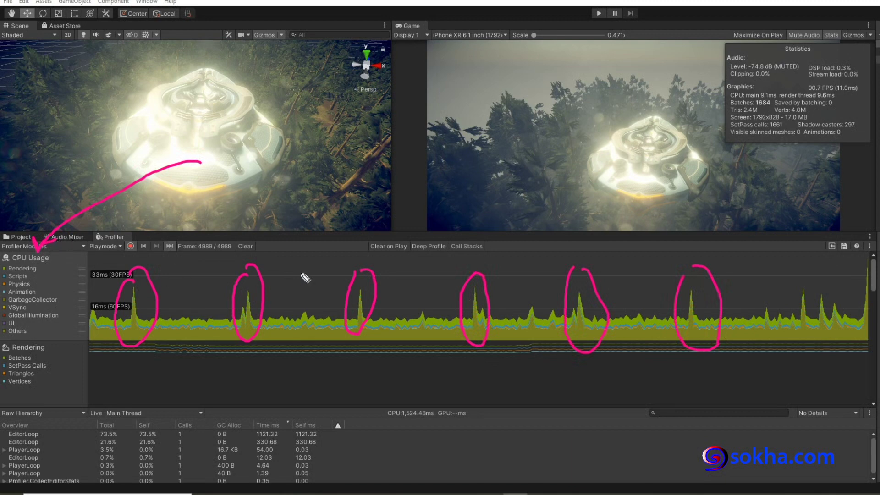
pyautogui.moveTo(433, 284); pyautogui.dragTo(172, 268)
pyautogui.moveTo(209, 187)
pyautogui.mouseDown()
pyautogui.moveTo(50, 245)
pyautogui.moveTo(76, 248)
pyautogui.mouseUp()
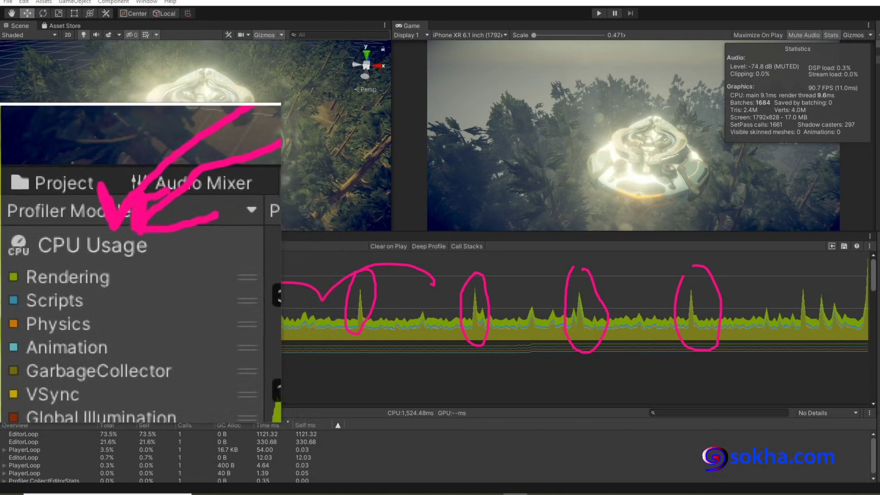
# Underline CPU Usage and Rendering in the module list and bracket the CPU Usage categories
pyautogui.moveTo(26, 263); pyautogui.dragTo(81, 259)
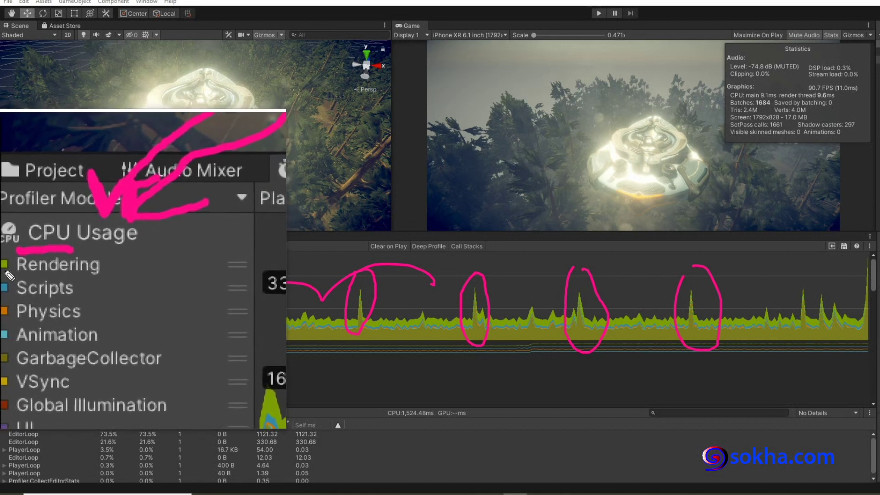
pyautogui.moveTo(16, 256); pyautogui.dragTo(48, 258)
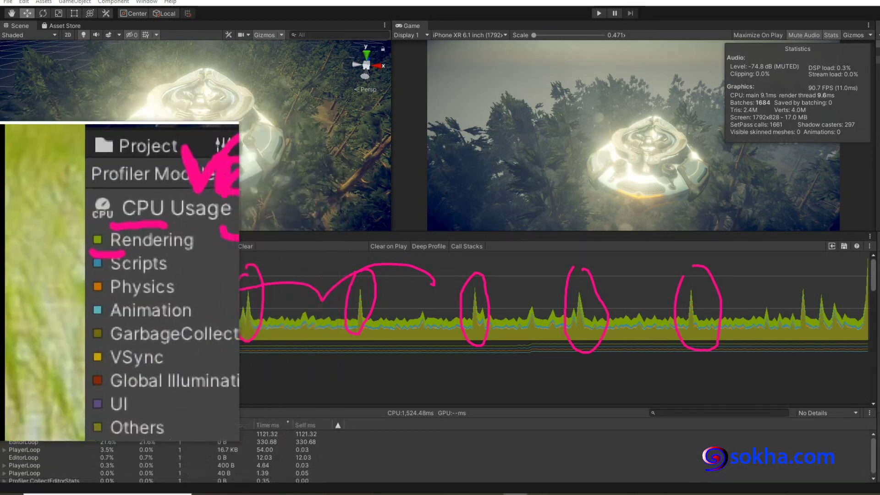
pyautogui.moveTo(154, 211); pyautogui.dragTo(178, 421)
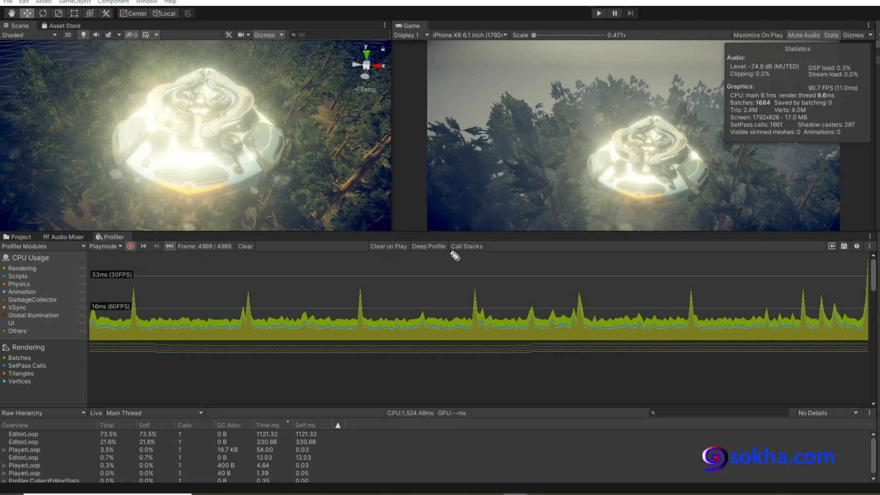
# Write 1 and 2 beside the Game view and circle one CPU Usage spike
pyautogui.moveTo(408, 76); pyautogui.dragTo(410, 98)
pyautogui.moveTo(400, 117)
pyautogui.mouseDown()
pyautogui.moveTo(401, 135)
pyautogui.moveTo(421, 134)
pyautogui.moveTo(402, 176)
pyautogui.moveTo(401, 217)
pyautogui.moveTo(424, 212)
pyautogui.mouseUp()
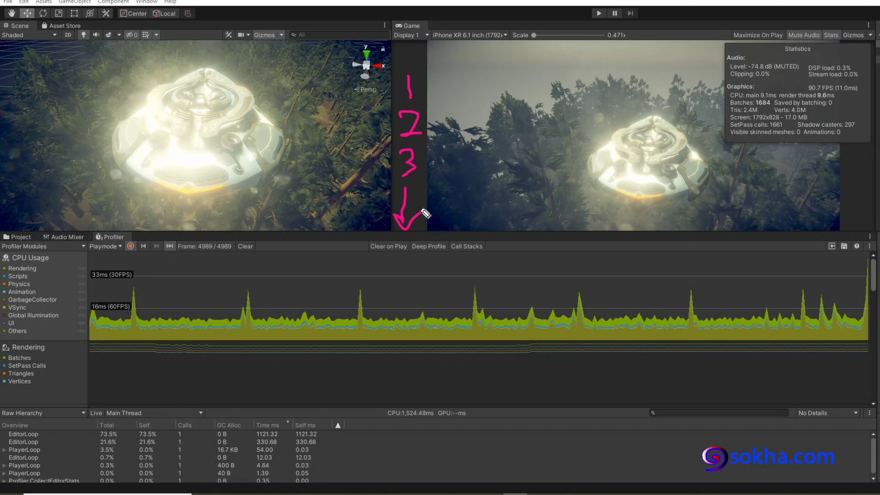
pyautogui.moveTo(365, 278)
pyautogui.mouseDown()
pyautogui.moveTo(362, 346)
pyautogui.moveTo(375, 280)
pyautogui.mouseUp()
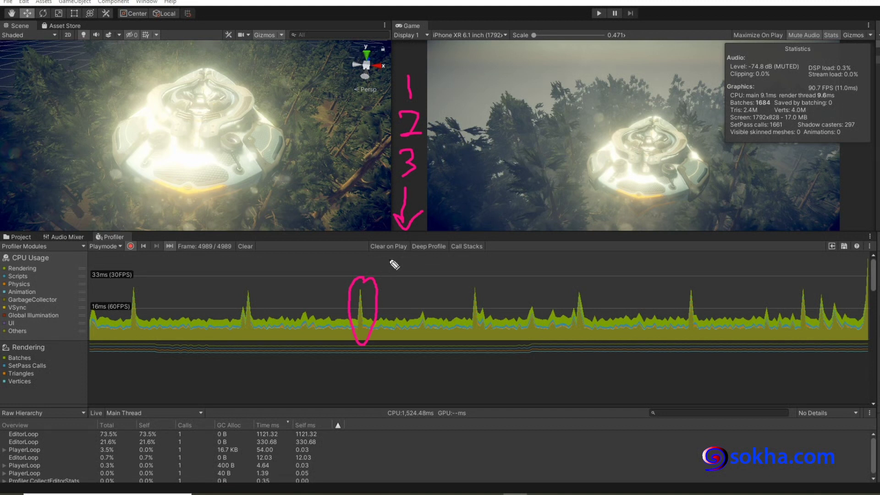
# Draw an arrow to the circled spike and scribble over the ship in the Game view
pyautogui.moveTo(495, 229)
pyautogui.mouseDown()
pyautogui.moveTo(369, 282)
pyautogui.moveTo(406, 271)
pyautogui.mouseUp()
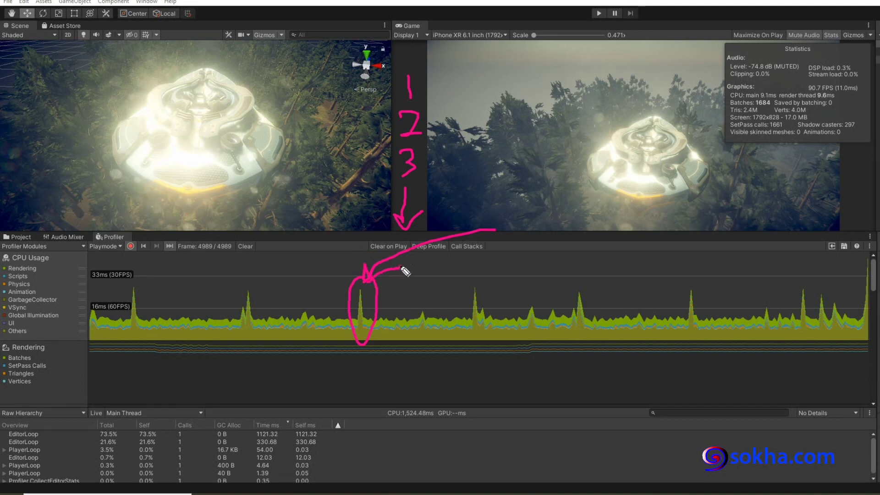
pyautogui.moveTo(493, 145); pyautogui.dragTo(723, 175)
pyautogui.moveTo(510, 182)
pyautogui.mouseDown()
pyautogui.moveTo(610, 126)
pyautogui.moveTo(621, 195)
pyautogui.moveTo(682, 171)
pyautogui.moveTo(627, 132)
pyautogui.mouseUp()
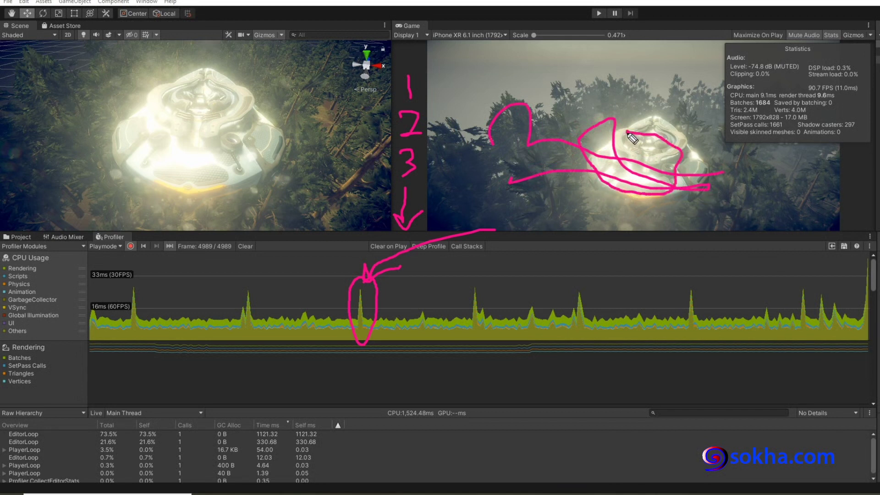
# Point arrows at each remaining CPU Usage spike, then clear all annotations
pyautogui.moveTo(296, 253); pyautogui.dragTo(252, 289)
pyautogui.moveTo(223, 239); pyautogui.dragTo(139, 288)
pyautogui.moveTo(541, 235); pyautogui.dragTo(479, 288)
pyautogui.moveTo(529, 275); pyautogui.dragTo(479, 288)
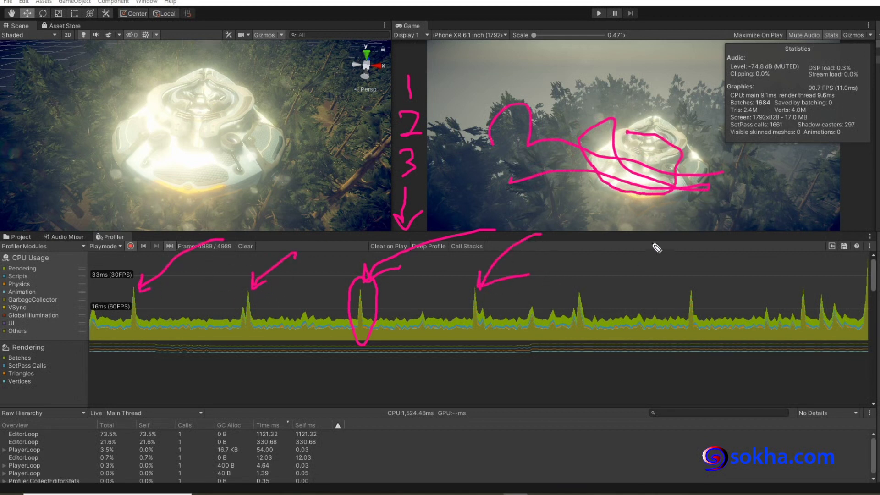
pyautogui.moveTo(651, 240)
pyautogui.mouseDown()
pyautogui.moveTo(584, 288)
pyautogui.moveTo(611, 283)
pyautogui.mouseUp()
pyautogui.moveTo(735, 238)
pyautogui.mouseDown()
pyautogui.moveTo(689, 285)
pyautogui.moveTo(719, 277)
pyautogui.mouseUp()
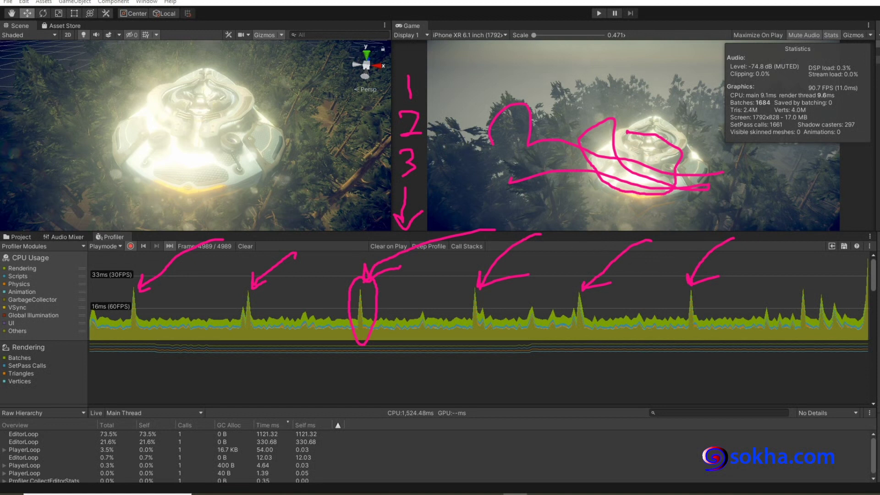
pyautogui.press('e')
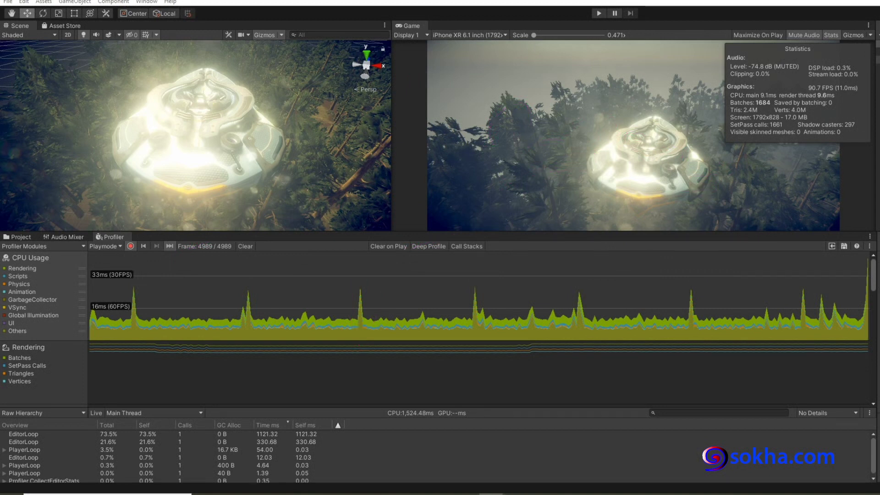
pyautogui.moveTo(380, 235); pyautogui.dragTo(289, 289)
pyautogui.moveTo(422, 246); pyautogui.dragTo(401, 277)
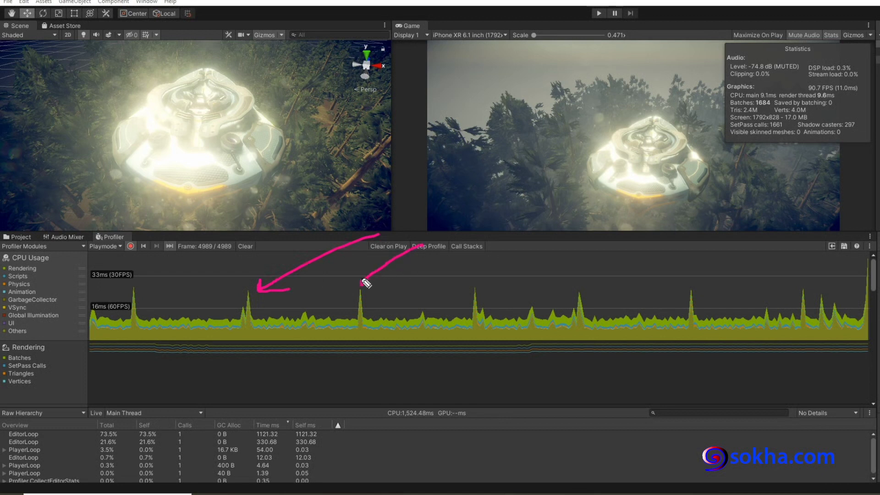
pyautogui.moveTo(214, 245); pyautogui.dragTo(159, 283)
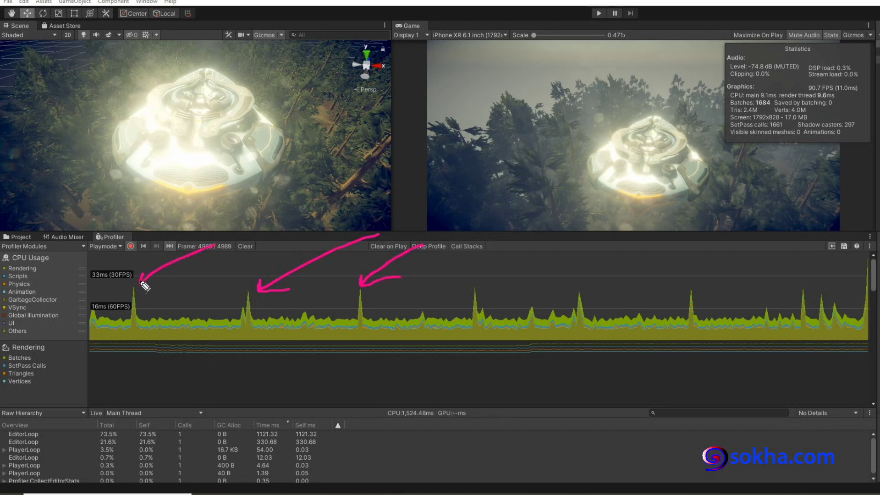
pyautogui.moveTo(618, 249)
pyautogui.mouseDown()
pyautogui.moveTo(579, 285)
pyautogui.moveTo(589, 288)
pyautogui.mouseUp()
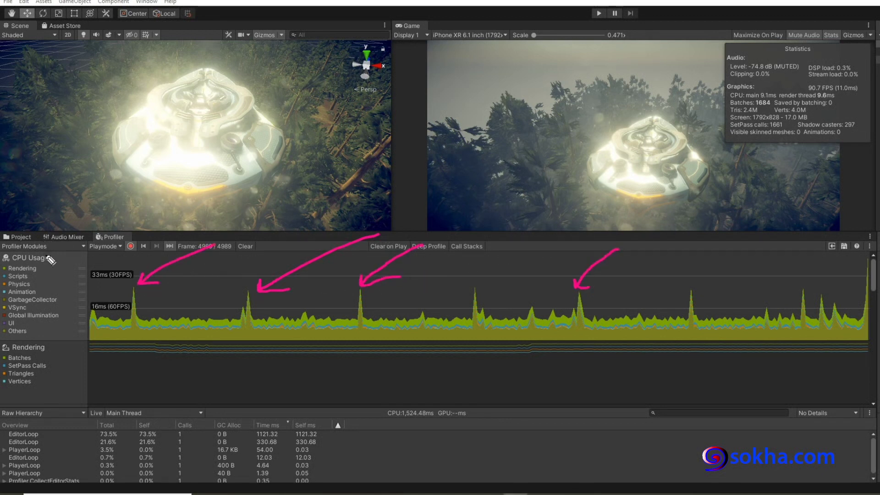
pyautogui.moveTo(51, 251)
pyautogui.mouseDown()
pyautogui.moveTo(22, 246)
pyautogui.moveTo(44, 238)
pyautogui.mouseUp()
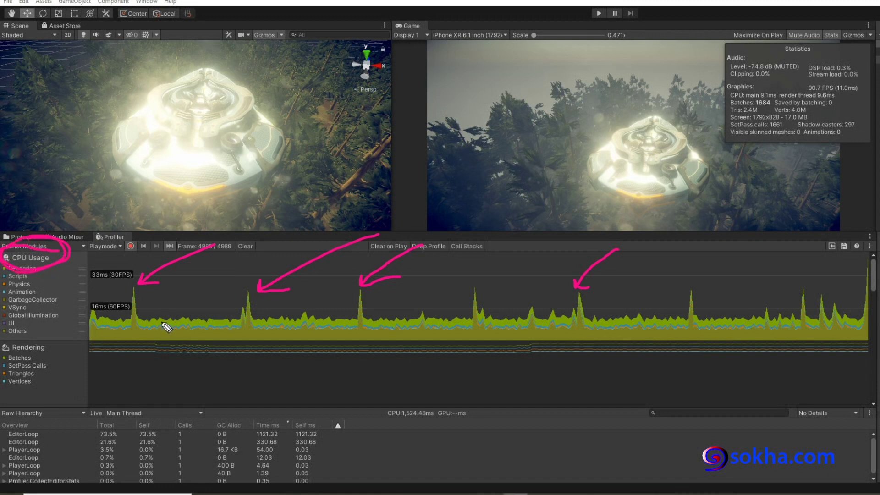
pyautogui.moveTo(59, 267); pyautogui.dragTo(69, 333)
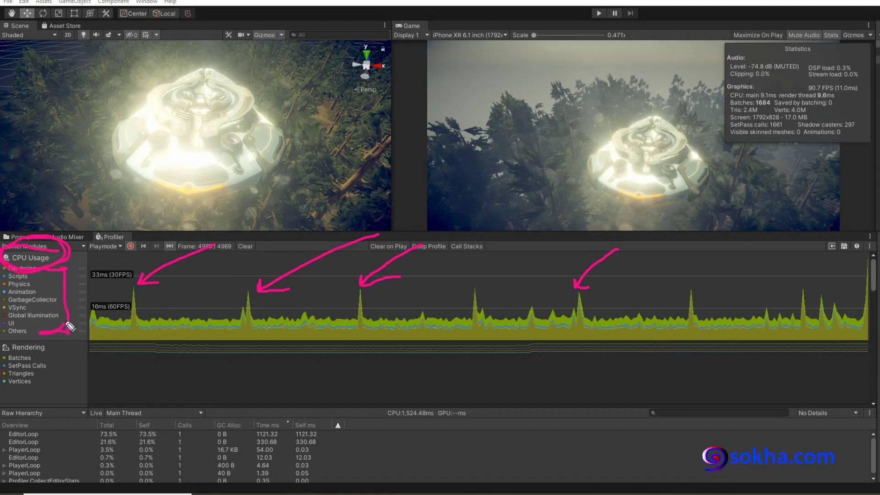
pyautogui.moveTo(261, 248); pyautogui.dragTo(251, 287)
pyautogui.press('Escape')
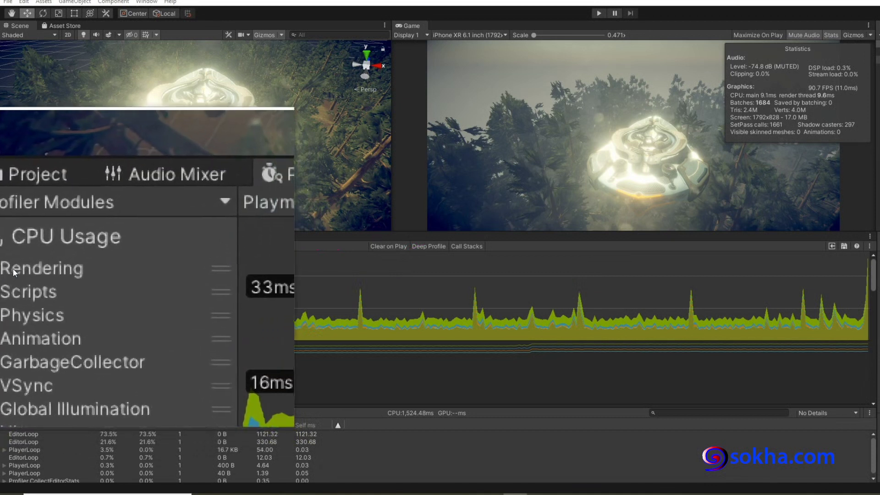
pyautogui.click(6, 270)
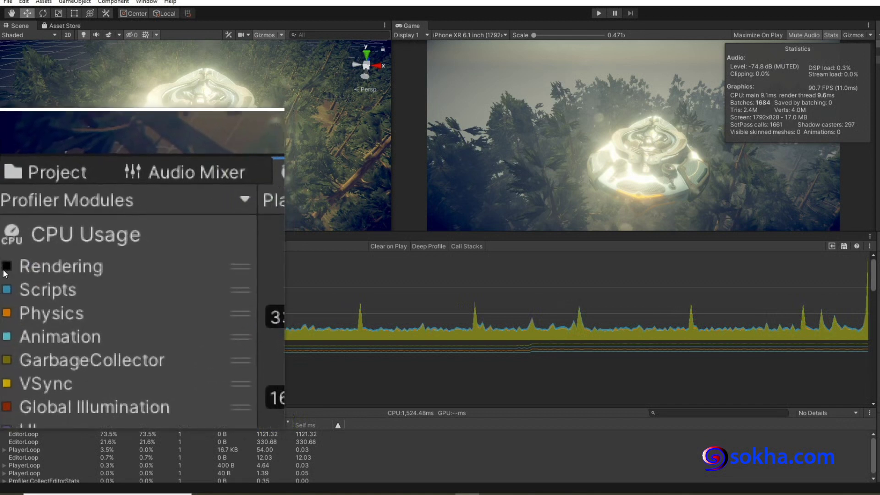
pyautogui.click(5, 269)
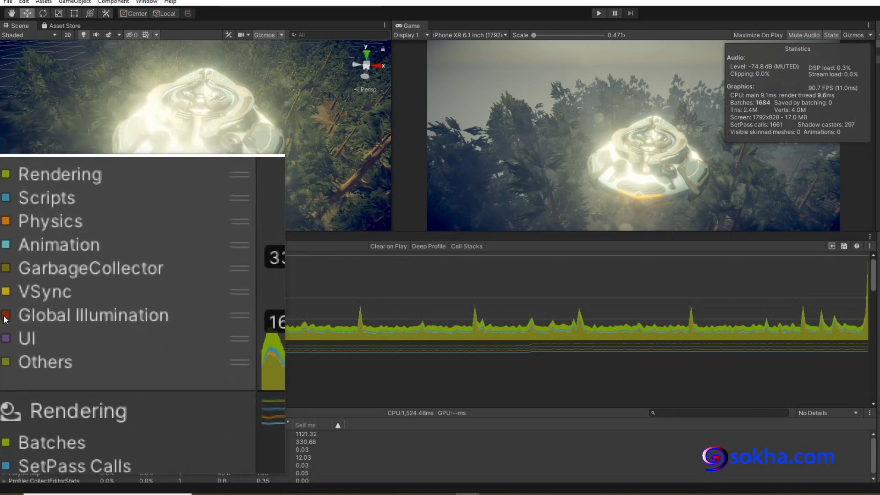
pyautogui.click(4, 316)
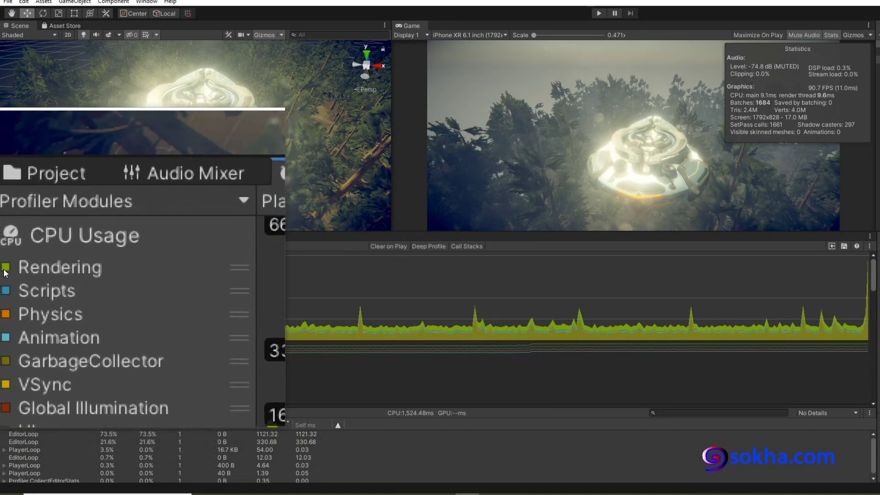
pyautogui.click(6, 267)
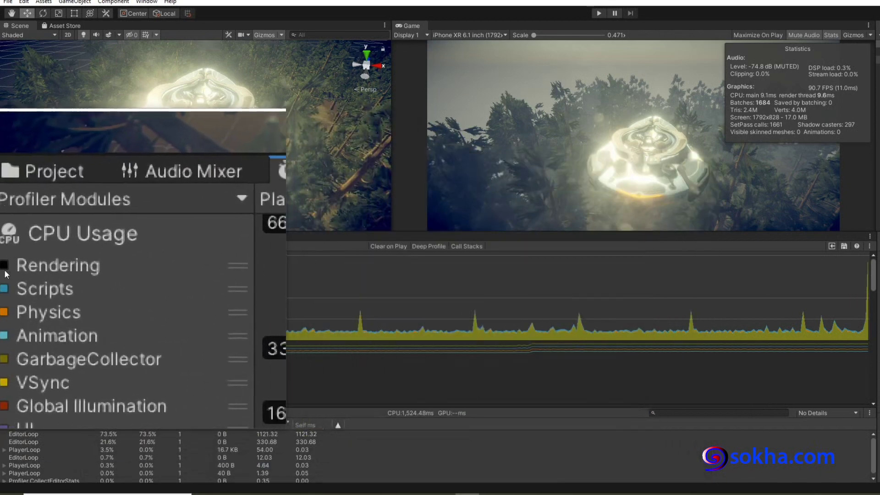
pyautogui.click(4, 267)
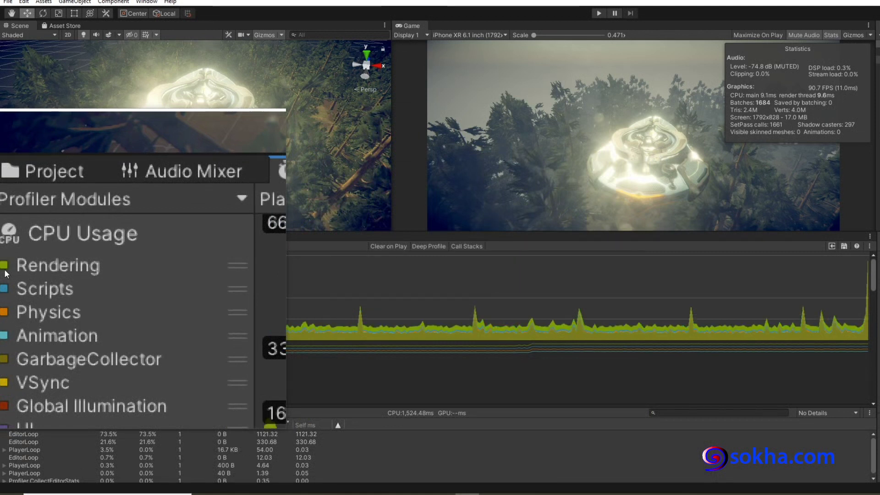
pyautogui.click(5, 271)
pyautogui.click(5, 271)
pyautogui.click(4, 266)
pyautogui.click(4, 266)
pyautogui.click(5, 271)
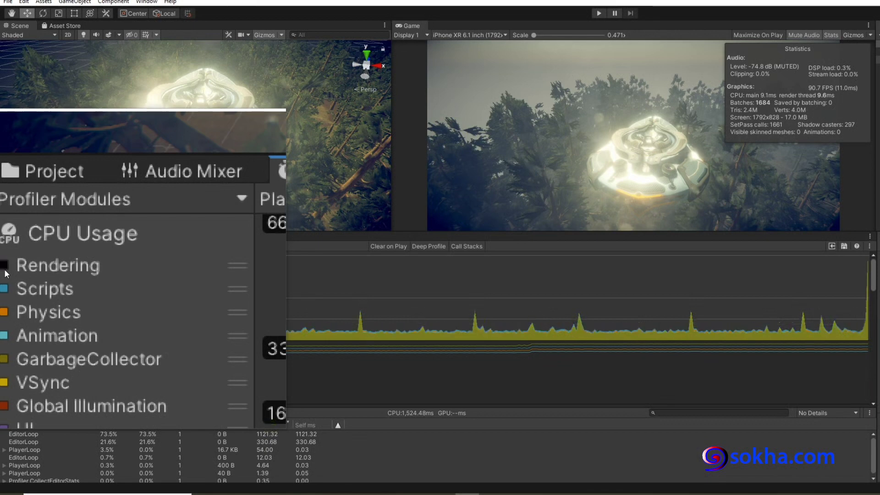
pyautogui.click(5, 271)
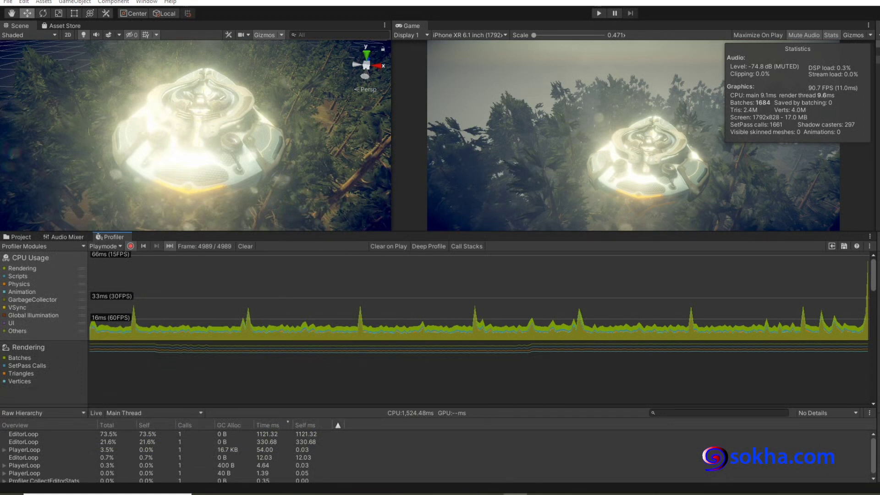
pyautogui.moveTo(205, 98)
pyautogui.mouseDown()
pyautogui.moveTo(192, 111)
pyautogui.moveTo(218, 183)
pyautogui.mouseUp()
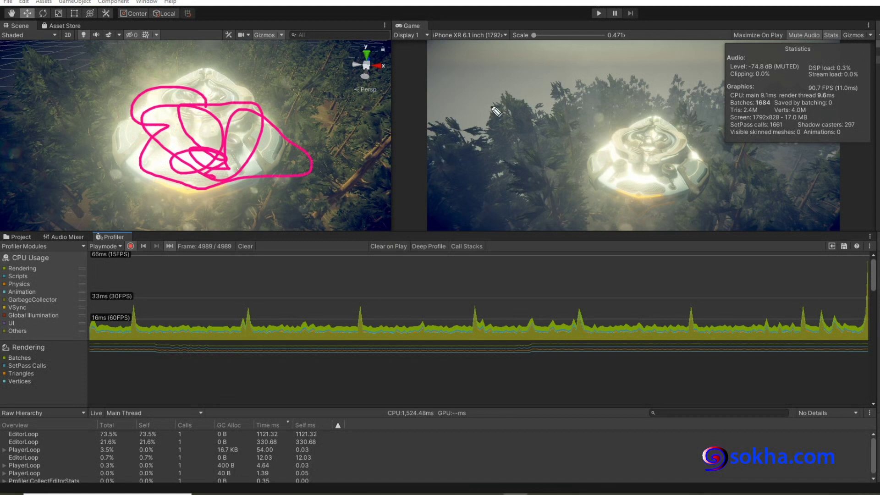
pyautogui.moveTo(499, 89); pyautogui.dragTo(599, 16)
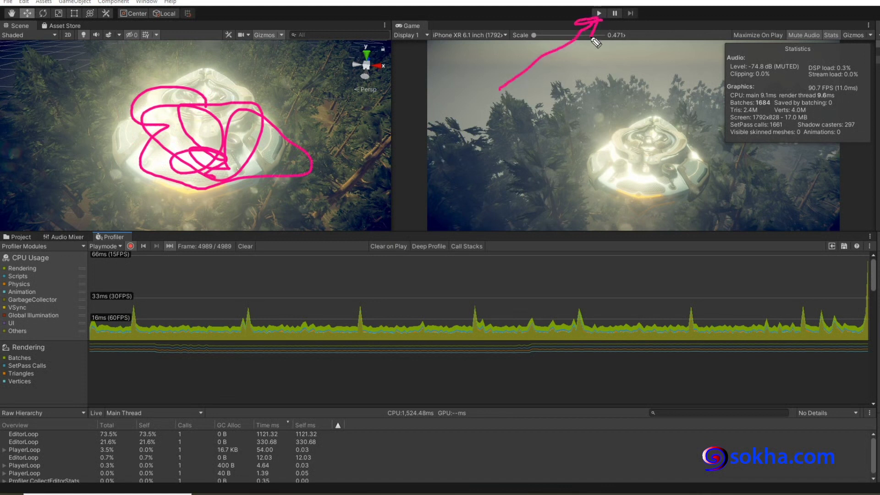
pyautogui.moveTo(616, 87); pyautogui.dragTo(651, 91)
pyautogui.moveTo(580, 144); pyautogui.dragTo(676, 140)
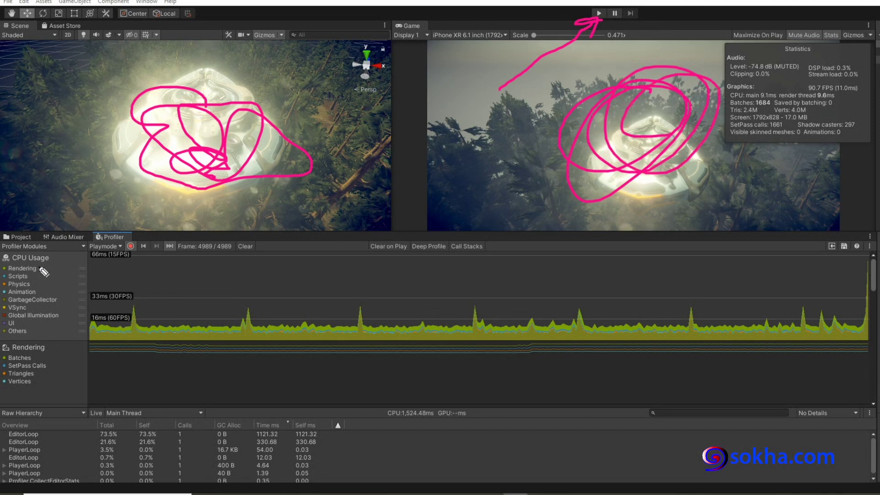
pyautogui.moveTo(74, 262); pyautogui.dragTo(39, 270)
pyautogui.moveTo(220, 87)
pyautogui.mouseDown()
pyautogui.moveTo(202, 168)
pyautogui.moveTo(187, 140)
pyautogui.mouseUp()
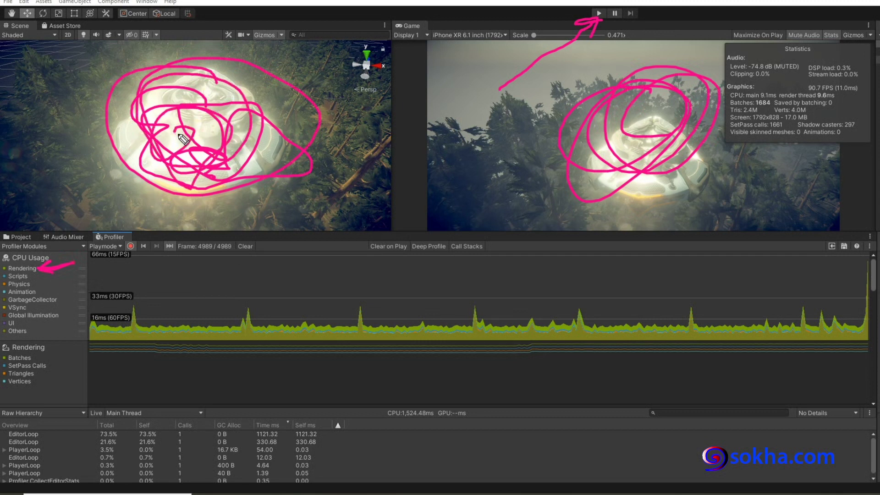
pyautogui.moveTo(108, 311)
pyautogui.mouseDown()
pyautogui.moveTo(108, 295)
pyautogui.moveTo(782, 288)
pyautogui.moveTo(266, 300)
pyautogui.moveTo(683, 299)
pyautogui.mouseUp()
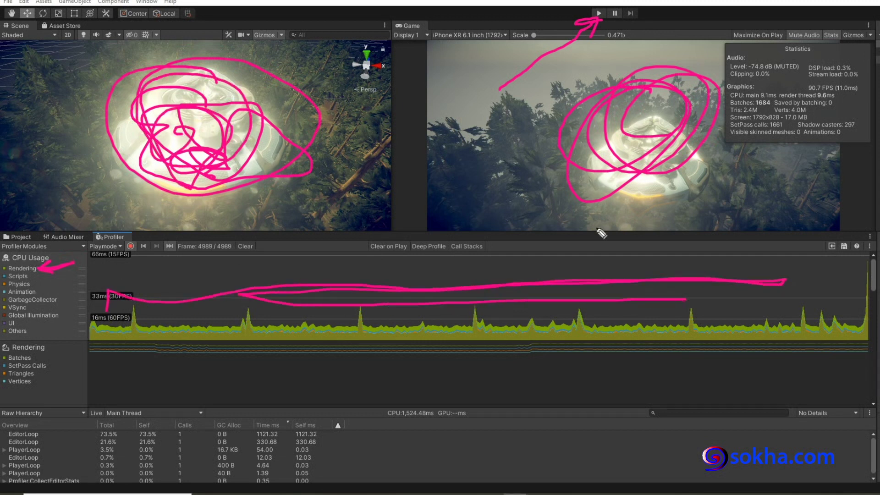
pyautogui.moveTo(491, 192)
pyautogui.mouseDown()
pyautogui.moveTo(501, 151)
pyautogui.moveTo(556, 163)
pyautogui.moveTo(543, 190)
pyautogui.mouseUp()
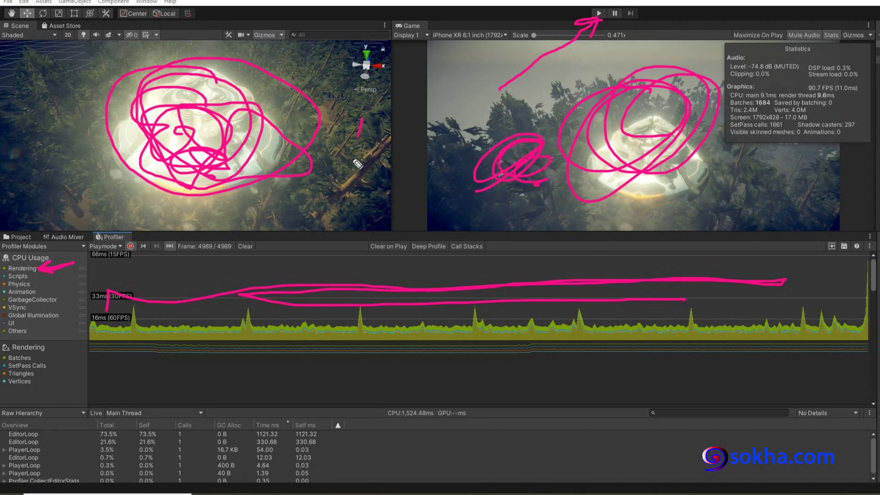
pyautogui.moveTo(396, 109); pyautogui.dragTo(349, 183)
pyautogui.moveTo(375, 123); pyautogui.dragTo(365, 219)
pyautogui.moveTo(352, 181); pyautogui.dragTo(476, 146)
# Clear the pen marks, then zoom out and pan the Scene view to frame the forest
pyautogui.press('Escape')
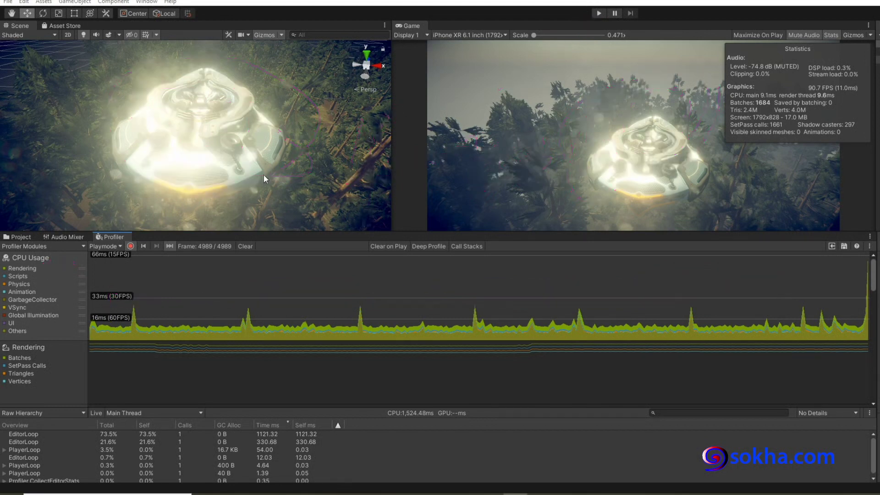
pyautogui.scroll(-3, 225, 114)
pyautogui.scroll(-3, 237, 120)
pyautogui.scroll(-2, 238, 120)
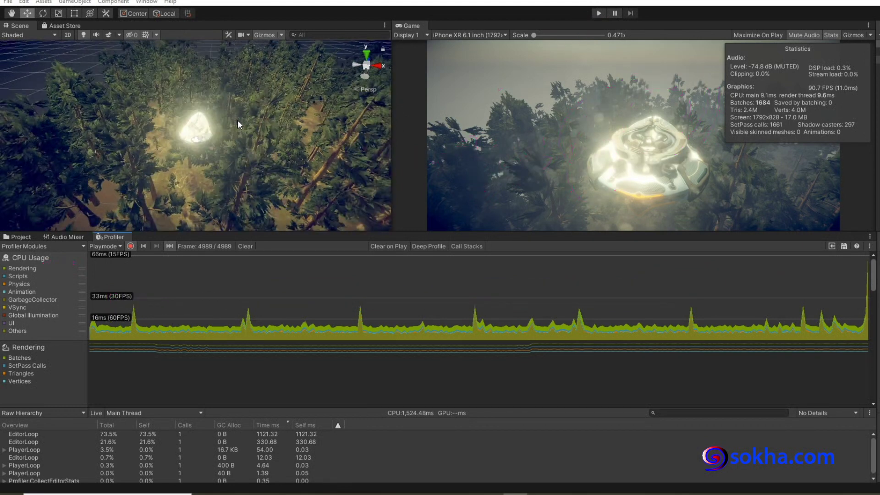
pyautogui.scroll(-2, 238, 120)
pyautogui.scroll(-2, 238, 120)
pyautogui.scroll(-3, 237, 120)
pyautogui.scroll(-2, 238, 120)
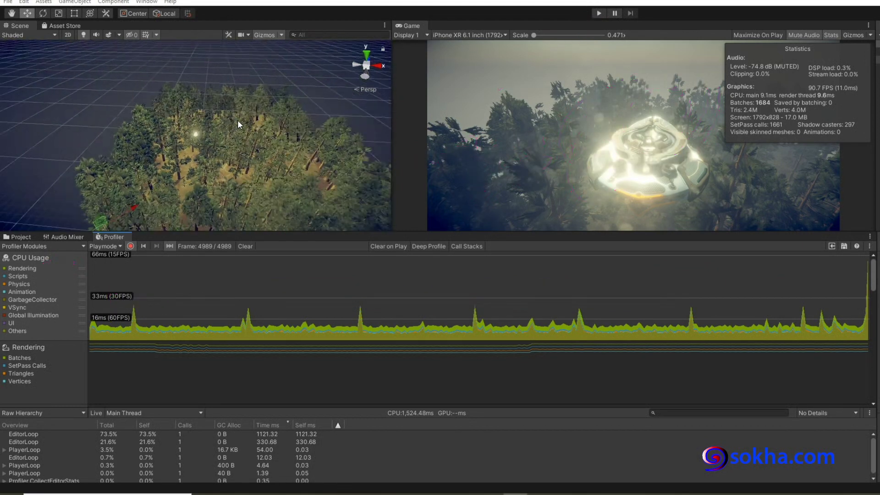
pyautogui.moveTo(259, 162)
pyautogui.mouseDown(button='middle')
pyautogui.moveTo(91, 165)
pyautogui.moveTo(209, 156)
pyautogui.moveTo(199, 159)
pyautogui.mouseUp(button='middle')
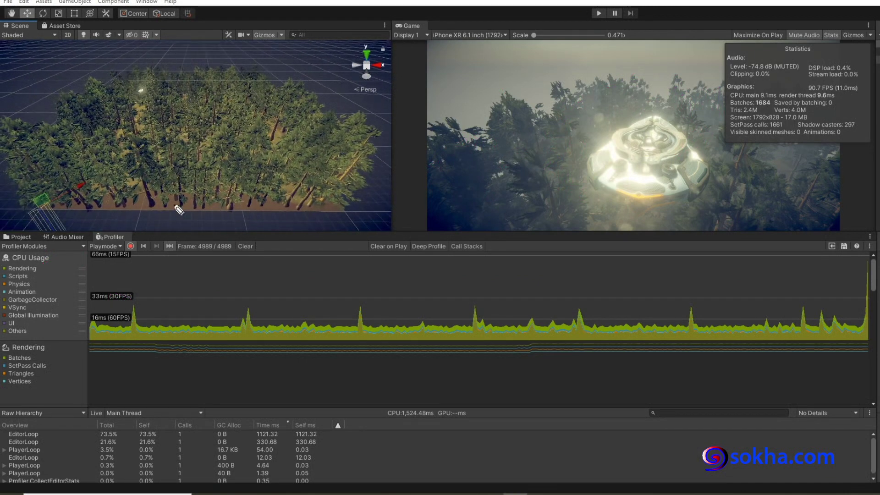
# Mark the forest, CPU graph and Game view saucer with pen lines, arrows and loops
pyautogui.moveTo(60, 211); pyautogui.dragTo(349, 201)
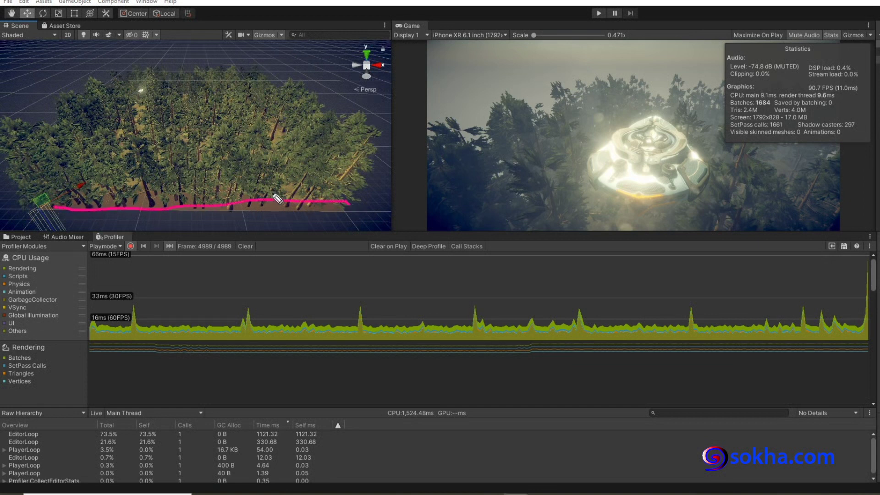
pyautogui.moveTo(57, 154); pyautogui.dragTo(243, 143)
pyautogui.moveTo(136, 111); pyautogui.dragTo(255, 154)
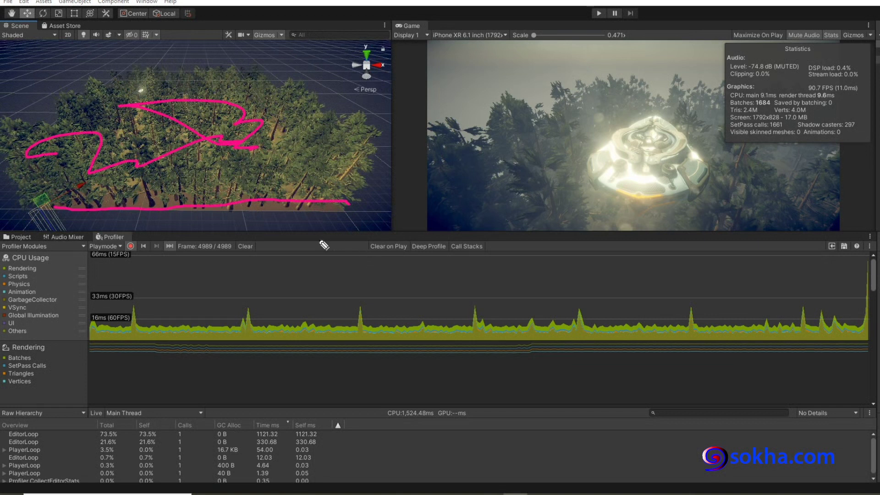
pyautogui.moveTo(504, 72)
pyautogui.mouseDown()
pyautogui.moveTo(599, 19)
pyautogui.moveTo(601, 31)
pyautogui.mouseUp()
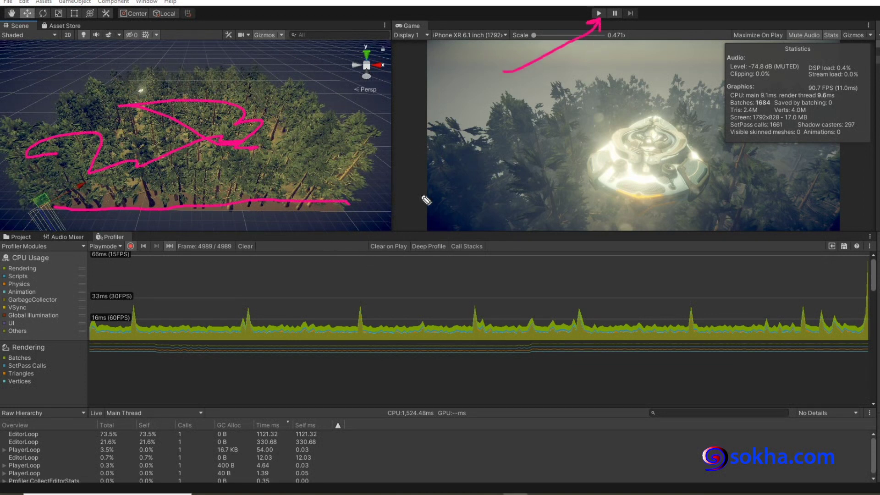
pyautogui.moveTo(101, 303)
pyautogui.mouseDown()
pyautogui.moveTo(655, 304)
pyautogui.moveTo(366, 302)
pyautogui.mouseUp()
pyautogui.moveTo(665, 79)
pyautogui.mouseDown()
pyautogui.moveTo(633, 183)
pyautogui.moveTo(597, 84)
pyautogui.moveTo(598, 117)
pyautogui.mouseUp()
pyautogui.moveTo(220, 121)
pyautogui.mouseDown()
pyautogui.moveTo(138, 165)
pyautogui.moveTo(222, 126)
pyautogui.moveTo(216, 137)
pyautogui.mouseUp()
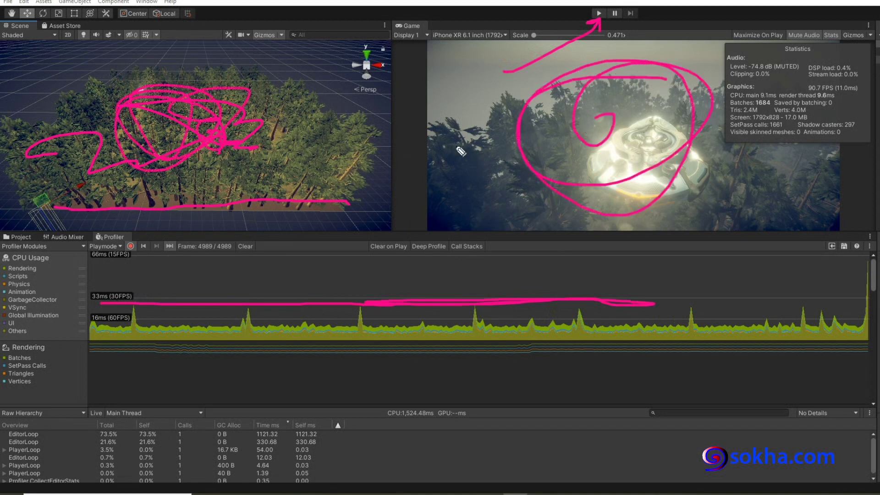
pyautogui.moveTo(649, 118)
pyautogui.mouseDown()
pyautogui.moveTo(618, 176)
pyautogui.moveTo(669, 151)
pyautogui.moveTo(618, 119)
pyautogui.moveTo(653, 100)
pyautogui.mouseUp()
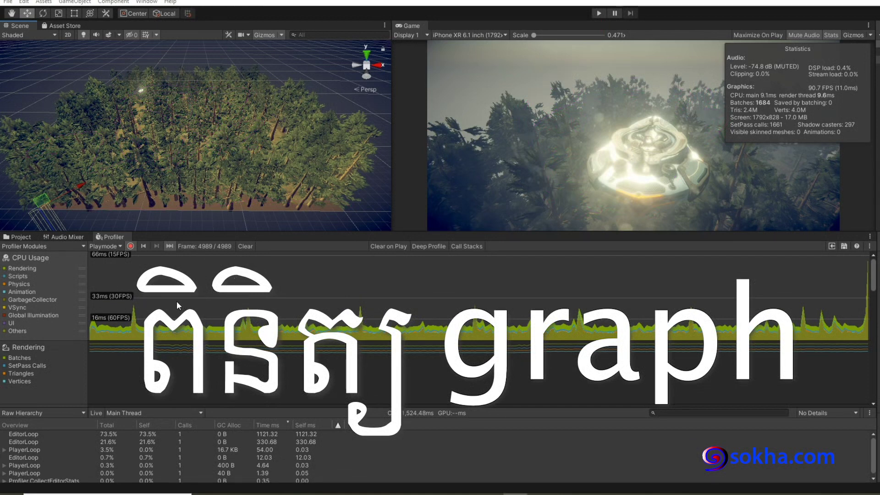
# Arrow the 33ms and 30FPS graph lines, then select frame 4794 in the CPU Usage chart
pyautogui.moveTo(231, 259)
pyautogui.mouseDown()
pyautogui.moveTo(139, 302)
pyautogui.moveTo(156, 300)
pyautogui.mouseUp()
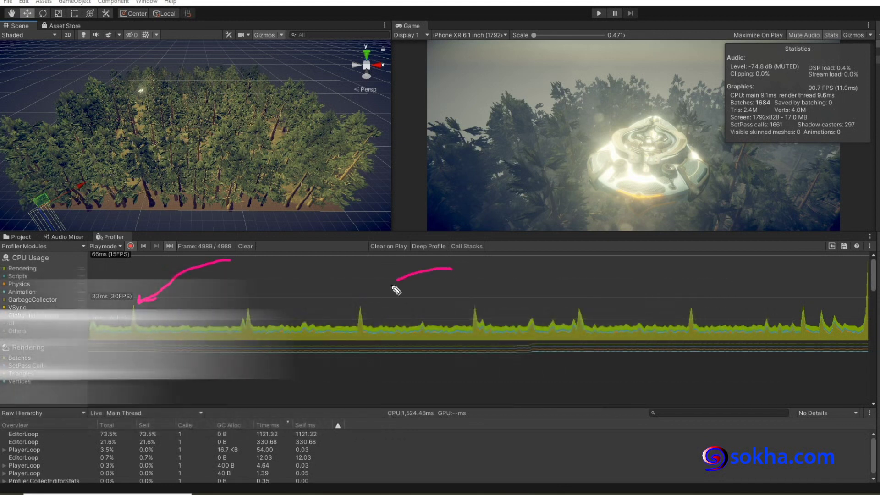
pyautogui.moveTo(452, 268); pyautogui.dragTo(364, 301)
pyautogui.moveTo(365, 301); pyautogui.dragTo(397, 294)
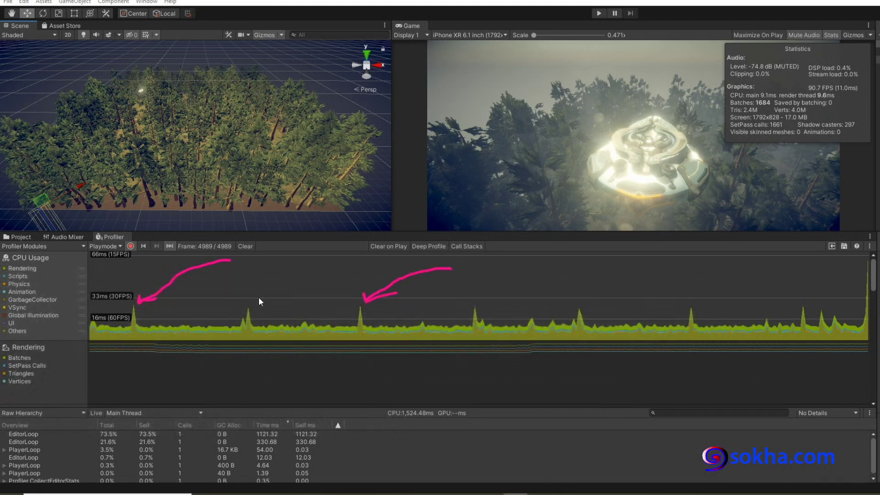
pyautogui.click(361, 316)
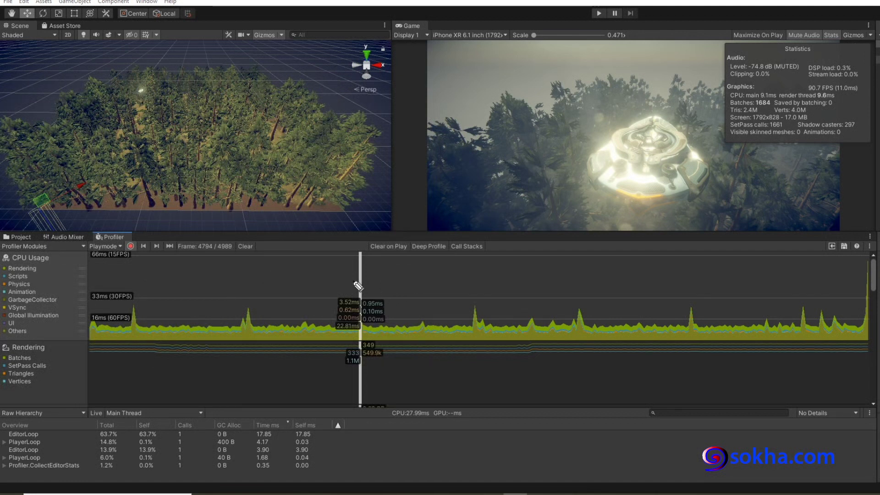
# Step the Profiler forward frame by frame from 4794 to frame 4817
pyautogui.moveTo(328, 281)
pyautogui.mouseDown()
pyautogui.moveTo(415, 283)
pyautogui.moveTo(392, 297)
pyautogui.mouseUp()
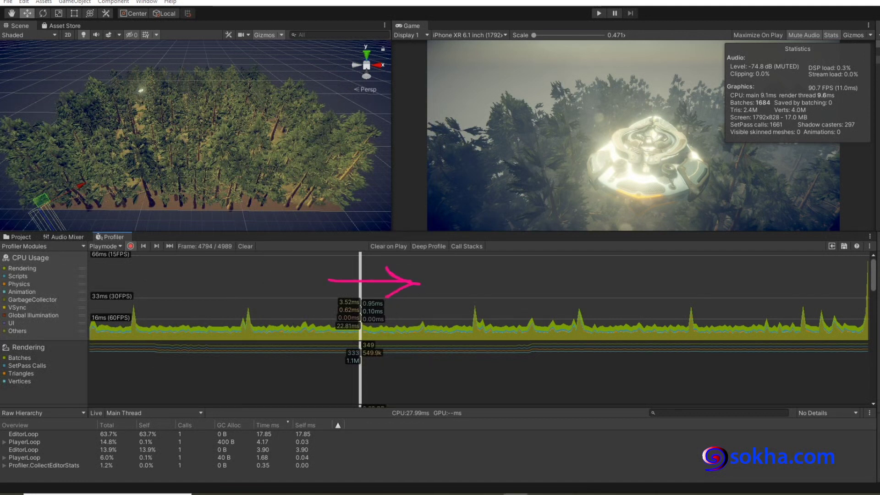
pyautogui.click(155, 246)
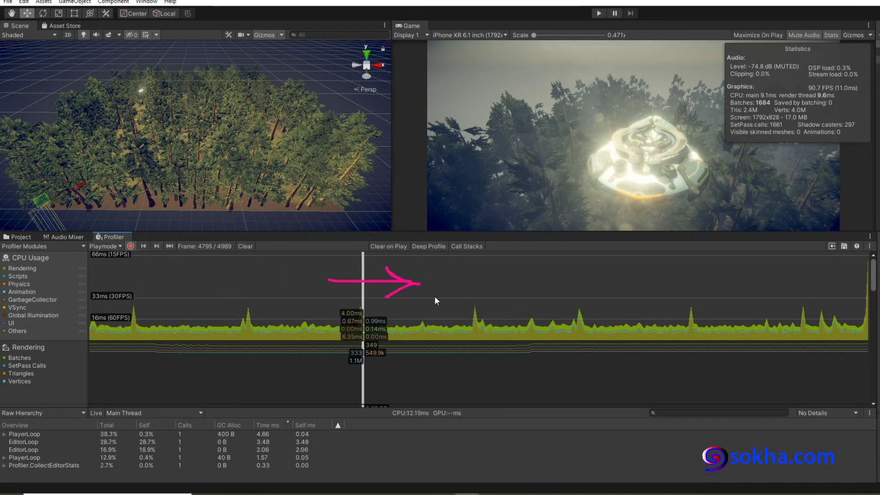
pyautogui.click(156, 246)
pyautogui.click(156, 246)
pyautogui.click(156, 246)
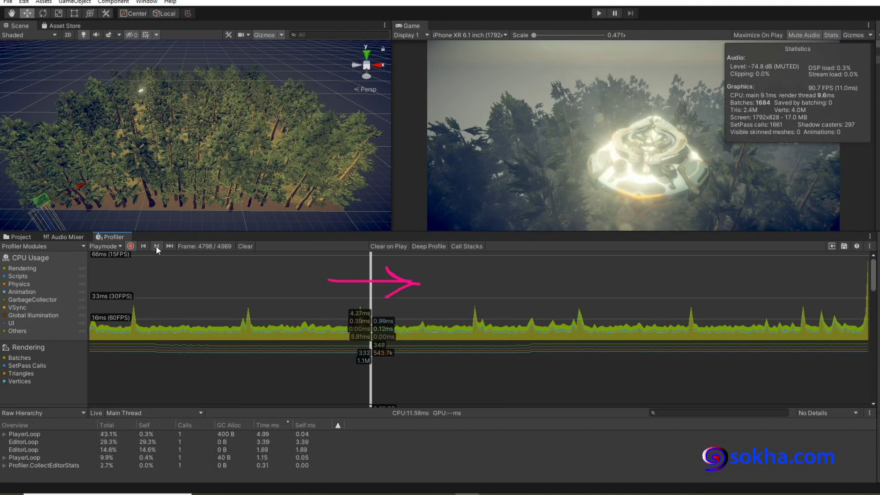
pyautogui.click(156, 246)
pyautogui.click(155, 246)
pyautogui.click(156, 246)
pyautogui.click(155, 246)
pyautogui.click(156, 246)
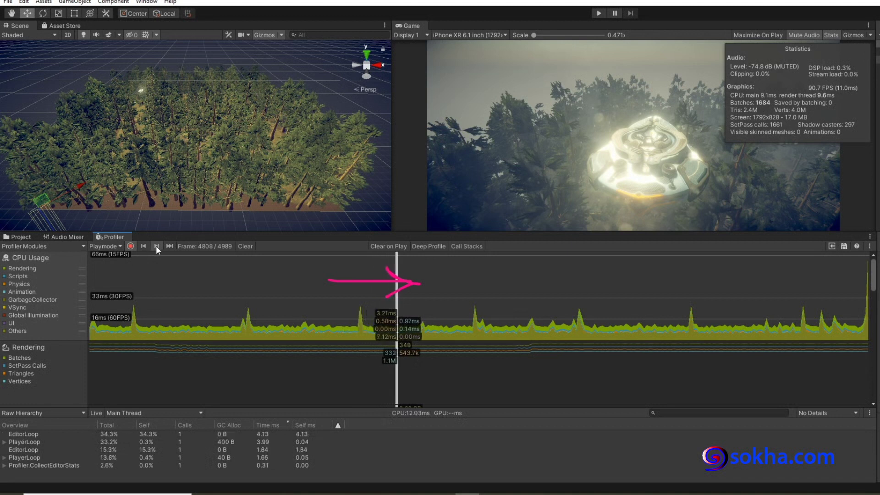
pyautogui.click(156, 247)
pyautogui.click(156, 246)
pyautogui.click(156, 246)
pyautogui.click(156, 246)
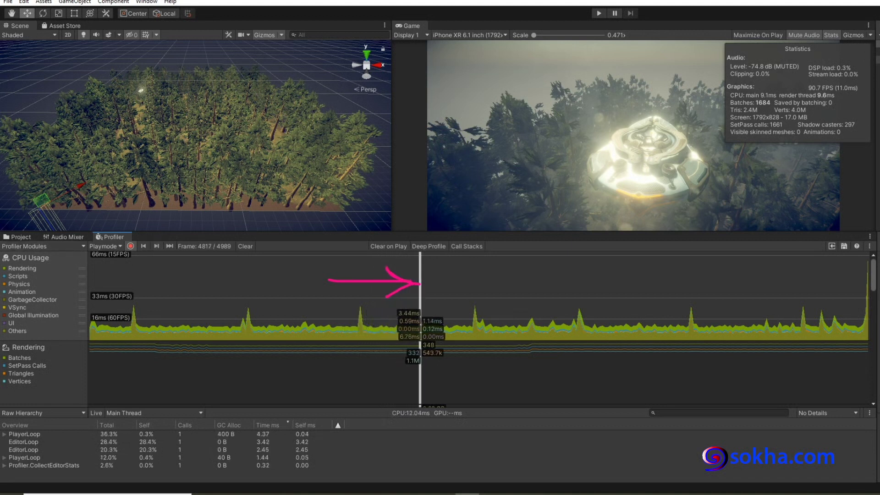
pyautogui.moveTo(153, 256); pyautogui.dragTo(159, 270)
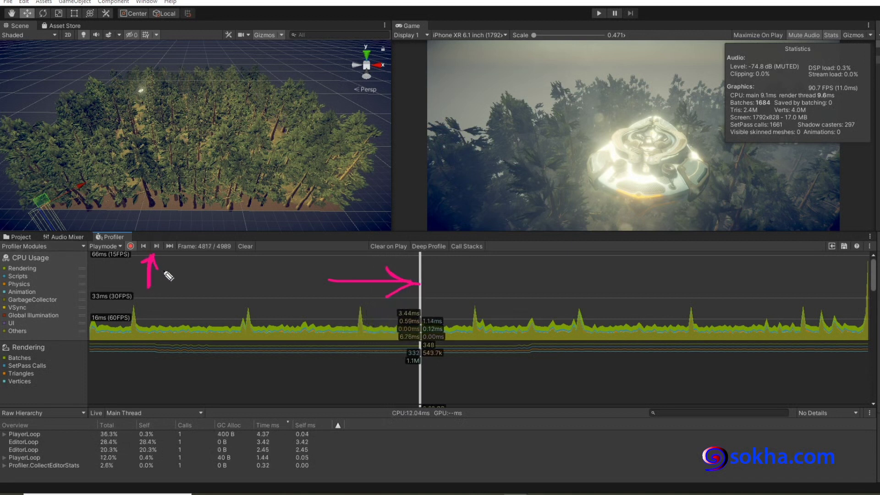
# Annotate frame 4817 with arrows and circle its timing table
pyautogui.moveTo(431, 277)
pyautogui.mouseDown()
pyautogui.moveTo(488, 281)
pyautogui.moveTo(502, 271)
pyautogui.mouseUp()
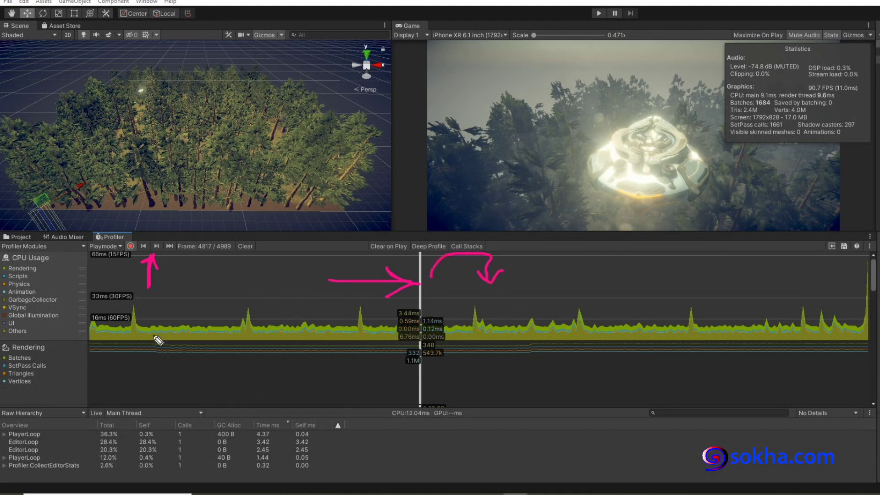
pyautogui.moveTo(337, 404); pyautogui.dragTo(280, 403)
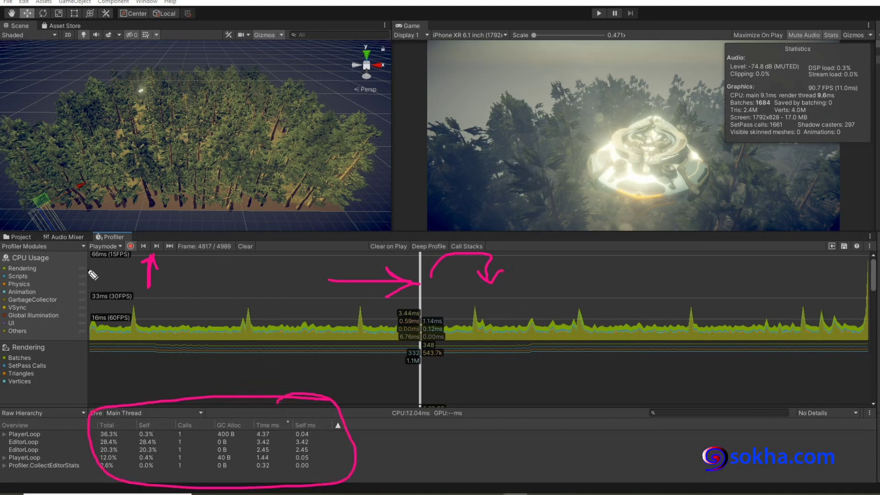
pyautogui.moveTo(205, 185)
pyautogui.mouseDown()
pyautogui.moveTo(143, 240)
pyautogui.moveTo(152, 230)
pyautogui.mouseUp()
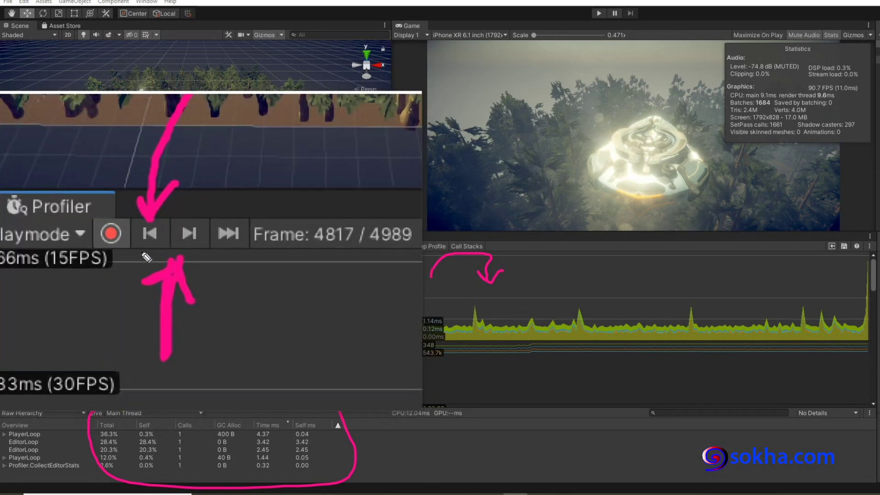
# Mark the frame-stepping buttons, then jump to the latest recorded frame, 4989 of 4989
pyautogui.moveTo(141, 251); pyautogui.dragTo(140, 263)
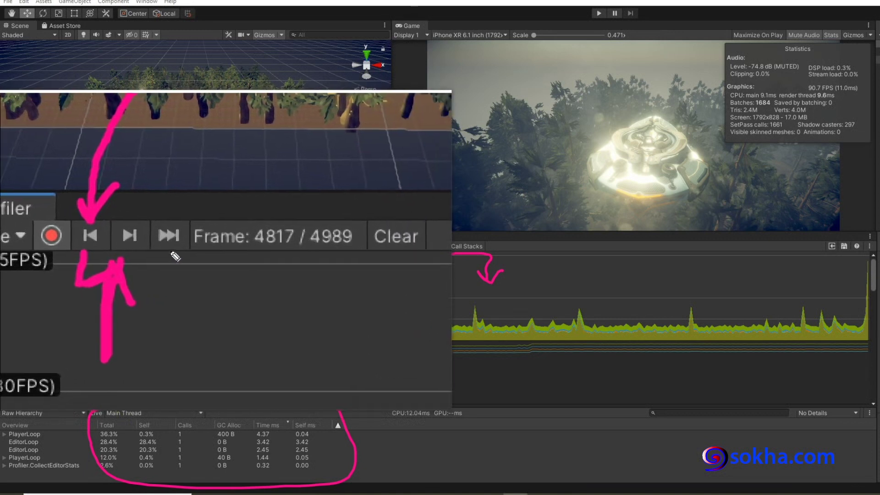
pyautogui.moveTo(168, 225); pyautogui.dragTo(172, 265)
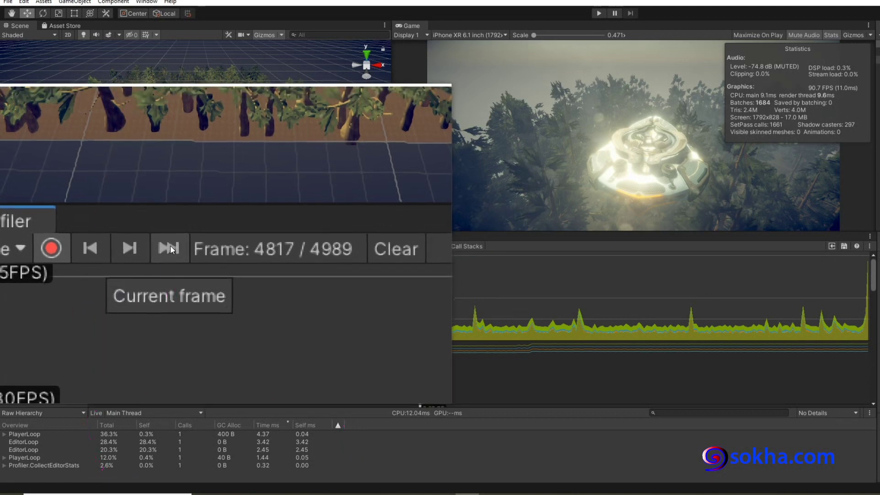
pyautogui.click(170, 245)
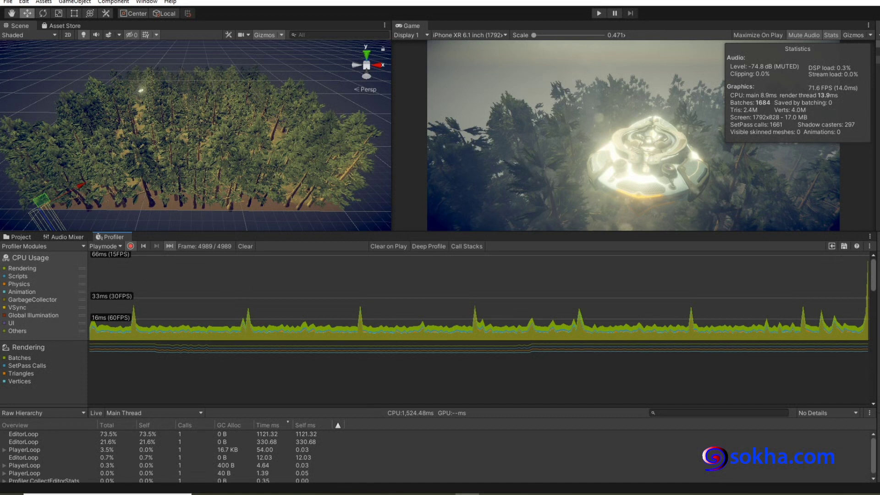
# Reselect frame 4794 in the CPU chart and box its timing values and table
pyautogui.moveTo(458, 262); pyautogui.dragTo(362, 302)
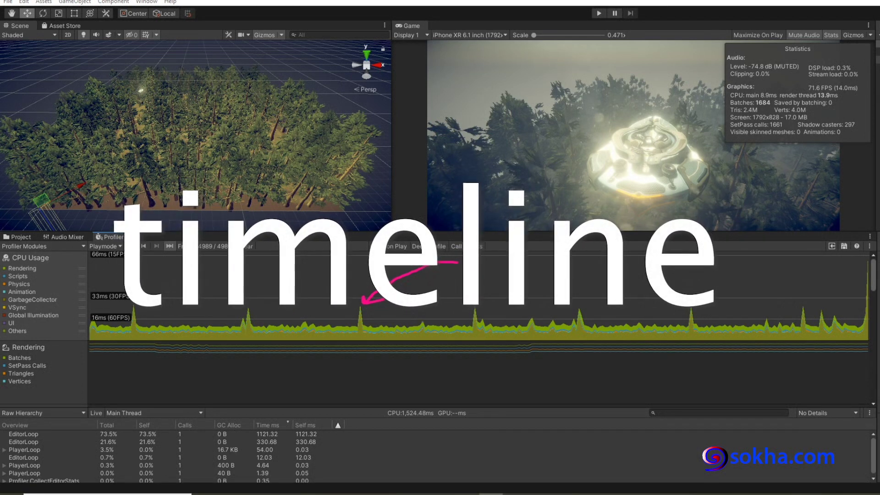
pyautogui.click(361, 317)
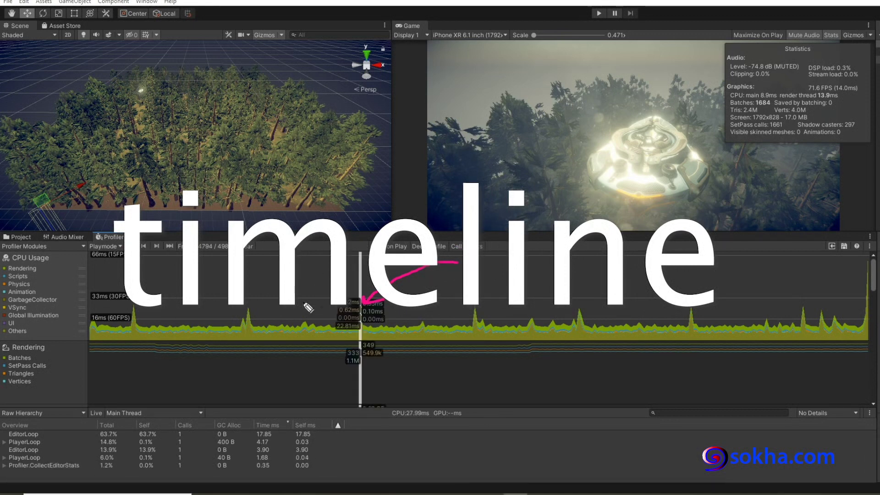
pyautogui.moveTo(367, 288); pyautogui.dragTo(399, 289)
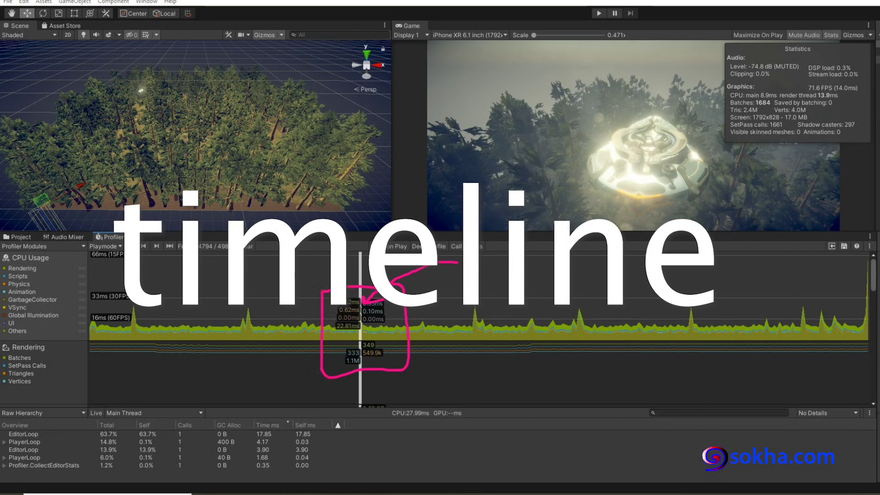
pyautogui.moveTo(1, 422)
pyautogui.mouseDown()
pyautogui.moveTo(332, 474)
pyautogui.moveTo(14, 473)
pyautogui.mouseUp()
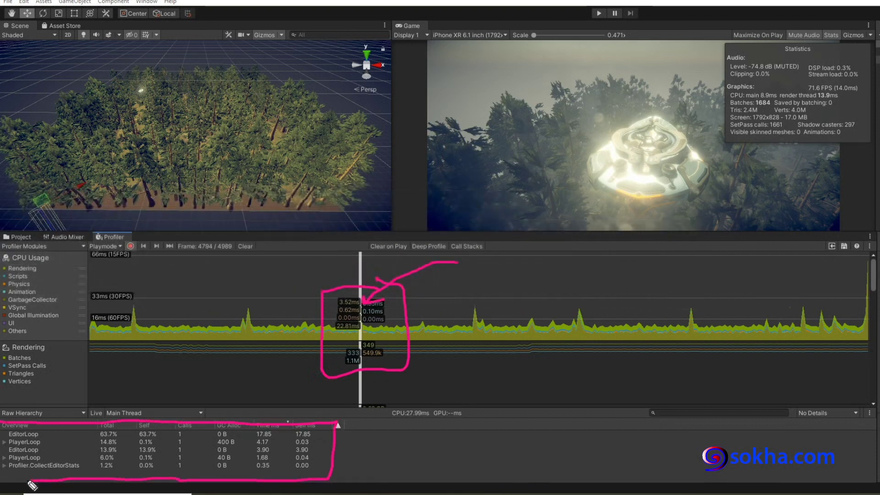
# Draw arrows from the chart to Main Thread and enlarge the frame details area
pyautogui.moveTo(188, 341); pyautogui.dragTo(152, 410)
pyautogui.moveTo(169, 397); pyautogui.dragTo(153, 411)
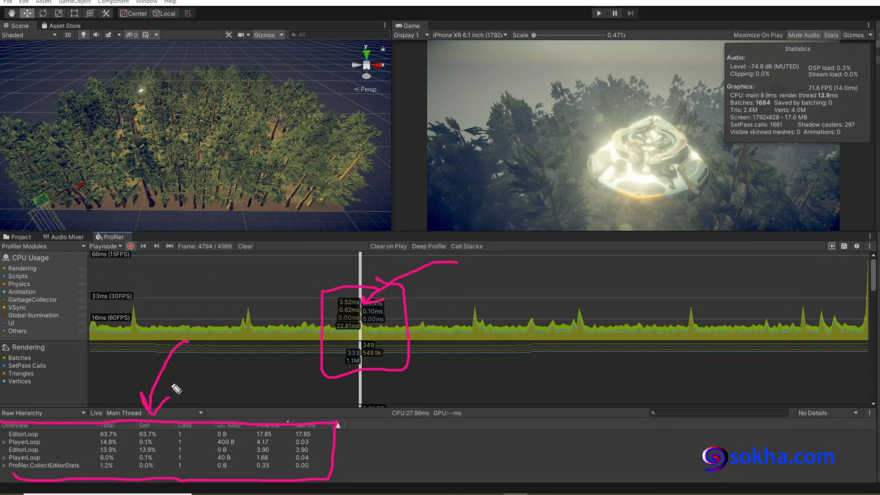
pyautogui.moveTo(233, 340); pyautogui.dragTo(181, 410)
pyautogui.moveTo(196, 400); pyautogui.dragTo(182, 410)
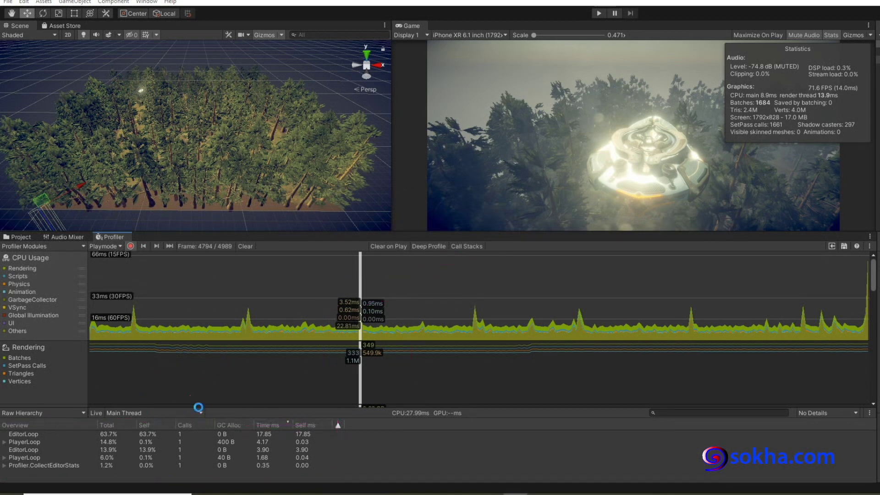
pyautogui.moveTo(197, 407); pyautogui.dragTo(204, 384)
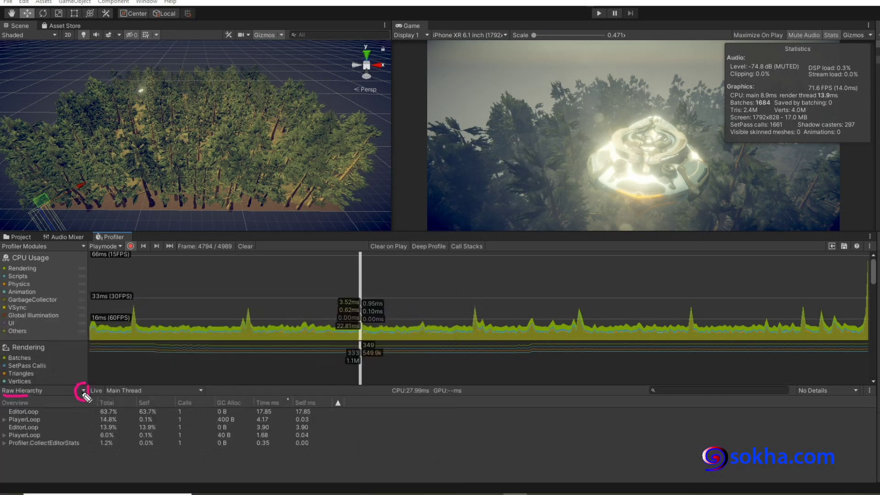
# Switch the frame details view from Raw Hierarchy to Timeline
pyautogui.click(83, 390)
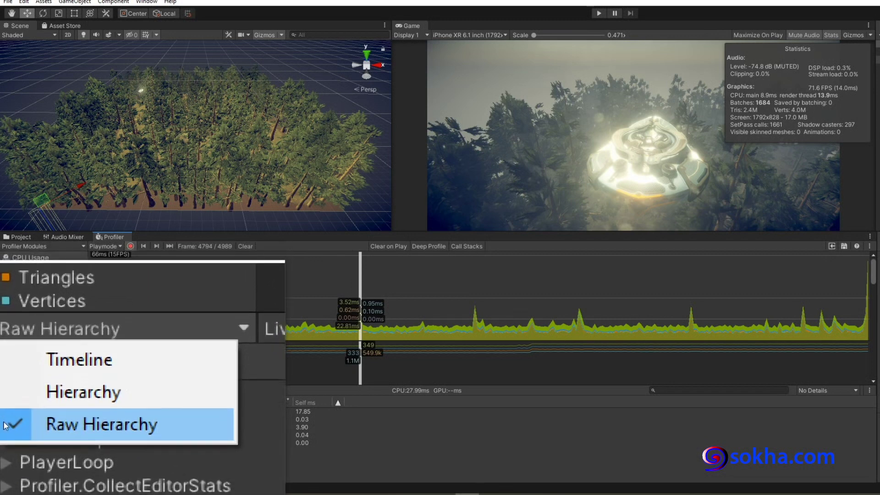
pyautogui.click(8, 406)
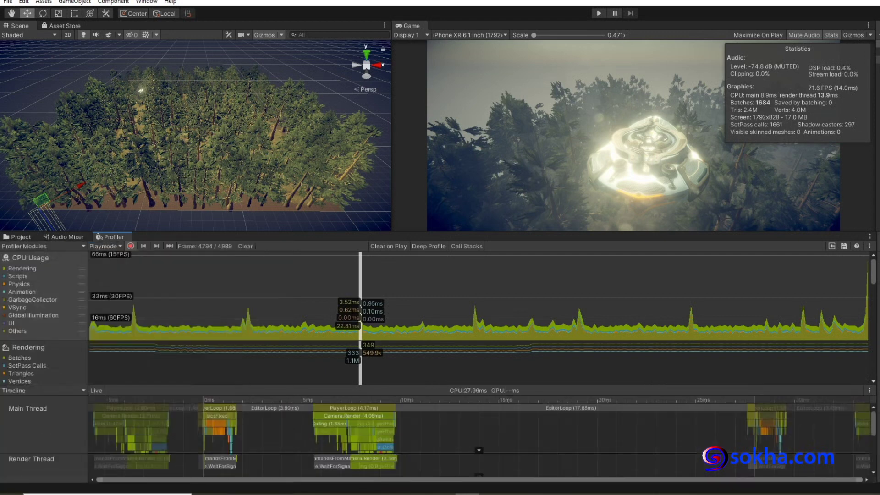
# Underline the Main Thread timeline, mark a span across the Rendering graph, then clear annotations
pyautogui.moveTo(119, 429); pyautogui.dragTo(441, 432)
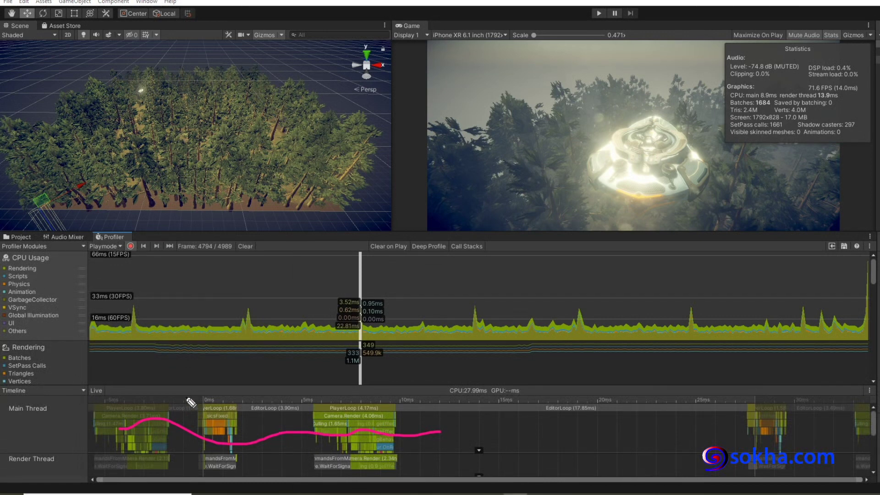
pyautogui.moveTo(97, 352)
pyautogui.mouseDown()
pyautogui.moveTo(99, 385)
pyautogui.moveTo(373, 382)
pyautogui.moveTo(379, 373)
pyautogui.moveTo(351, 393)
pyautogui.mouseUp()
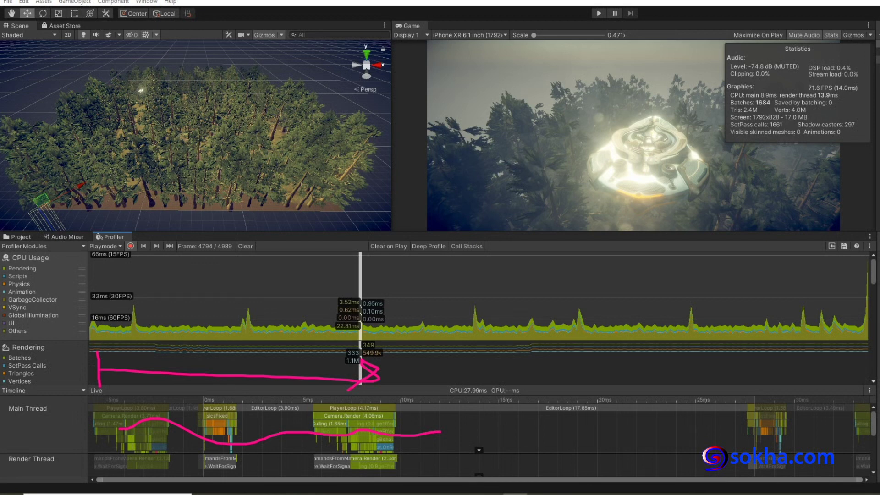
pyautogui.press('e')
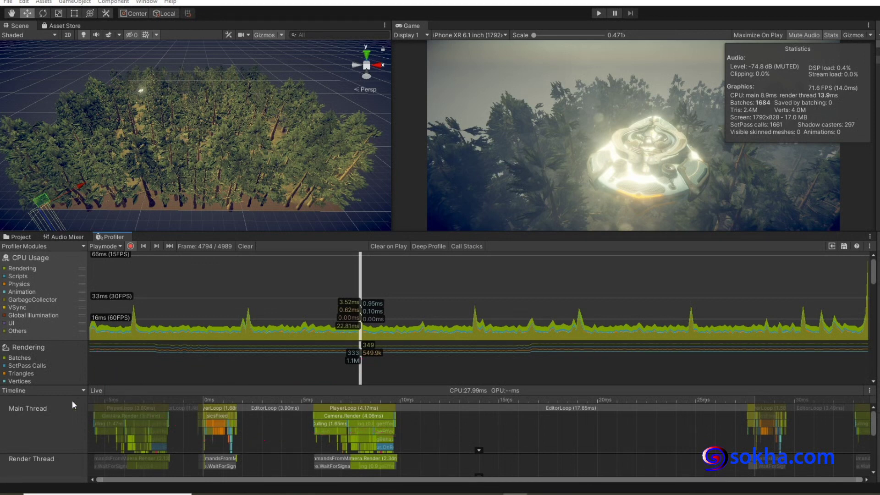
# Circle the thread activity and PlayerLoop blocks and trace the idle EditorLoop stretch
pyautogui.moveTo(114, 403); pyautogui.dragTo(132, 402)
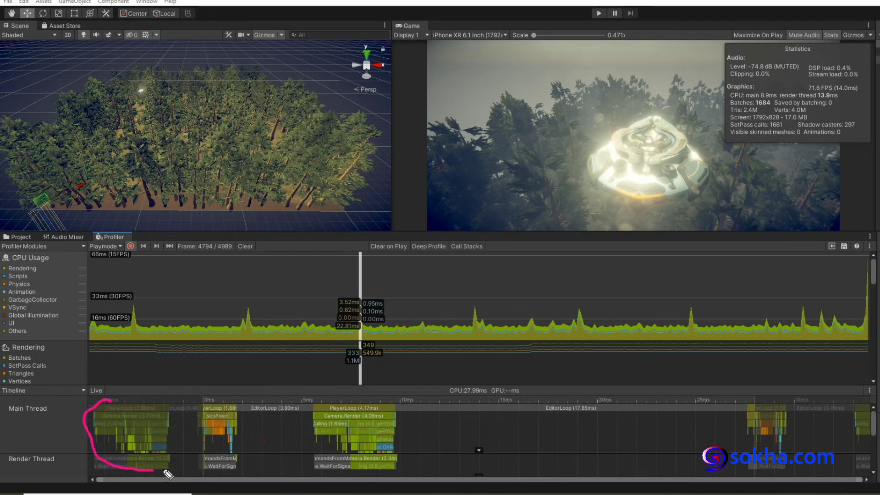
pyautogui.moveTo(224, 392); pyautogui.dragTo(234, 404)
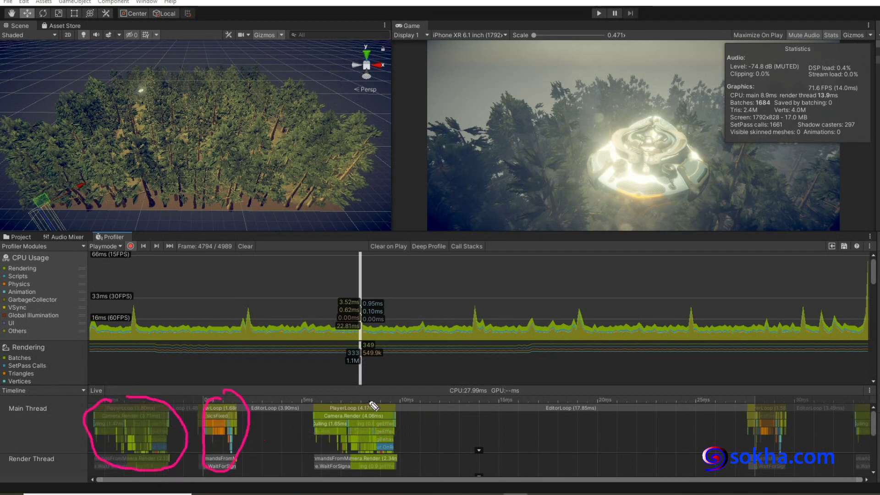
pyautogui.moveTo(357, 397)
pyautogui.mouseDown()
pyautogui.moveTo(325, 469)
pyautogui.moveTo(353, 393)
pyautogui.mouseUp()
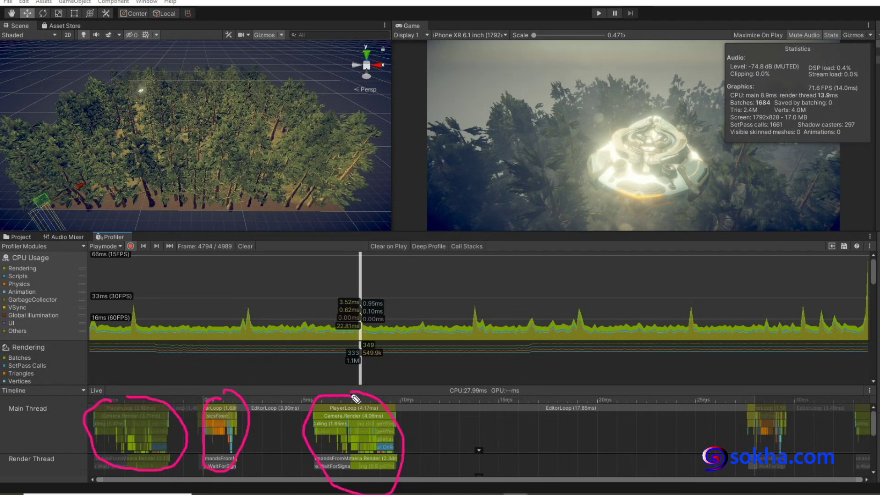
pyautogui.moveTo(423, 436); pyautogui.dragTo(698, 438)
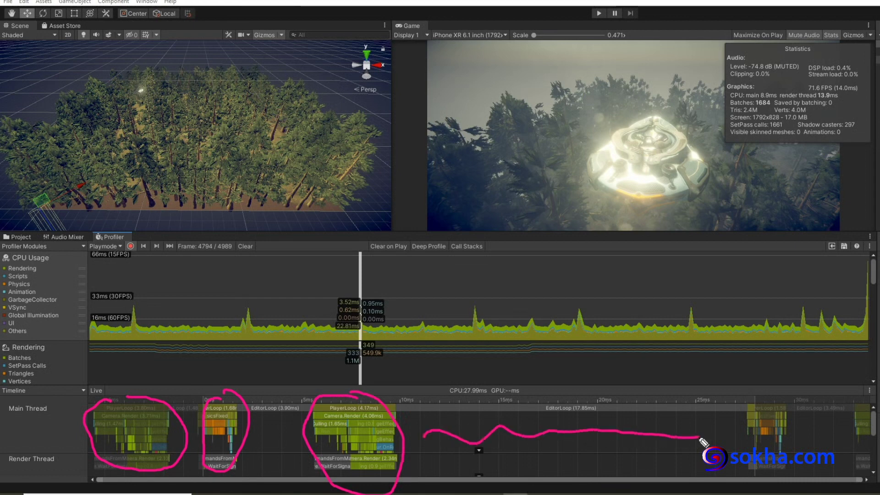
pyautogui.moveTo(456, 441); pyautogui.dragTo(692, 434)
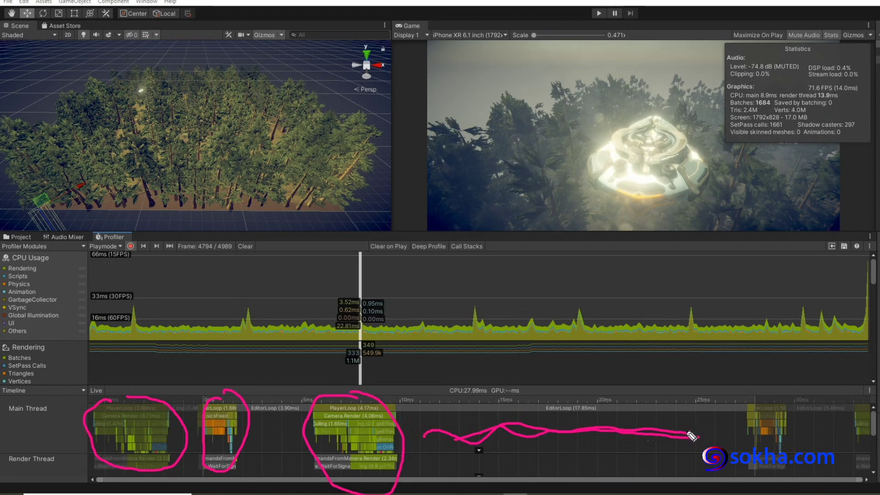
# Circle the CPU Usage module, arrow the selected frame marker, then clear all annotations
pyautogui.moveTo(3, 267); pyautogui.dragTo(20, 251)
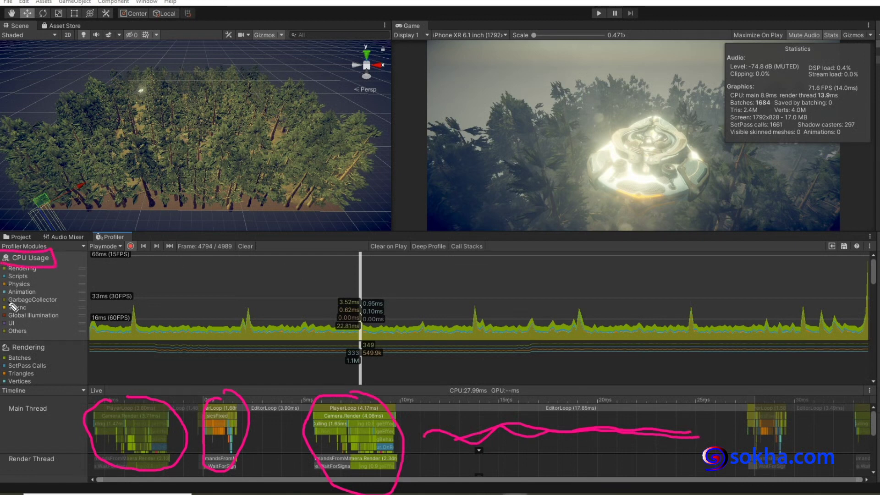
pyautogui.moveTo(483, 251)
pyautogui.mouseDown()
pyautogui.moveTo(369, 290)
pyautogui.moveTo(381, 295)
pyautogui.mouseUp()
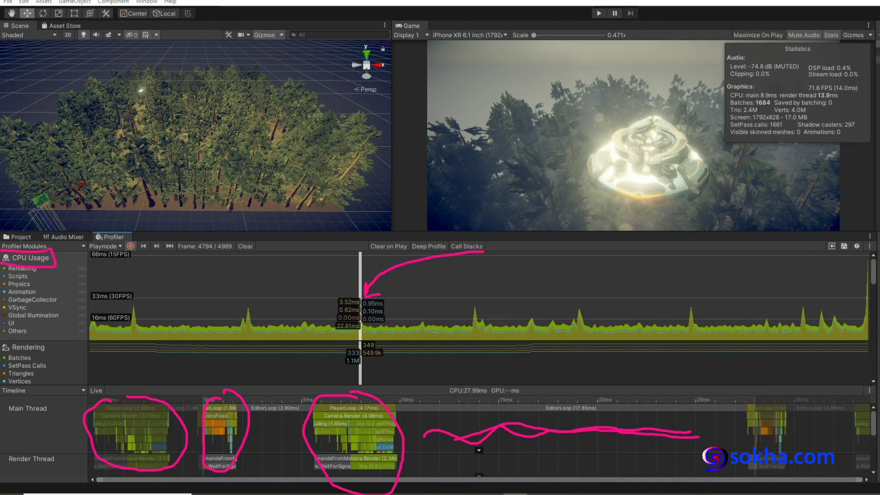
pyautogui.press('Escape')
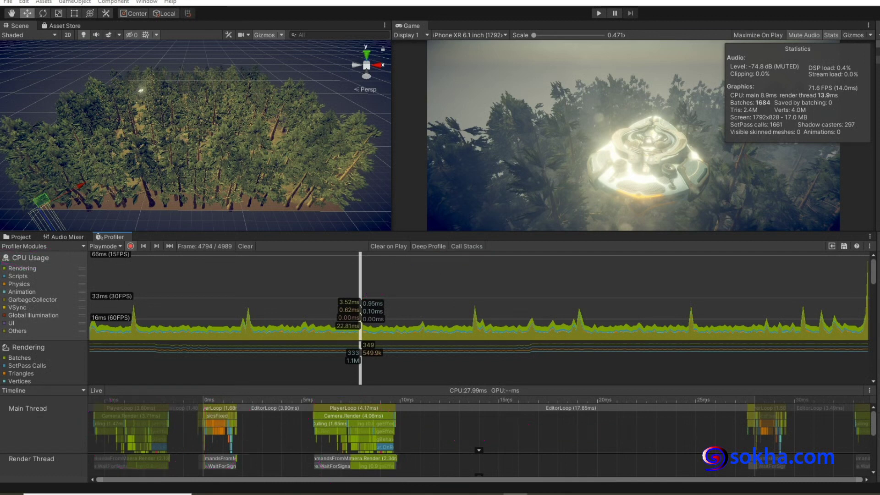
# Circle Main Thread, link scene to game view, arrow the frame marker, circle PlayerLoop blocks
pyautogui.moveTo(57, 403); pyautogui.dragTo(59, 412)
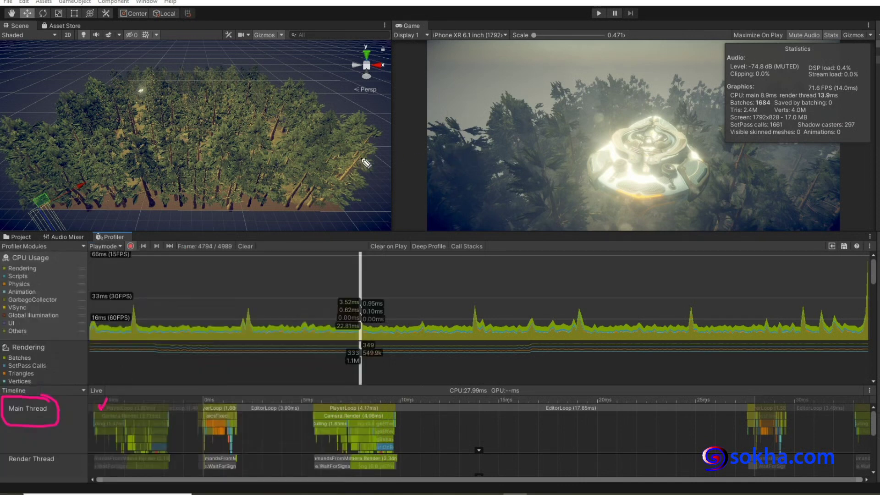
pyautogui.moveTo(287, 150)
pyautogui.mouseDown()
pyautogui.moveTo(433, 158)
pyautogui.moveTo(568, 147)
pyautogui.mouseUp()
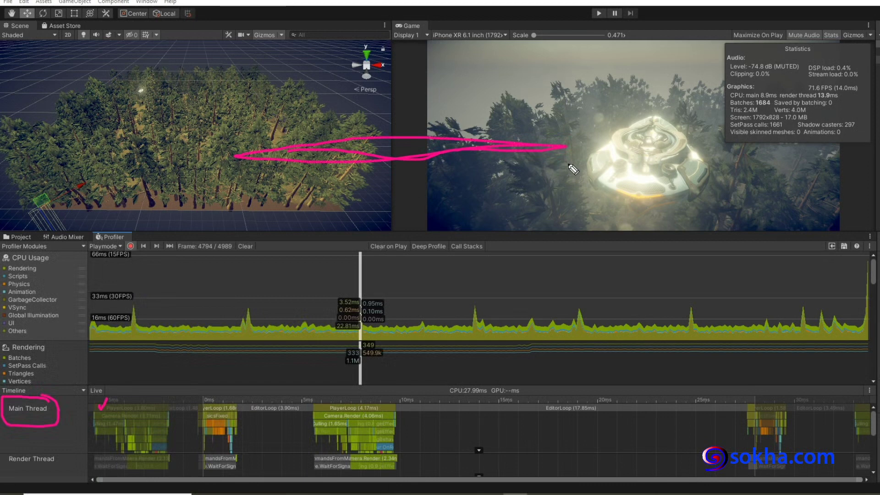
pyautogui.moveTo(545, 252)
pyautogui.mouseDown()
pyautogui.moveTo(371, 295)
pyautogui.moveTo(385, 295)
pyautogui.mouseUp()
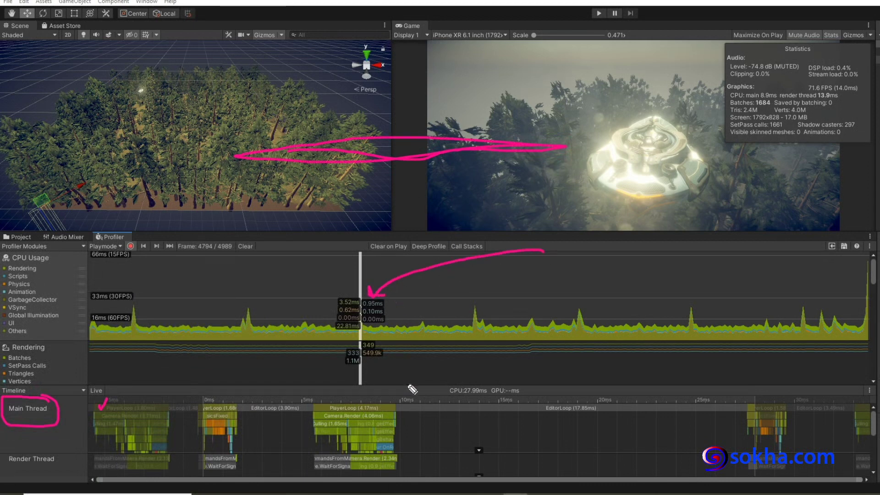
pyautogui.moveTo(409, 384)
pyautogui.mouseDown()
pyautogui.moveTo(289, 419)
pyautogui.moveTo(431, 468)
pyautogui.moveTo(402, 389)
pyautogui.mouseUp()
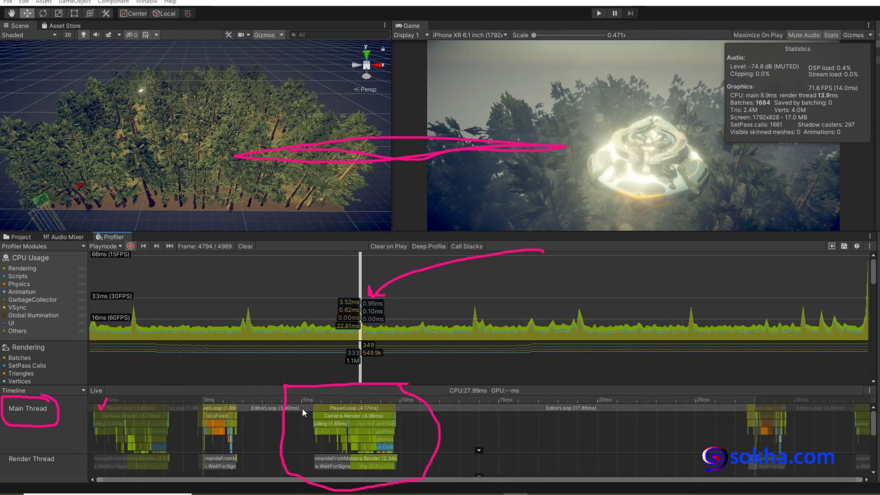
# Zoom the timeline until Camera.Render shows Culling, Drawing and Camera.ImageEffects blocks
pyautogui.scroll(-1, 339, 425)
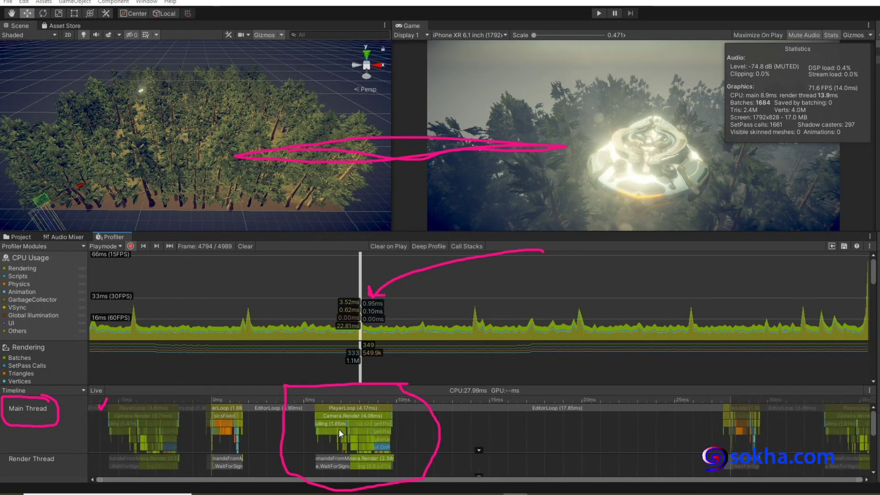
pyautogui.scroll(2, 339, 429)
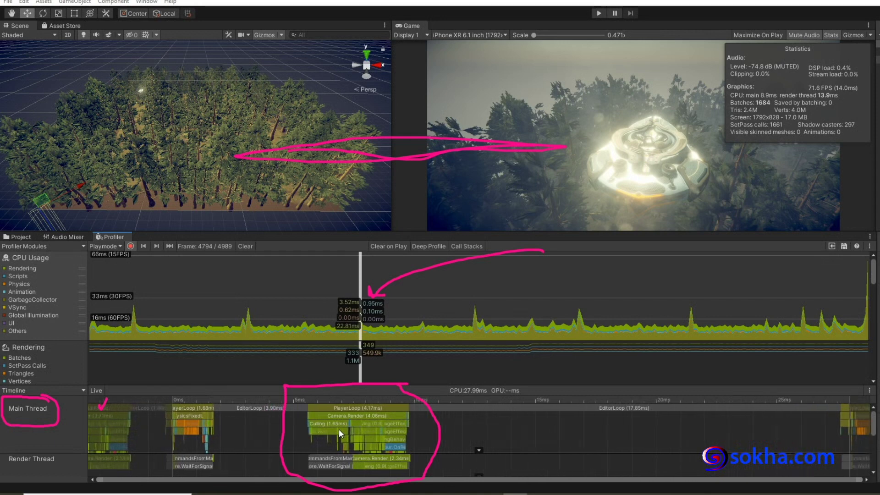
pyautogui.scroll(1, 339, 429)
pyautogui.scroll(1, 339, 429)
pyautogui.scroll(1, 340, 429)
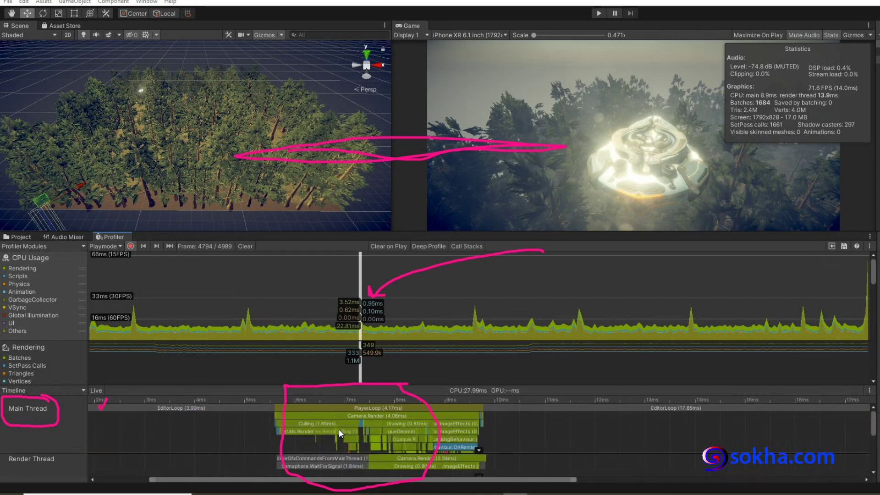
pyautogui.scroll(1, 339, 429)
pyautogui.scroll(1, 339, 429)
pyautogui.scroll(1, 339, 429)
pyautogui.scroll(1, 339, 429)
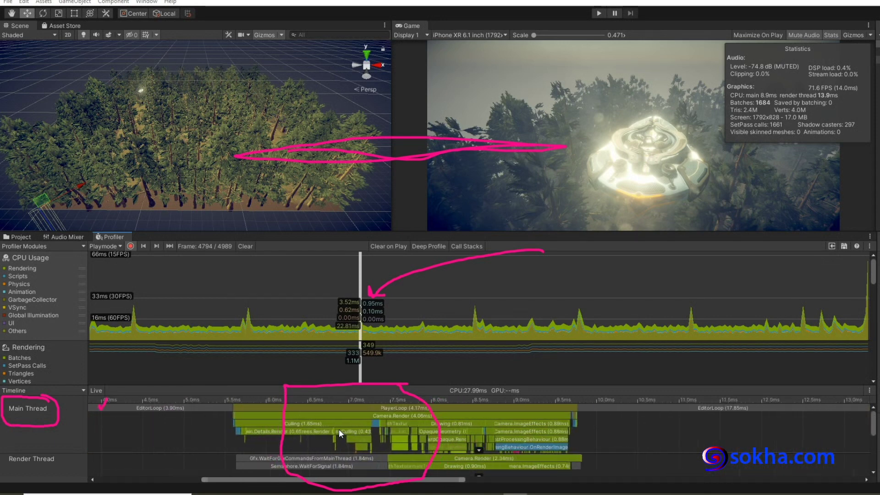
pyautogui.scroll(1, 339, 429)
pyautogui.scroll(1, 339, 429)
pyautogui.scroll(1, 339, 429)
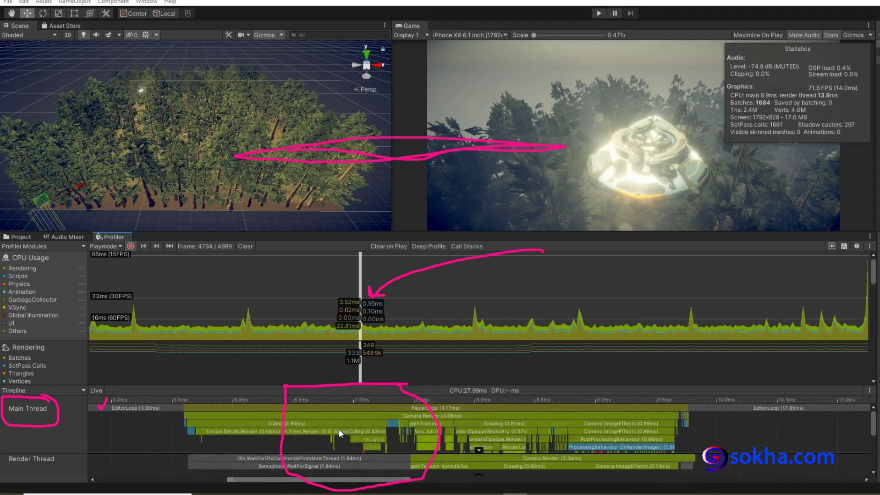
pyautogui.scroll(-1, 339, 429)
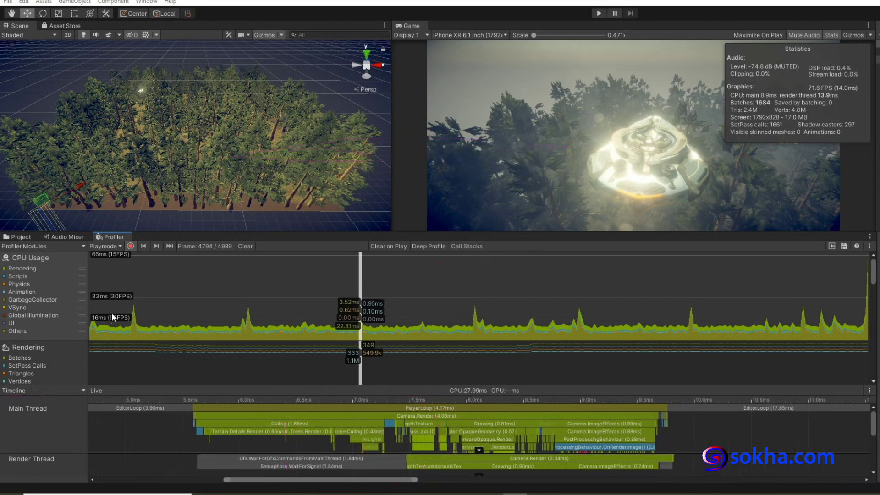
# Circle the CPU:27.99ms GPU:--ms readout, underline both values, and arrow the frame's 3.52ms value
pyautogui.moveTo(468, 265); pyautogui.dragTo(369, 302)
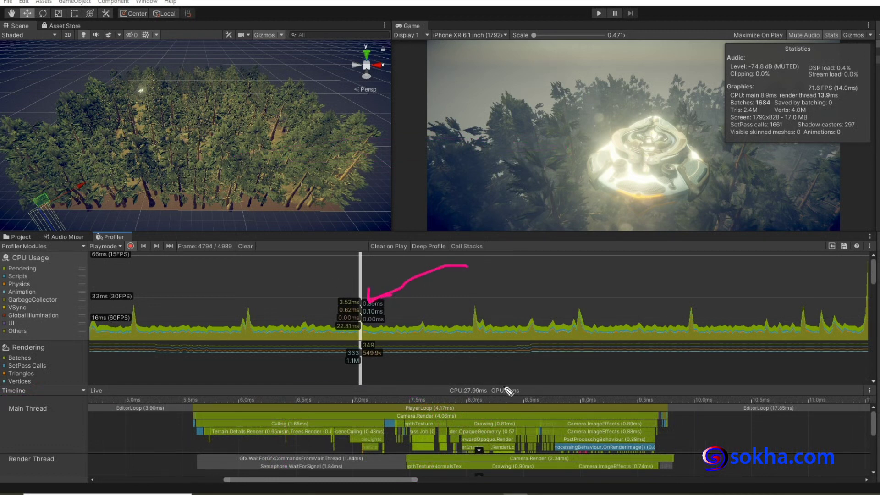
pyautogui.moveTo(527, 375); pyautogui.dragTo(534, 371)
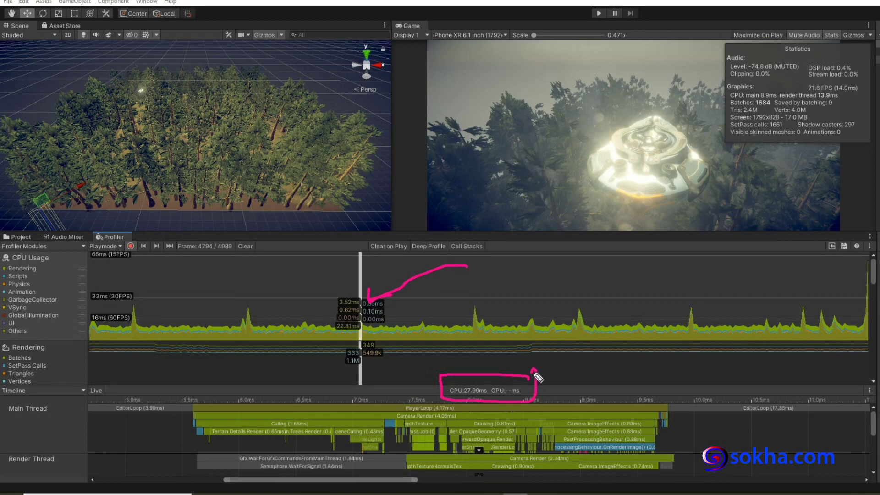
pyautogui.moveTo(453, 228); pyautogui.dragTo(370, 298)
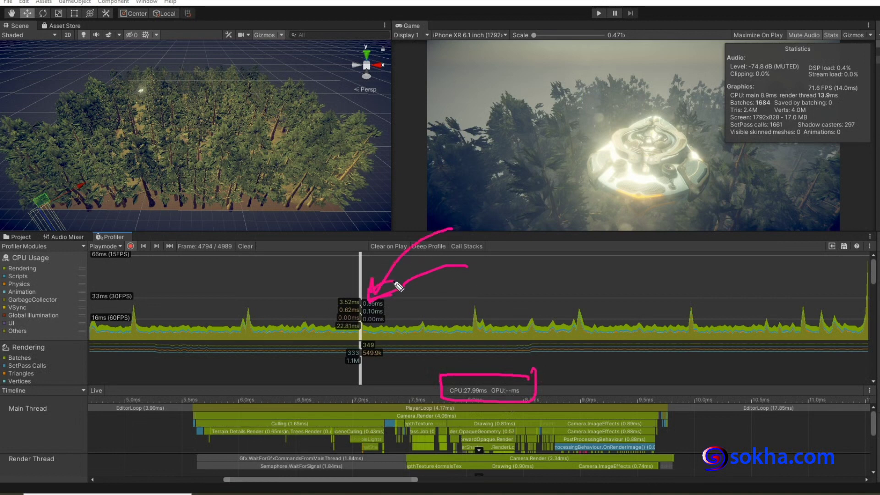
pyautogui.moveTo(257, 262)
pyautogui.mouseDown()
pyautogui.moveTo(346, 292)
pyautogui.moveTo(324, 291)
pyautogui.mouseUp()
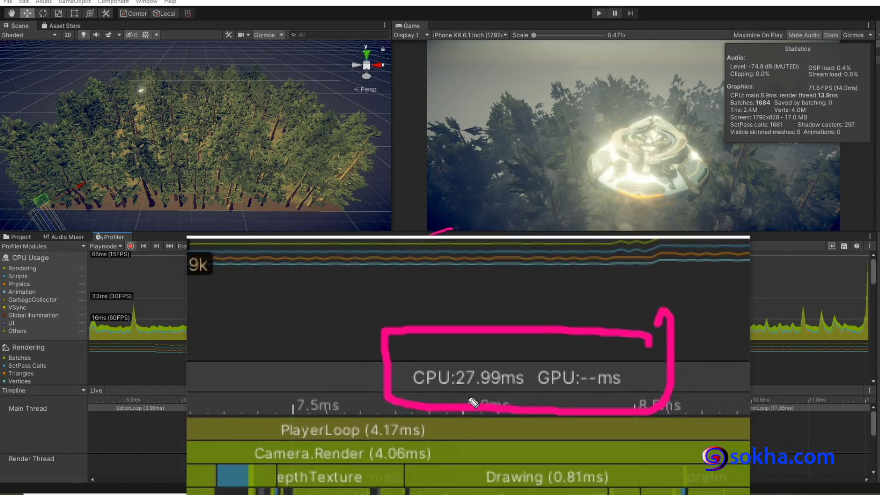
pyautogui.moveTo(422, 395); pyautogui.dragTo(477, 393)
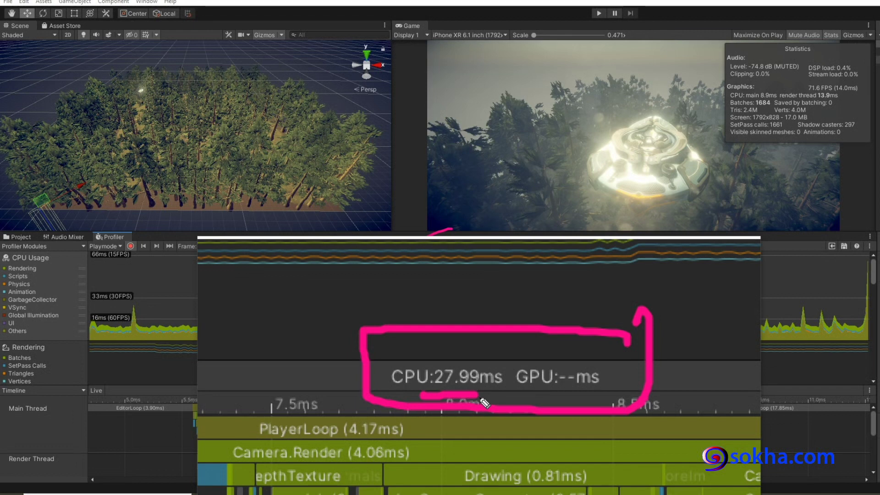
pyautogui.moveTo(453, 393); pyautogui.dragTo(511, 394)
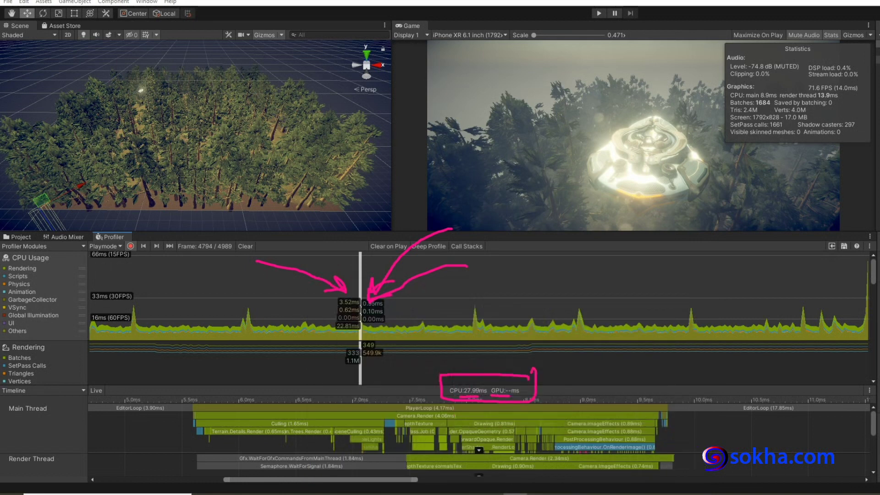
# Open the Profiler Modules list and toggle the GPU module
pyautogui.click(85, 245)
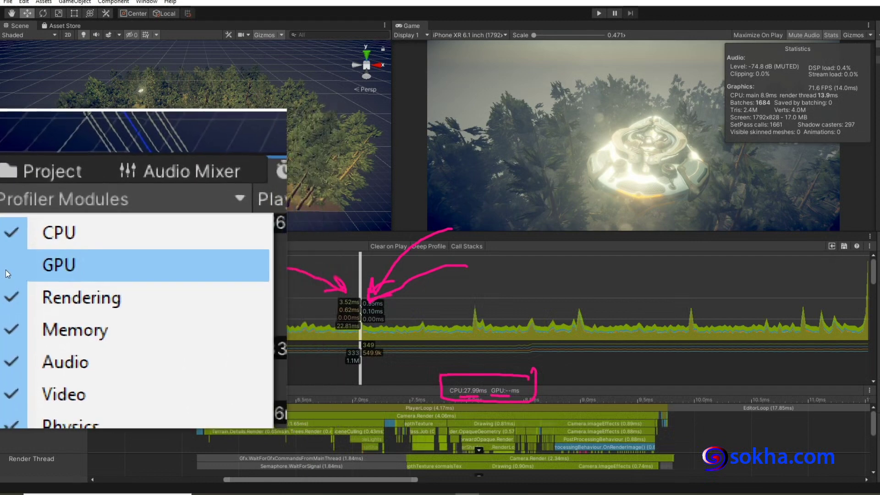
pyautogui.click(8, 275)
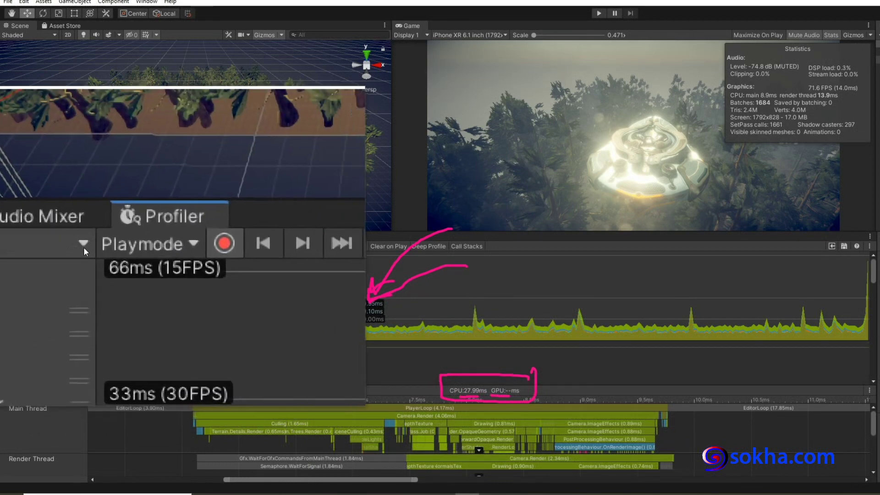
pyautogui.click(84, 245)
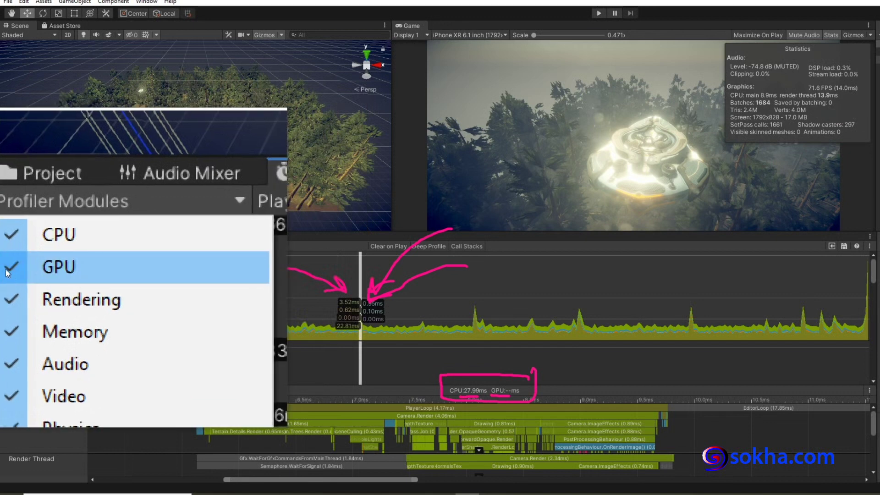
pyautogui.click(6, 268)
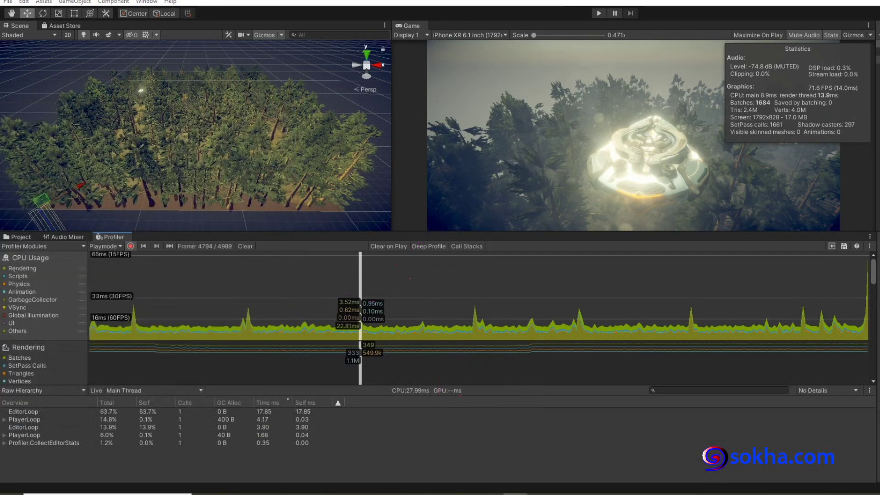
# Tick GPU in the Profiler Modules list so GPU Usage replaces Rendering
pyautogui.click(80, 247)
pyautogui.click(35, 269)
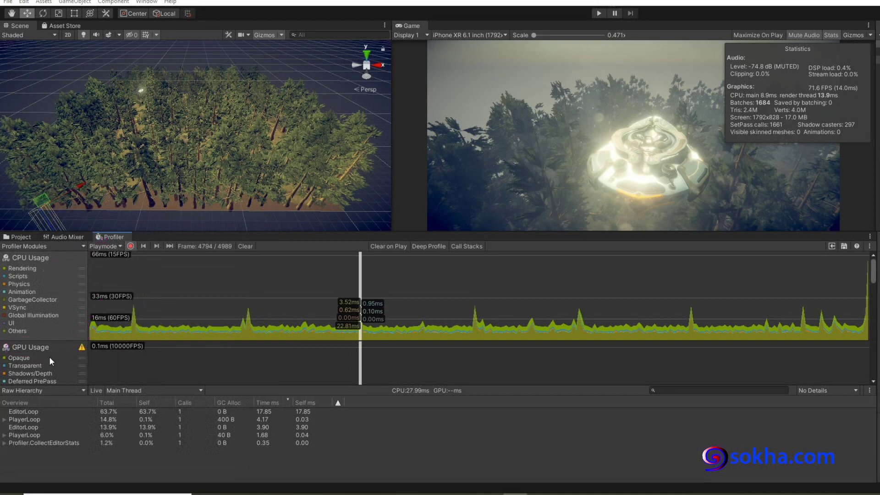
# Untick GPU in Profiler Modules and circle the CPU Usage category list
pyautogui.click(84, 248)
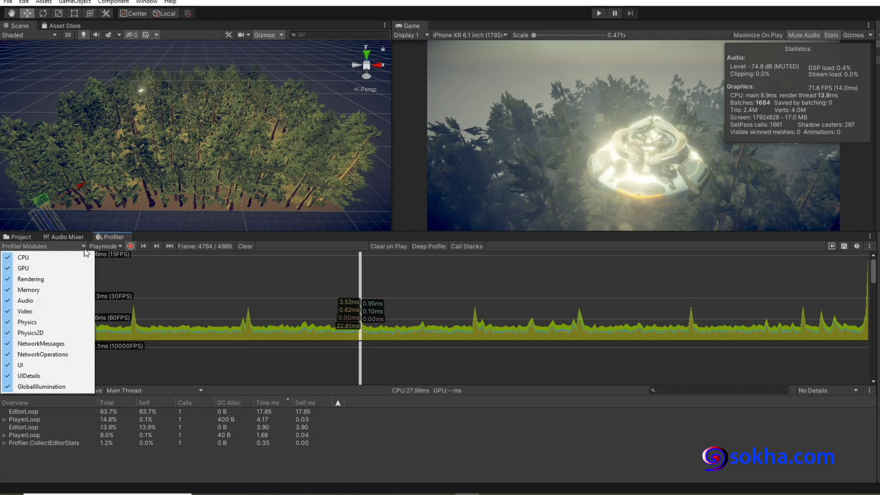
pyautogui.click(42, 271)
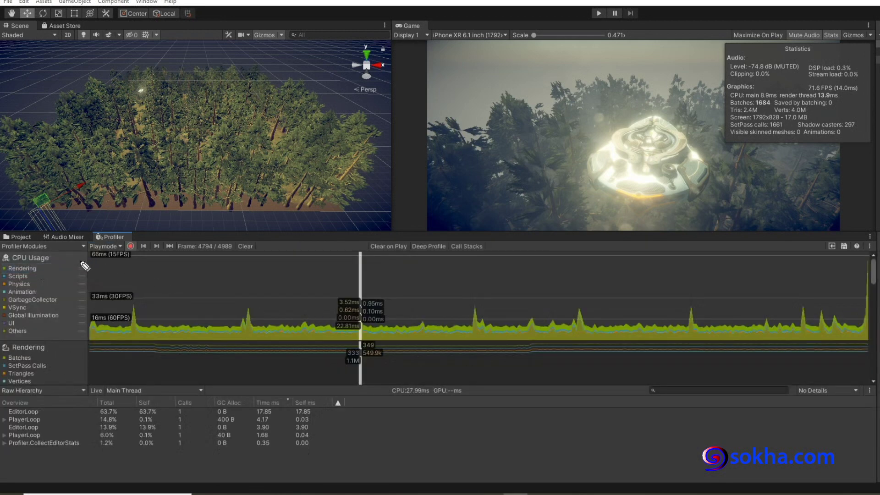
pyautogui.moveTo(27, 250); pyautogui.dragTo(46, 256)
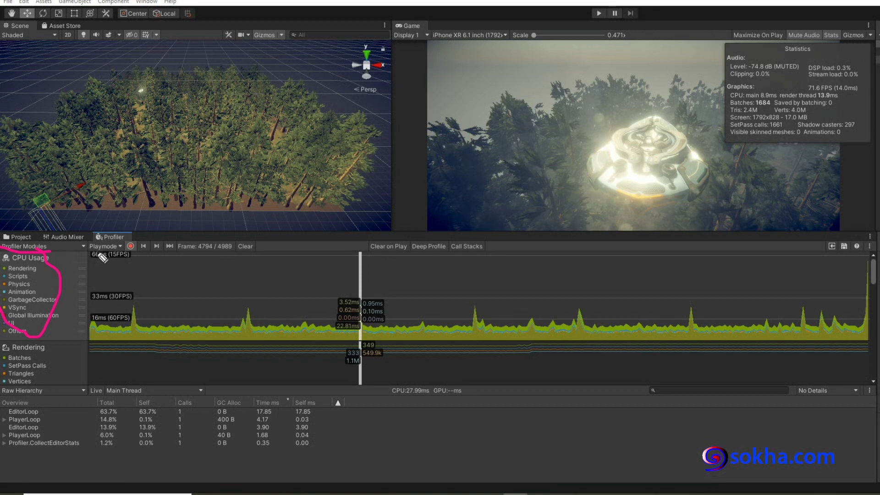
# Draw an arrow from the scene to CPU Usage, clear it, then redraw from the trees
pyautogui.moveTo(132, 198)
pyautogui.mouseDown()
pyautogui.moveTo(58, 258)
pyautogui.moveTo(80, 252)
pyautogui.mouseUp()
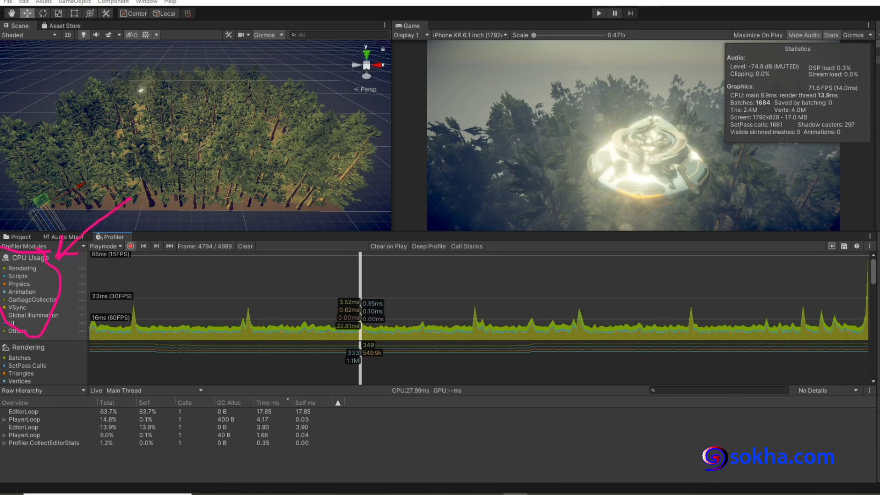
pyautogui.press('Escape')
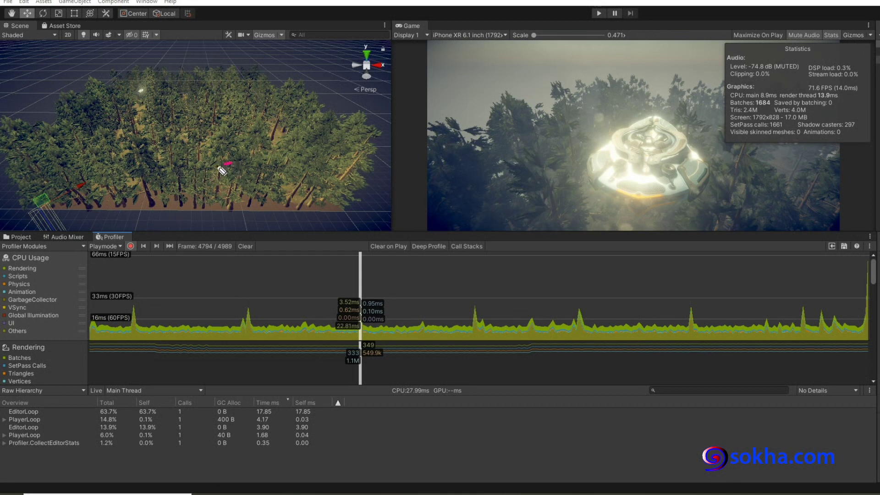
pyautogui.moveTo(231, 163); pyautogui.dragTo(6, 278)
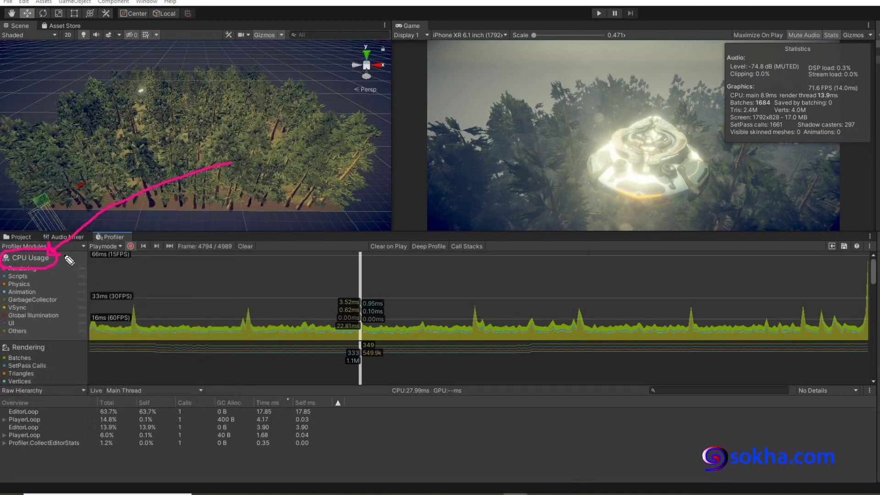
# Draw pen arrows at the CPU graph spikes and at the selected frame's timing values
pyautogui.moveTo(67, 258); pyautogui.dragTo(72, 337)
pyautogui.moveTo(233, 269)
pyautogui.mouseDown()
pyautogui.moveTo(146, 304)
pyautogui.moveTo(174, 298)
pyautogui.mouseUp()
pyautogui.moveTo(291, 265)
pyautogui.mouseDown()
pyautogui.moveTo(313, 258)
pyautogui.moveTo(254, 302)
pyautogui.moveTo(287, 294)
pyautogui.mouseUp()
pyautogui.moveTo(447, 265); pyautogui.dragTo(375, 303)
pyautogui.moveTo(377, 293); pyautogui.dragTo(392, 301)
pyautogui.moveTo(535, 261)
pyautogui.mouseDown()
pyautogui.moveTo(476, 302)
pyautogui.moveTo(491, 300)
pyautogui.mouseUp()
pyautogui.moveTo(637, 261)
pyautogui.mouseDown()
pyautogui.moveTo(577, 302)
pyautogui.moveTo(593, 300)
pyautogui.mouseUp()
pyautogui.moveTo(720, 259); pyautogui.dragTo(694, 288)
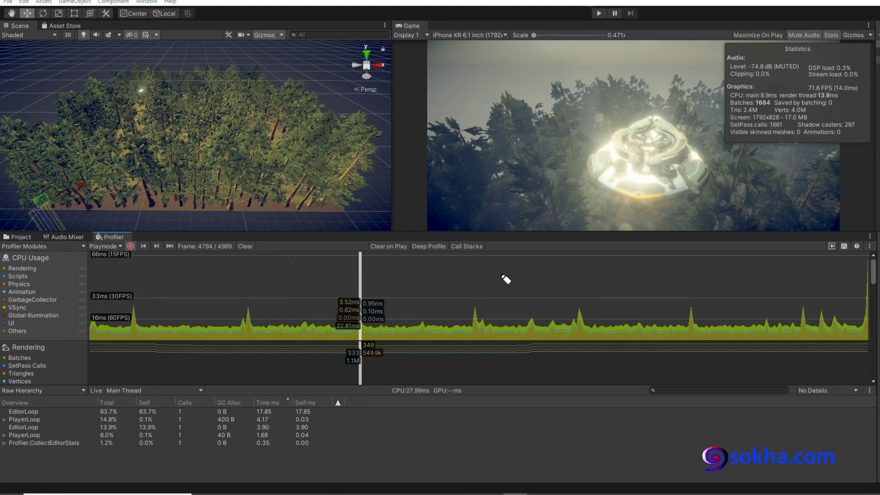
pyautogui.moveTo(505, 274)
pyautogui.mouseDown()
pyautogui.moveTo(368, 302)
pyautogui.moveTo(381, 290)
pyautogui.mouseUp()
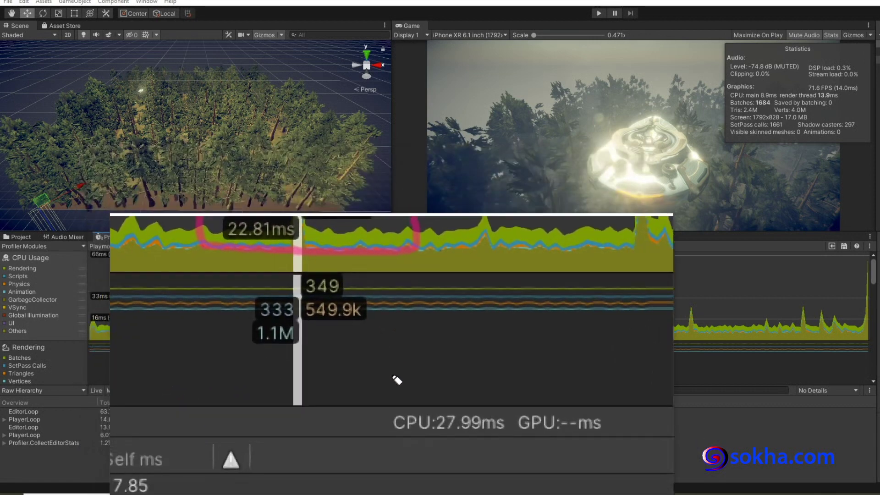
# Mark the CPU:27.99ms total, the CPU/GPU readout and the 71.6 FPS statistic
pyautogui.moveTo(289, 337)
pyautogui.mouseDown()
pyautogui.moveTo(450, 405)
pyautogui.moveTo(389, 384)
pyautogui.mouseUp()
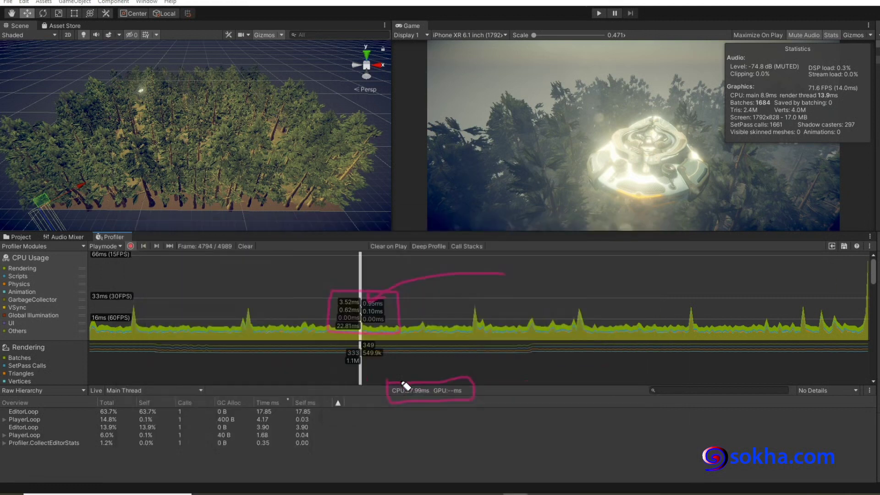
pyautogui.moveTo(525, 128); pyautogui.dragTo(696, 77)
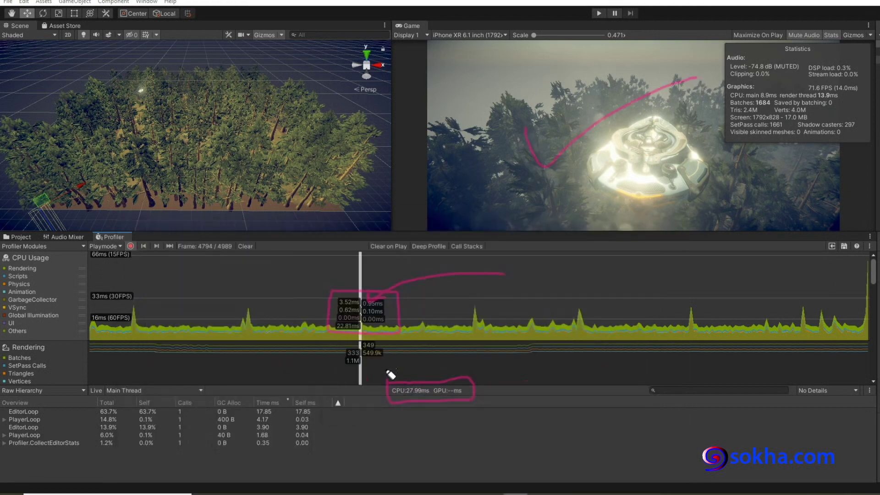
pyautogui.moveTo(389, 398); pyautogui.dragTo(444, 403)
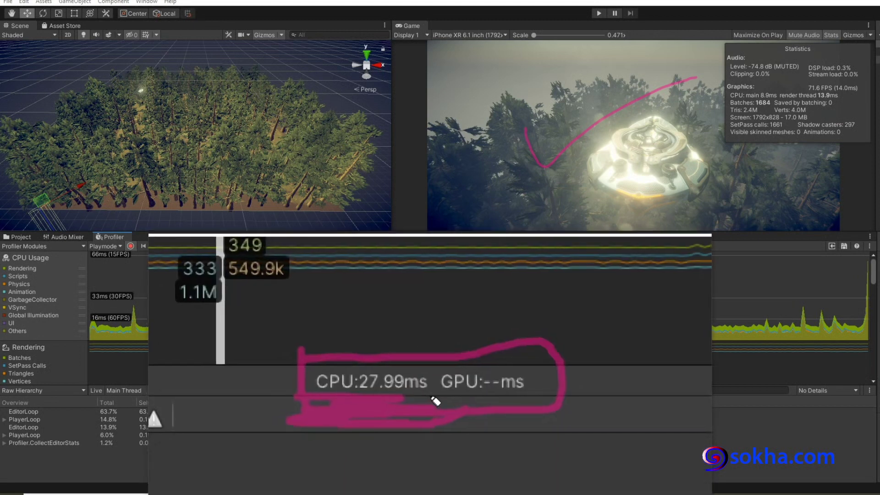
pyautogui.moveTo(477, 351)
pyautogui.mouseDown()
pyautogui.moveTo(428, 384)
pyautogui.moveTo(453, 367)
pyautogui.mouseUp()
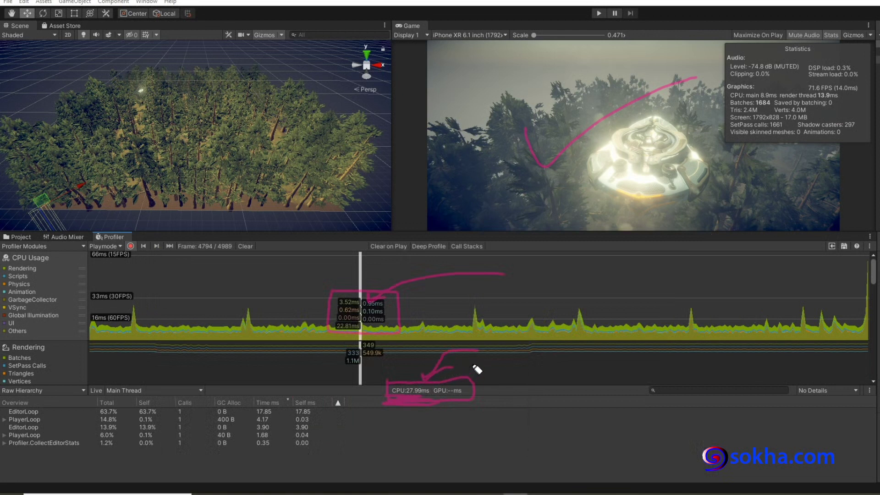
pyautogui.moveTo(856, 78)
pyautogui.mouseDown()
pyautogui.moveTo(809, 79)
pyautogui.moveTo(848, 78)
pyautogui.mouseUp()
pyautogui.moveTo(690, 121); pyautogui.dragTo(800, 81)
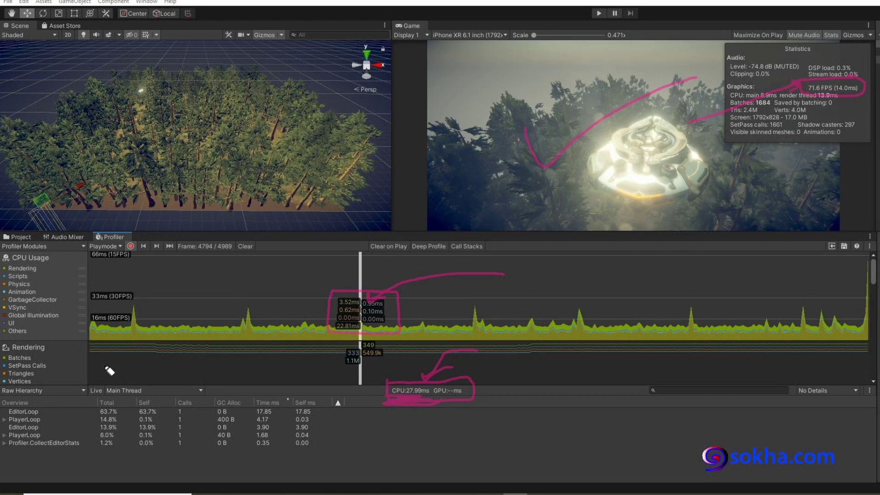
# Circle the EditorLoop rows, arrow the CPU graph spikes, then erase all pen marks
pyautogui.moveTo(259, 409); pyautogui.dragTo(215, 414)
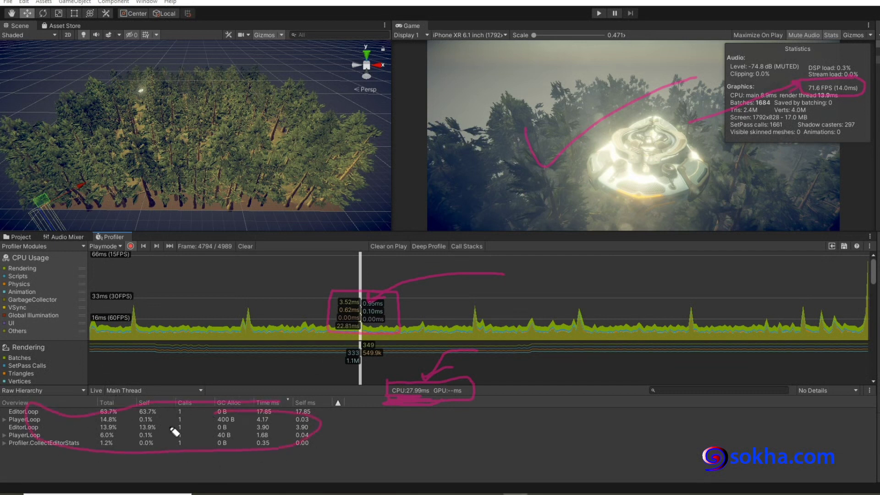
pyautogui.moveTo(550, 250); pyautogui.dragTo(476, 302)
pyautogui.moveTo(621, 250)
pyautogui.mouseDown()
pyautogui.moveTo(578, 298)
pyautogui.moveTo(600, 302)
pyautogui.mouseUp()
pyautogui.moveTo(725, 264); pyautogui.dragTo(690, 303)
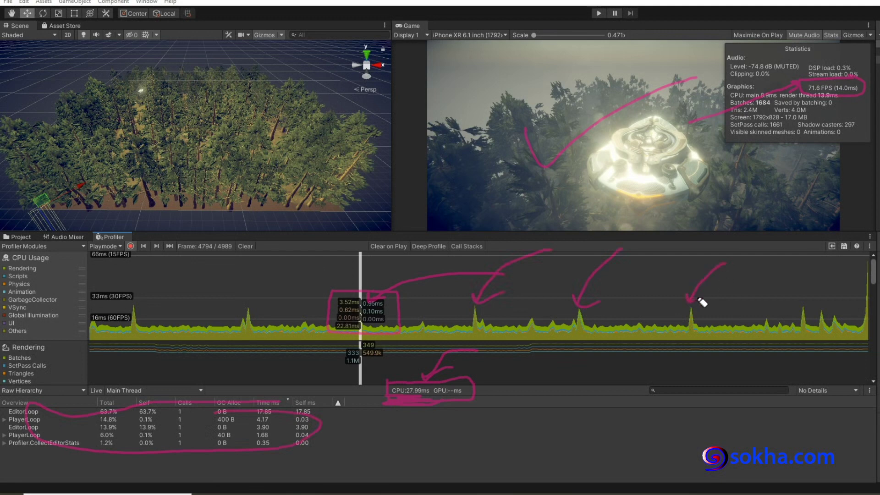
pyautogui.press('Escape')
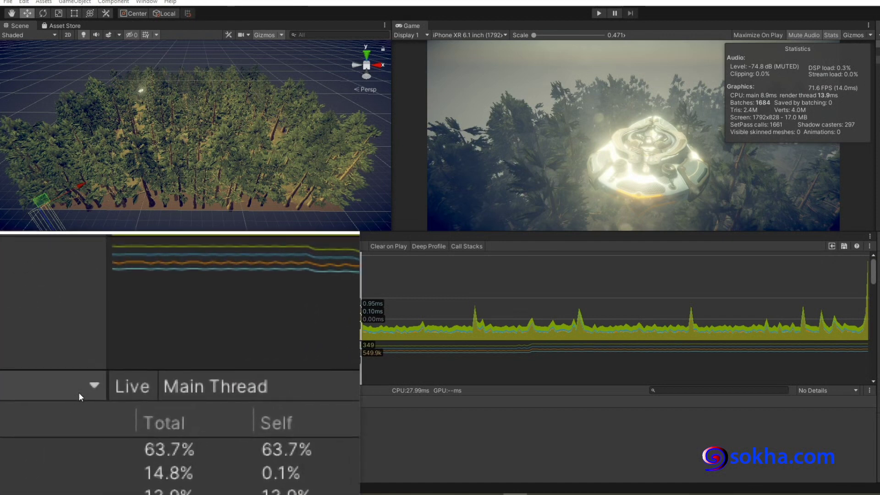
# Switch the CPU details view to Timeline, zoom into PlayerLoop, and mark around 8.0–8.5 ms
pyautogui.click(80, 391)
pyautogui.click(14, 402)
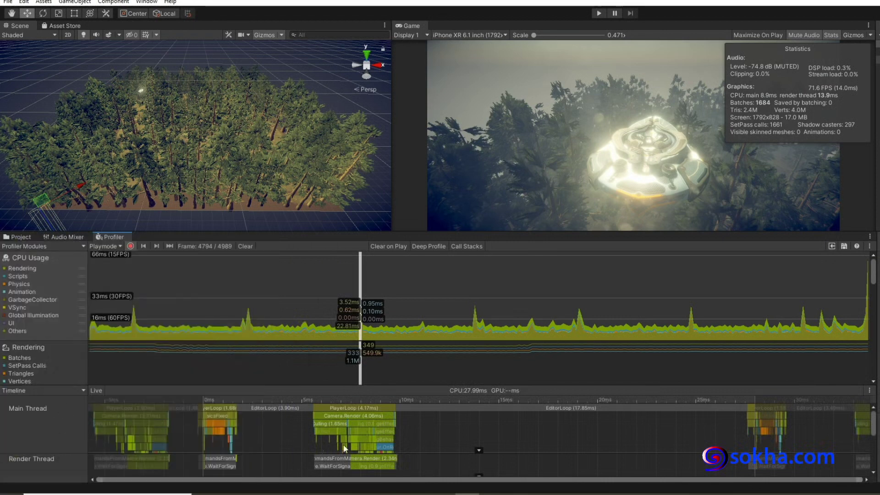
pyautogui.scroll(2, 354, 424)
pyautogui.scroll(2, 354, 424)
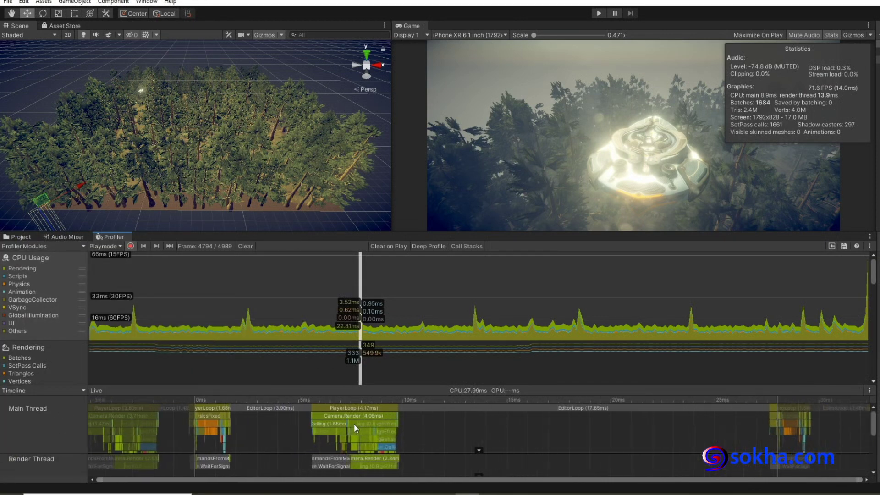
pyautogui.scroll(2, 353, 423)
pyautogui.scroll(2, 354, 424)
pyautogui.scroll(2, 354, 424)
pyautogui.scroll(2, 353, 424)
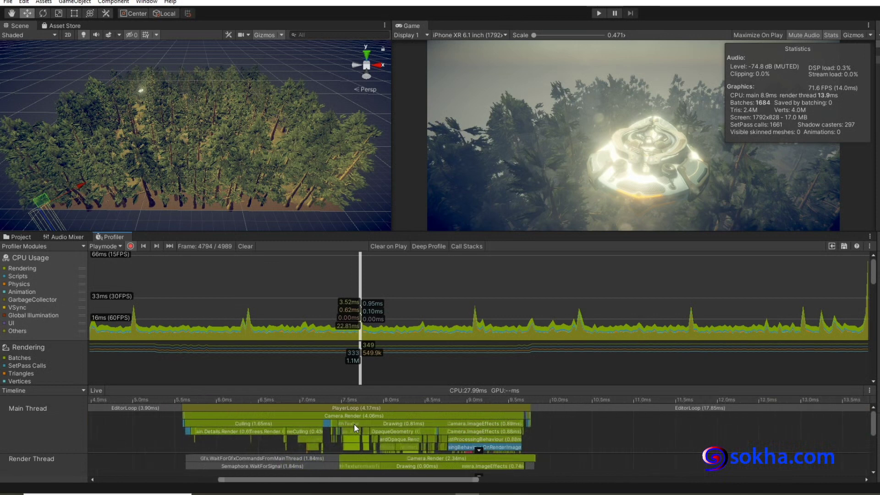
pyautogui.scroll(2, 353, 424)
pyautogui.scroll(2, 353, 424)
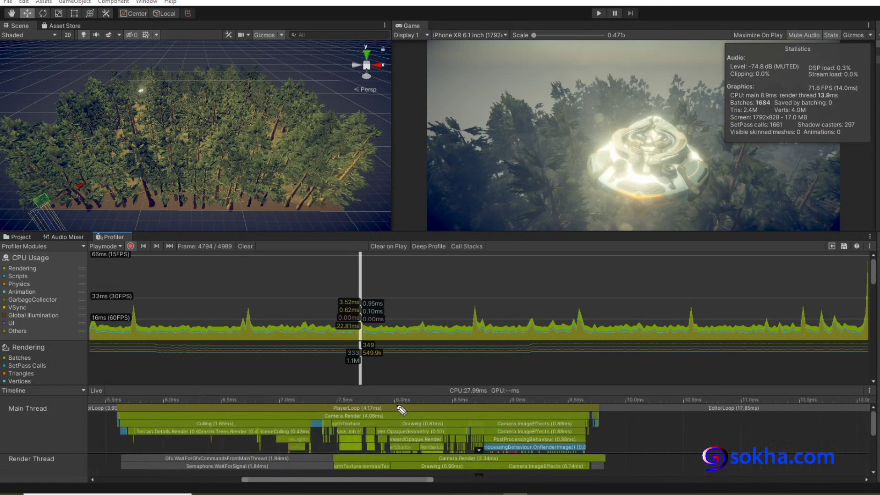
pyautogui.moveTo(397, 407)
pyautogui.mouseDown()
pyautogui.moveTo(420, 391)
pyautogui.moveTo(439, 400)
pyautogui.mouseUp()
pyautogui.moveTo(381, 423); pyautogui.dragTo(405, 419)
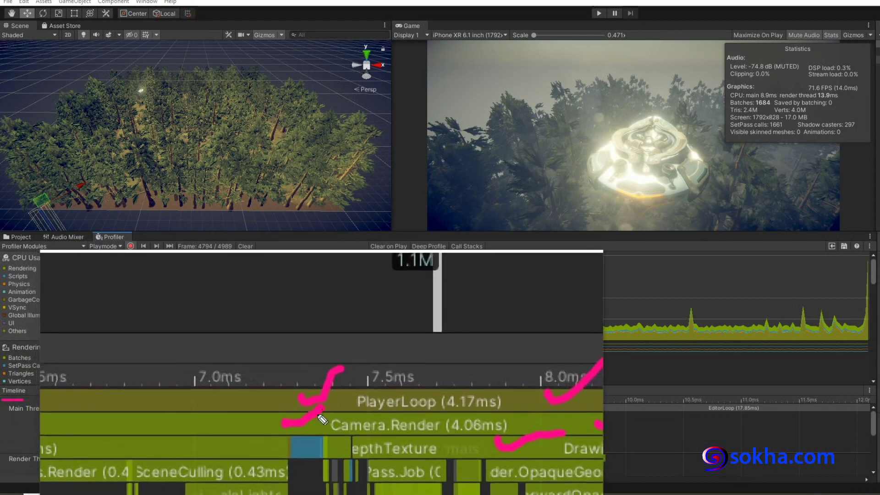
# Mark the PlayerLoop, Camera.Render, SceneCulling and Pass.Job bars, then erase the marks
pyautogui.moveTo(285, 418)
pyautogui.mouseDown()
pyautogui.moveTo(316, 412)
pyautogui.moveTo(311, 419)
pyautogui.moveTo(320, 426)
pyautogui.mouseUp()
pyautogui.click(289, 439)
pyautogui.moveTo(278, 469); pyautogui.dragTo(304, 462)
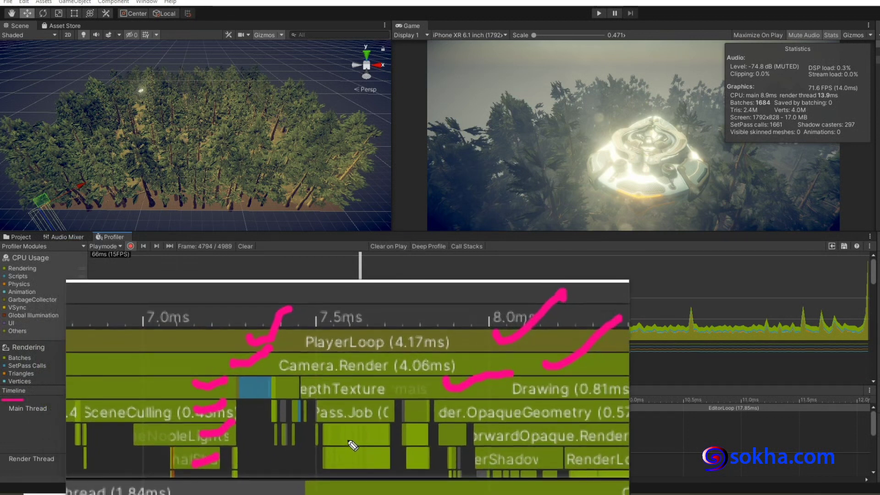
pyautogui.moveTo(124, 432)
pyautogui.mouseDown()
pyautogui.moveTo(312, 435)
pyautogui.moveTo(315, 427)
pyautogui.mouseUp()
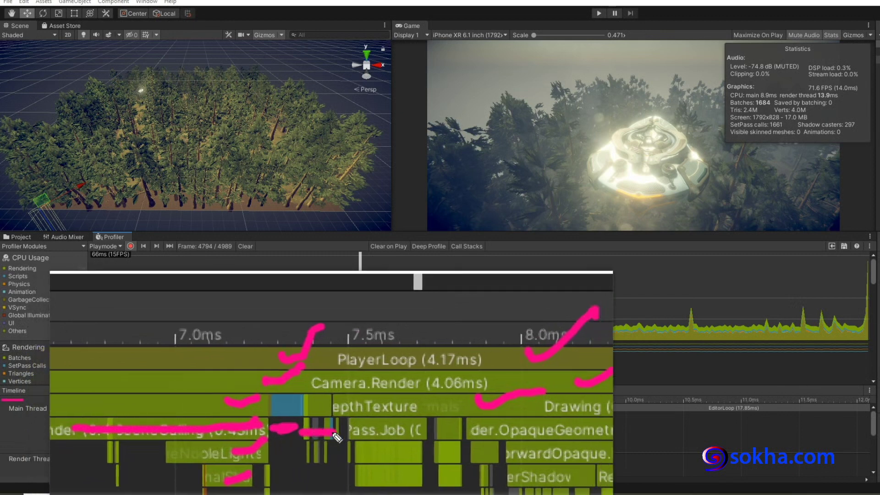
pyautogui.moveTo(260, 433)
pyautogui.mouseDown()
pyautogui.moveTo(359, 434)
pyautogui.moveTo(363, 451)
pyautogui.mouseUp()
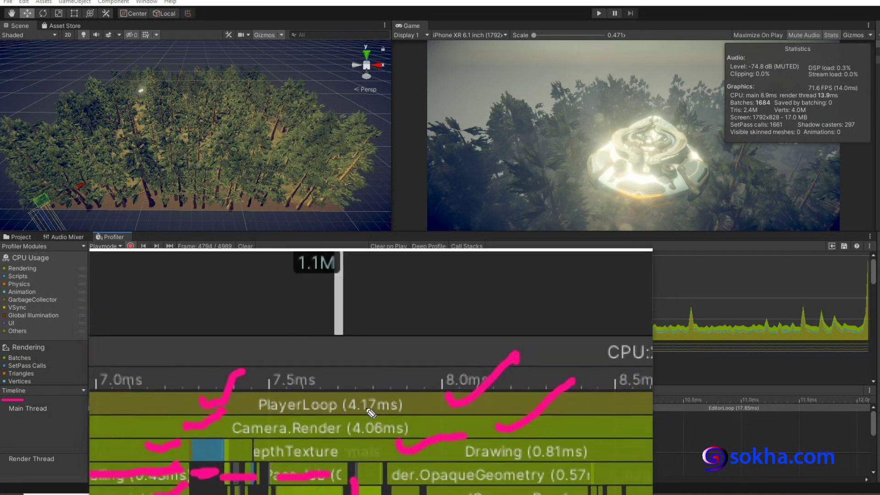
pyautogui.moveTo(284, 406); pyautogui.dragTo(393, 412)
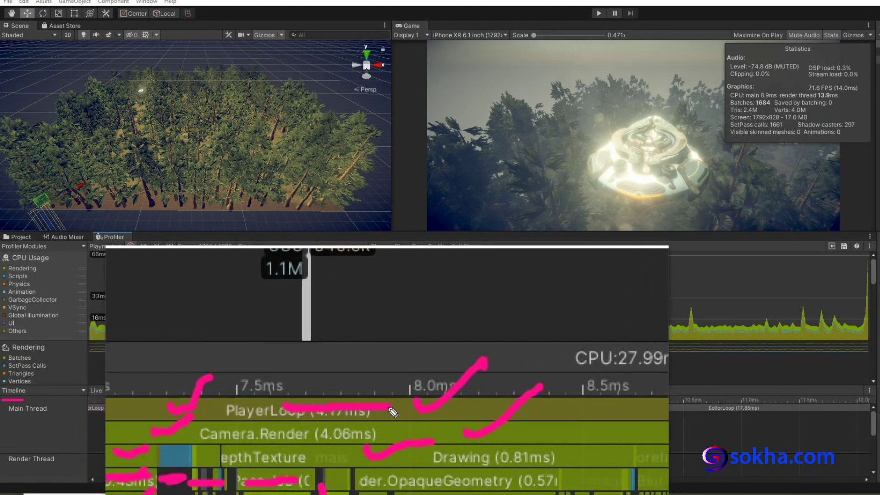
pyautogui.press('Escape')
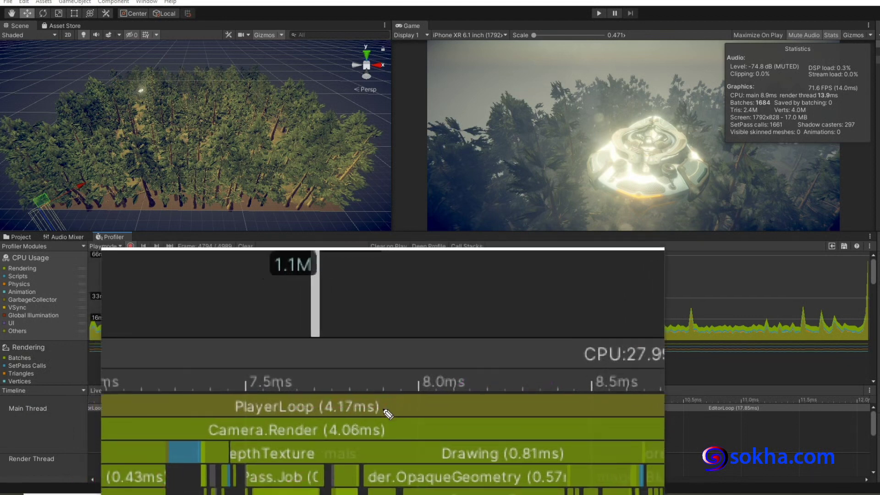
# Underline the PlayerLoop, Camera.Render and Drawing bars with a downward nesting arrow
pyautogui.moveTo(342, 403); pyautogui.dragTo(408, 412)
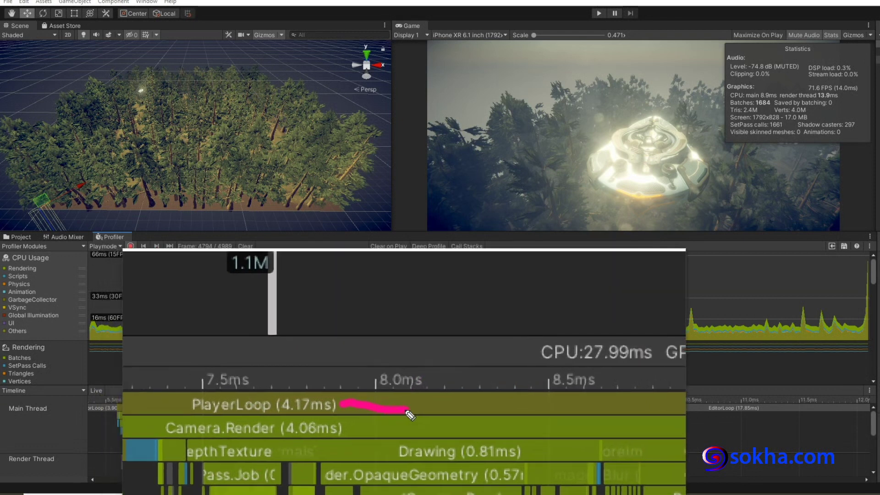
pyautogui.moveTo(360, 416); pyautogui.dragTo(412, 420)
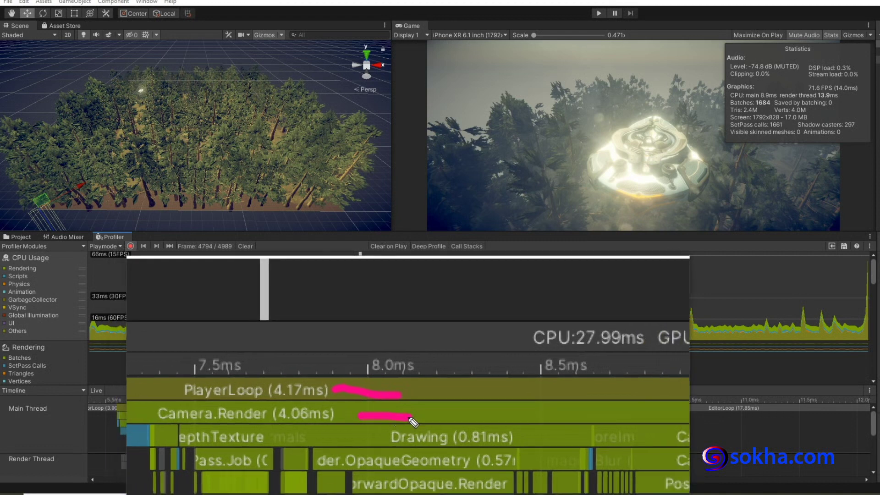
pyautogui.moveTo(362, 419); pyautogui.dragTo(410, 426)
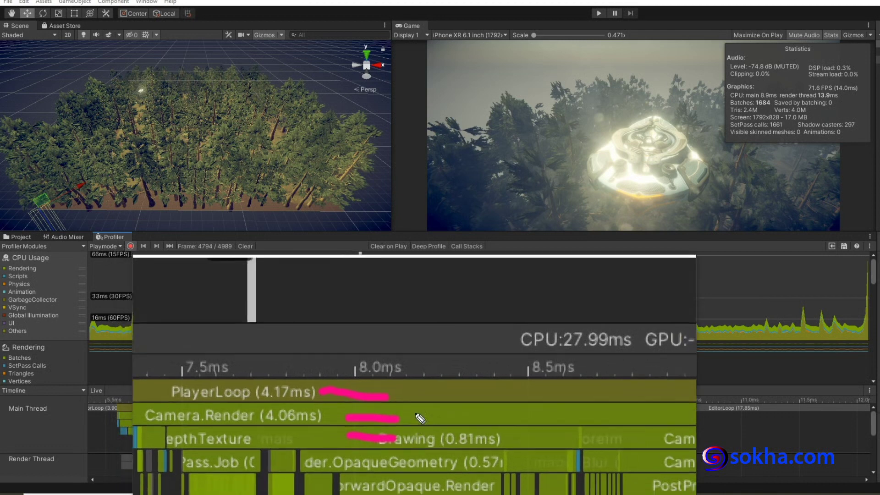
pyautogui.moveTo(416, 339)
pyautogui.mouseDown()
pyautogui.moveTo(424, 439)
pyautogui.moveTo(433, 430)
pyautogui.mouseUp()
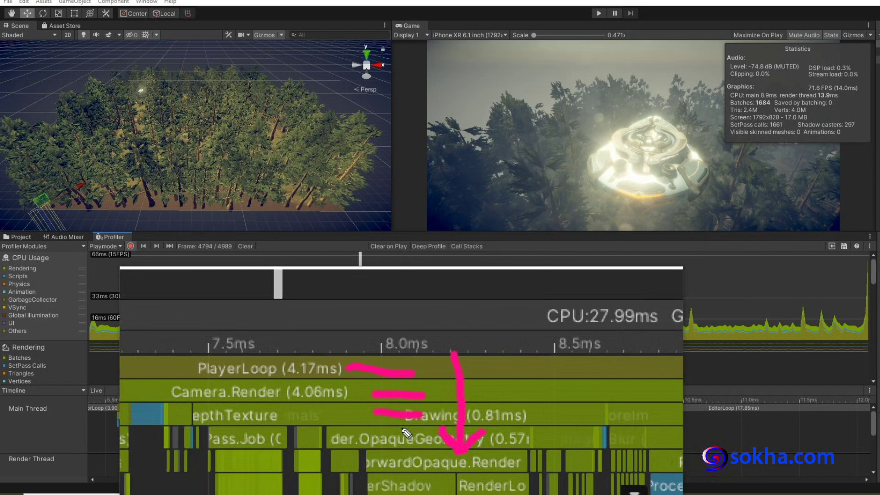
pyautogui.moveTo(303, 406); pyautogui.dragTo(357, 418)
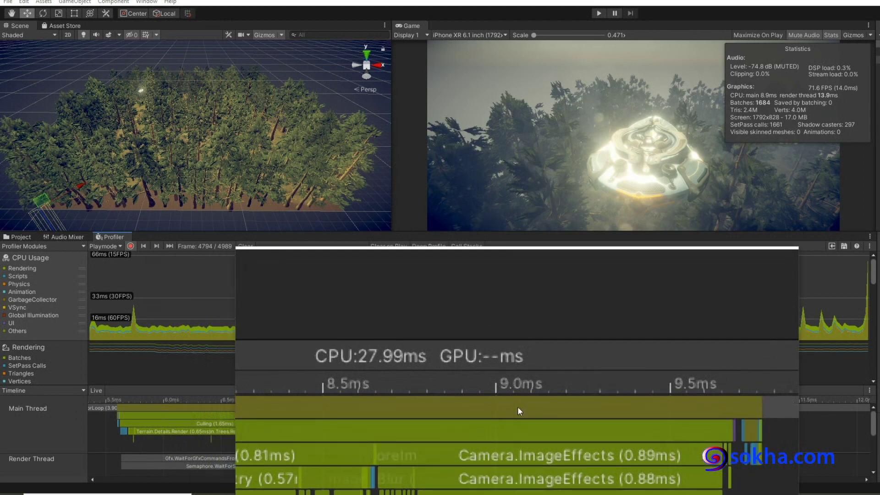
# Underline the Main Thread, PlayerLoop and Camera.Render rows in the timeline
pyautogui.moveTo(497, 406); pyautogui.dragTo(520, 406)
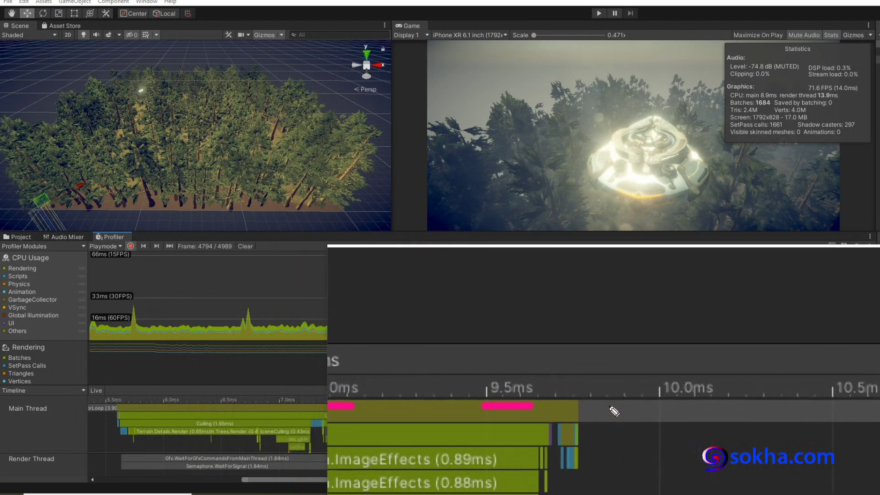
pyautogui.moveTo(618, 408); pyautogui.dragTo(646, 406)
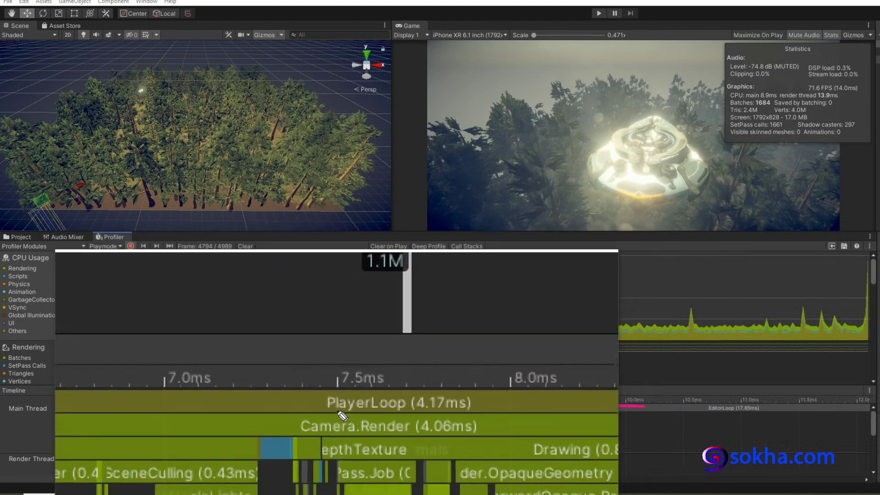
pyautogui.moveTo(303, 408); pyautogui.dragTo(328, 407)
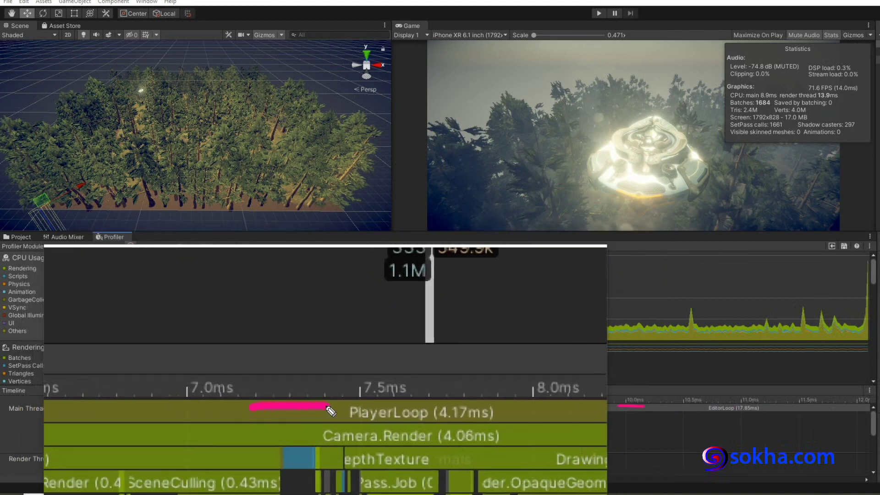
pyautogui.click(332, 412)
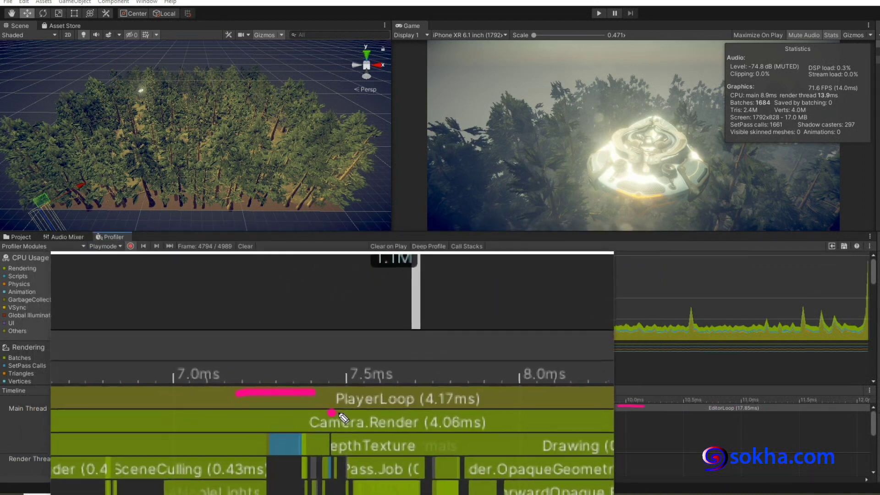
pyautogui.moveTo(341, 415); pyautogui.dragTo(363, 418)
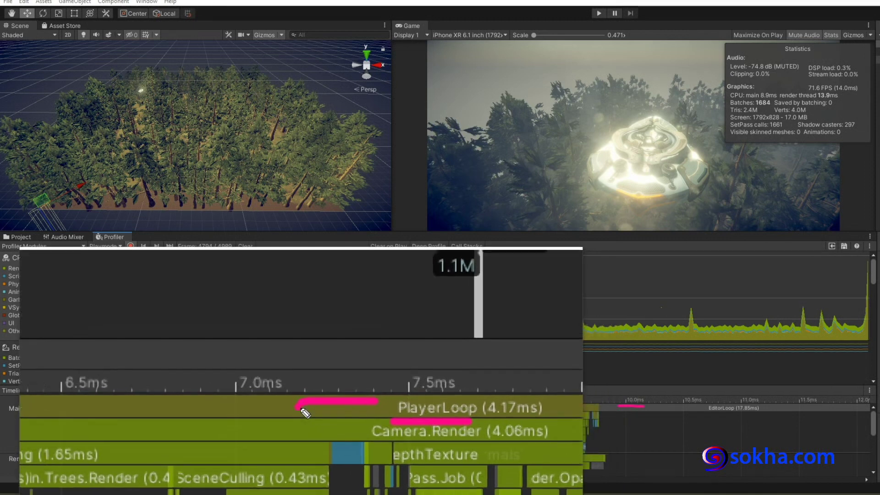
# Mark the PlayerLoop bar, then bring up a blank Notepad document
pyautogui.moveTo(240, 405); pyautogui.dragTo(334, 412)
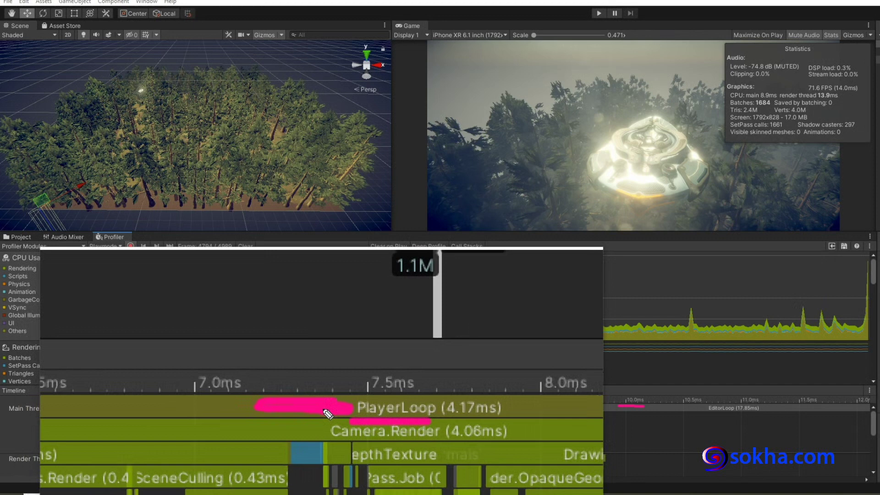
pyautogui.moveTo(344, 380); pyautogui.dragTo(331, 417)
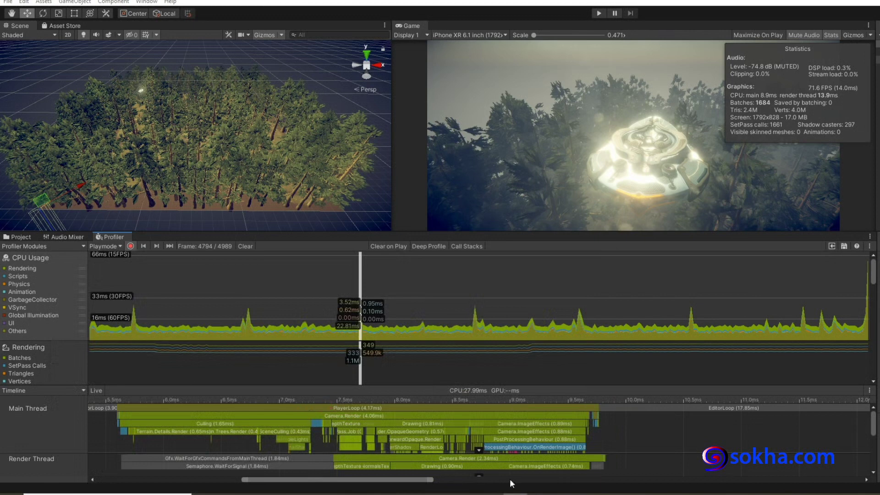
pyautogui.hotkey('ctrl', 'v')
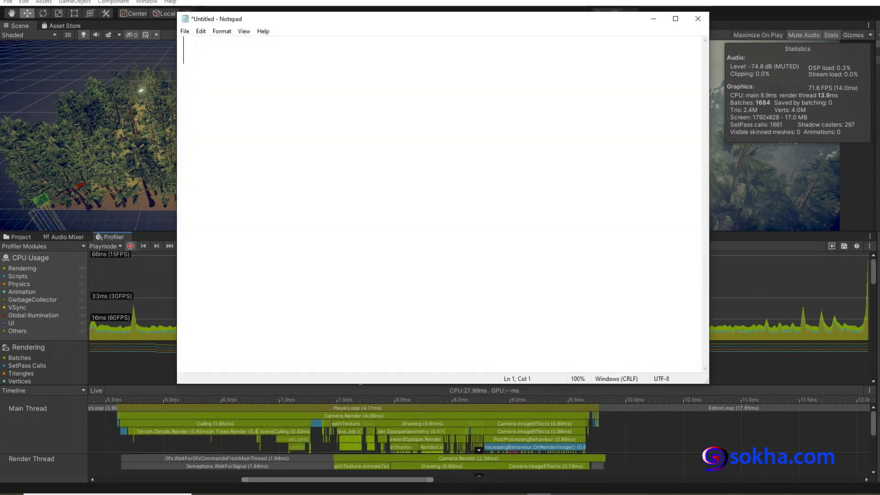
# Type the 'private void PlayerLoop()' signature in Notepad, fixing the 'privatge' typo
pyautogui.write('PlayerLoop(')
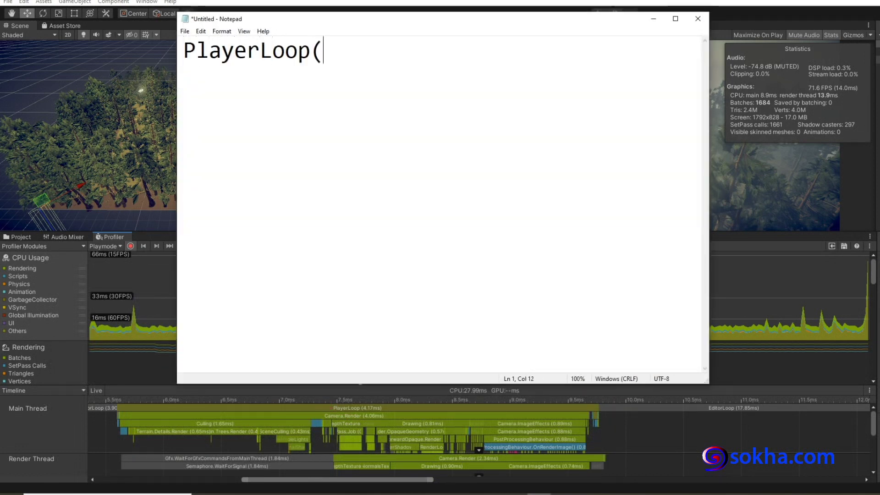
pyautogui.write('pr')
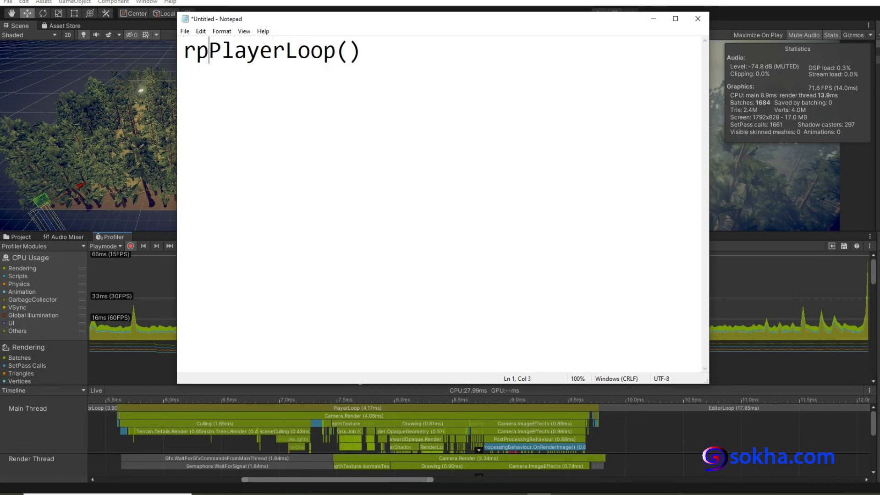
pyautogui.write('ivatge')
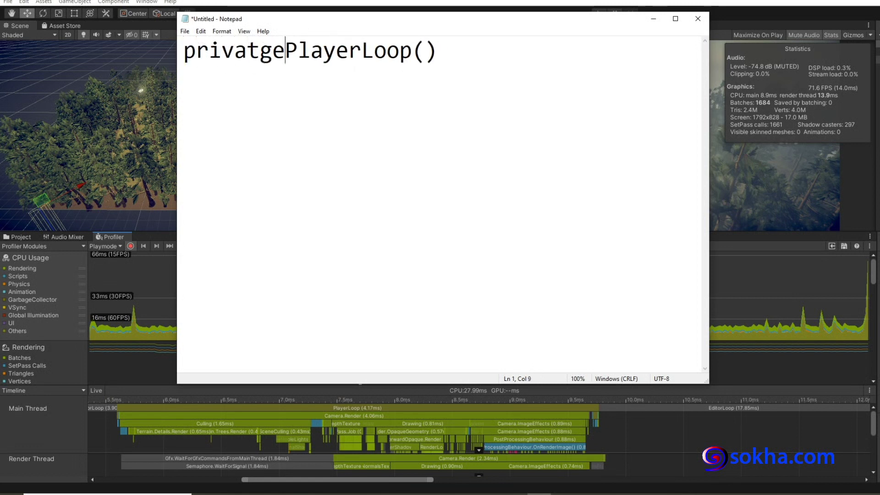
pyautogui.press('BackSpace')
pyautogui.press('BackSpace')
pyautogui.write('e void')
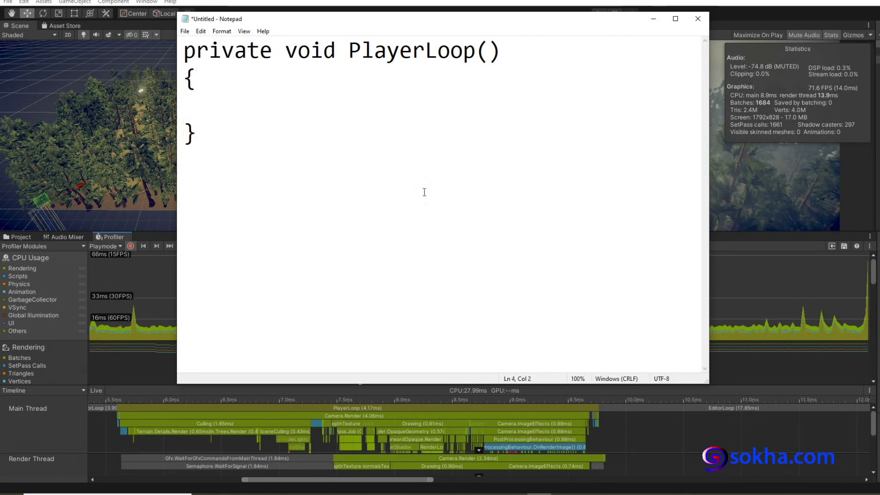
pyautogui.moveTo(501, 50); pyautogui.dragTo(187, 31)
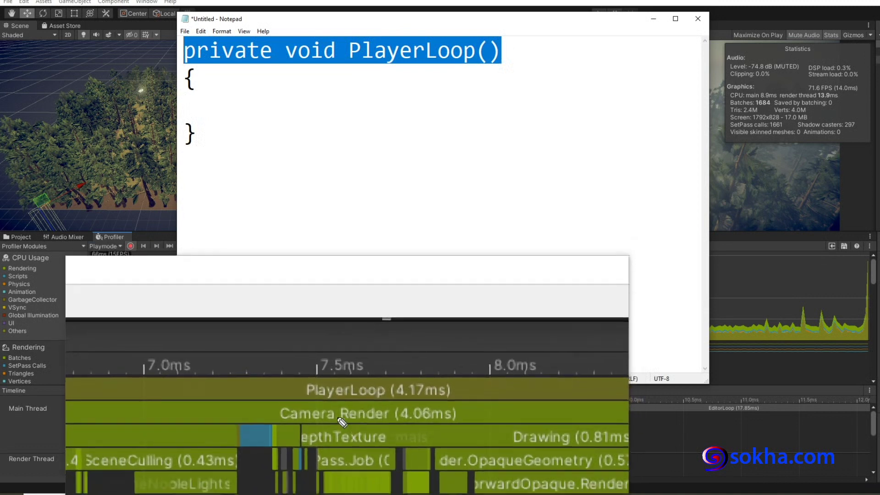
# Underline Camera.Render (4.06ms) and PlayerLoop (4.17ms) in the Profiler timeline
pyautogui.moveTo(273, 417); pyautogui.dragTo(360, 423)
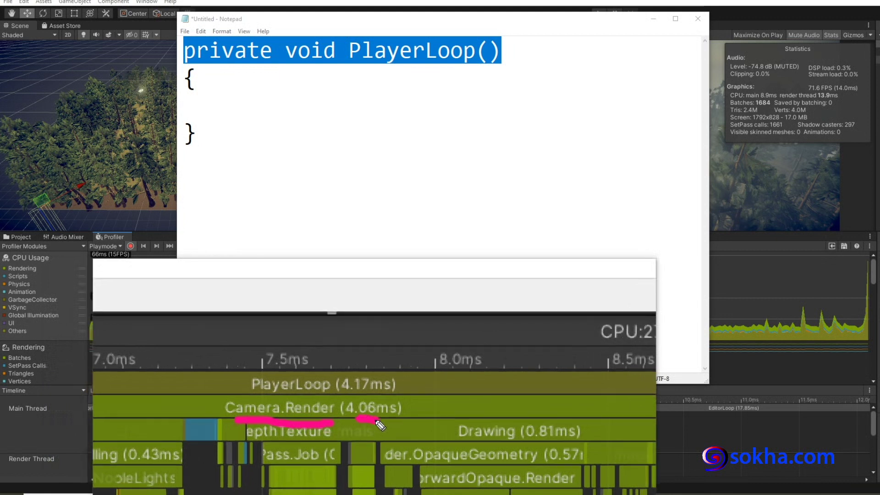
pyautogui.moveTo(355, 416); pyautogui.dragTo(377, 420)
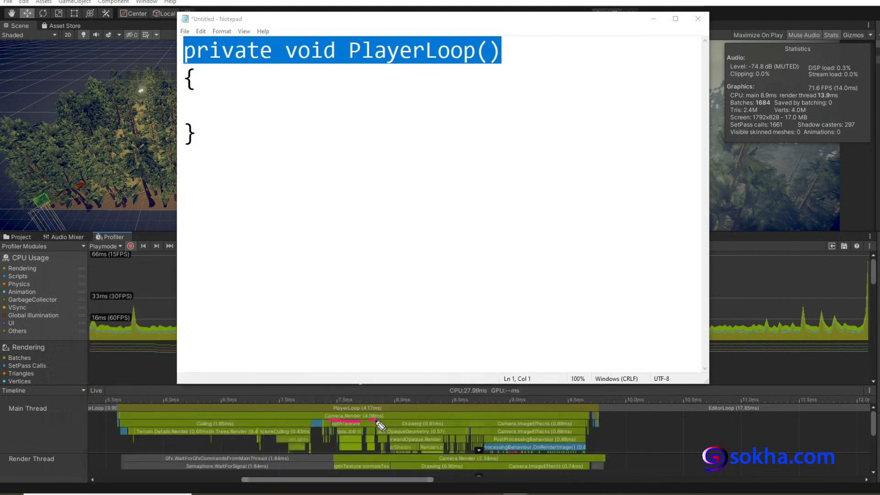
pyautogui.moveTo(259, 406); pyautogui.dragTo(306, 407)
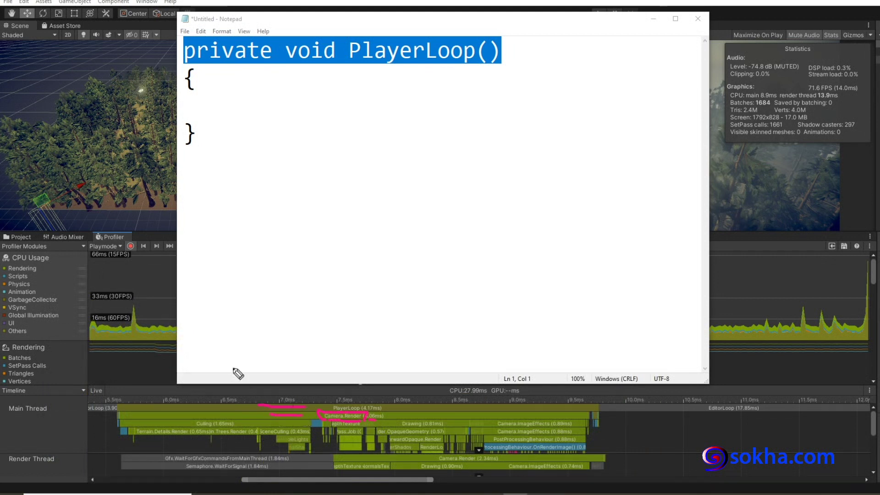
pyautogui.click(294, 105)
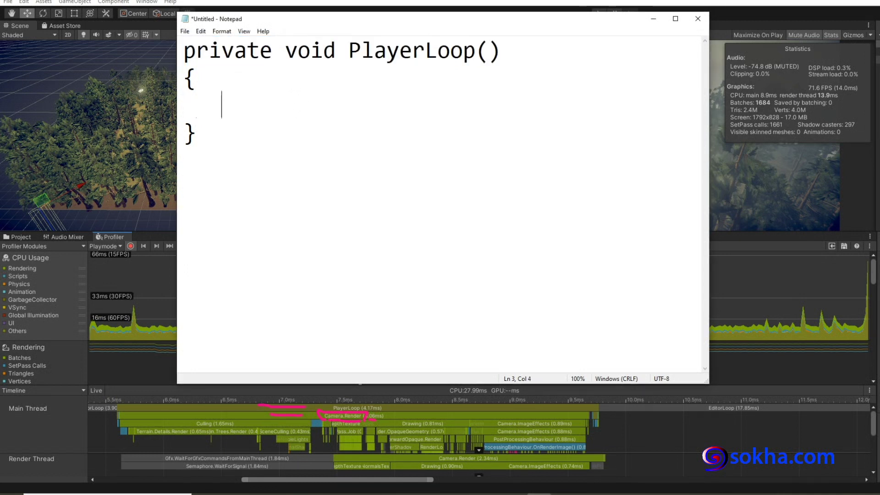
# Write 'Camera.Render()' inside the PlayerLoop braces and start a new UpdateDepthTexture line
pyautogui.write('Camera.Rend')
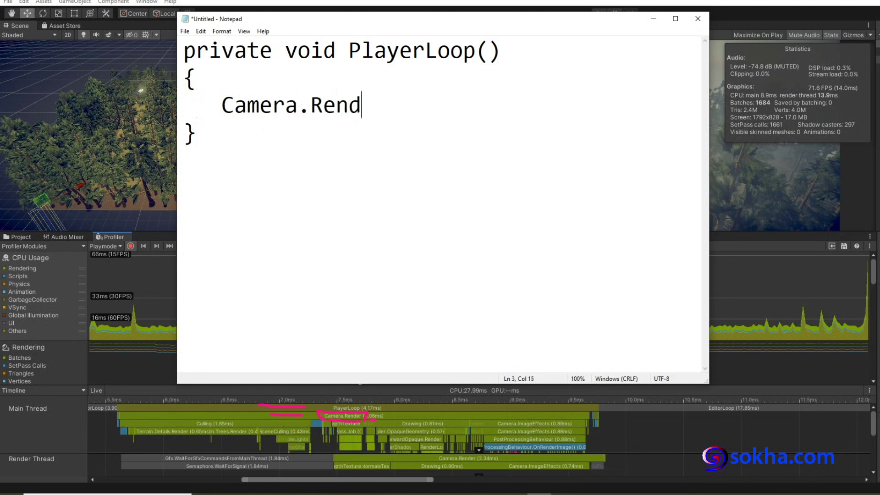
pyautogui.write('er();')
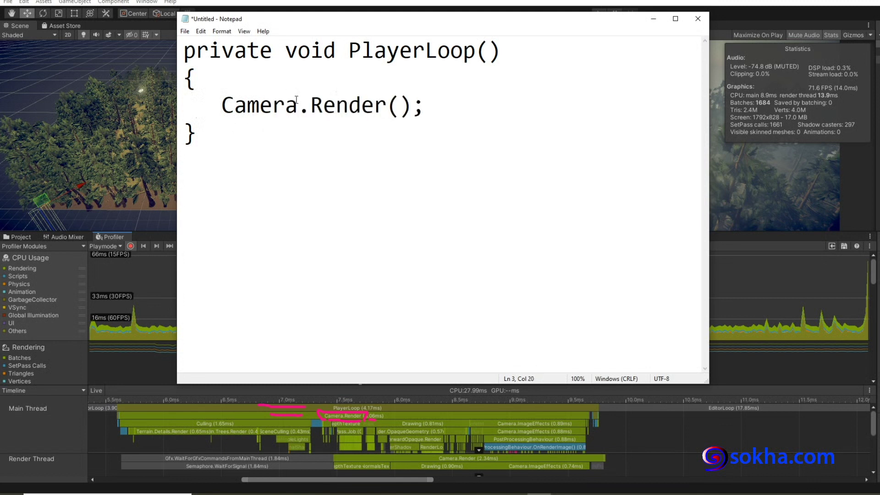
pyautogui.moveTo(447, 110); pyautogui.dragTo(281, 107)
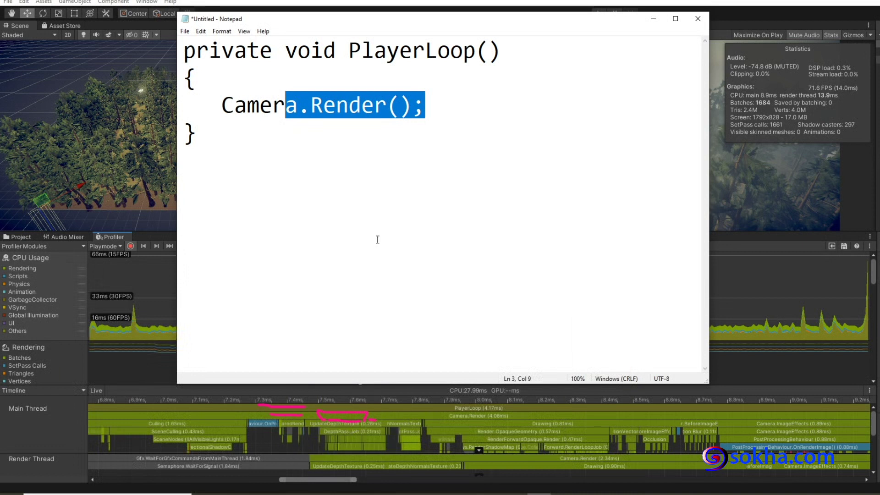
pyautogui.click(455, 107)
pyautogui.press('Return')
pyautogui.write('U')
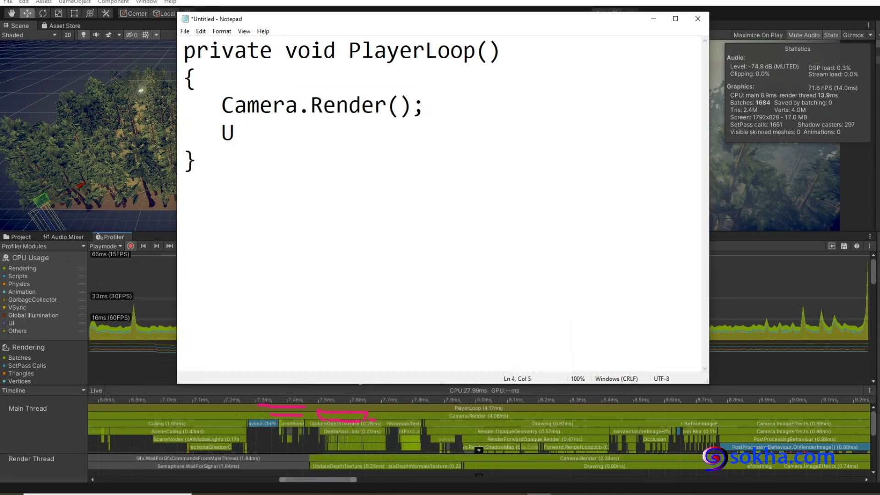
pyautogui.write('pdateT')
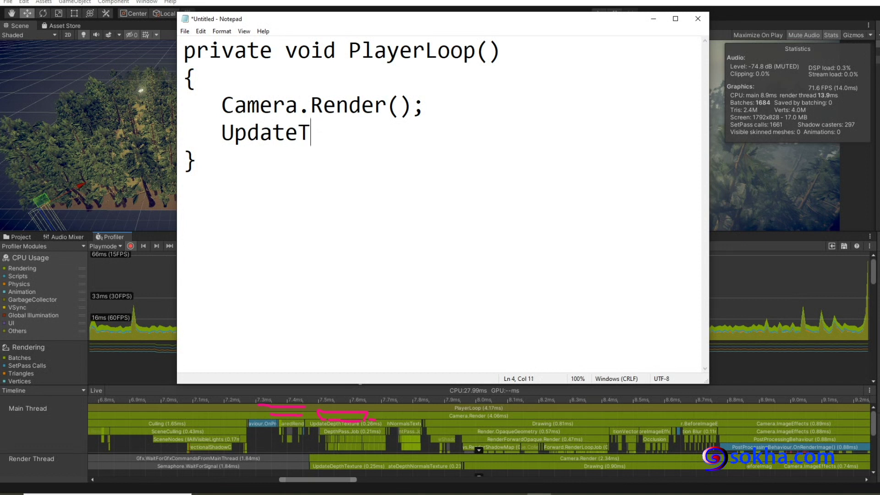
pyautogui.write('DepthTexture();')
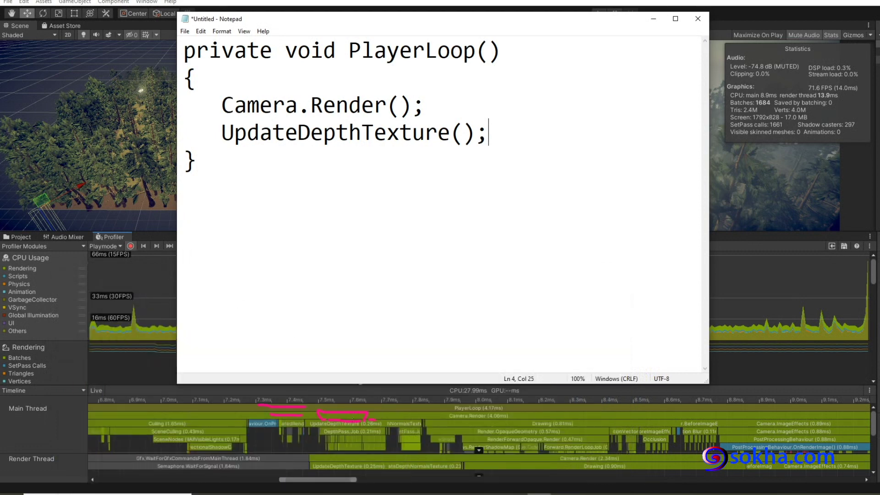
# Link Camera.Render(); to its timeline bar with a curved arrow labelled 4.06 ms
pyautogui.moveTo(199, 63); pyautogui.dragTo(477, 66)
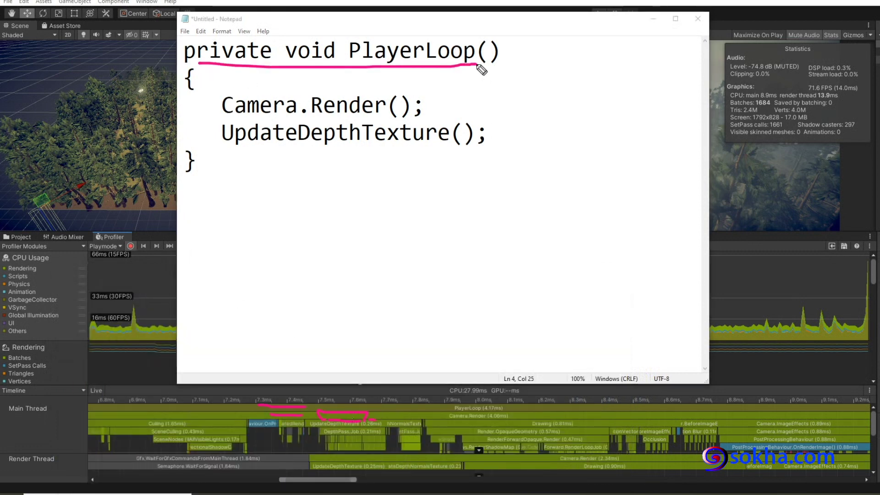
pyautogui.moveTo(150, 102)
pyautogui.mouseDown()
pyautogui.moveTo(219, 105)
pyautogui.moveTo(207, 113)
pyautogui.mouseUp()
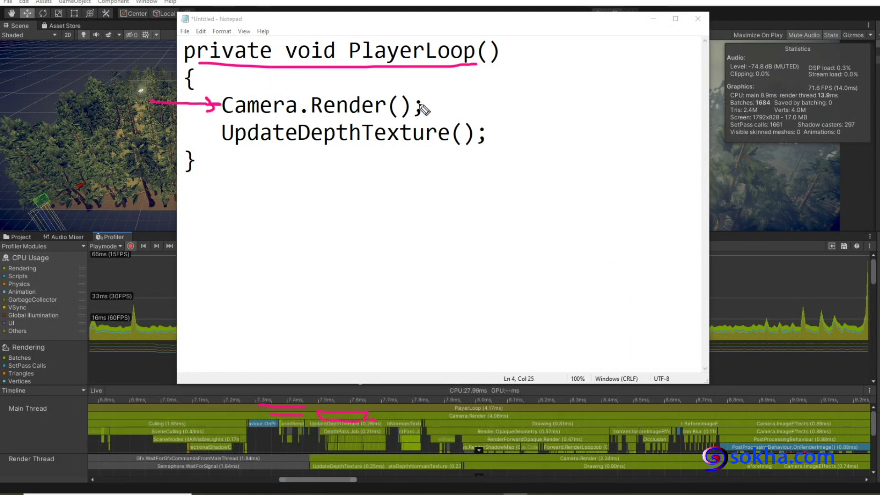
pyautogui.moveTo(419, 100)
pyautogui.mouseDown()
pyautogui.moveTo(440, 329)
pyautogui.moveTo(489, 329)
pyautogui.mouseUp()
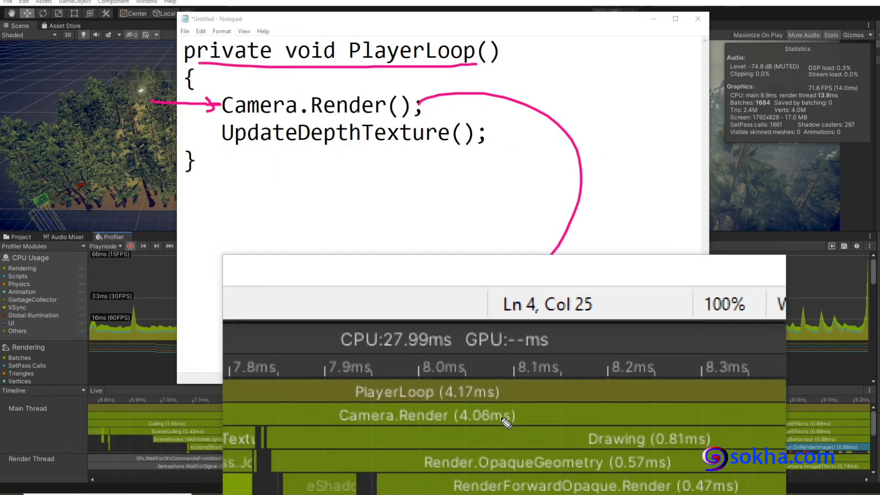
pyautogui.moveTo(456, 419); pyautogui.dragTo(506, 420)
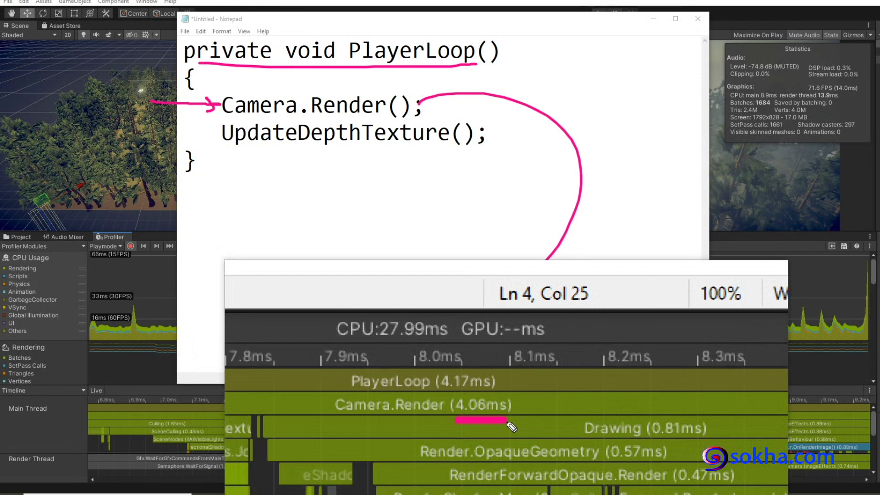
pyautogui.moveTo(429, 101)
pyautogui.mouseDown()
pyautogui.moveTo(460, 322)
pyautogui.moveTo(479, 336)
pyautogui.mouseUp()
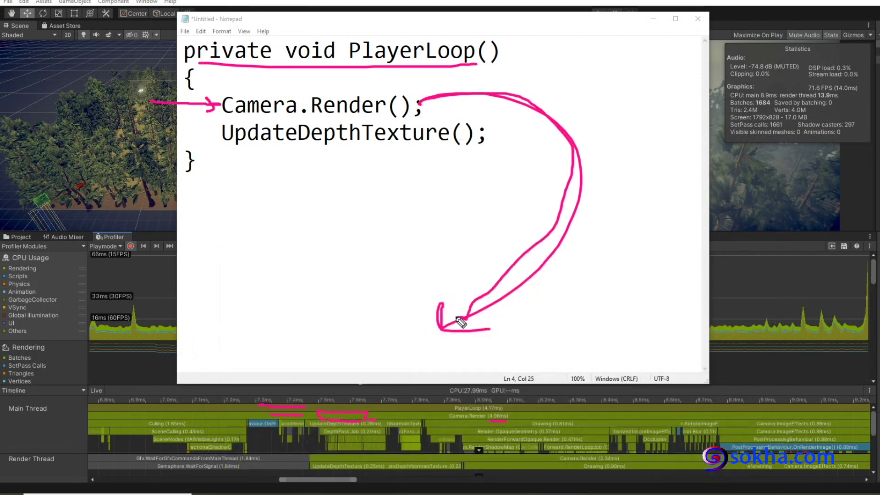
pyautogui.moveTo(381, 341)
pyautogui.mouseDown()
pyautogui.moveTo(399, 361)
pyautogui.moveTo(391, 373)
pyautogui.mouseUp()
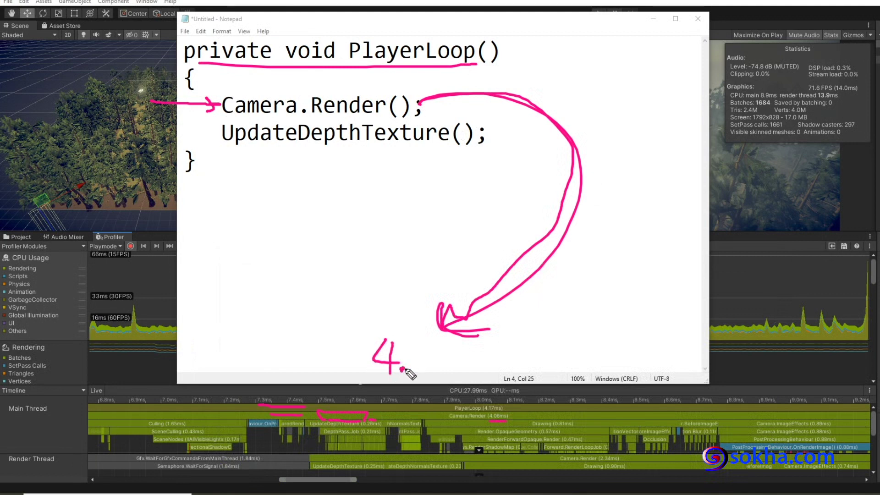
pyautogui.moveTo(429, 347)
pyautogui.mouseDown()
pyautogui.moveTo(445, 361)
pyautogui.moveTo(509, 363)
pyautogui.mouseUp()
pyautogui.moveTo(531, 347)
pyautogui.mouseDown()
pyautogui.moveTo(515, 364)
pyautogui.moveTo(614, 180)
pyautogui.moveTo(438, 110)
pyautogui.mouseUp()
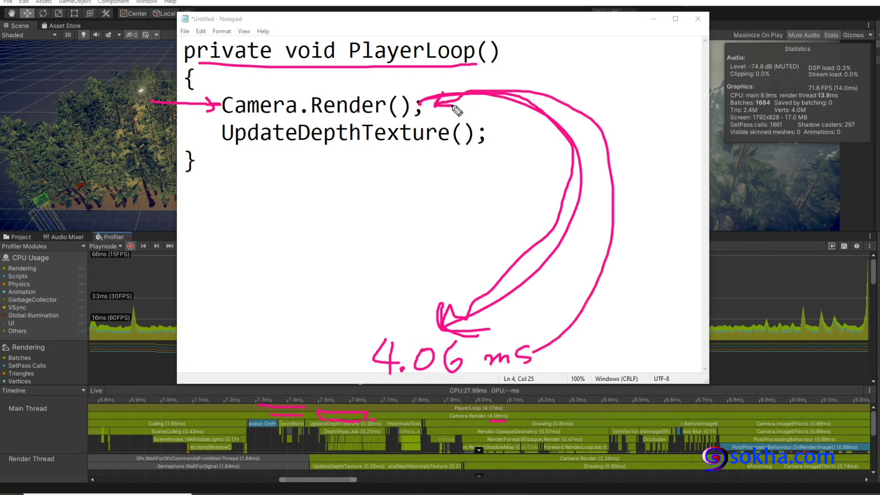
# Box UpdateDepthTexture(); and label it 0.26 ms, tying it to the timeline
pyautogui.moveTo(134, 130)
pyautogui.mouseDown()
pyautogui.moveTo(215, 130)
pyautogui.moveTo(189, 143)
pyautogui.mouseUp()
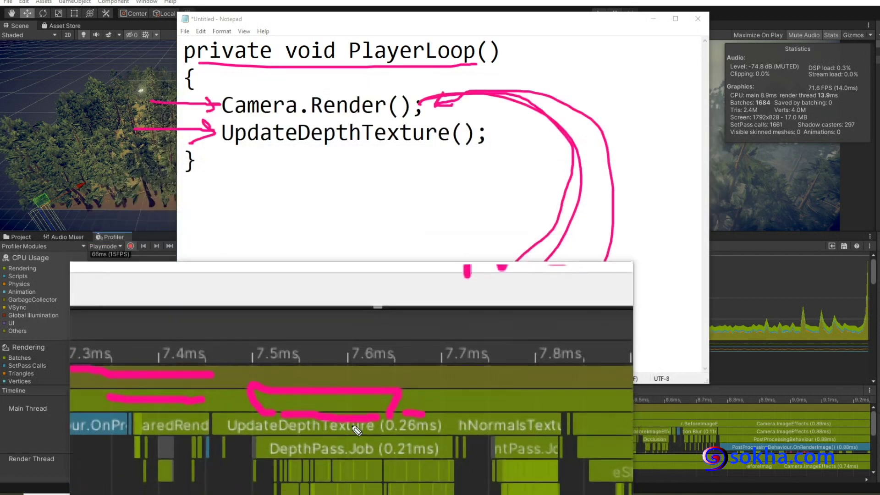
pyautogui.moveTo(367, 432); pyautogui.dragTo(383, 434)
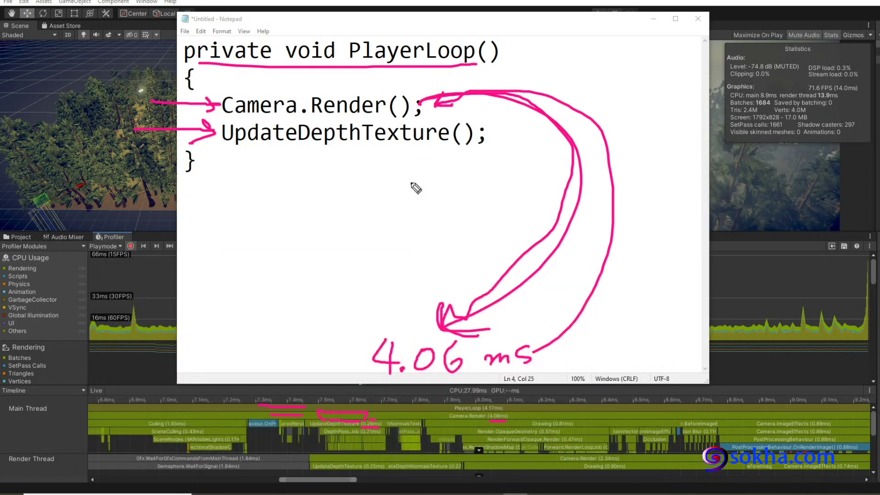
pyautogui.moveTo(227, 147); pyautogui.dragTo(429, 147)
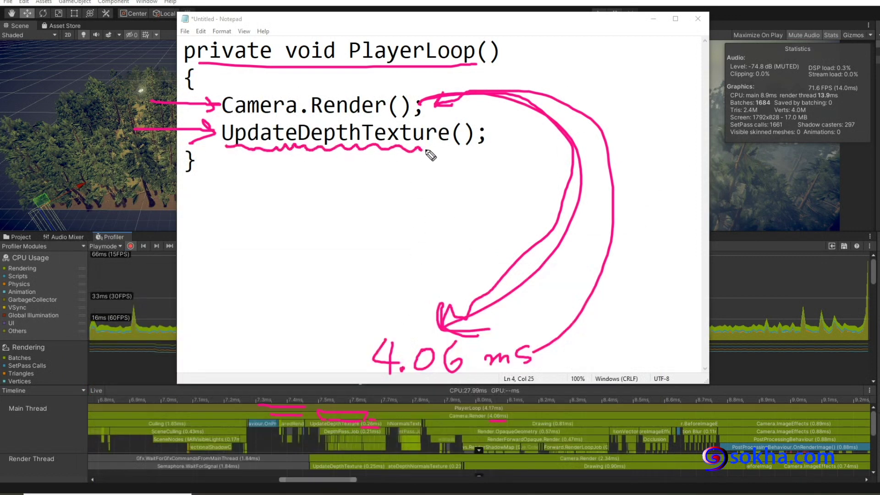
pyautogui.moveTo(461, 123); pyautogui.dragTo(455, 147)
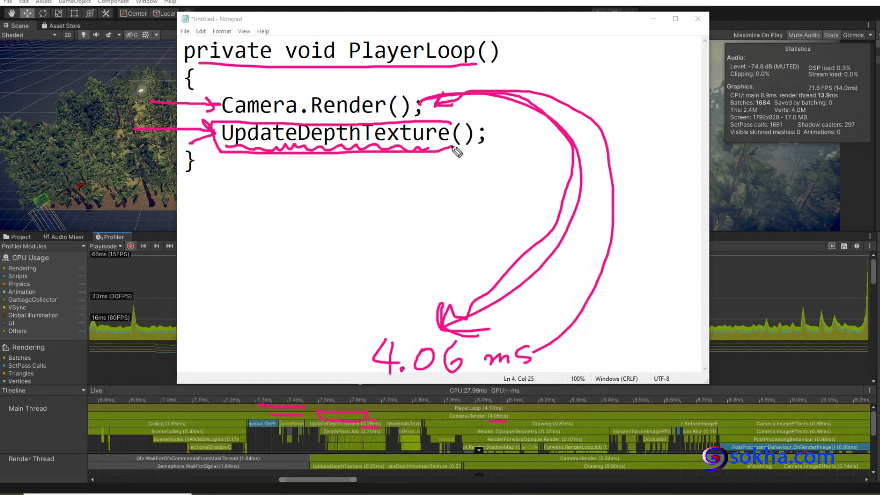
pyautogui.moveTo(356, 168)
pyautogui.mouseDown()
pyautogui.moveTo(345, 183)
pyautogui.moveTo(356, 168)
pyautogui.moveTo(400, 183)
pyautogui.moveTo(450, 175)
pyautogui.moveTo(458, 187)
pyautogui.mouseUp()
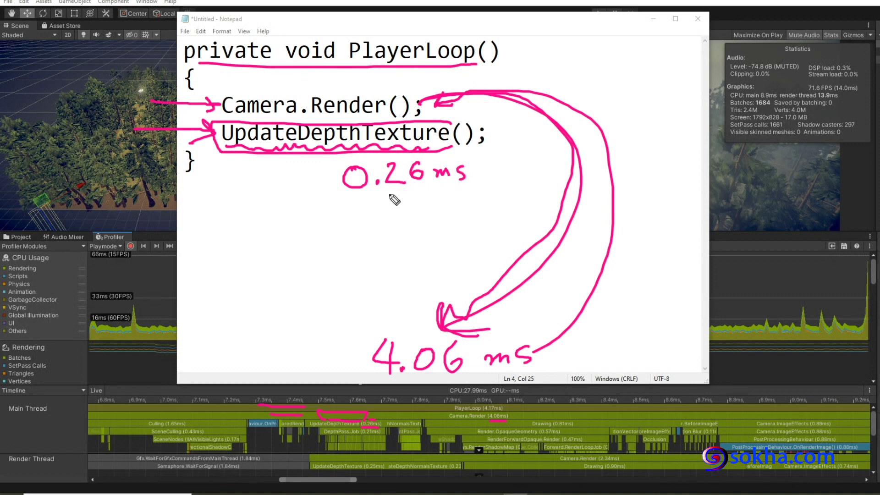
pyautogui.moveTo(360, 199); pyautogui.dragTo(467, 188)
pyautogui.moveTo(31, 252); pyautogui.dragTo(20, 254)
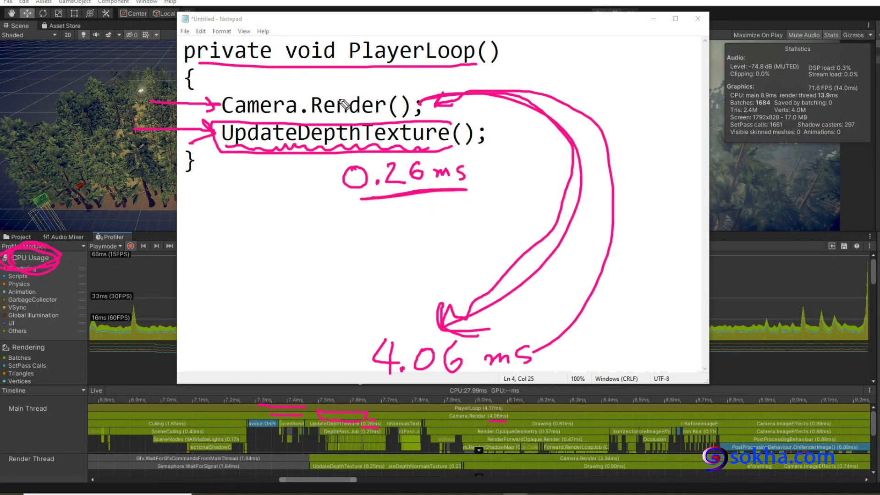
pyautogui.moveTo(345, 105); pyautogui.dragTo(316, 149)
# Underline and mark 8.7 ms and 9.1 ms on the timeline, circle Timeline, then clear the ink
pyautogui.moveTo(463, 420); pyautogui.dragTo(464, 457)
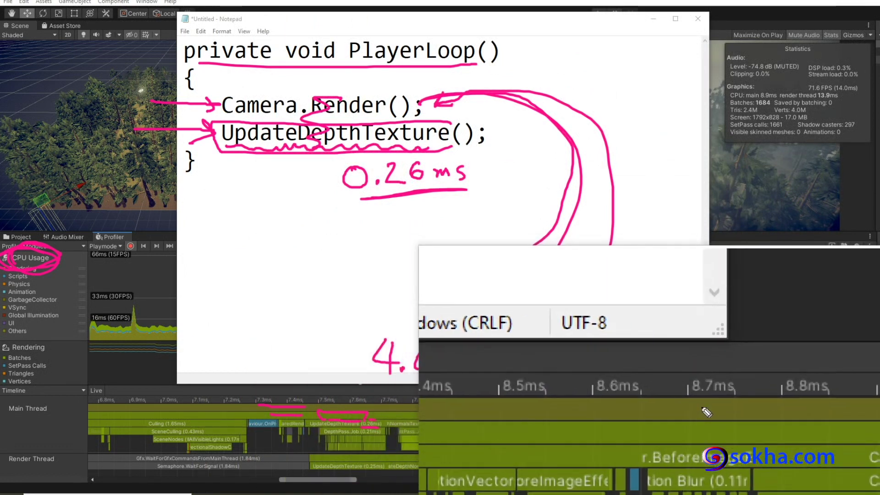
pyautogui.moveTo(674, 403); pyautogui.dragTo(712, 406)
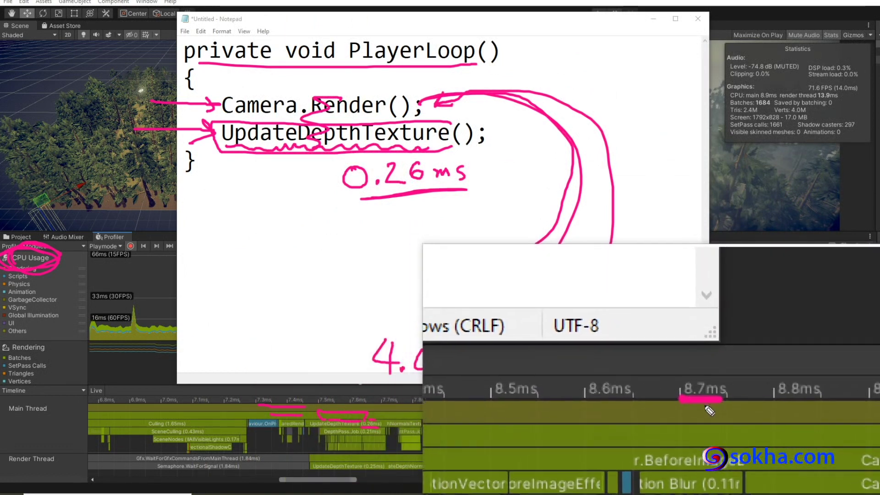
pyautogui.moveTo(697, 317); pyautogui.dragTo(703, 472)
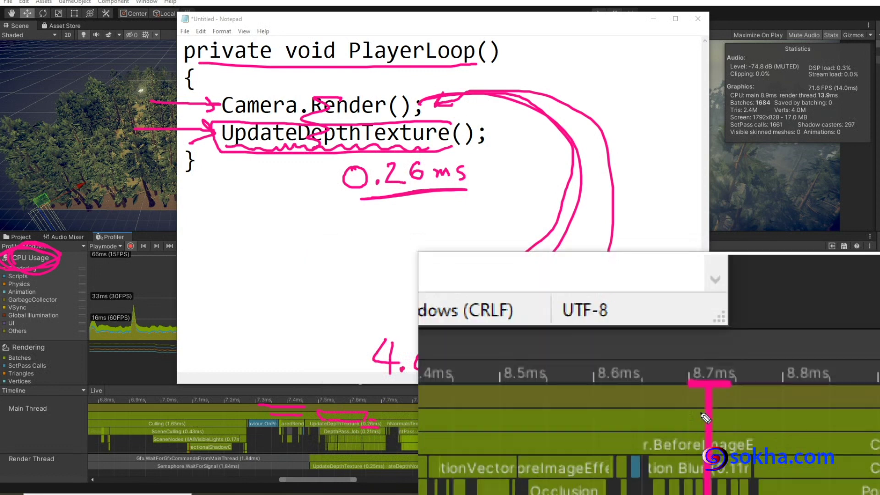
pyautogui.moveTo(799, 350)
pyautogui.mouseDown()
pyautogui.moveTo(866, 351)
pyautogui.moveTo(831, 426)
pyautogui.mouseUp()
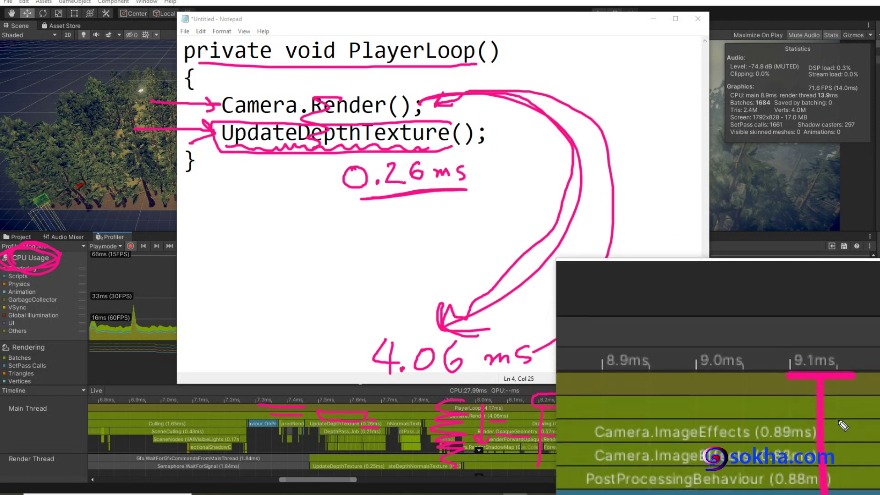
pyautogui.moveTo(34, 382)
pyautogui.mouseDown()
pyautogui.moveTo(30, 401)
pyautogui.moveTo(18, 380)
pyautogui.mouseUp()
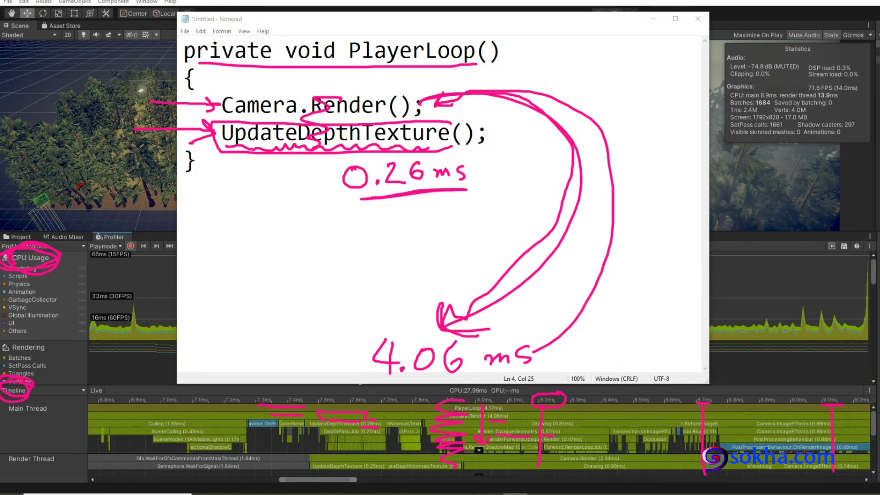
pyautogui.press('Escape')
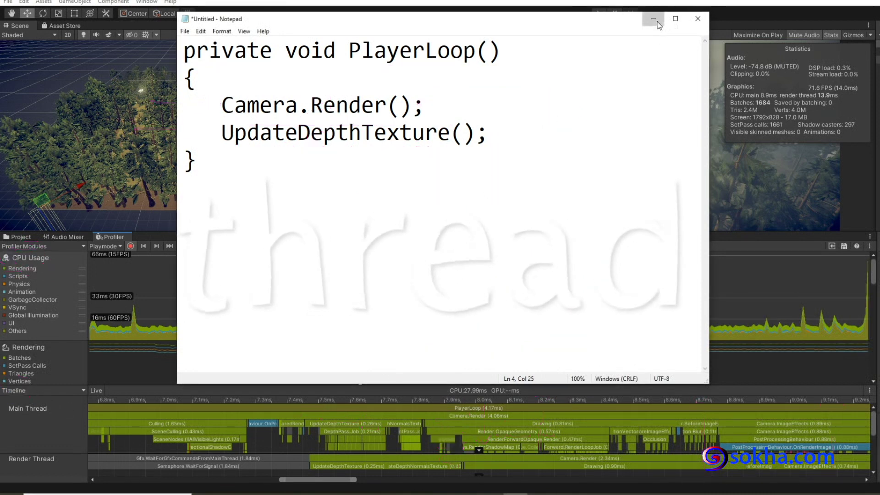
# Minimize the Notepad window holding the PlayerLoop notes
pyautogui.click(657, 23)
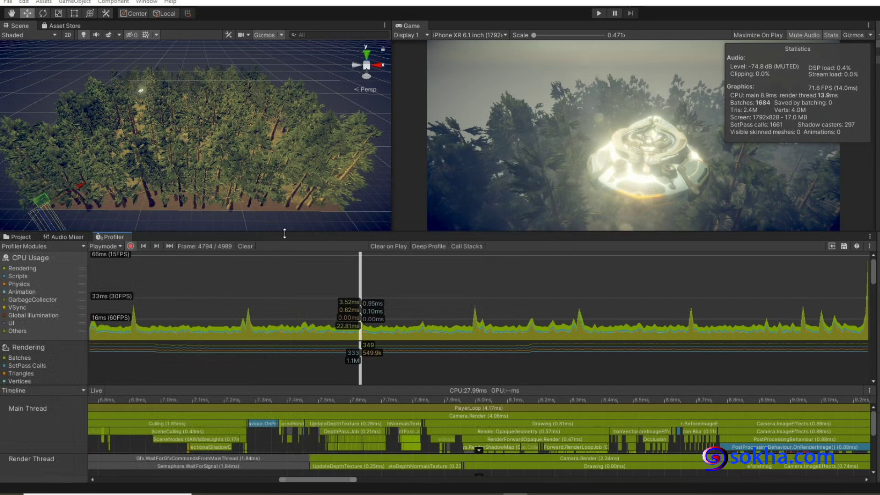
# Raise the Profiler and Timeline splitters, then expand the Job group to list Worker 0–7
pyautogui.moveTo(284, 234); pyautogui.dragTo(284, 130)
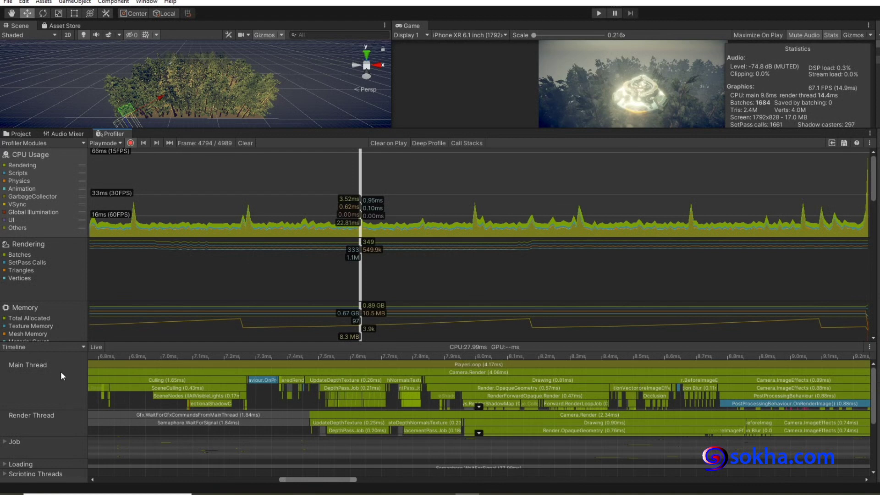
pyautogui.moveTo(165, 342); pyautogui.dragTo(187, 226)
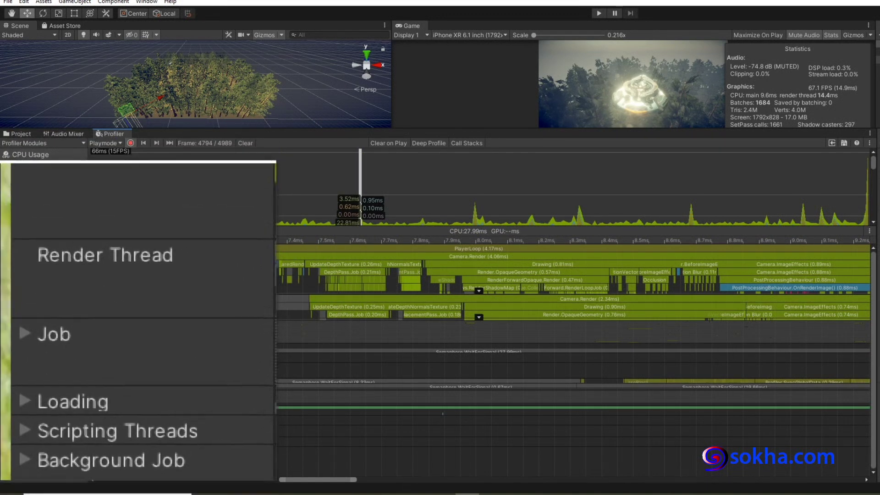
pyautogui.click(7, 324)
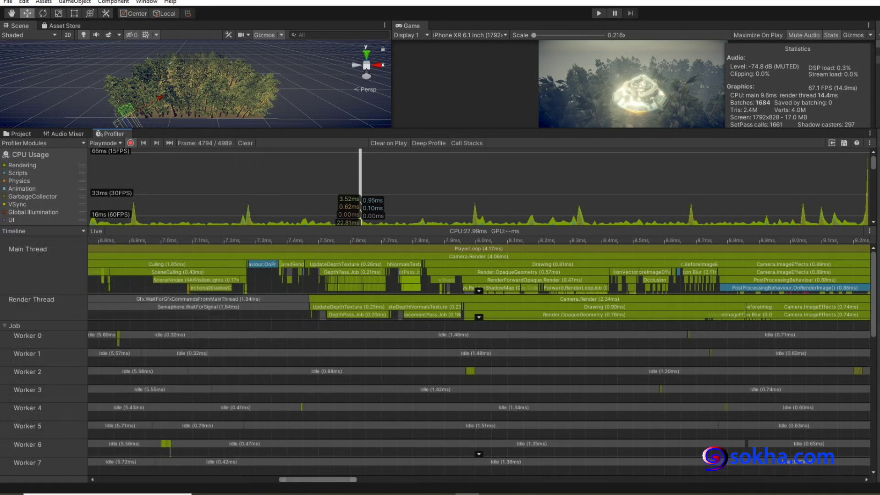
# Bracket the Job workers and write 'i9 18 core 36 thread' over the CPU graph
pyautogui.moveTo(51, 331); pyautogui.dragTo(69, 456)
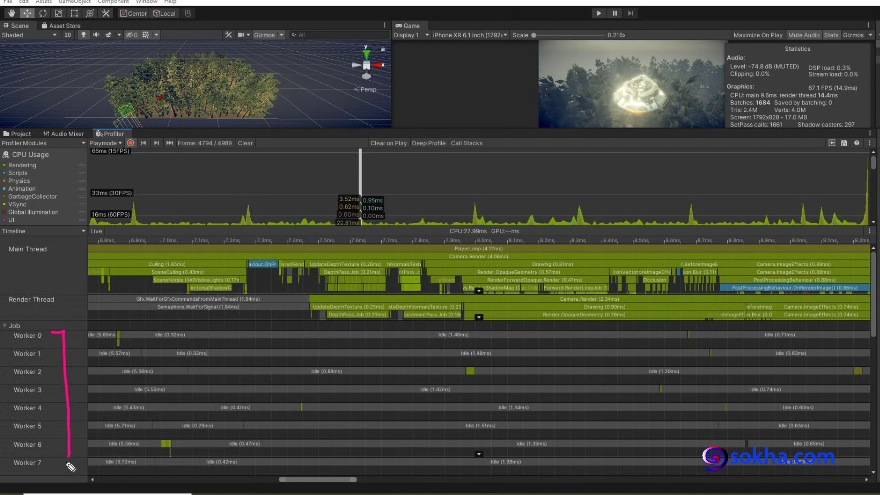
pyautogui.moveTo(60, 339); pyautogui.dragTo(83, 338)
pyautogui.moveTo(280, 172); pyautogui.dragTo(283, 177)
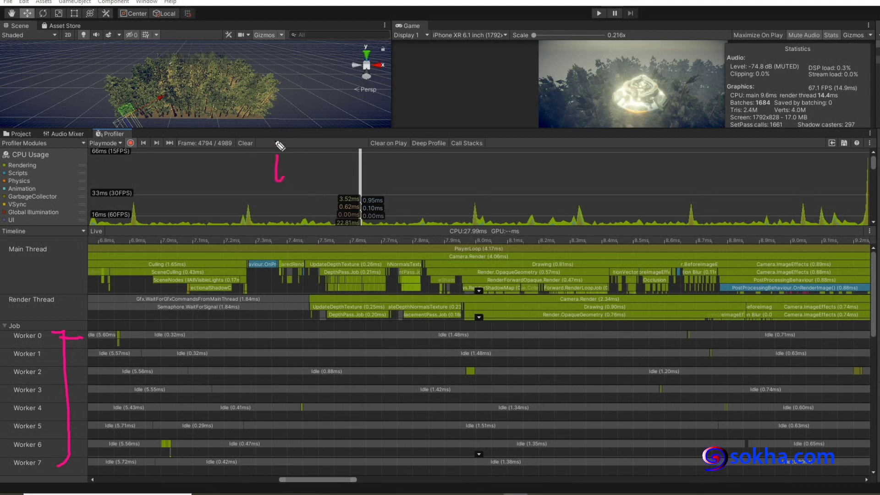
pyautogui.moveTo(316, 129); pyautogui.dragTo(311, 172)
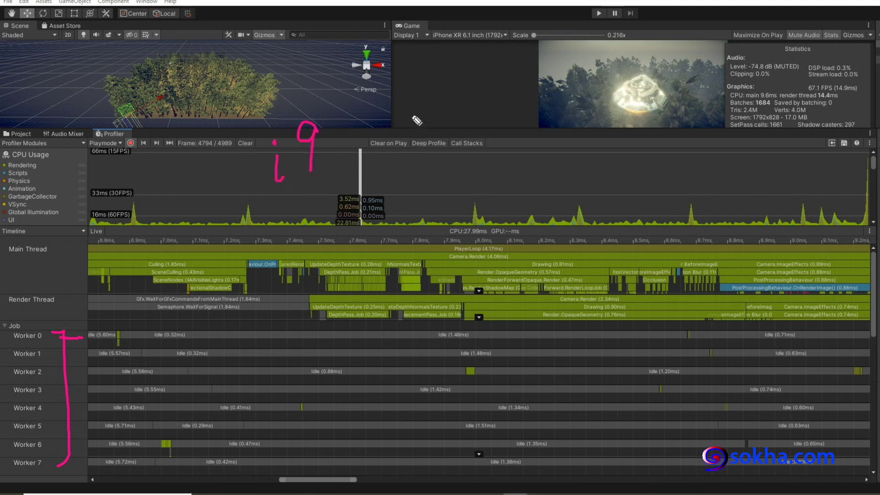
pyautogui.moveTo(410, 109); pyautogui.dragTo(407, 171)
pyautogui.moveTo(456, 108); pyautogui.dragTo(432, 115)
pyautogui.moveTo(509, 138)
pyautogui.mouseDown()
pyautogui.moveTo(512, 160)
pyautogui.moveTo(589, 138)
pyautogui.moveTo(595, 158)
pyautogui.mouseUp()
pyautogui.moveTo(396, 191); pyautogui.dragTo(404, 237)
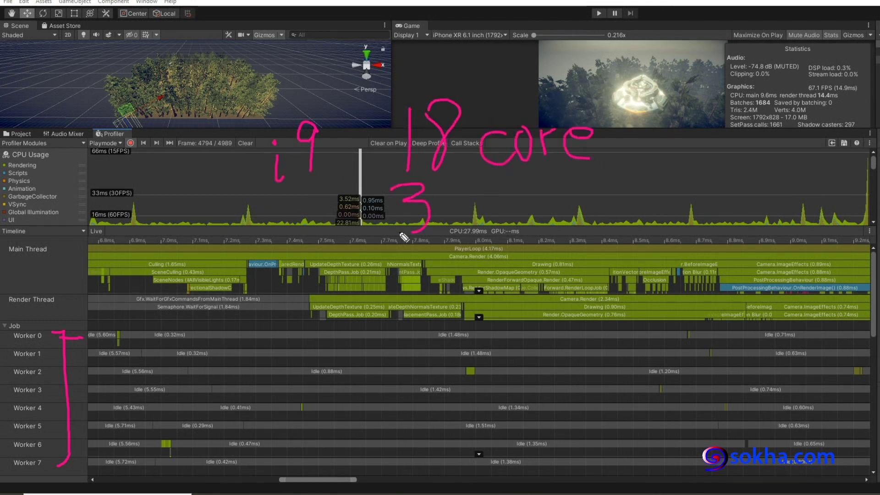
pyautogui.moveTo(456, 178); pyautogui.dragTo(439, 221)
pyautogui.moveTo(520, 175)
pyautogui.mouseDown()
pyautogui.moveTo(518, 218)
pyautogui.moveTo(534, 188)
pyautogui.moveTo(573, 215)
pyautogui.moveTo(604, 189)
pyautogui.moveTo(619, 213)
pyautogui.mouseUp()
pyautogui.moveTo(644, 185)
pyautogui.mouseDown()
pyautogui.moveTo(647, 203)
pyautogui.moveTo(672, 131)
pyautogui.mouseUp()
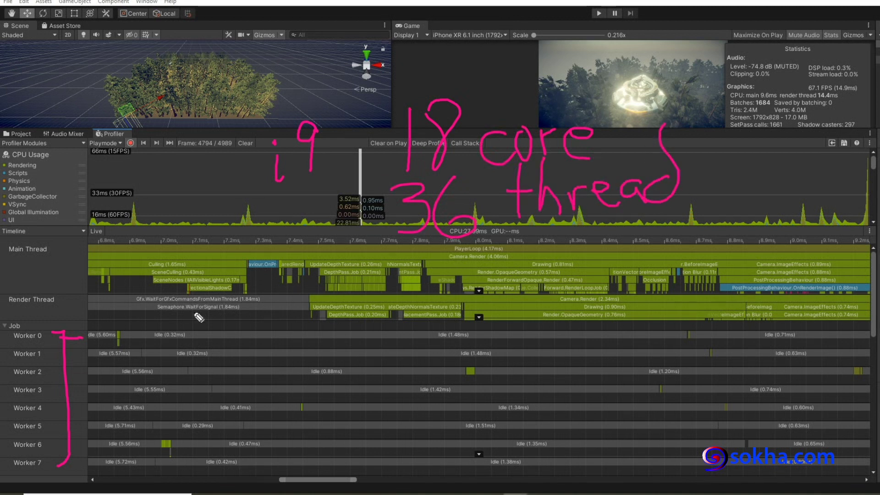
# Box the Main Thread label, arrow it from 36, and write 35 over its bars
pyautogui.moveTo(51, 239)
pyautogui.mouseDown()
pyautogui.moveTo(4, 235)
pyautogui.moveTo(37, 265)
pyautogui.moveTo(54, 248)
pyautogui.mouseUp()
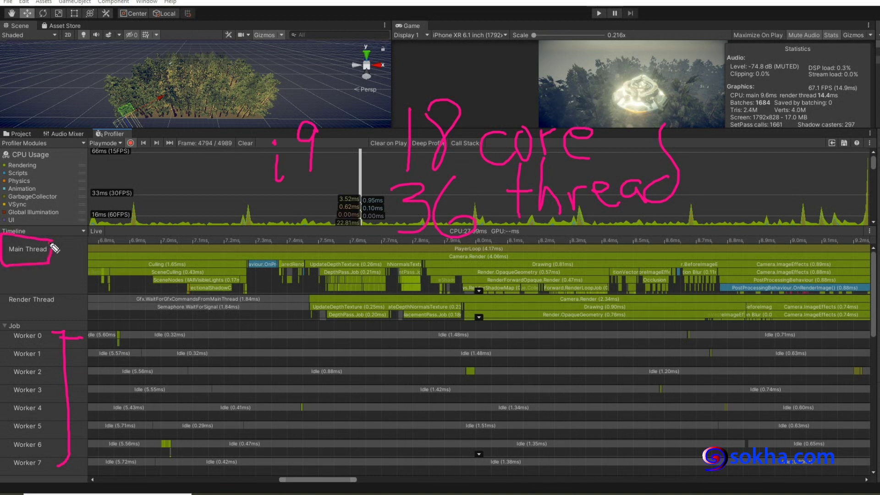
pyautogui.moveTo(467, 242); pyautogui.dragTo(50, 243)
pyautogui.moveTo(69, 225)
pyautogui.mouseDown()
pyautogui.moveTo(51, 243)
pyautogui.moveTo(90, 249)
pyautogui.mouseUp()
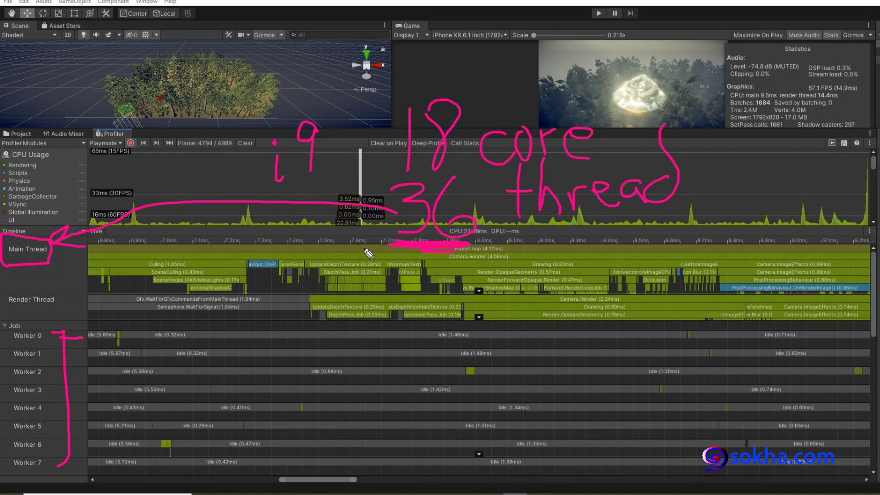
pyautogui.moveTo(458, 249)
pyautogui.mouseDown()
pyautogui.moveTo(394, 251)
pyautogui.moveTo(426, 284)
pyautogui.mouseUp()
pyautogui.moveTo(479, 258); pyautogui.dragTo(458, 283)
# Box the Render Thread label, write 34 beside it, and arrow Main Thread to Render Thread
pyautogui.moveTo(64, 286); pyautogui.dragTo(67, 294)
pyautogui.moveTo(9, 313); pyautogui.dragTo(58, 315)
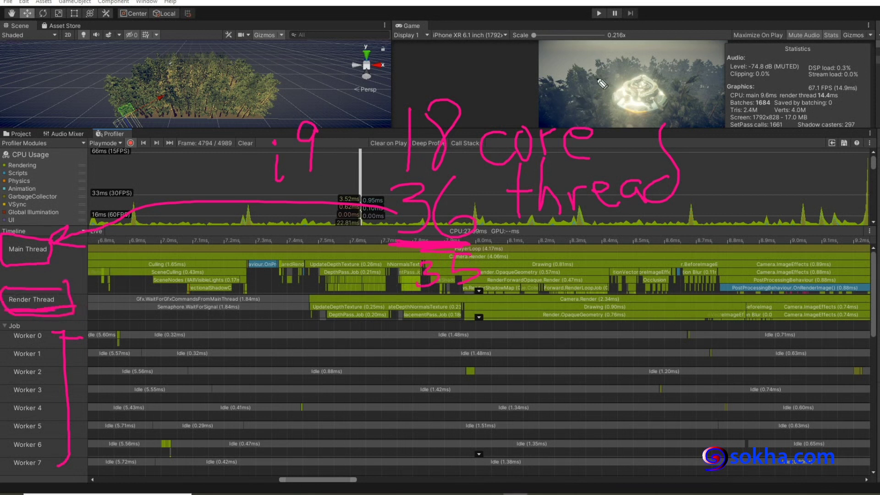
pyautogui.moveTo(602, 84)
pyautogui.mouseDown()
pyautogui.moveTo(596, 58)
pyautogui.moveTo(633, 83)
pyautogui.moveTo(596, 103)
pyautogui.moveTo(646, 73)
pyautogui.moveTo(648, 104)
pyautogui.mouseUp()
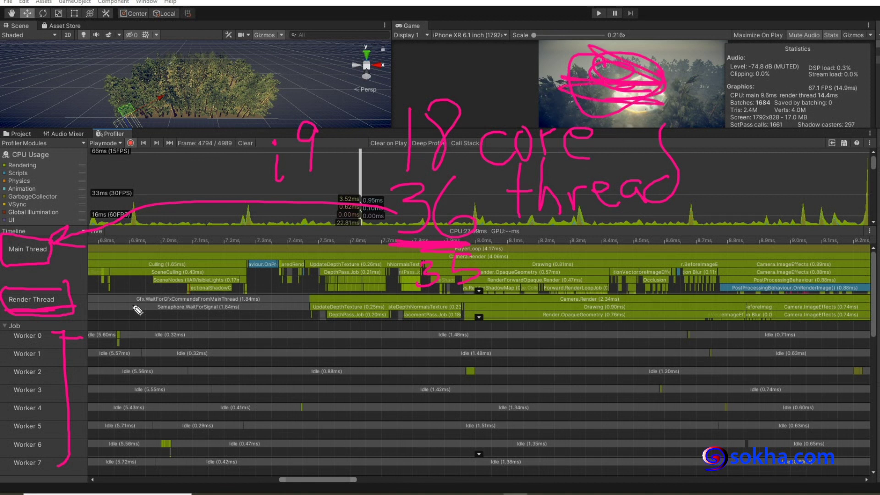
pyautogui.moveTo(68, 298)
pyautogui.mouseDown()
pyautogui.moveTo(121, 298)
pyautogui.moveTo(73, 305)
pyautogui.mouseUp()
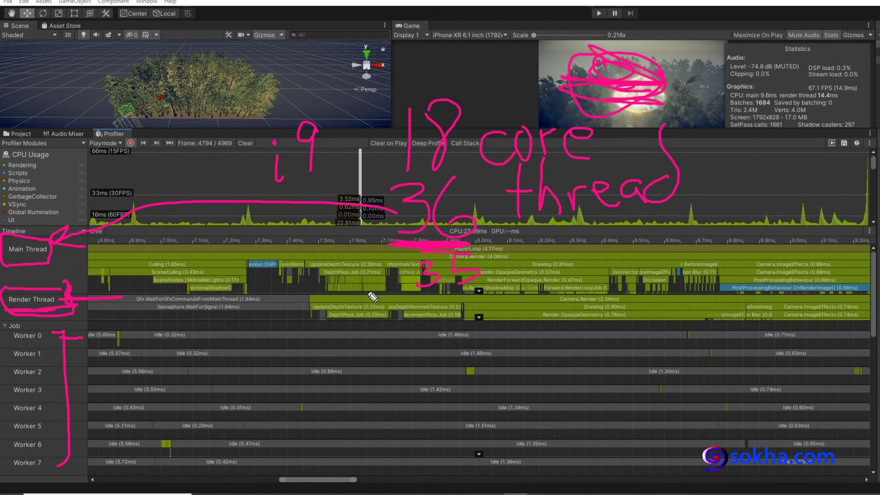
pyautogui.moveTo(432, 311); pyautogui.dragTo(421, 324)
pyautogui.moveTo(459, 300)
pyautogui.mouseDown()
pyautogui.moveTo(483, 312)
pyautogui.moveTo(473, 330)
pyautogui.mouseUp()
pyautogui.moveTo(440, 252)
pyautogui.mouseDown()
pyautogui.moveTo(69, 298)
pyautogui.moveTo(119, 305)
pyautogui.mouseUp()
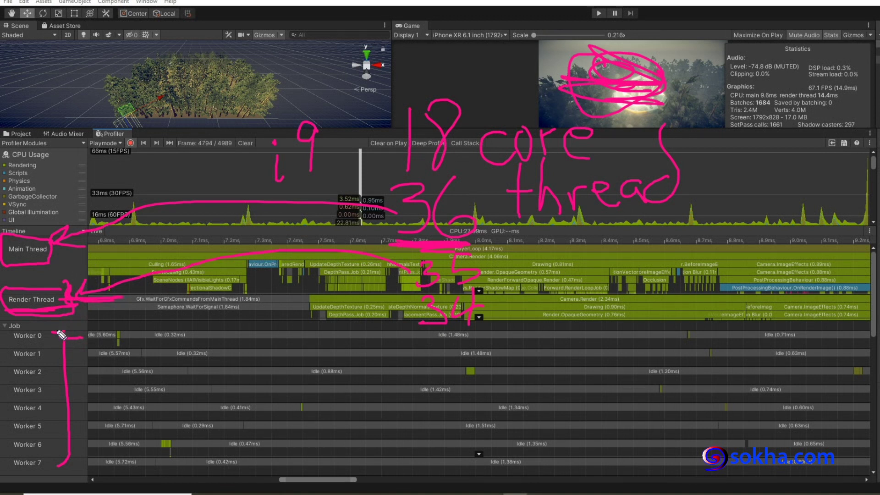
# Bracket Worker 0 through Worker 7, box the handwritten 36, then clear all ink
pyautogui.moveTo(55, 329); pyautogui.dragTo(60, 467)
pyautogui.moveTo(465, 171); pyautogui.dragTo(460, 187)
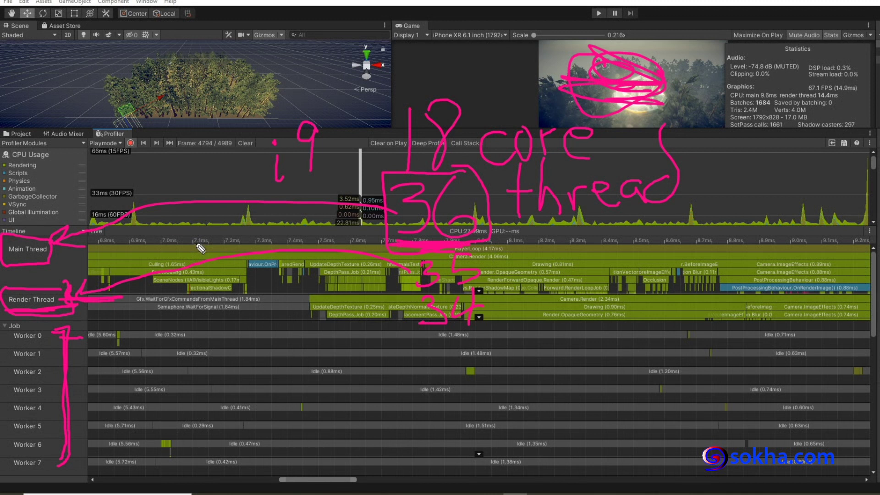
pyautogui.moveTo(193, 64)
pyautogui.mouseDown()
pyautogui.moveTo(203, 150)
pyautogui.moveTo(207, 95)
pyautogui.mouseUp()
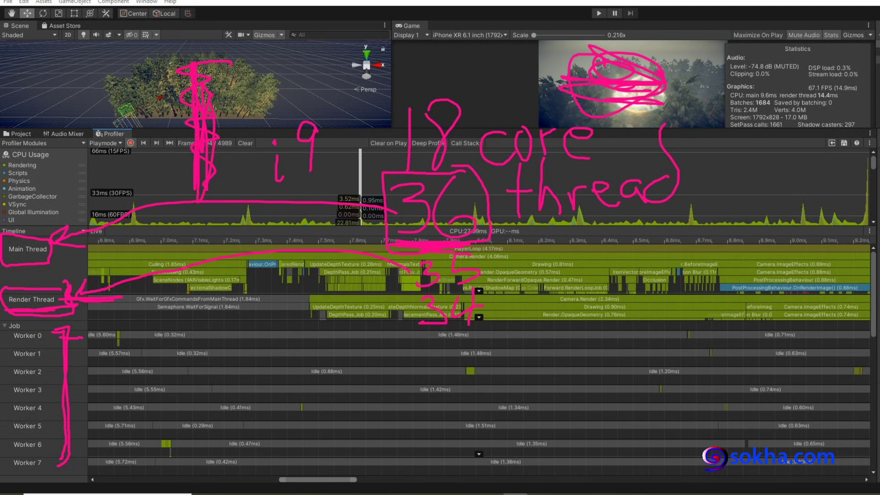
pyautogui.press('Escape')
pyautogui.moveTo(247, 404)
pyautogui.mouseDown()
pyautogui.moveTo(244, 372)
pyautogui.moveTo(296, 398)
pyautogui.mouseUp()
pyautogui.click(242, 358)
pyautogui.moveTo(303, 327); pyautogui.dragTo(323, 390)
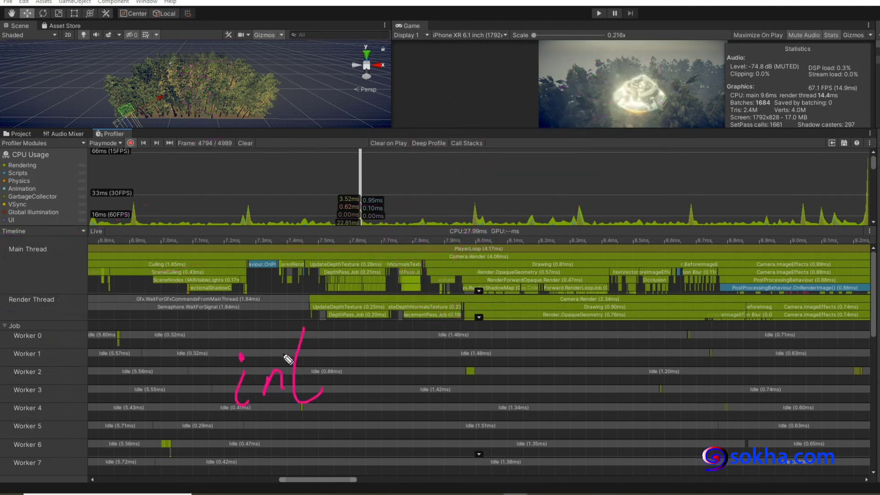
pyautogui.moveTo(281, 355); pyautogui.dragTo(330, 355)
pyautogui.moveTo(415, 350); pyautogui.dragTo(383, 391)
pyautogui.moveTo(383, 353); pyautogui.dragTo(409, 389)
pyautogui.moveTo(418, 370)
pyautogui.mouseDown()
pyautogui.moveTo(441, 370)
pyautogui.moveTo(447, 383)
pyautogui.mouseUp()
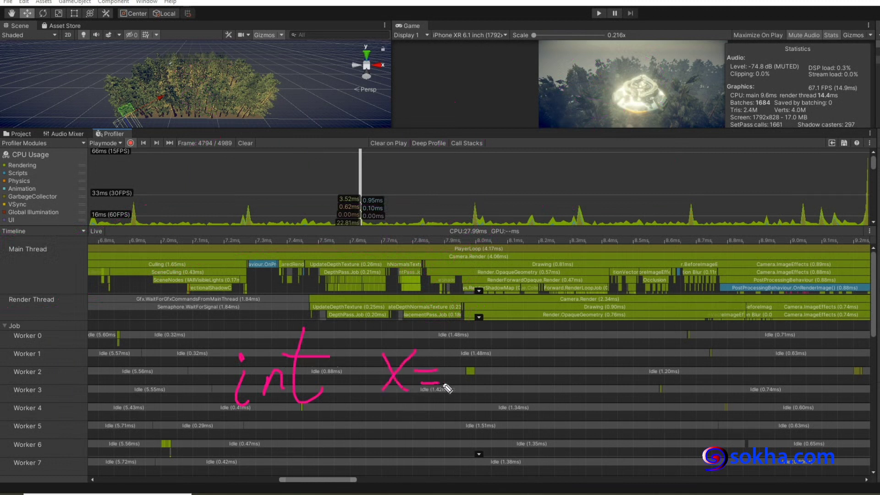
pyautogui.moveTo(495, 347); pyautogui.dragTo(471, 390)
pyautogui.click(530, 361)
pyautogui.moveTo(529, 372); pyautogui.dragTo(521, 401)
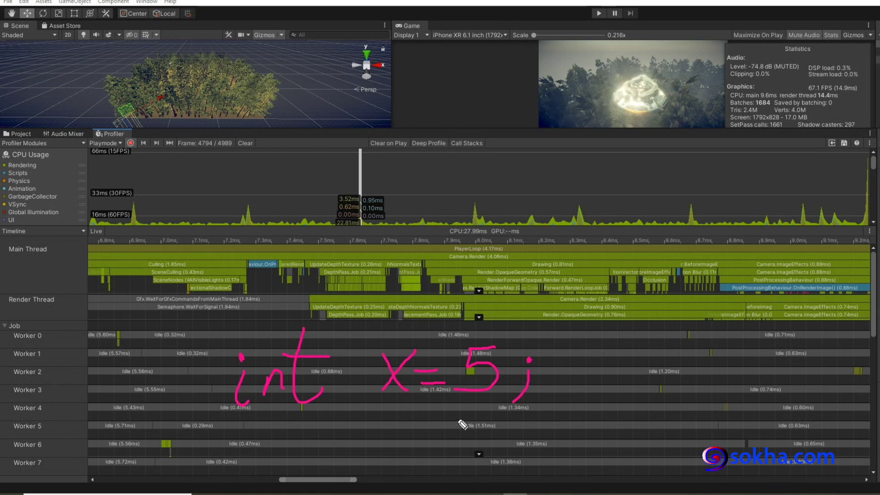
pyautogui.moveTo(366, 341); pyautogui.dragTo(368, 333)
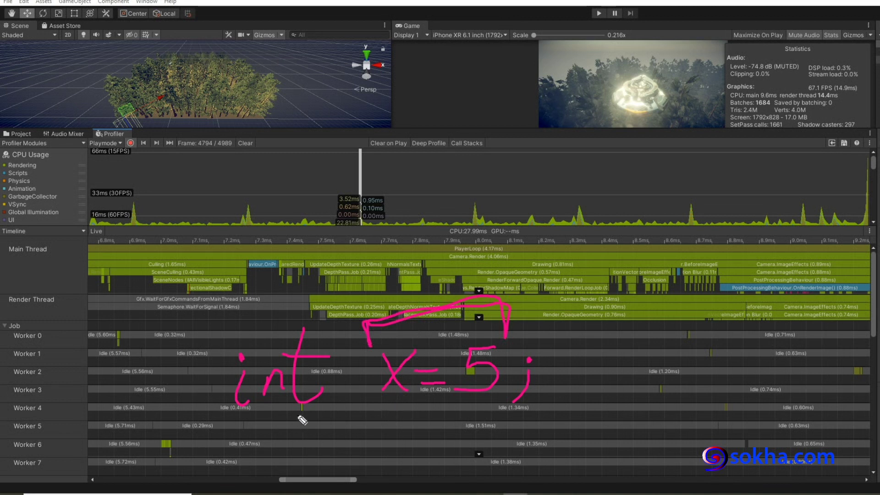
pyautogui.moveTo(297, 412)
pyautogui.mouseDown()
pyautogui.moveTo(298, 466)
pyautogui.moveTo(321, 448)
pyautogui.mouseUp()
pyautogui.moveTo(394, 408); pyautogui.dragTo(444, 405)
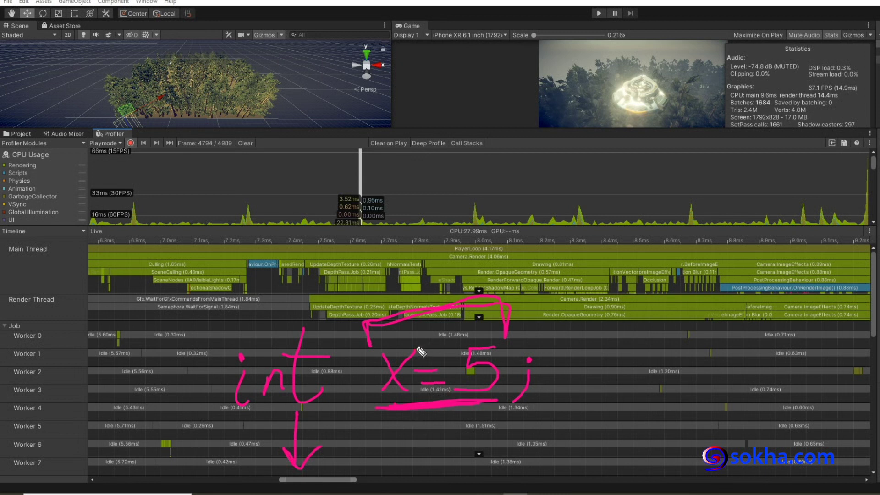
pyautogui.moveTo(369, 353); pyautogui.dragTo(509, 334)
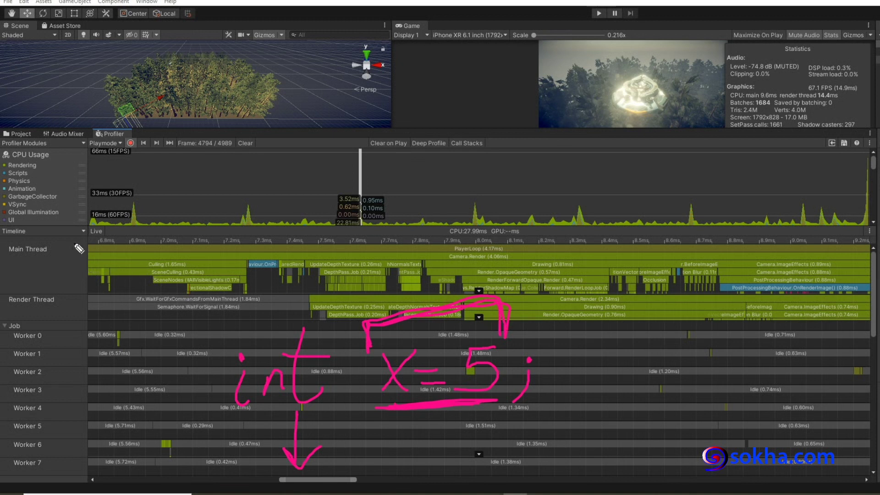
pyautogui.moveTo(79, 249); pyautogui.dragTo(81, 449)
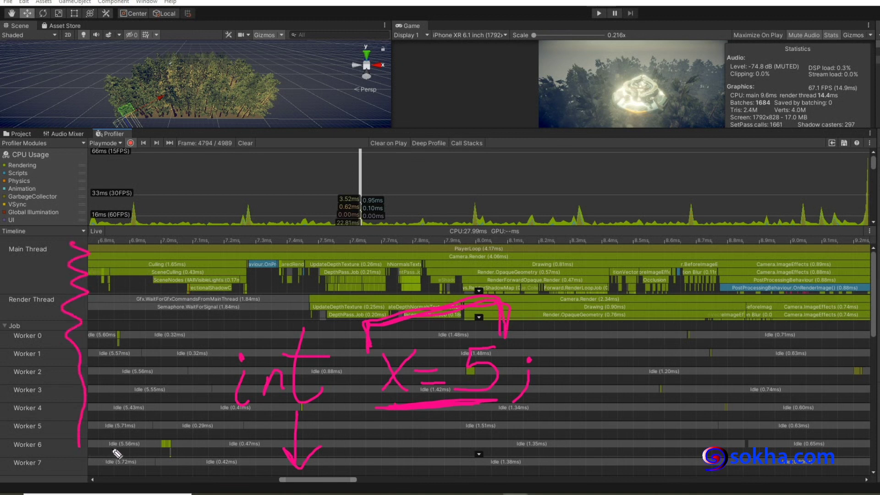
pyautogui.moveTo(73, 323); pyautogui.dragTo(61, 431)
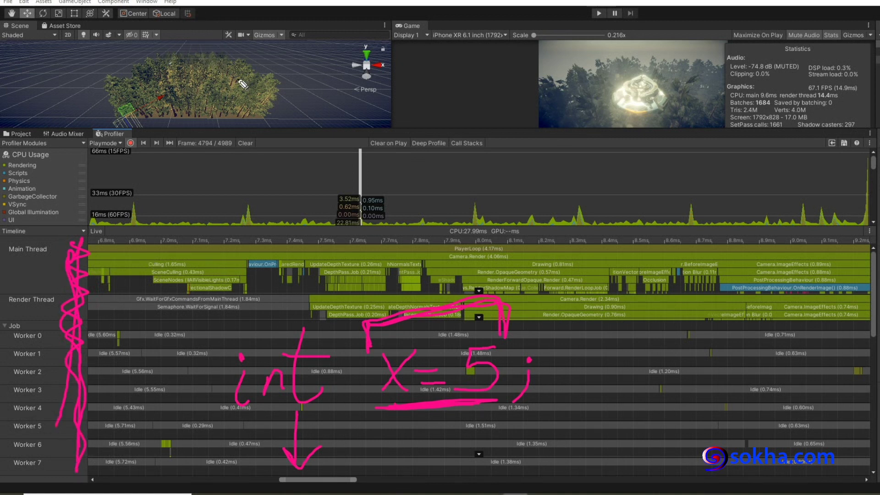
pyautogui.moveTo(378, 360); pyautogui.dragTo(501, 431)
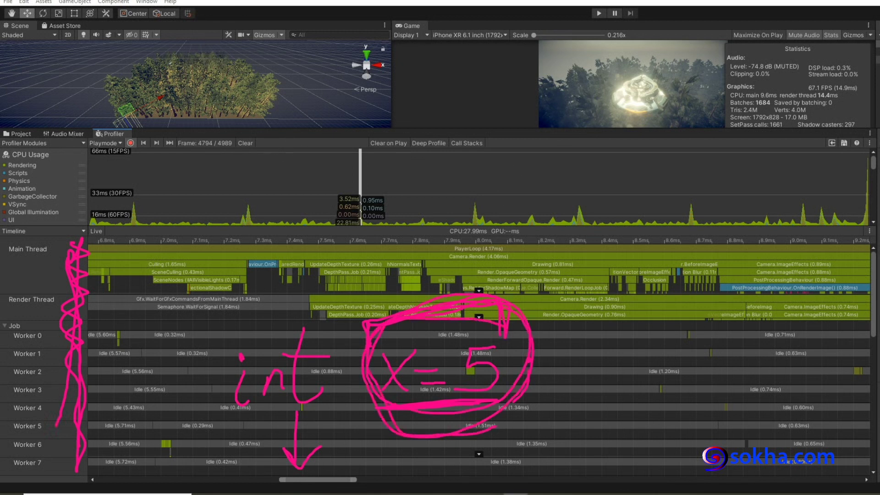
pyautogui.press('Escape')
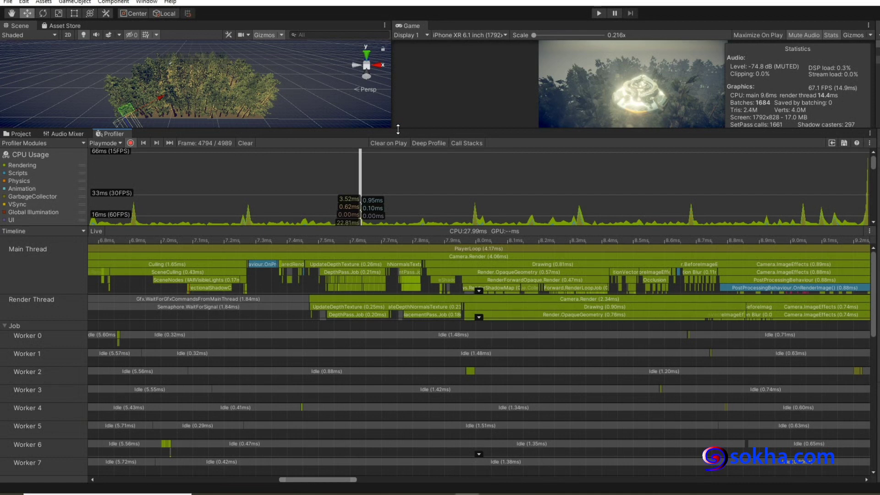
# Drag the Profiler splitter down and sketch over the forest and glowing UFO
pyautogui.moveTo(398, 129); pyautogui.dragTo(397, 347)
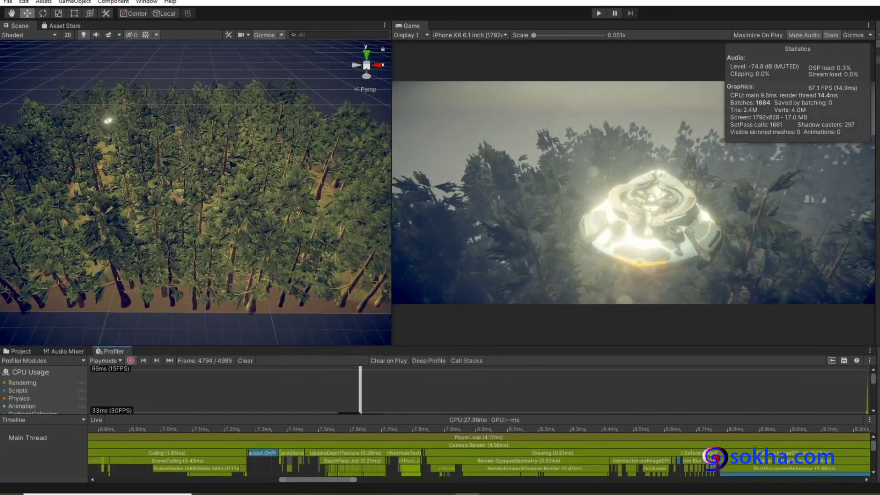
pyautogui.moveTo(81, 203); pyautogui.dragTo(215, 240)
pyautogui.moveTo(134, 282); pyautogui.dragTo(175, 290)
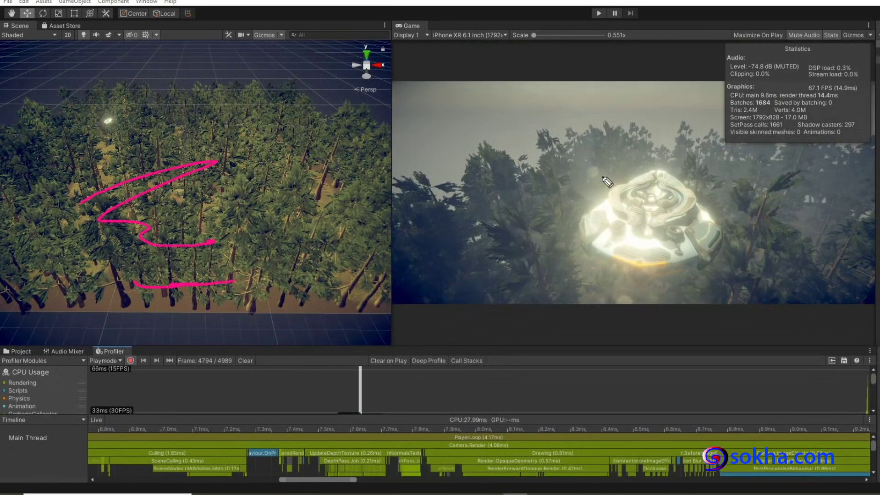
pyautogui.moveTo(603, 179); pyautogui.dragTo(613, 220)
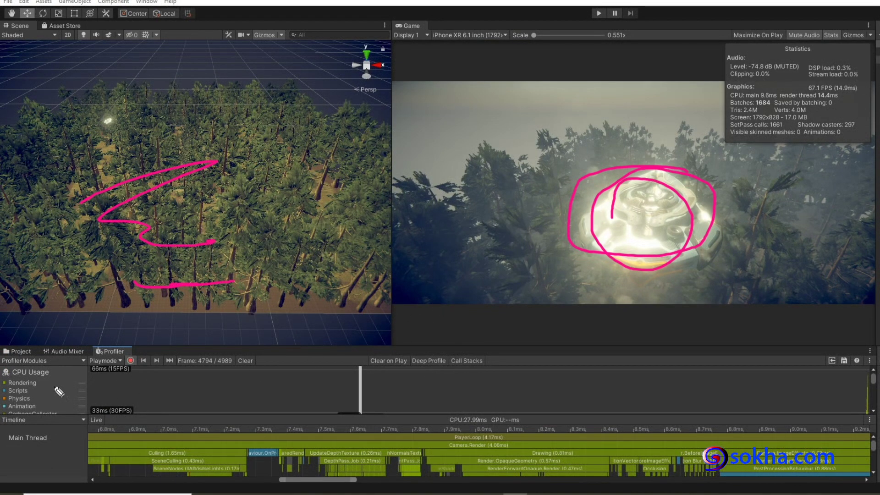
# Trace the PlayerLoop bars, circle and mark the UFO again, then erase the ink
pyautogui.moveTo(236, 473); pyautogui.dragTo(598, 467)
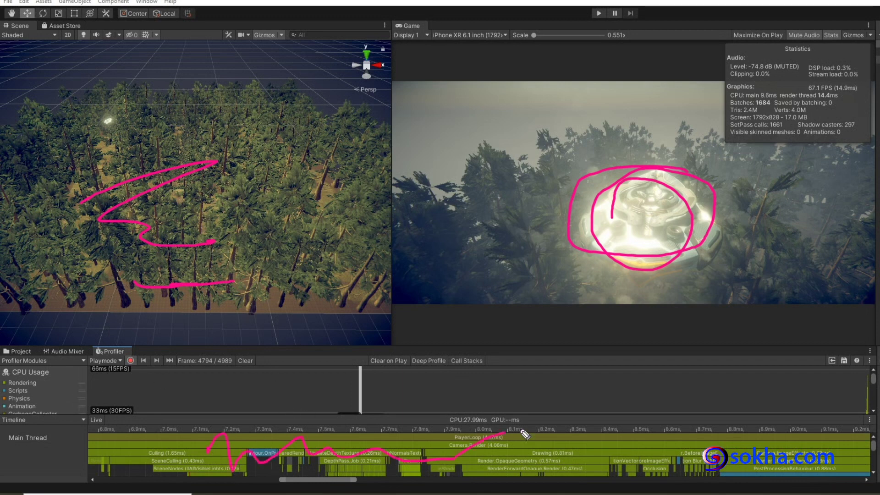
pyautogui.moveTo(674, 183)
pyautogui.mouseDown()
pyautogui.moveTo(644, 247)
pyautogui.moveTo(684, 178)
pyautogui.moveTo(641, 226)
pyautogui.mouseUp()
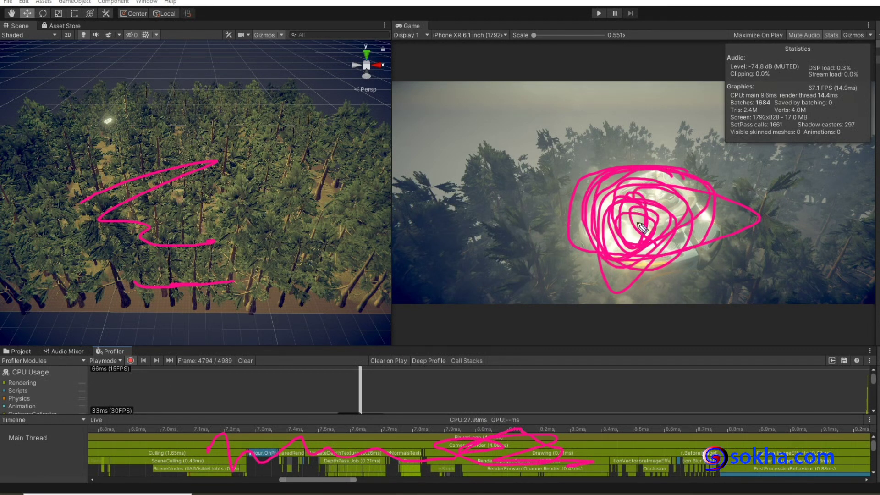
pyautogui.moveTo(465, 182); pyautogui.dragTo(518, 261)
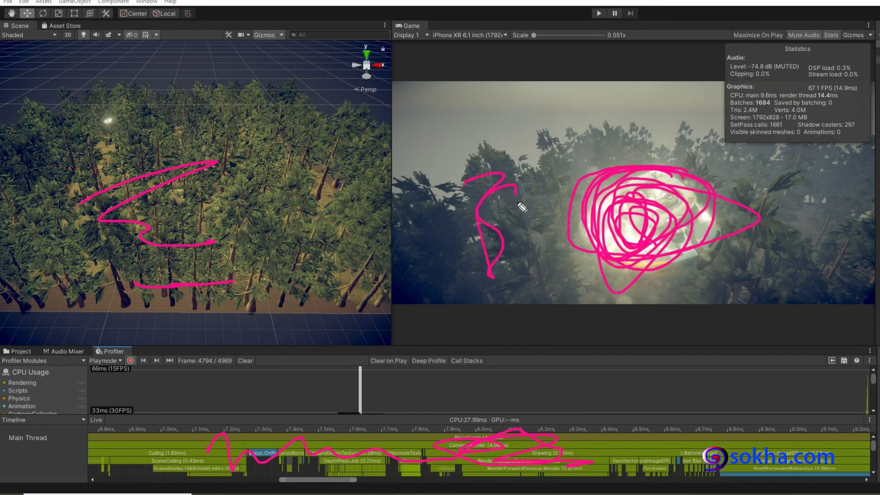
pyautogui.moveTo(432, 210)
pyautogui.mouseDown()
pyautogui.moveTo(432, 219)
pyautogui.moveTo(522, 285)
pyautogui.mouseUp()
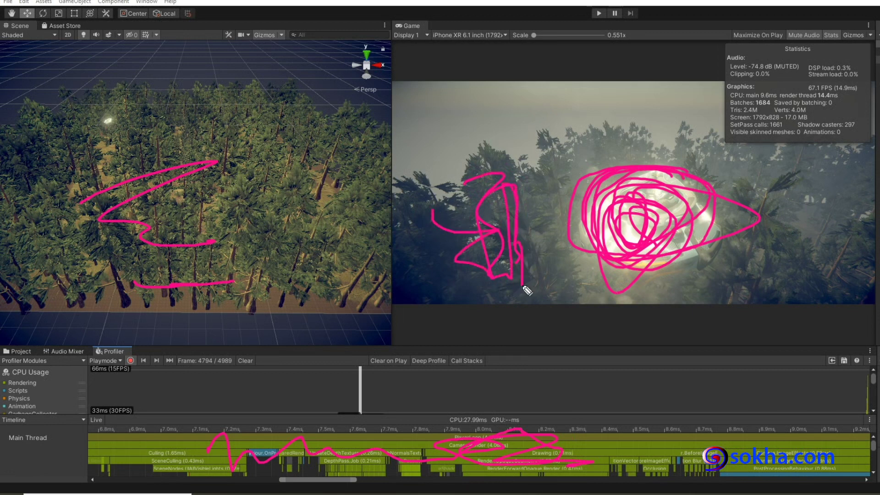
pyautogui.moveTo(548, 169)
pyautogui.mouseDown()
pyautogui.moveTo(472, 206)
pyautogui.moveTo(513, 200)
pyautogui.mouseUp()
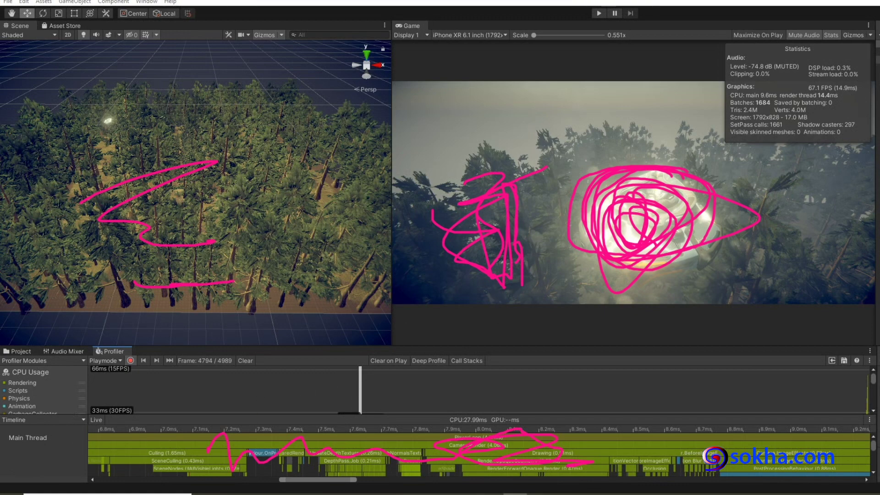
pyautogui.press('Escape')
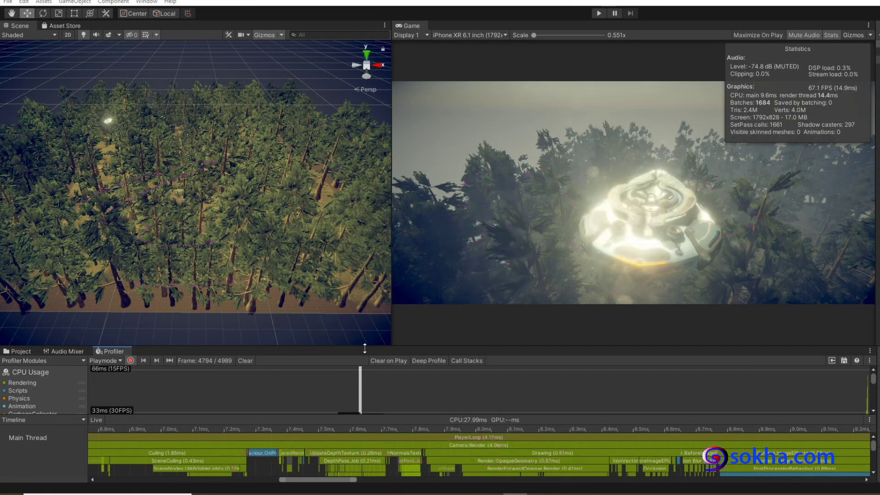
# Restore the tall Profiler and collapse the Job group, marking and clearing the thread rows
pyautogui.moveTo(365, 349); pyautogui.dragTo(365, 120)
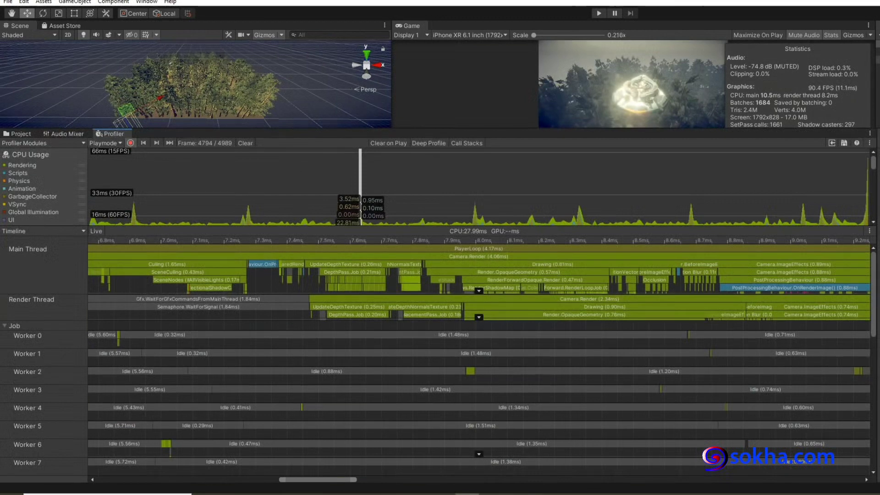
pyautogui.moveTo(50, 240)
pyautogui.mouseDown()
pyautogui.moveTo(69, 323)
pyautogui.moveTo(67, 464)
pyautogui.mouseUp()
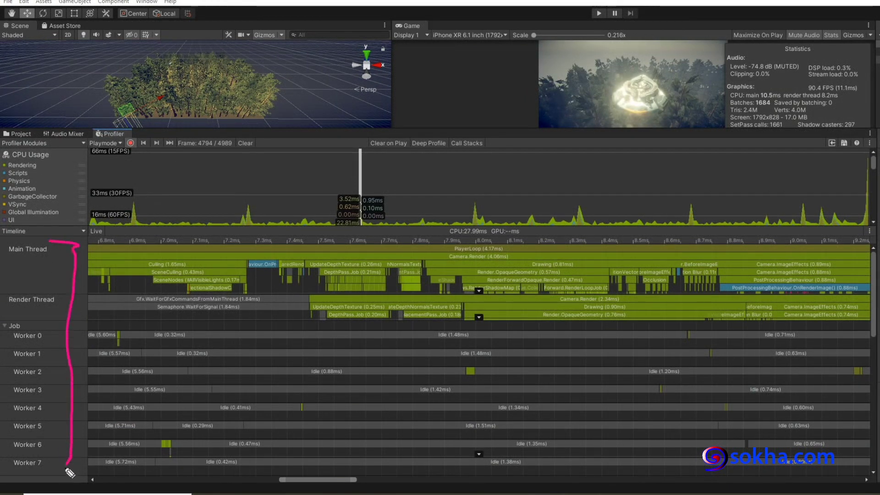
pyautogui.press('Escape')
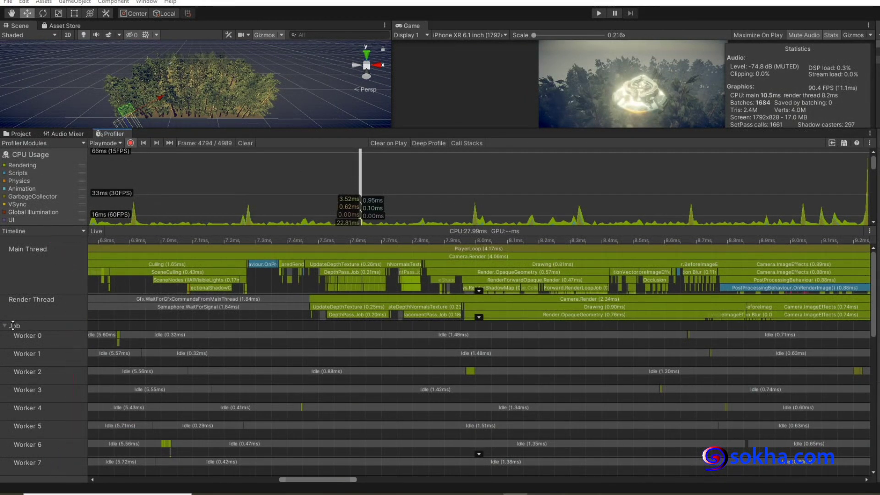
pyautogui.click(5, 327)
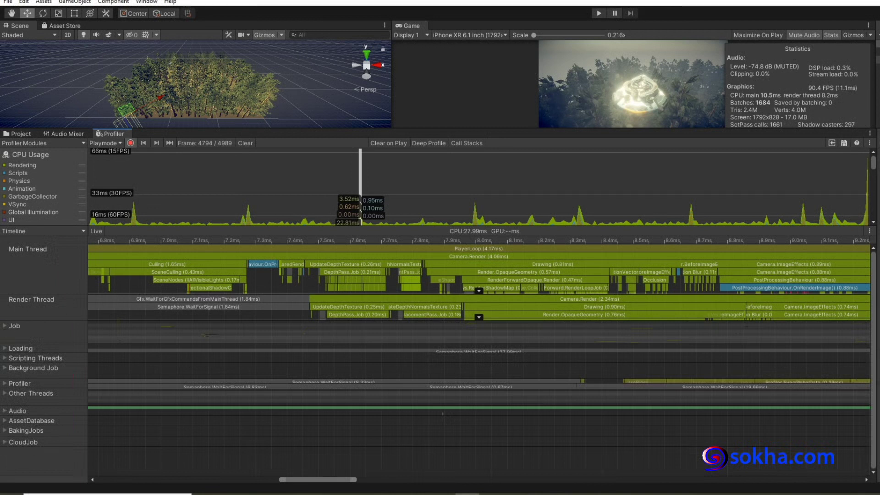
pyautogui.moveTo(73, 256); pyautogui.dragTo(81, 447)
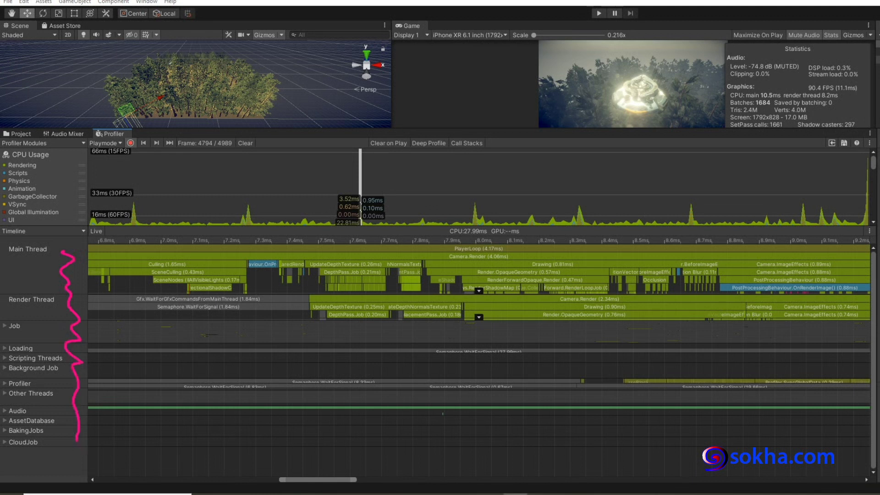
pyautogui.press('Escape')
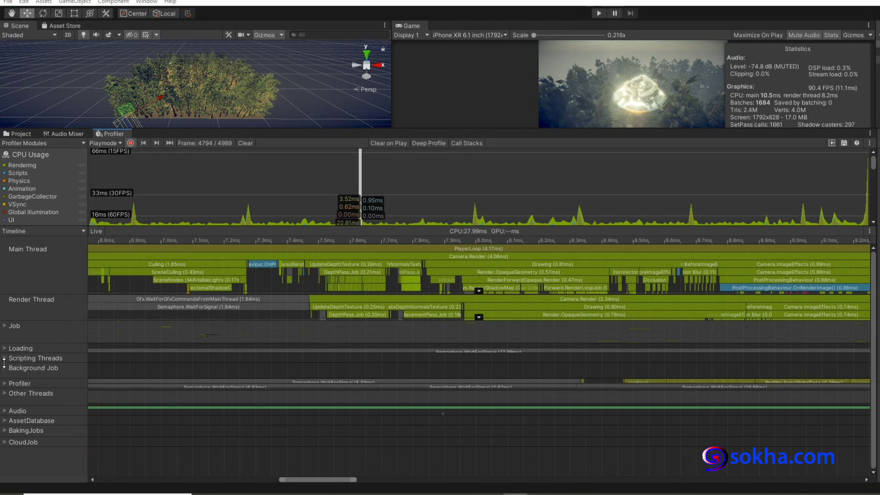
# Toggle Scripting Threads and Background Job, leaving Background Job expanded with Worker 0–5
pyautogui.click(6, 362)
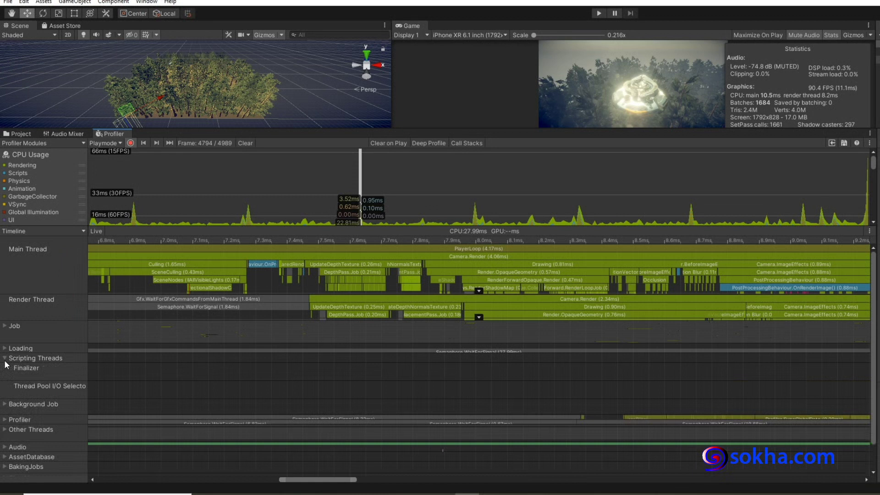
pyautogui.click(4, 361)
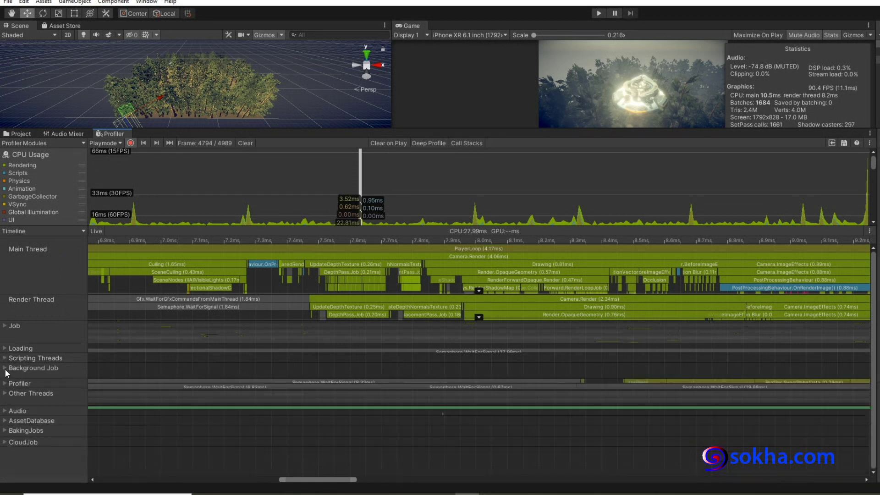
pyautogui.click(4, 369)
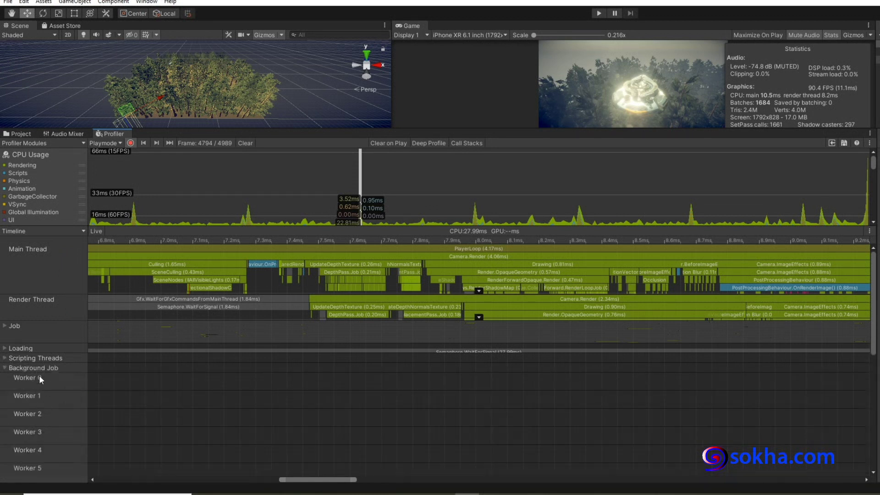
pyautogui.click(7, 369)
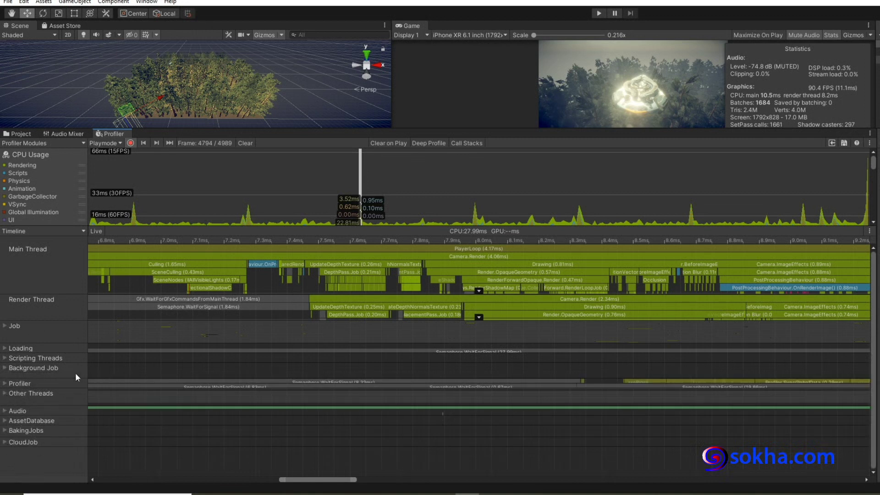
pyautogui.click(5, 369)
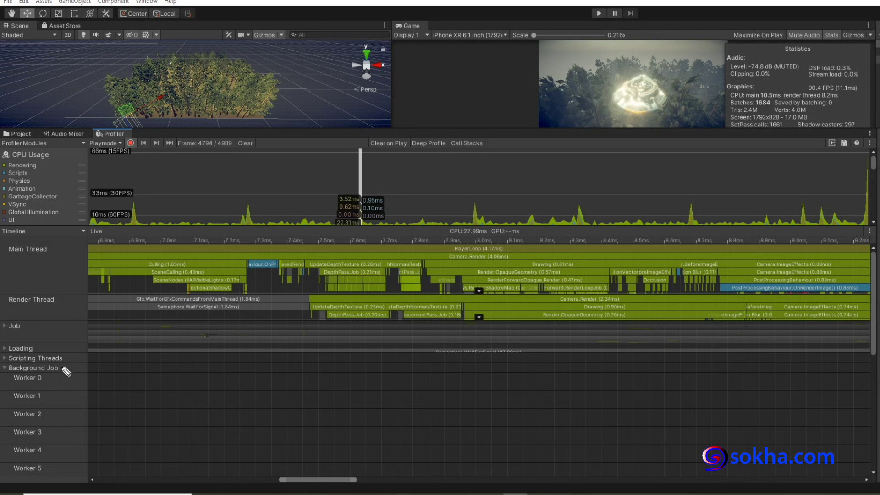
# Ink-mark the Background Job label, its worker rows and Main Thread, then clear
pyautogui.moveTo(59, 367); pyautogui.dragTo(152, 363)
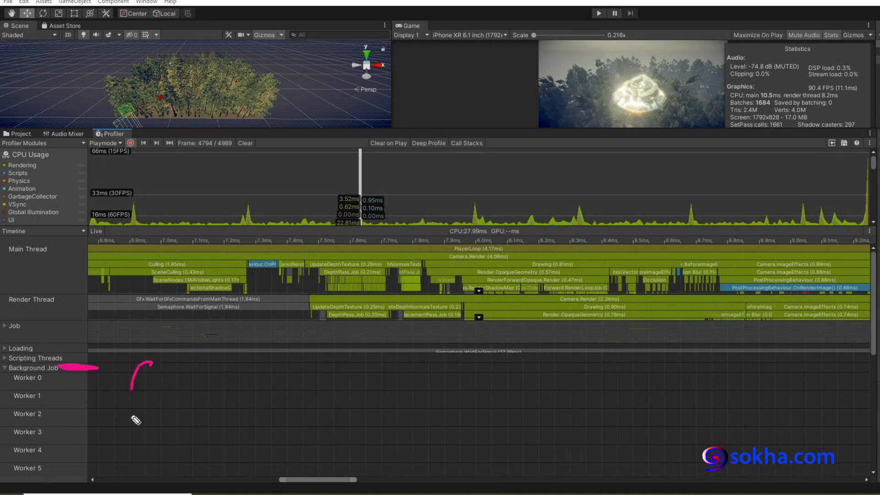
pyautogui.moveTo(137, 420)
pyautogui.mouseDown()
pyautogui.moveTo(682, 382)
pyautogui.moveTo(415, 456)
pyautogui.mouseUp()
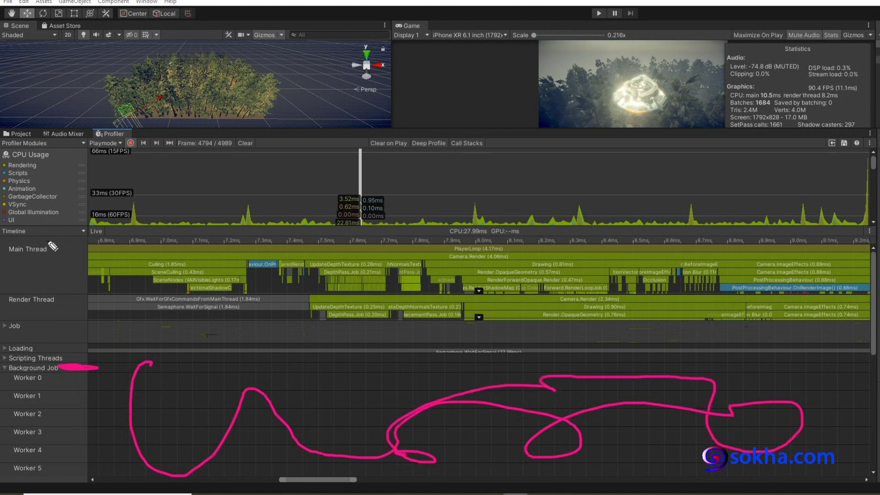
pyautogui.moveTo(51, 233)
pyautogui.mouseDown()
pyautogui.moveTo(62, 260)
pyautogui.moveTo(528, 281)
pyautogui.moveTo(466, 292)
pyautogui.mouseUp()
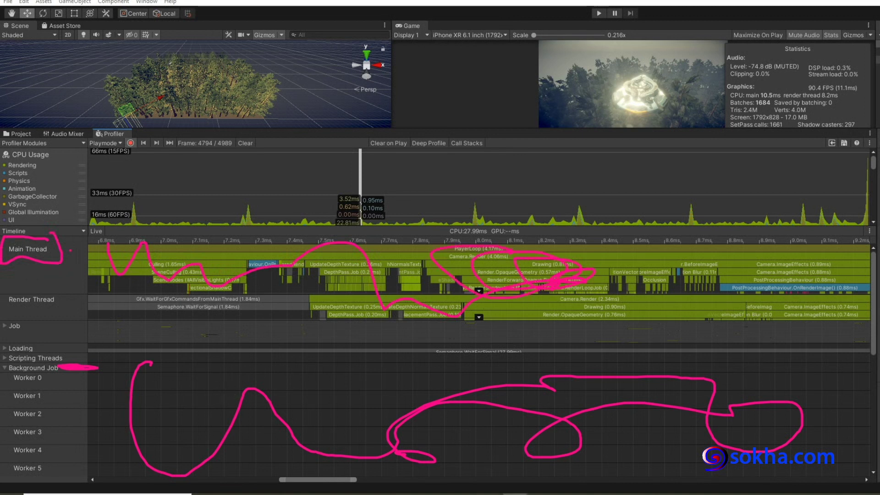
pyautogui.press('Escape')
# Expand the Job group, heighten the Render Thread row, and circle its label
pyautogui.click(4, 325)
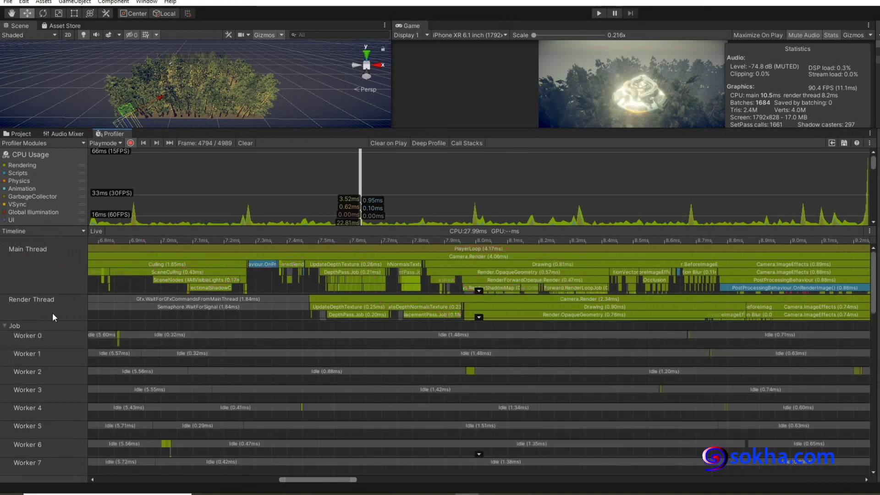
pyautogui.moveTo(58, 321); pyautogui.dragTo(55, 368)
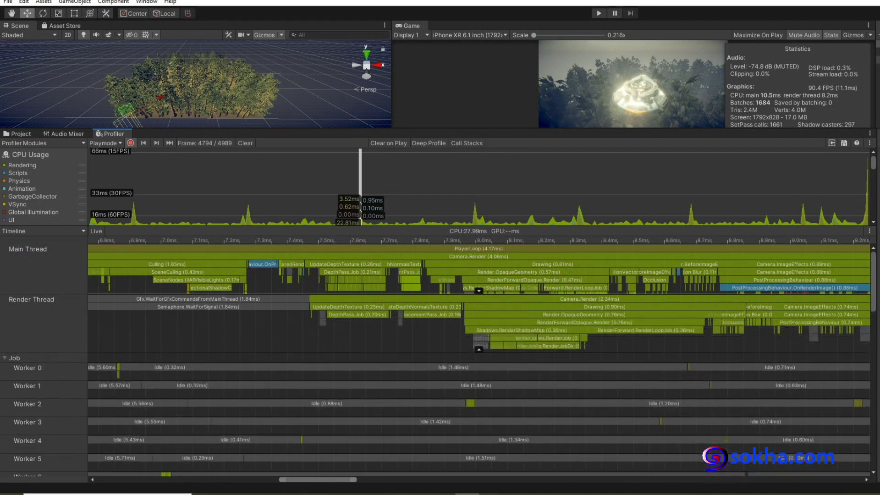
pyautogui.moveTo(58, 289); pyautogui.dragTo(64, 293)
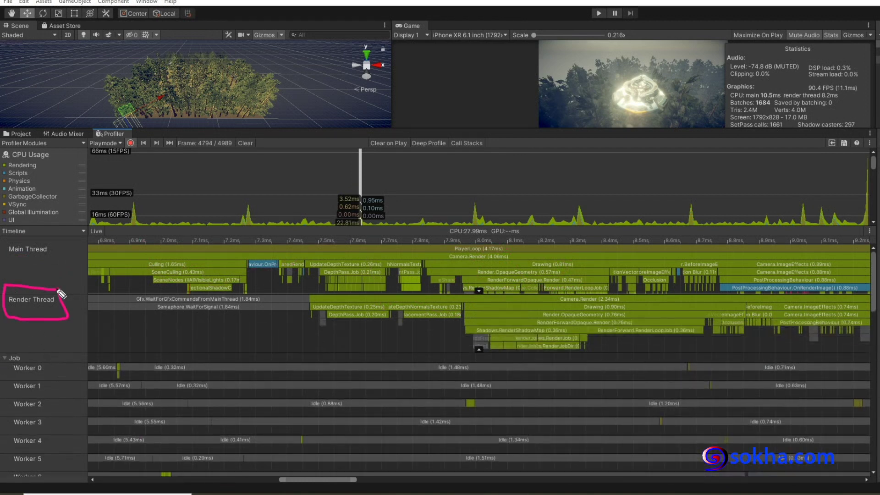
# Circle the UFO, Camera.Render/shadow and UpdateDepthTexture blocks, and the Main Thread label
pyautogui.moveTo(625, 82); pyautogui.dragTo(639, 88)
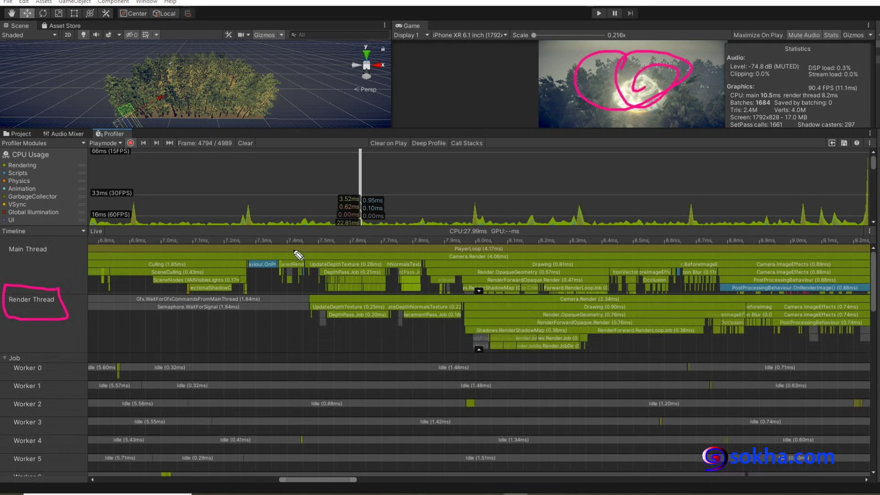
pyautogui.moveTo(545, 294); pyautogui.dragTo(550, 299)
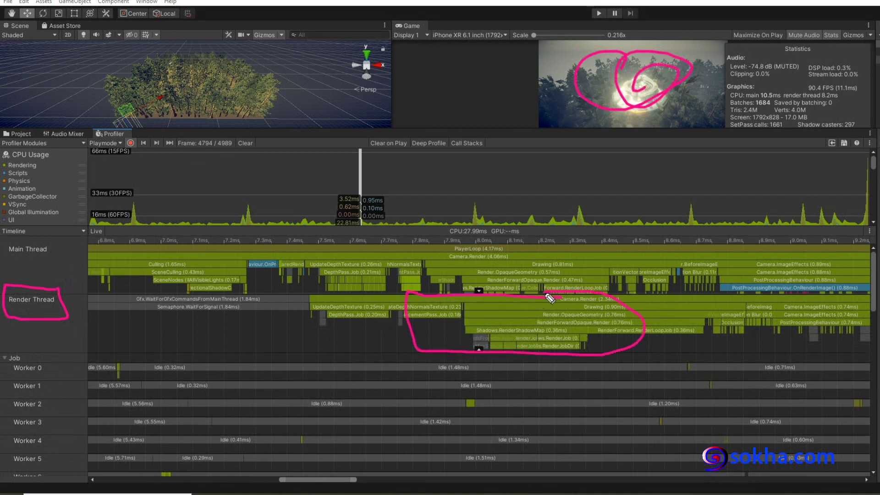
pyautogui.moveTo(300, 331); pyautogui.dragTo(371, 315)
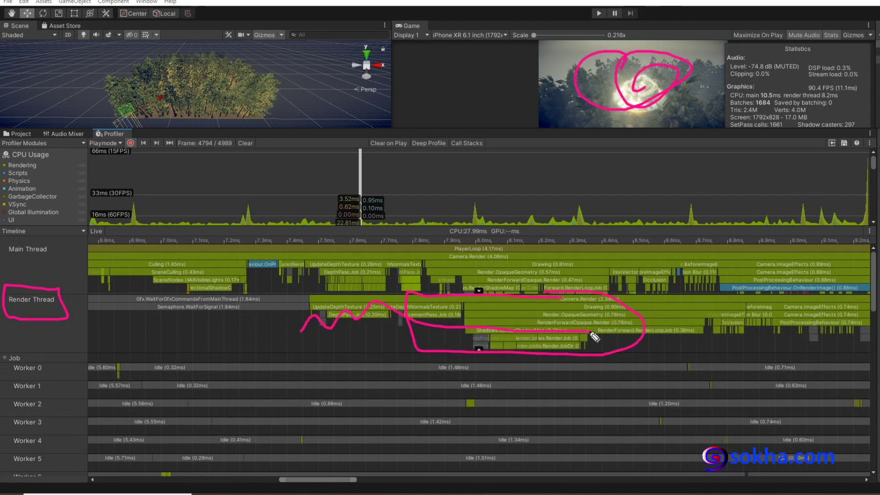
pyautogui.moveTo(30, 233); pyautogui.dragTo(55, 242)
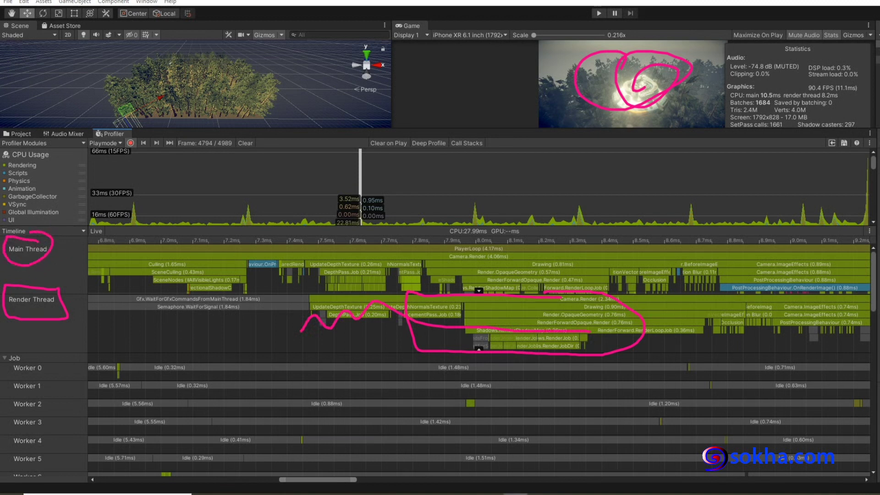
# Switch to Notepad, bracket PlayerLoop, and link Camera.Render and Main Thread to the code
pyautogui.hotkey('alt', 'Tab')
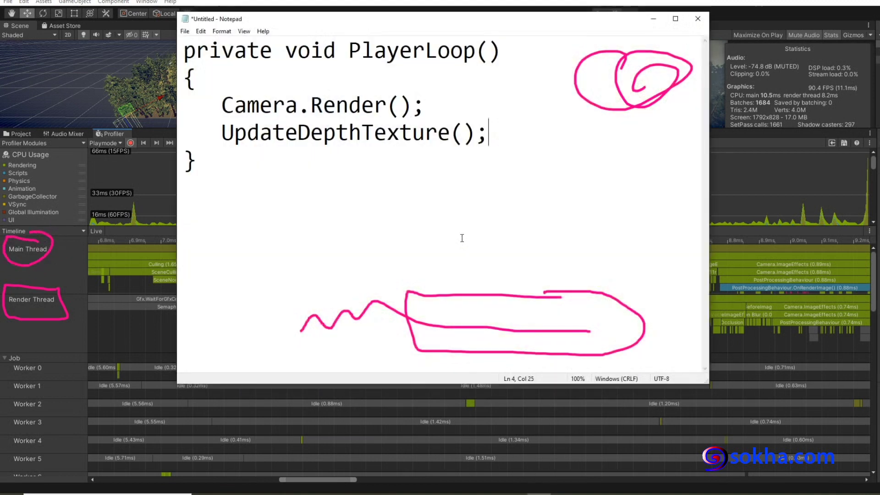
pyautogui.moveTo(474, 29); pyautogui.dragTo(465, 159)
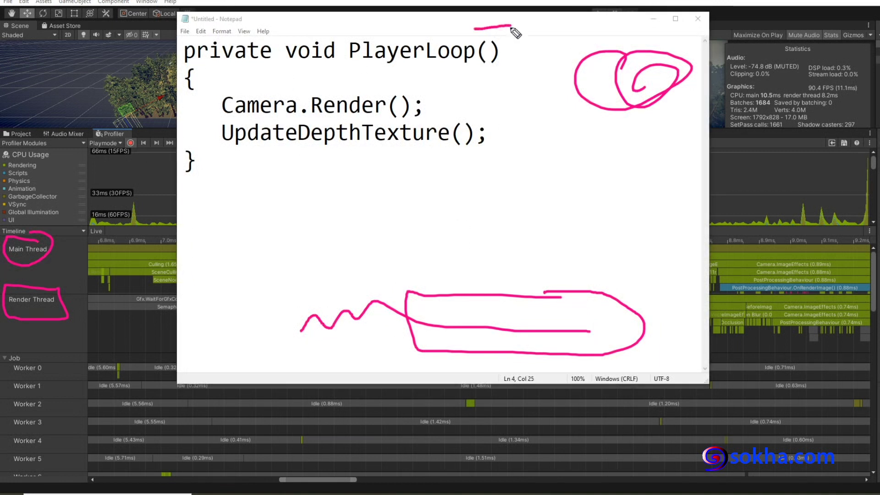
pyautogui.moveTo(39, 262)
pyautogui.mouseDown()
pyautogui.moveTo(204, 66)
pyautogui.moveTo(408, 69)
pyautogui.mouseUp()
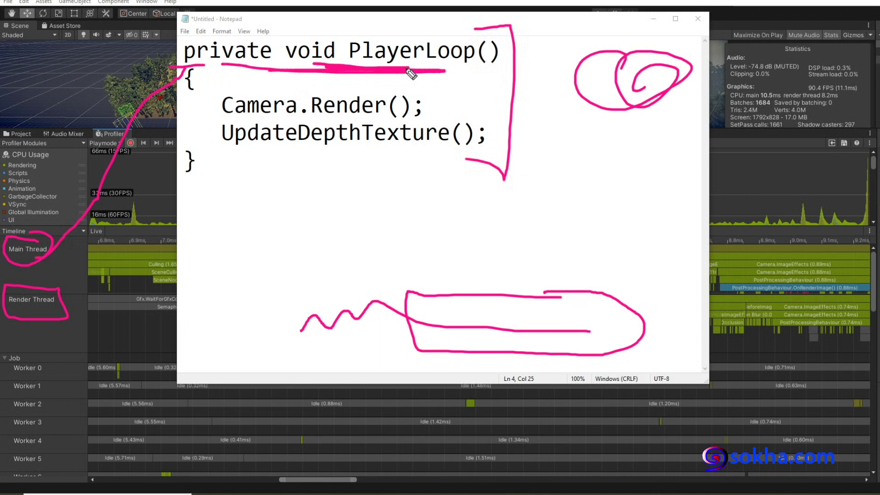
pyautogui.moveTo(181, 114)
pyautogui.mouseDown()
pyautogui.moveTo(380, 118)
pyautogui.moveTo(294, 268)
pyautogui.moveTo(318, 265)
pyautogui.mouseUp()
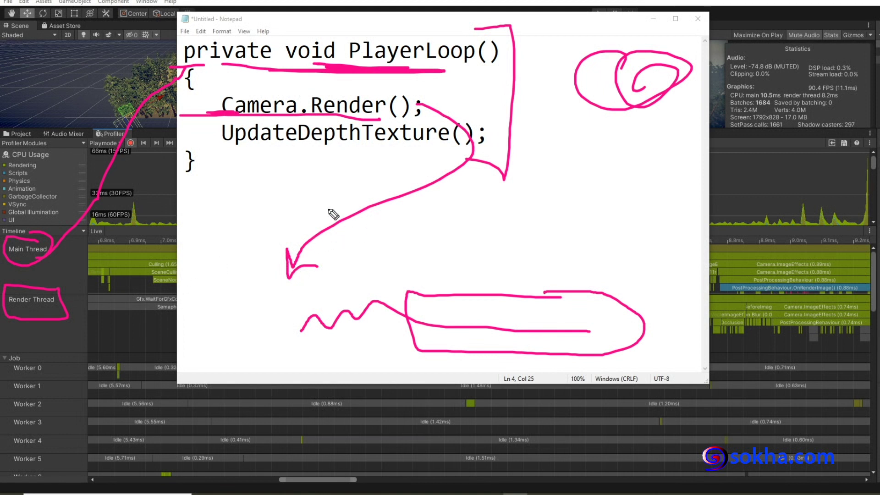
# Underline Render and UpdateDepthTexture, link the threads to Worker 0, then clear and minimize Notepad
pyautogui.moveTo(300, 118); pyautogui.dragTo(383, 122)
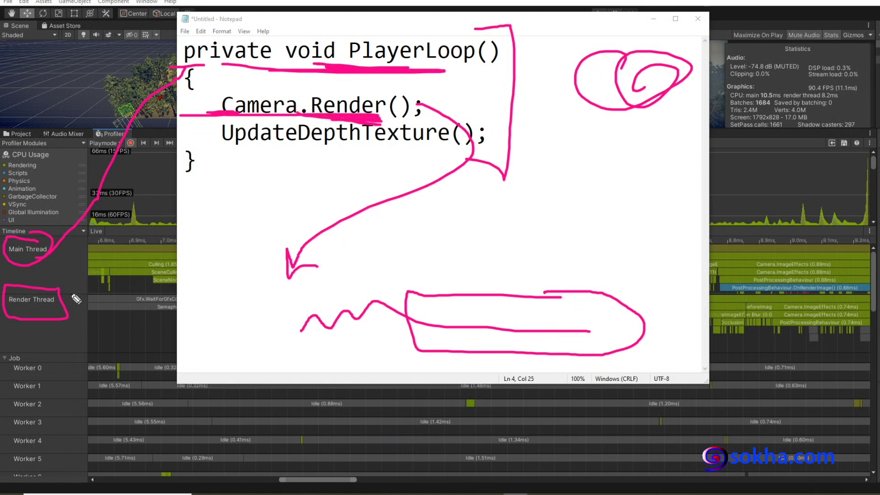
pyautogui.moveTo(68, 290)
pyautogui.mouseDown()
pyautogui.moveTo(5, 312)
pyautogui.moveTo(59, 303)
pyautogui.mouseUp()
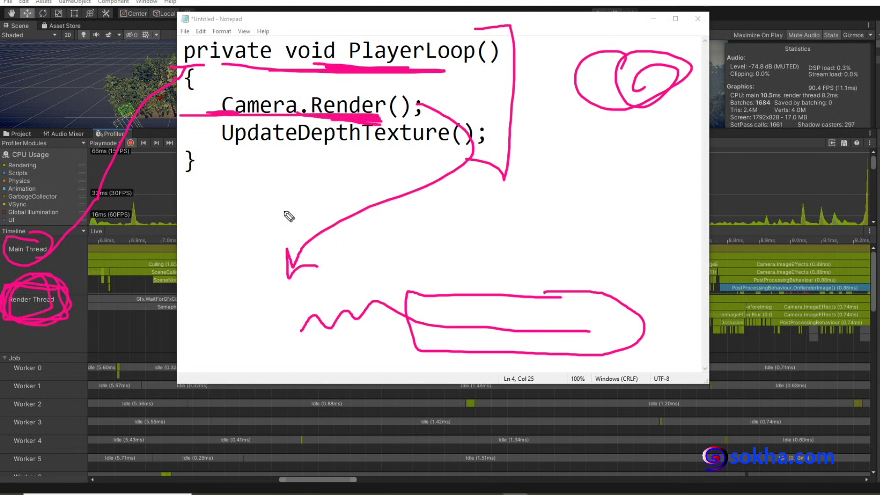
pyautogui.moveTo(239, 146); pyautogui.dragTo(407, 145)
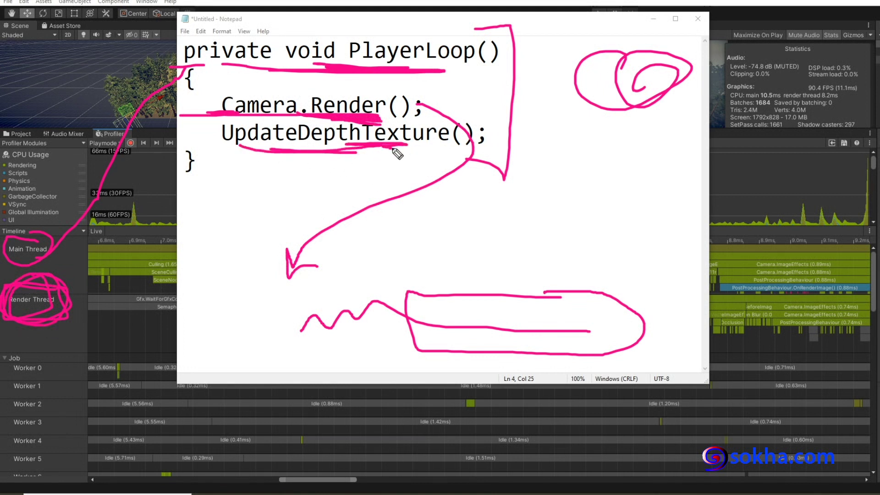
pyautogui.moveTo(77, 255); pyautogui.dragTo(66, 282)
pyautogui.moveTo(251, 155); pyautogui.dragTo(417, 156)
pyautogui.moveTo(64, 281); pyautogui.dragTo(87, 252)
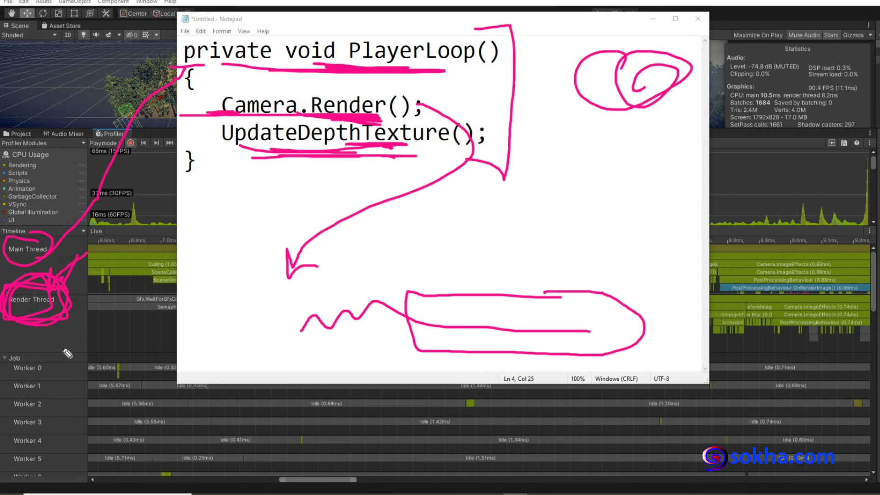
pyautogui.moveTo(88, 326); pyautogui.dragTo(47, 355)
pyautogui.press('Escape')
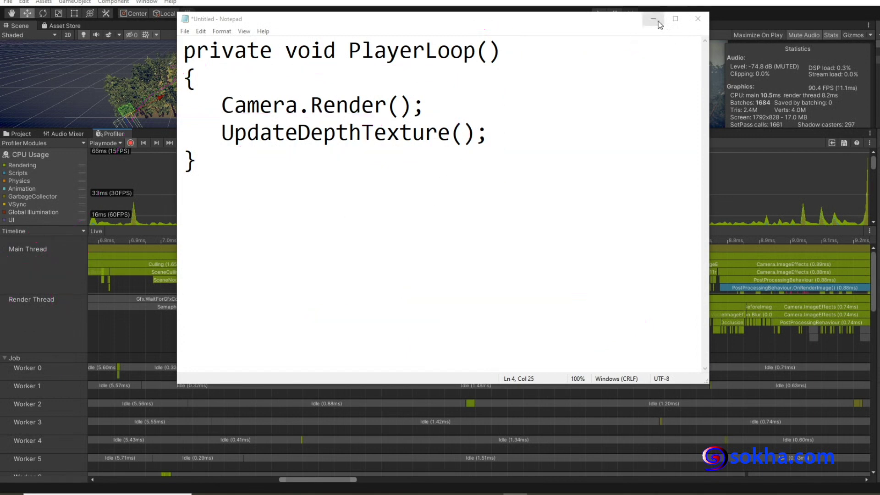
pyautogui.click(14, 196)
# Circle UFO and Main Thread, underline Render Thread, mark PlayerLoop, Camera.Render and UpdateDepthTexture bars
pyautogui.moveTo(653, 66)
pyautogui.mouseDown()
pyautogui.moveTo(637, 44)
pyautogui.moveTo(594, 68)
pyautogui.mouseUp()
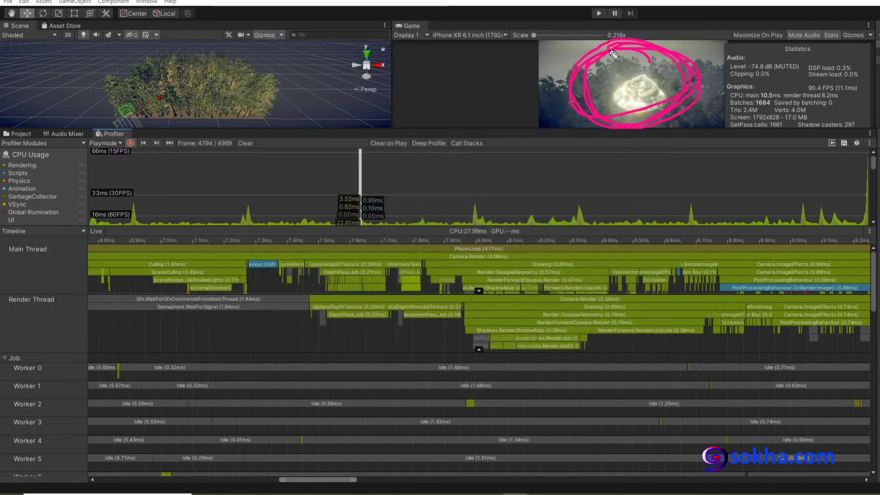
pyautogui.moveTo(38, 240)
pyautogui.mouseDown()
pyautogui.moveTo(2, 252)
pyautogui.moveTo(51, 245)
pyautogui.mouseUp()
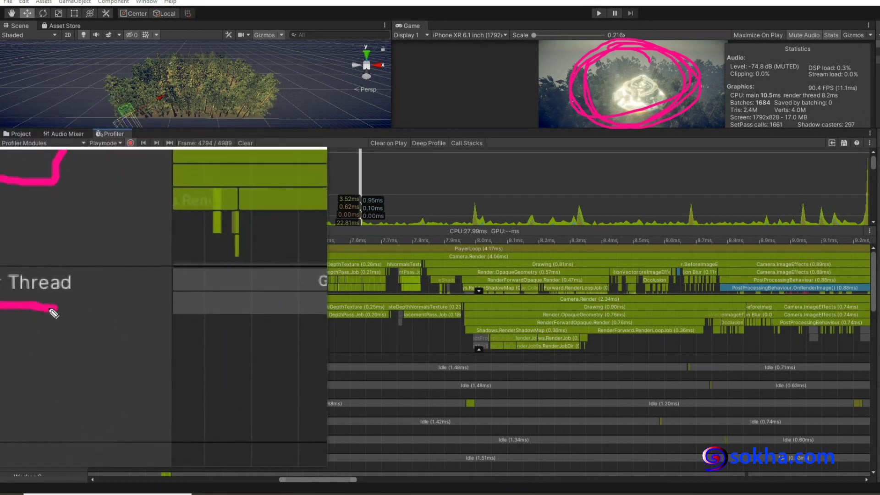
pyautogui.moveTo(143, 310); pyautogui.dragTo(7, 314)
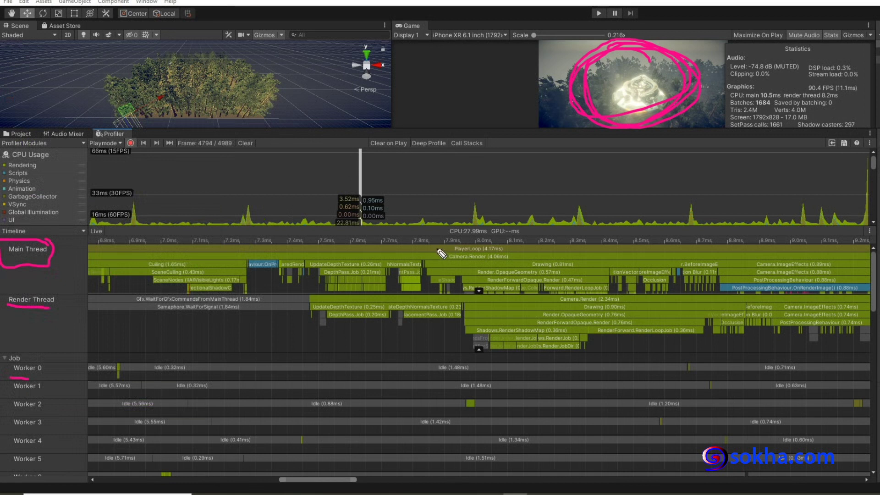
pyautogui.moveTo(436, 248); pyautogui.dragTo(501, 250)
pyautogui.moveTo(445, 258)
pyautogui.mouseDown()
pyautogui.moveTo(500, 258)
pyautogui.moveTo(484, 263)
pyautogui.mouseUp()
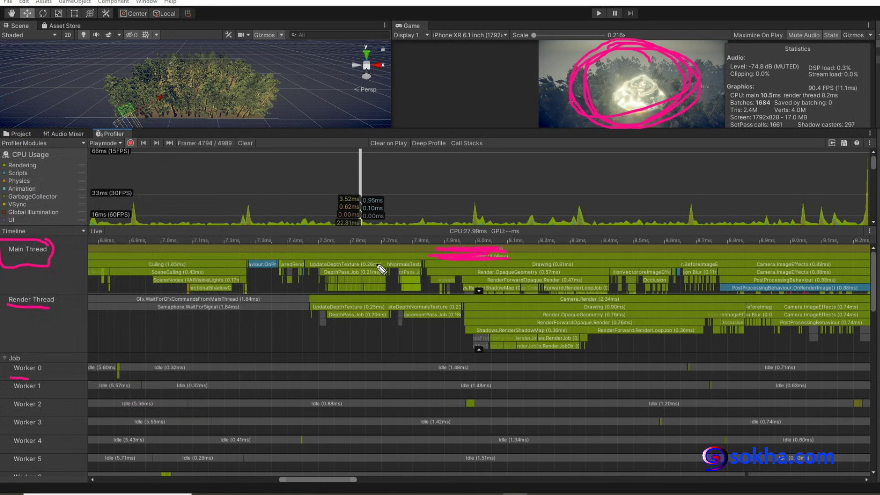
pyautogui.moveTo(369, 265)
pyautogui.mouseDown()
pyautogui.moveTo(415, 264)
pyautogui.moveTo(419, 274)
pyautogui.mouseUp()
# Clear the ink, switch to Notepad, and highlight all the PlayerLoop code
pyautogui.press('Escape')
pyautogui.hotkey('alt', 'Tab')
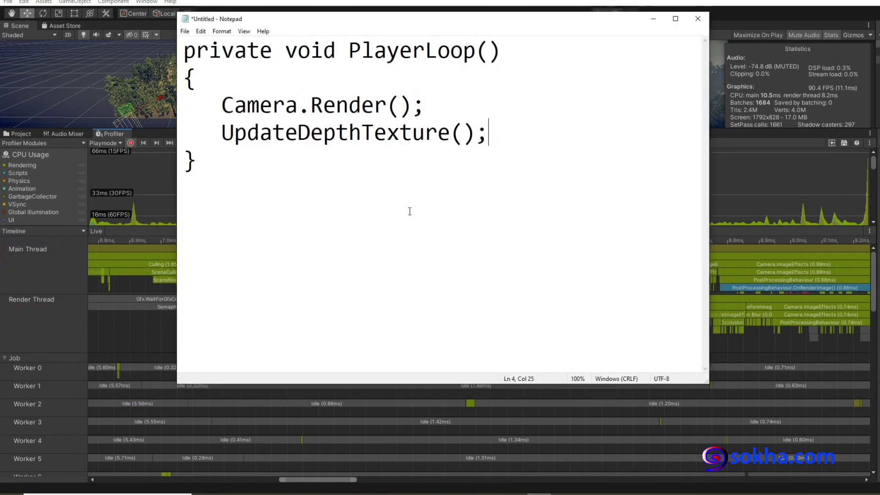
pyautogui.moveTo(185, 46); pyautogui.dragTo(260, 183)
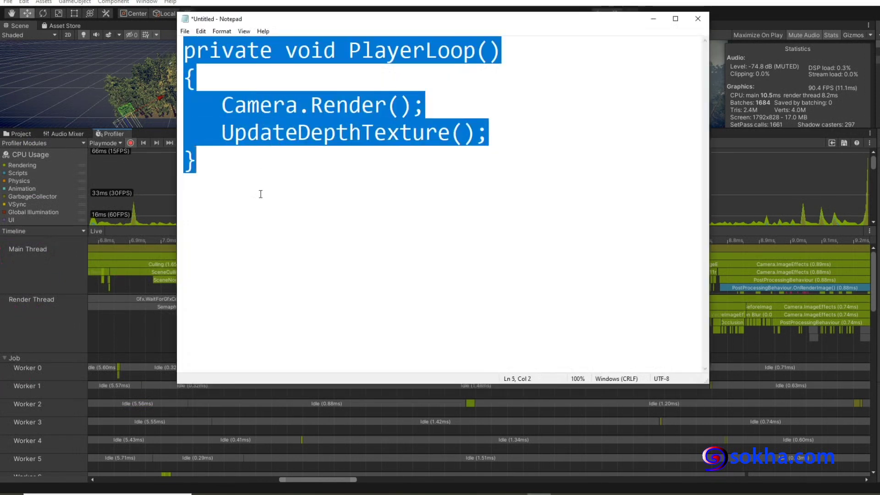
# Bracket the code and tie it to the Main Thread label, then hide Notepad
pyautogui.moveTo(51, 238); pyautogui.dragTo(46, 237)
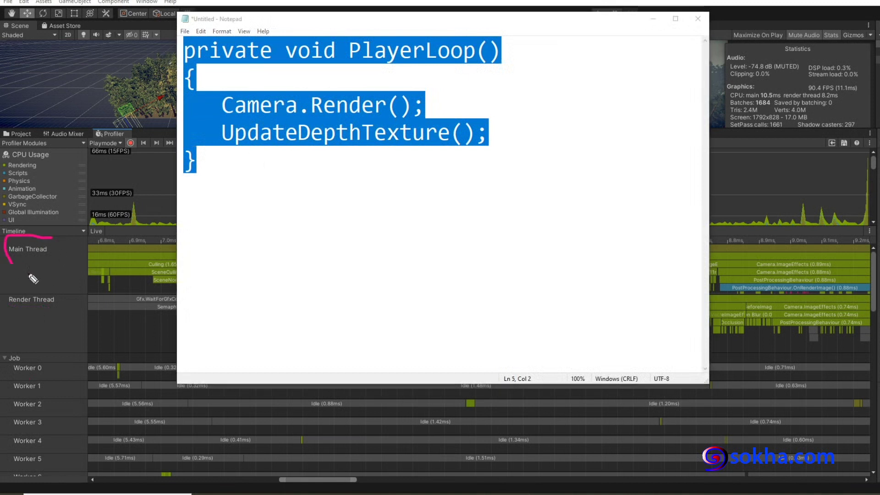
pyautogui.moveTo(204, 39); pyautogui.dragTo(186, 209)
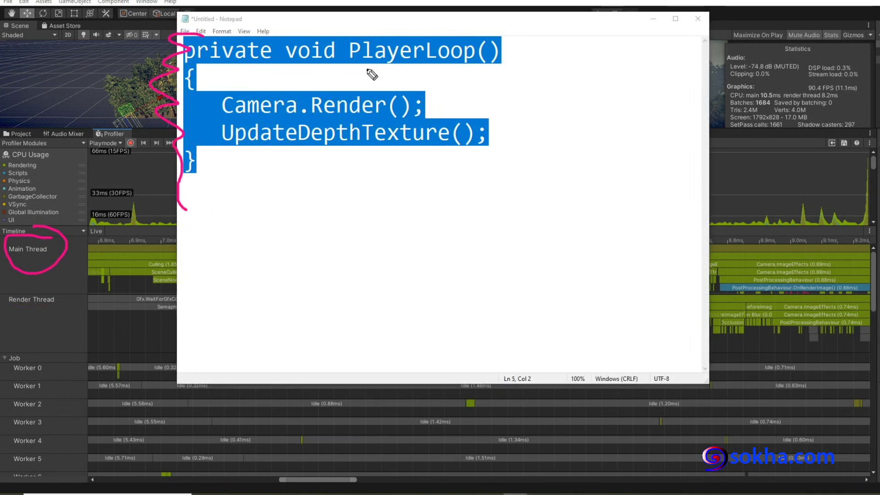
pyautogui.moveTo(515, 35); pyautogui.dragTo(485, 175)
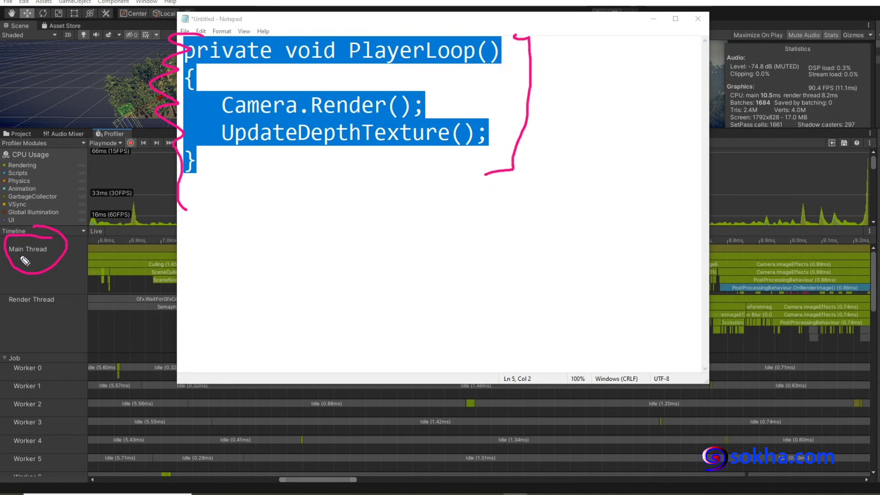
pyautogui.moveTo(22, 257); pyautogui.dragTo(43, 265)
pyautogui.click(653, 19)
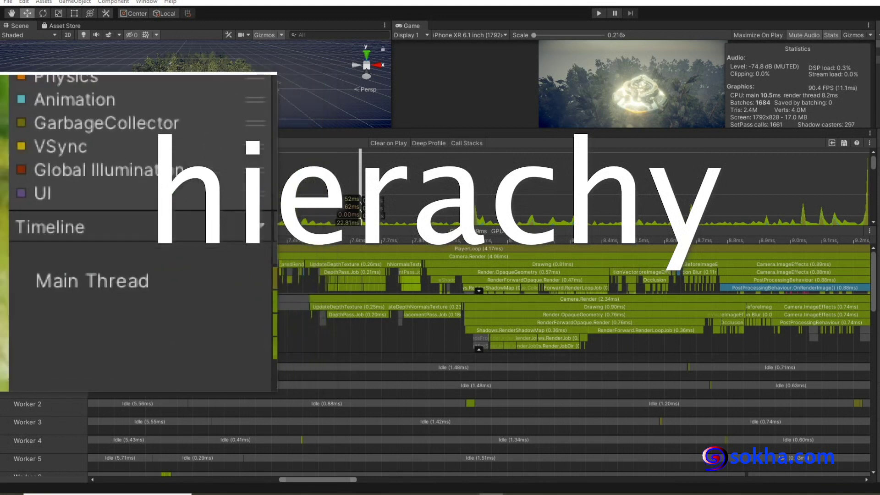
# Switch the Profiler CPU details from Timeline to Hierarchy, listing EditorLoop, PlayerLoop and CollectEditorStats
pyautogui.click(62, 233)
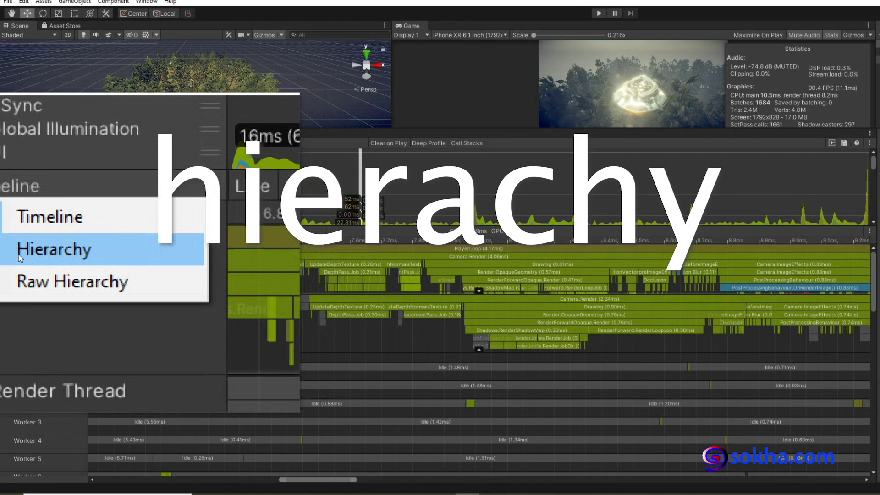
pyautogui.click(19, 257)
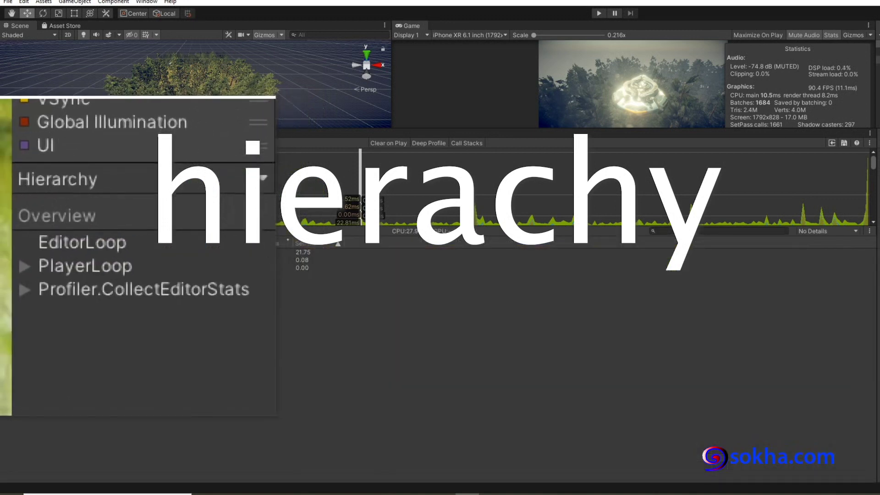
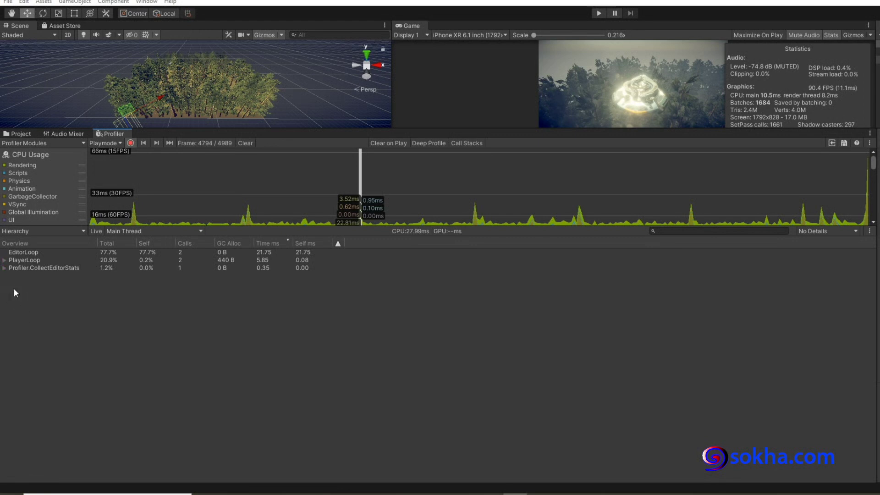
# Expand and select PlayerLoop in the CPU Usage hierarchy, then mark EditorLoop with a pen stroke
pyautogui.click(6, 260)
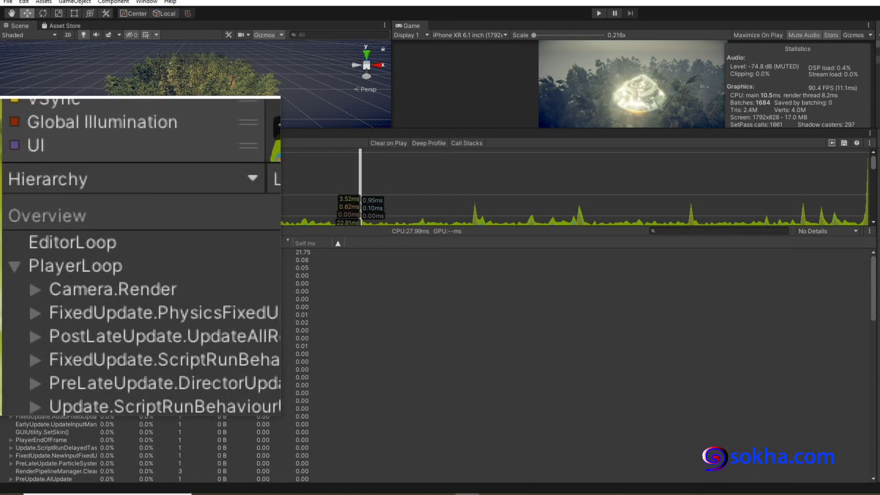
pyautogui.click(16, 261)
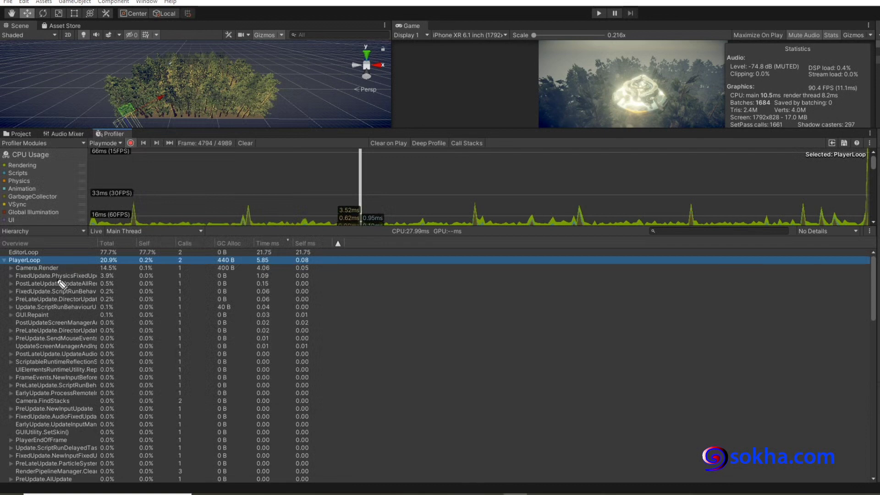
pyautogui.moveTo(45, 251); pyautogui.dragTo(76, 252)
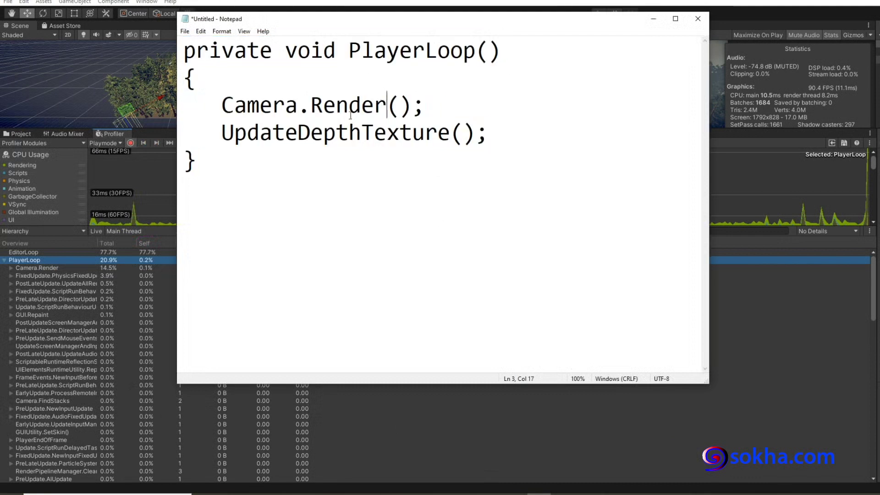
# Draw pen arrows pointing at the PlayerLoop(), Camera.Render() and UpdateDepthTexture() code lines
pyautogui.click(259, 106)
pyautogui.moveTo(558, 53)
pyautogui.mouseDown()
pyautogui.moveTo(505, 54)
pyautogui.moveTo(528, 62)
pyautogui.mouseUp()
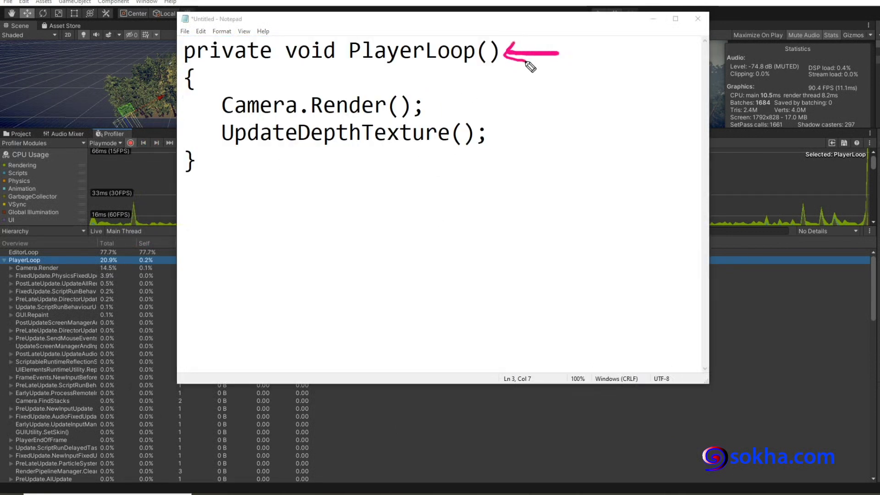
pyautogui.moveTo(489, 99)
pyautogui.mouseDown()
pyautogui.moveTo(430, 101)
pyautogui.moveTo(434, 108)
pyautogui.mouseUp()
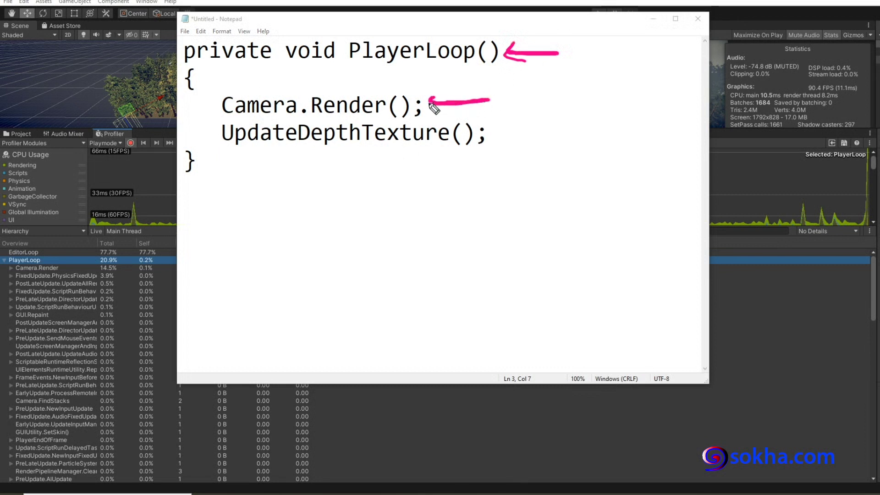
pyautogui.moveTo(569, 130)
pyautogui.mouseDown()
pyautogui.moveTo(491, 131)
pyautogui.moveTo(499, 144)
pyautogui.mouseUp()
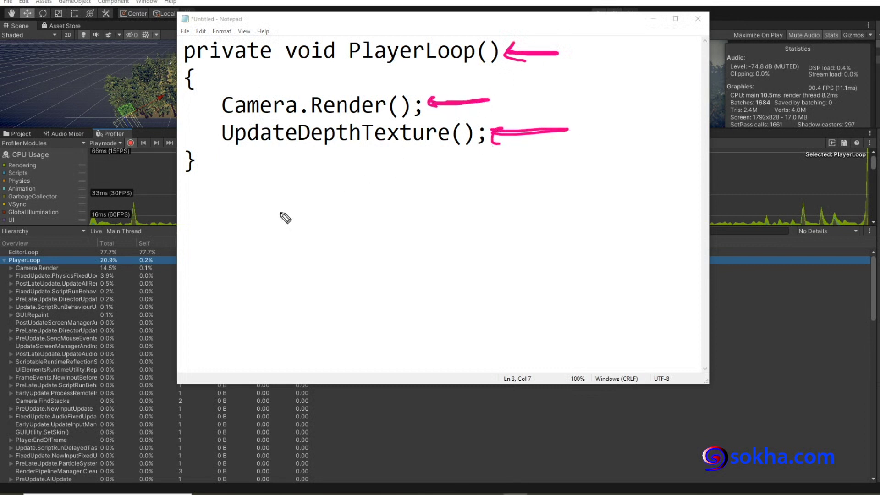
# Handwrite 77.7% below the code
pyautogui.moveTo(297, 260)
pyautogui.mouseDown()
pyautogui.moveTo(350, 262)
pyautogui.moveTo(347, 294)
pyautogui.mouseUp()
pyautogui.moveTo(378, 245)
pyautogui.mouseDown()
pyautogui.moveTo(403, 234)
pyautogui.moveTo(404, 290)
pyautogui.mouseUp()
pyautogui.moveTo(405, 277); pyautogui.dragTo(414, 274)
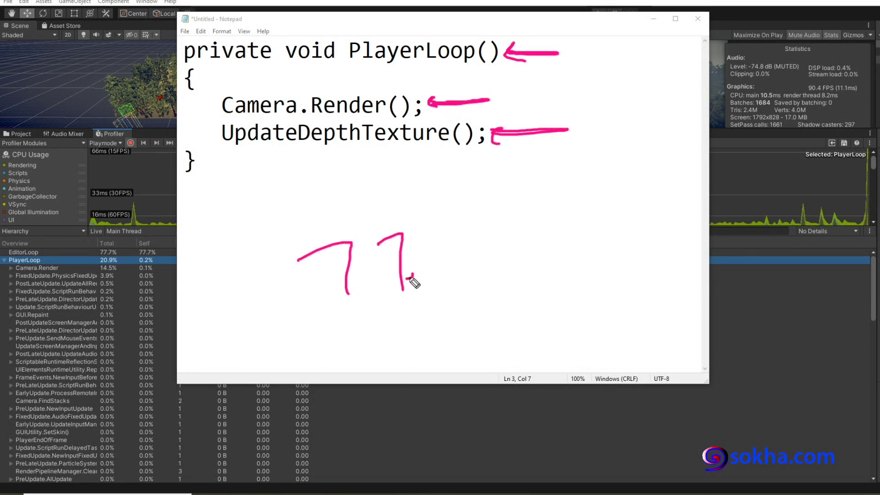
pyautogui.moveTo(419, 225); pyautogui.dragTo(442, 283)
pyautogui.moveTo(479, 203); pyautogui.dragTo(470, 215)
pyautogui.moveTo(466, 201); pyautogui.dragTo(459, 320)
pyautogui.moveTo(486, 269); pyautogui.dragTo(480, 290)
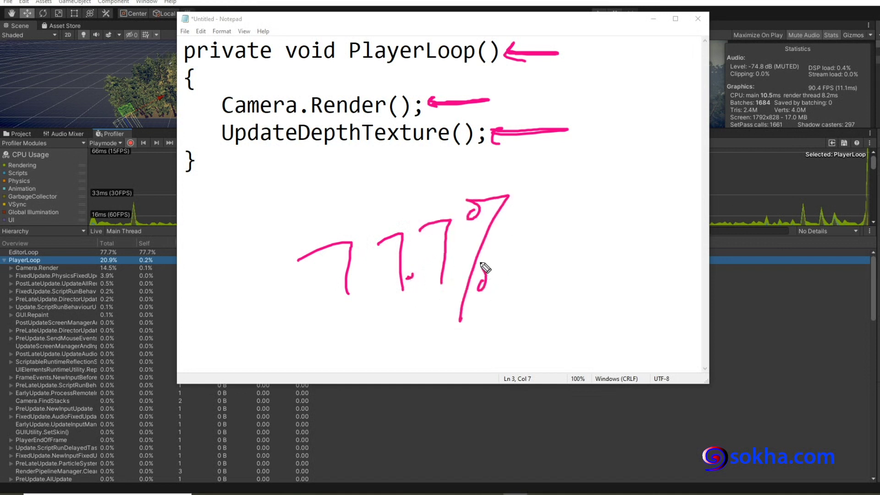
# Circle EditorLoop with arrows pointing to it, underline 77.7%, then erase all annotations
pyautogui.moveTo(56, 251)
pyautogui.mouseDown()
pyautogui.moveTo(26, 244)
pyautogui.moveTo(5, 254)
pyautogui.moveTo(46, 259)
pyautogui.moveTo(45, 246)
pyautogui.mouseUp()
pyautogui.moveTo(80, 220); pyautogui.dragTo(42, 251)
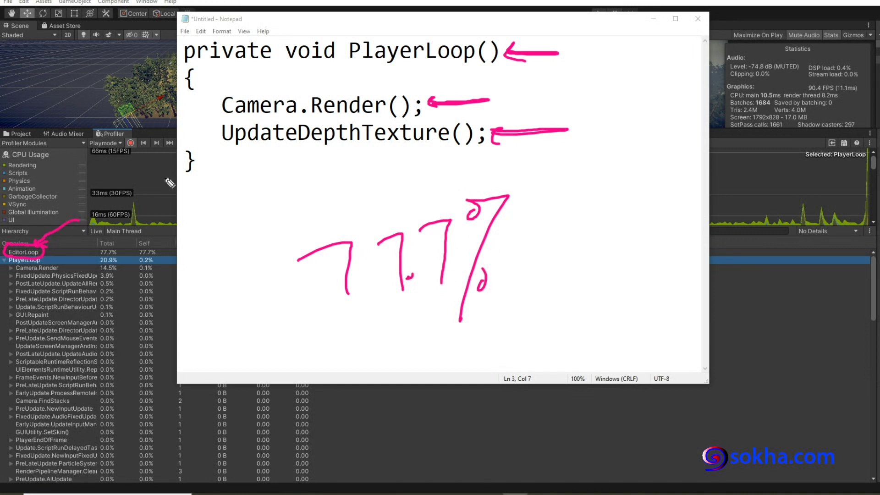
pyautogui.moveTo(81, 213); pyautogui.dragTo(39, 244)
pyautogui.moveTo(331, 313)
pyautogui.mouseDown()
pyautogui.moveTo(467, 306)
pyautogui.moveTo(324, 311)
pyautogui.mouseUp()
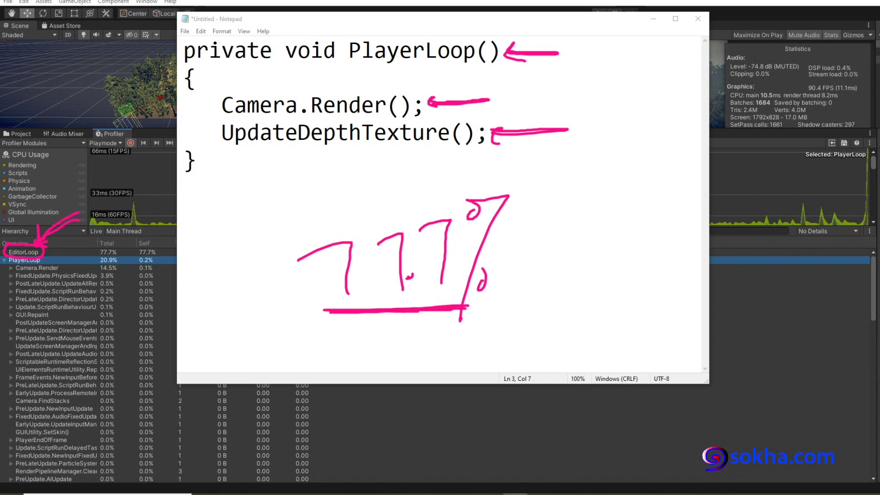
pyautogui.press('Escape')
# Mark the Self header, PlayerLoop's 0.2% Self value, its name and its 20.9% Total value
pyautogui.click(653, 18)
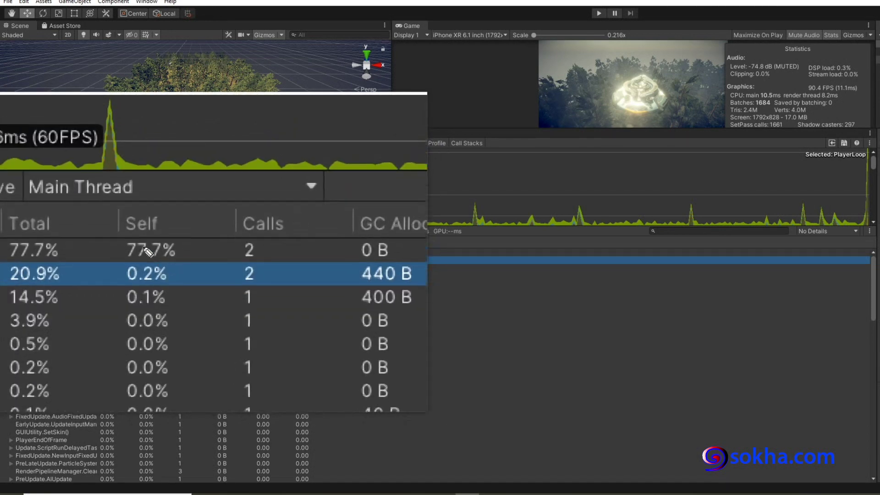
pyautogui.moveTo(102, 233); pyautogui.dragTo(155, 244)
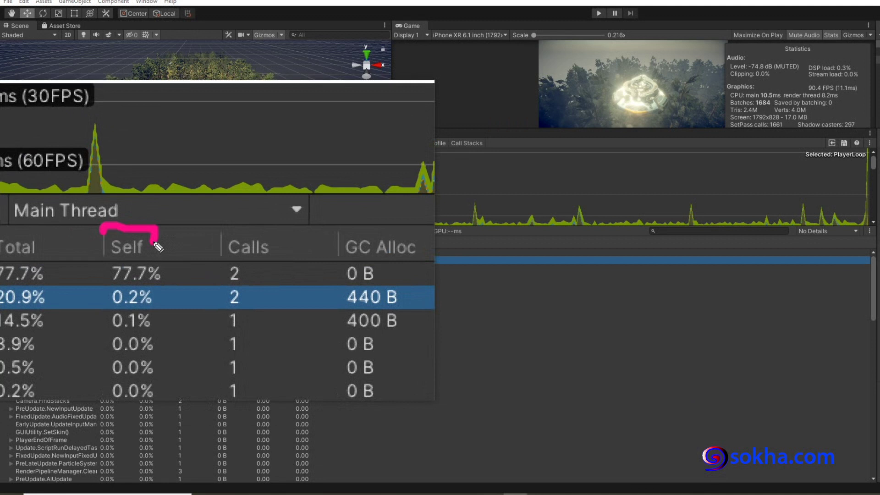
pyautogui.moveTo(142, 261); pyautogui.dragTo(157, 264)
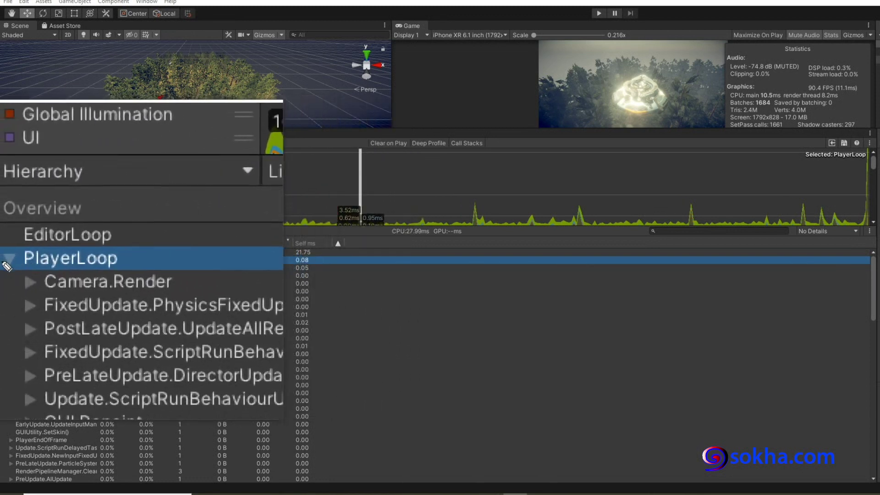
pyautogui.moveTo(9, 267); pyautogui.dragTo(43, 270)
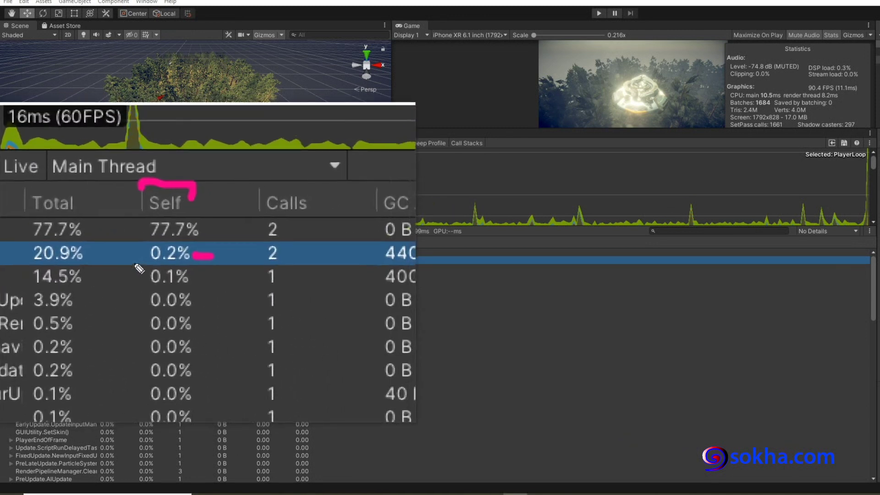
pyautogui.moveTo(102, 259); pyautogui.dragTo(127, 263)
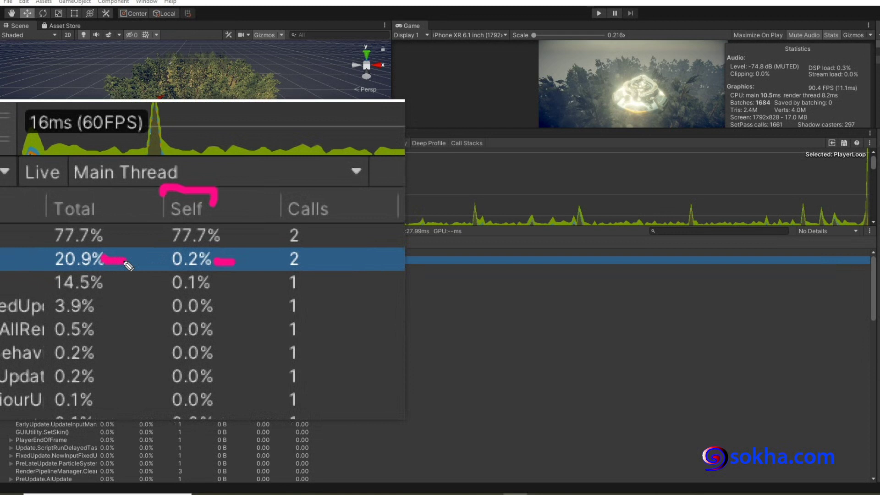
# Bracket the Total header and trace PlayerLoop's child calls, then clear the marks and return to Notepad
pyautogui.moveTo(73, 250); pyautogui.dragTo(120, 250)
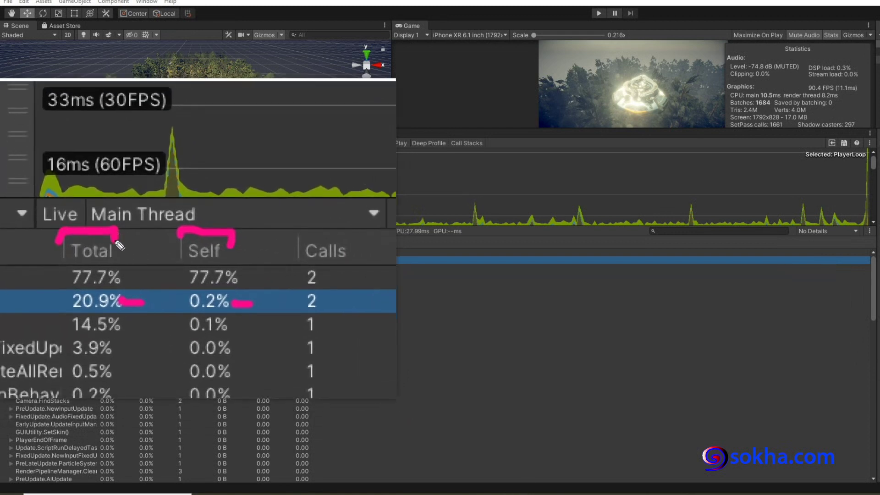
pyautogui.moveTo(53, 271); pyautogui.dragTo(5, 270)
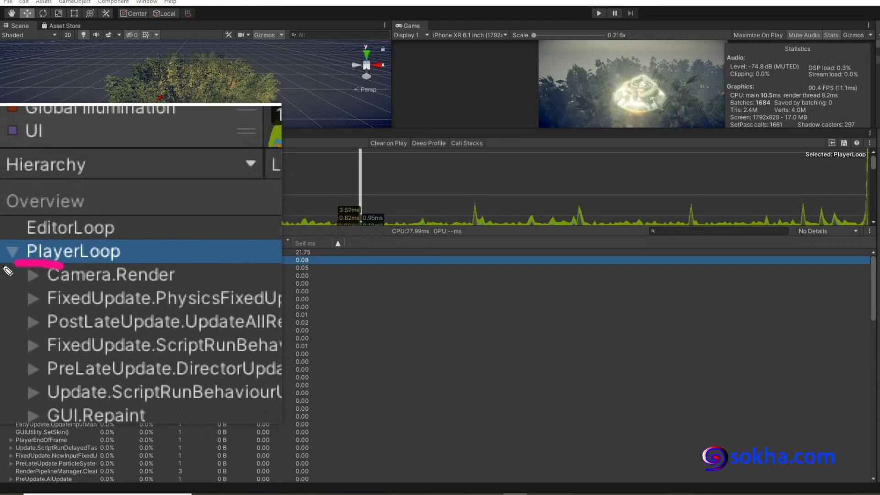
pyautogui.moveTo(9, 268); pyautogui.dragTo(16, 301)
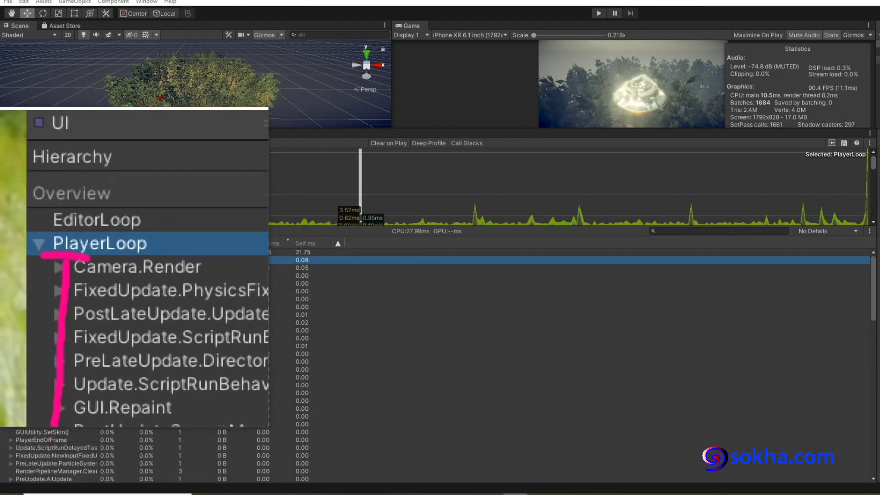
pyautogui.press('Escape')
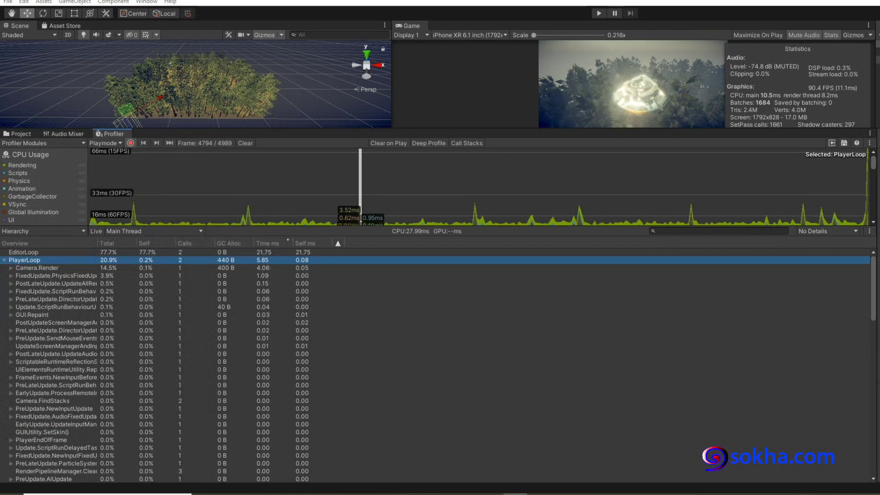
pyautogui.hotkey('alt', 'Tab')
# Highlight the Camera.Render and UpdateDepthTexture lines and draw an arrow down PlayerLoop's child calls
pyautogui.moveTo(209, 105); pyautogui.dragTo(491, 139)
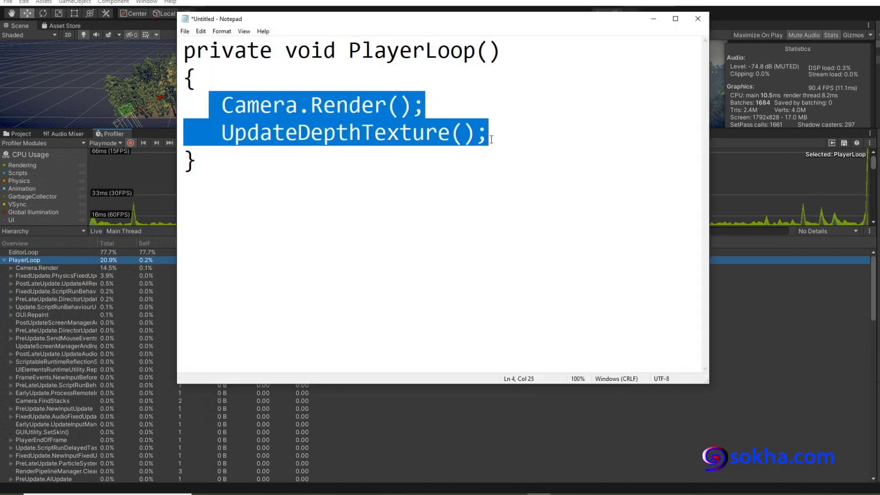
pyautogui.hotkey('ctrl', '2')
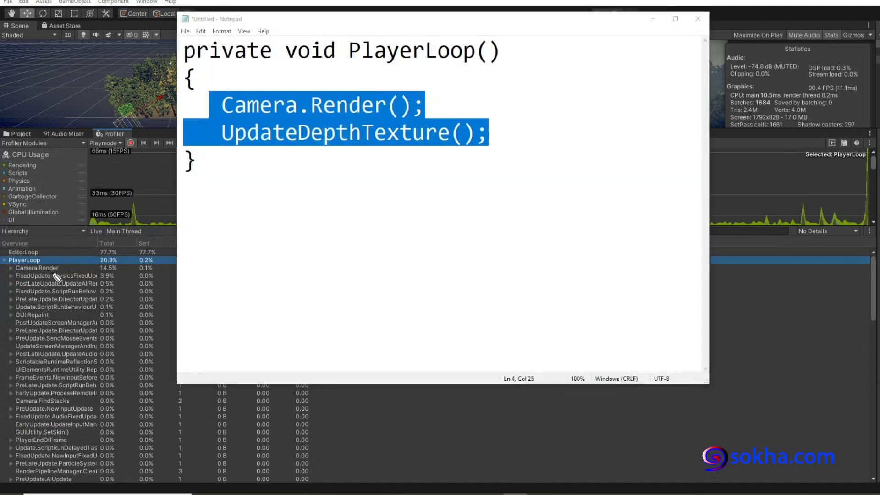
pyautogui.moveTo(64, 265)
pyautogui.mouseDown()
pyautogui.moveTo(96, 268)
pyautogui.moveTo(58, 447)
pyautogui.moveTo(71, 441)
pyautogui.mouseUp()
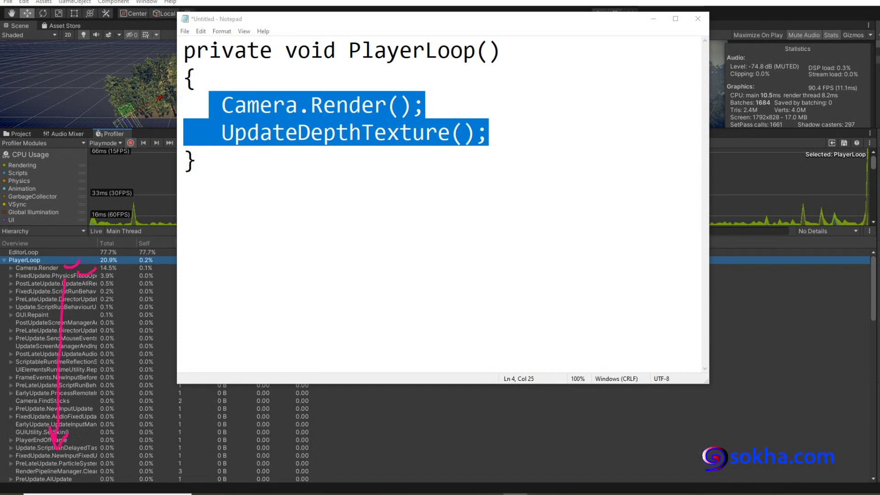
pyautogui.hotkey('ctrl', '2')
# Place the caret after UpdateDepthTexture(); and try opening a new line in the body
pyautogui.moveTo(511, 134); pyautogui.dragTo(235, 116)
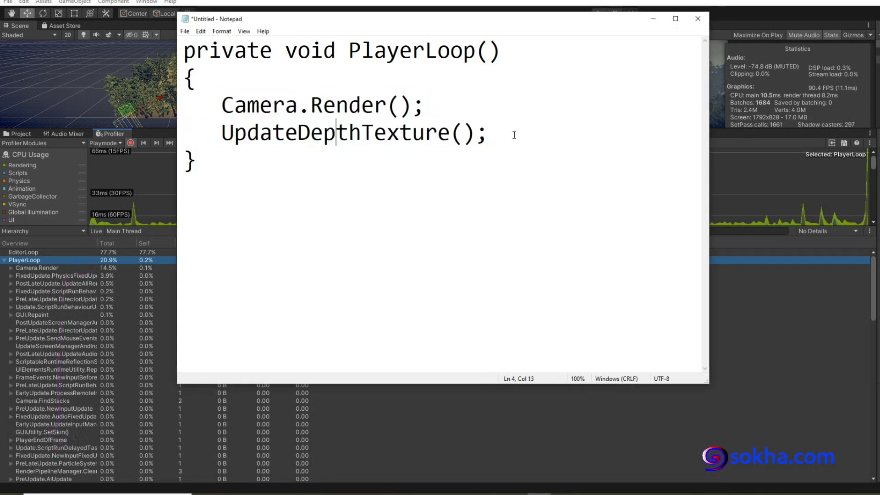
pyautogui.click(514, 144)
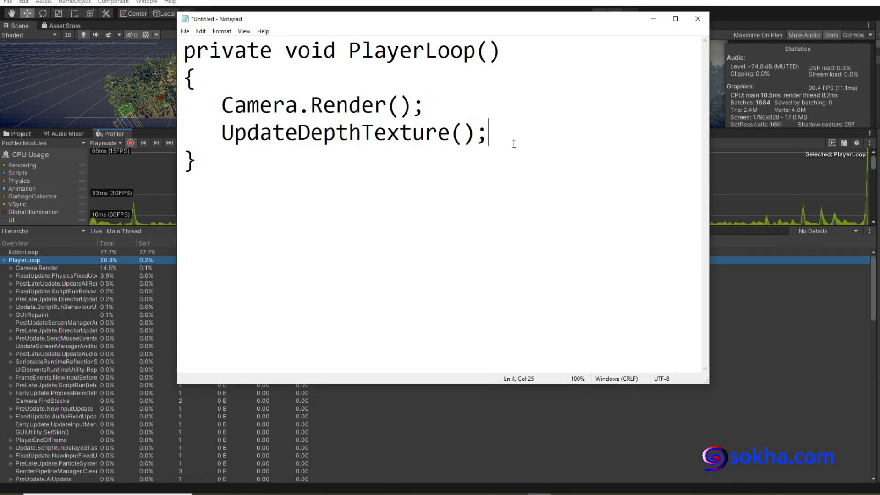
pyautogui.press('Return')
pyautogui.press('Tab')
pyautogui.press('BackSpace')
# Add func1(), func2() and func3() calls after UpdateDepthTexture() and trace the call order with arrows
pyautogui.moveTo(488, 134); pyautogui.dragTo(289, 106)
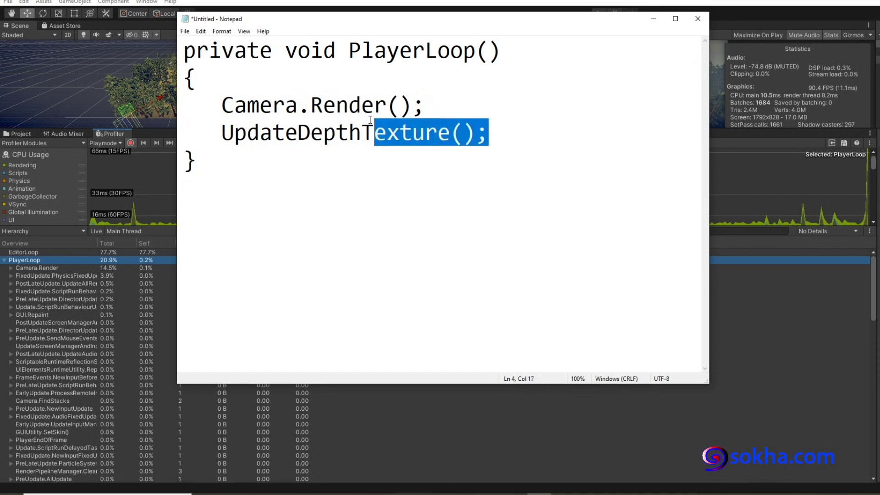
pyautogui.click(489, 134)
pyautogui.press('Return')
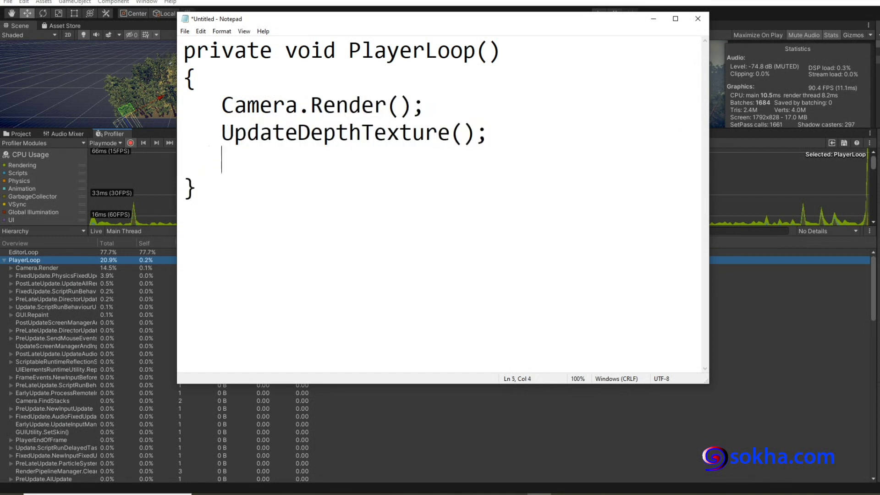
pyautogui.write('func1(')
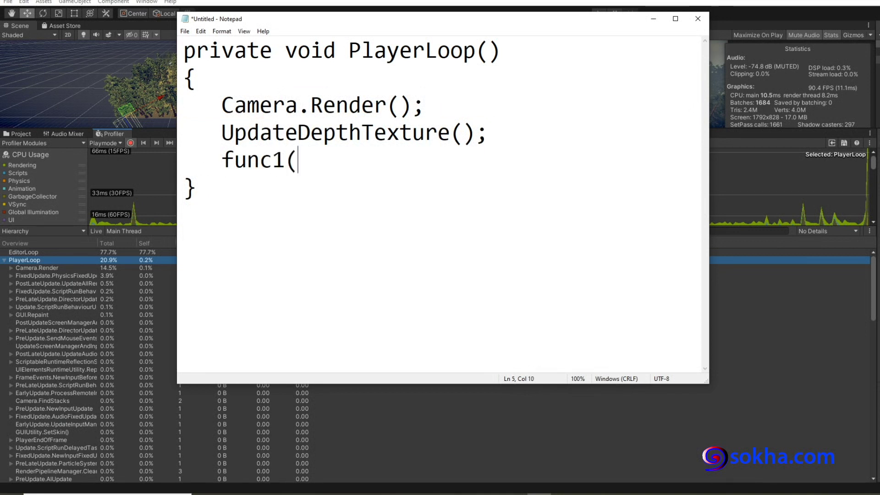
pyautogui.write(');')
pyautogui.press('Return')
pyautogui.write('func')
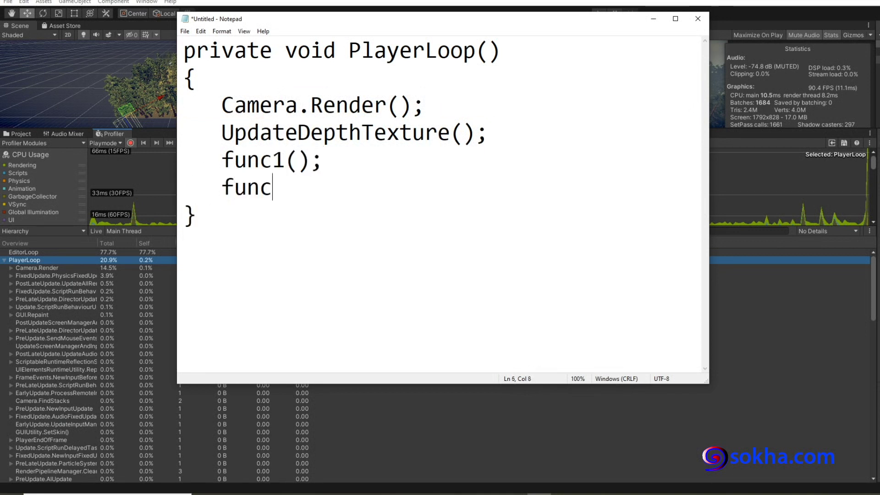
pyautogui.write('2();')
pyautogui.press('Return')
pyautogui.write('func2')
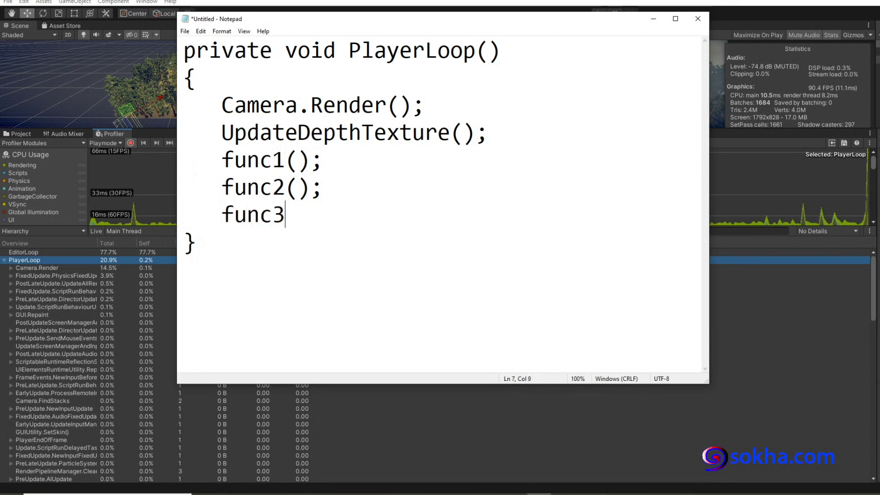
pyautogui.write('();')
pyautogui.moveTo(307, 88)
pyautogui.mouseDown()
pyautogui.moveTo(301, 262)
pyautogui.moveTo(335, 249)
pyautogui.mouseUp()
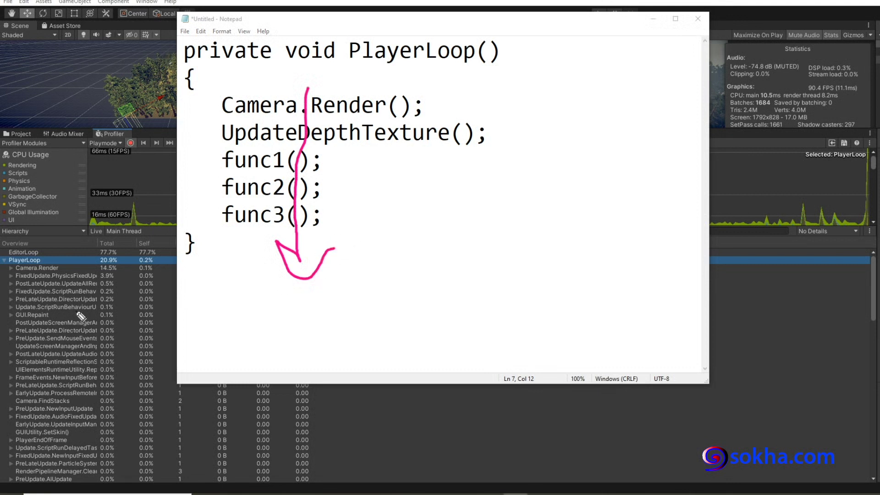
pyautogui.moveTo(64, 266); pyautogui.dragTo(65, 438)
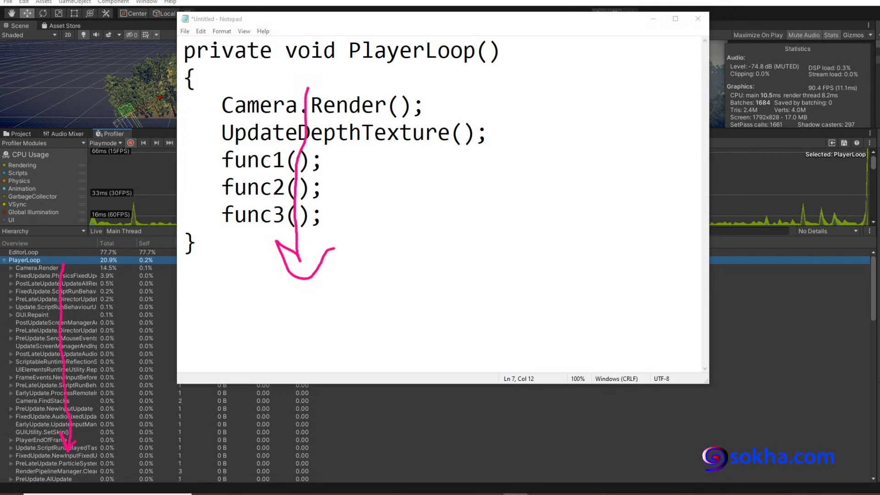
# Show the enlarged Profiler and expand Camera.Render to reveal its child calls
pyautogui.press('e')
pyautogui.click(654, 20)
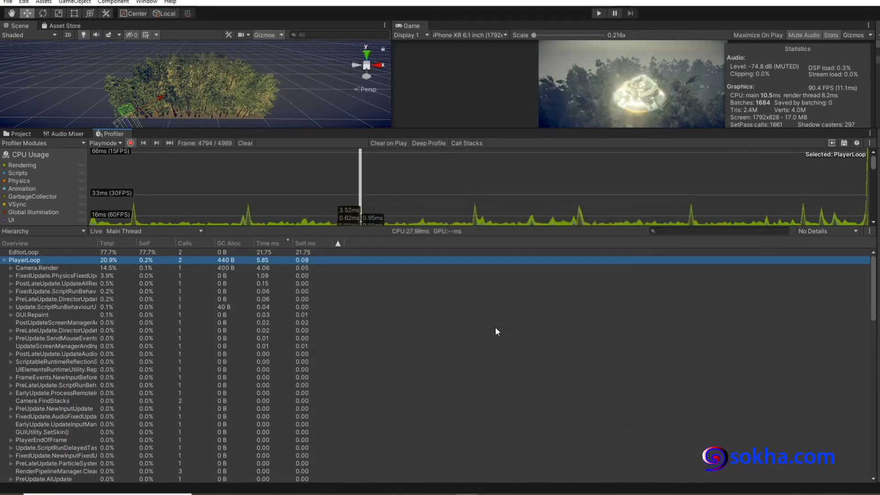
pyautogui.press('super+plus')
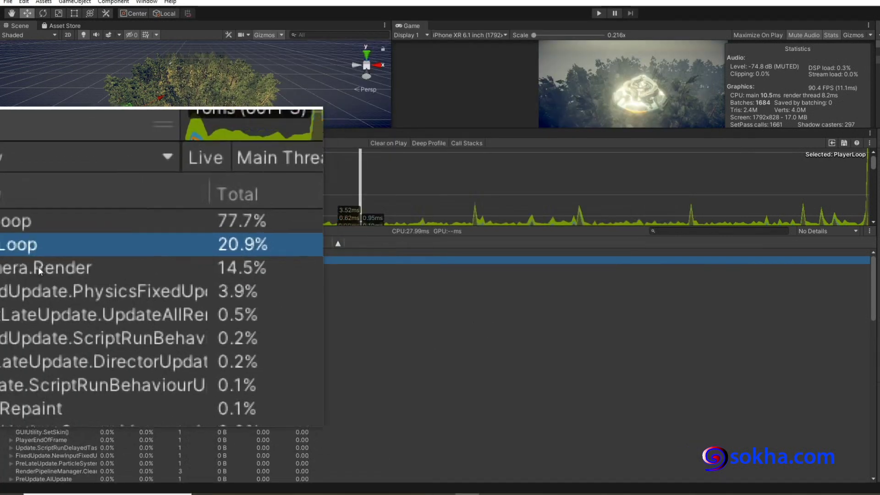
pyautogui.click(14, 268)
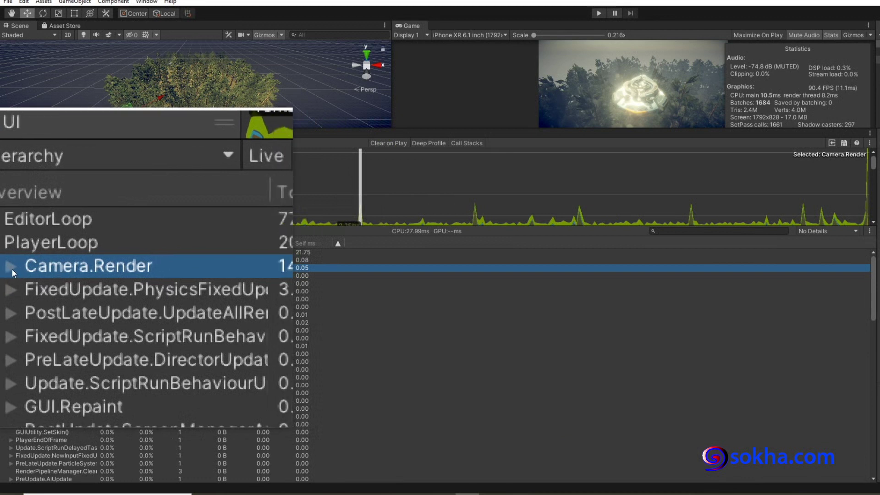
pyautogui.click(13, 266)
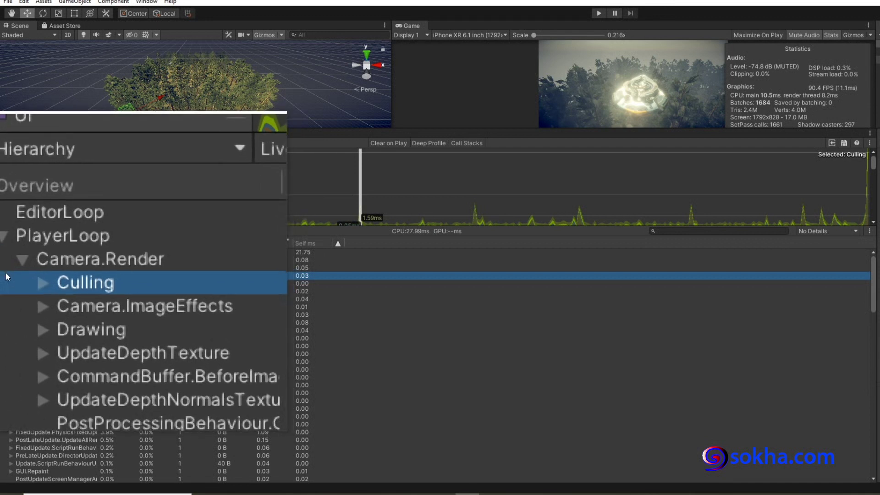
# Step through Camera.Render's children, expand Culling (5.8%) and select Terrain.Details.Render (2.3%)
pyautogui.press('Down')
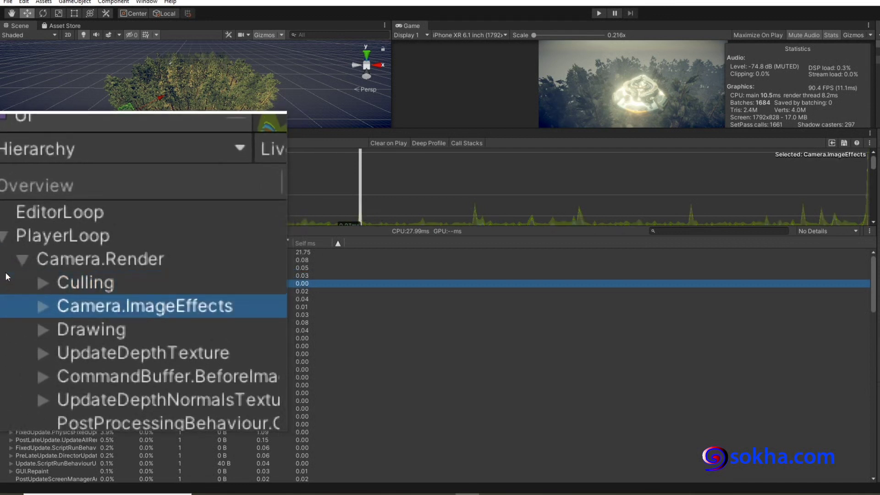
pyautogui.press('Down')
pyautogui.press('Down')
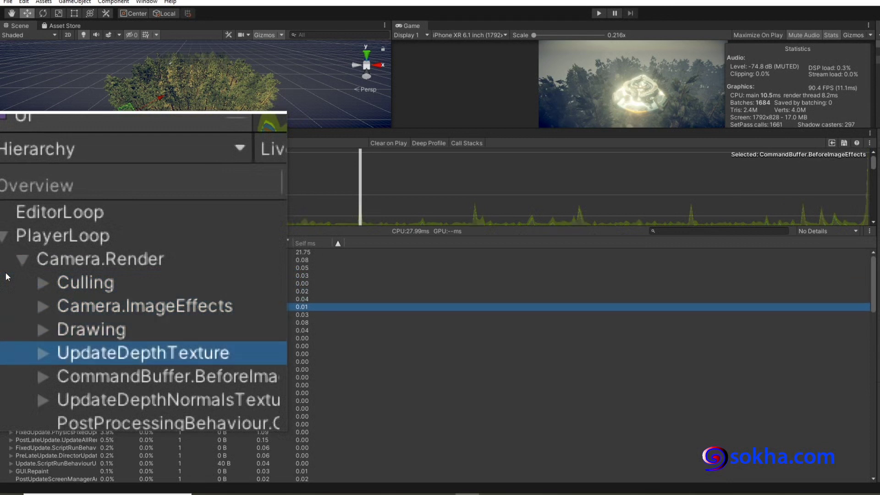
pyautogui.press('Up')
pyautogui.press('Up')
pyautogui.press('Up')
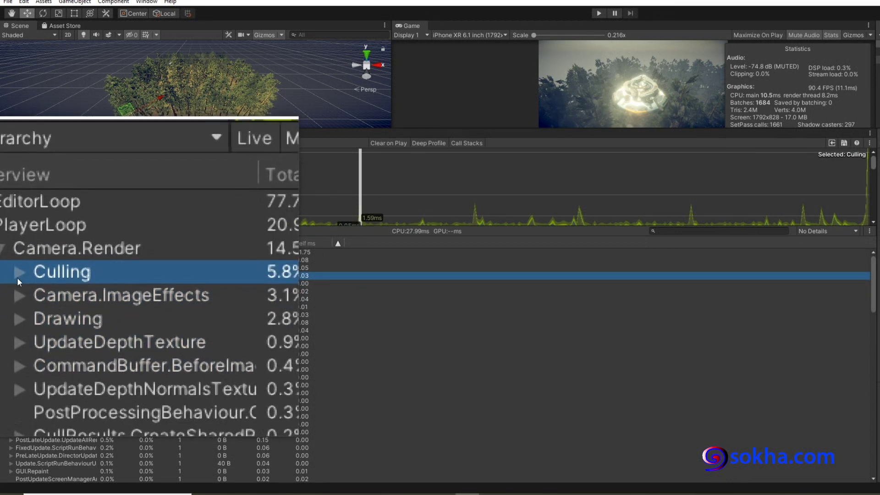
pyautogui.click(17, 277)
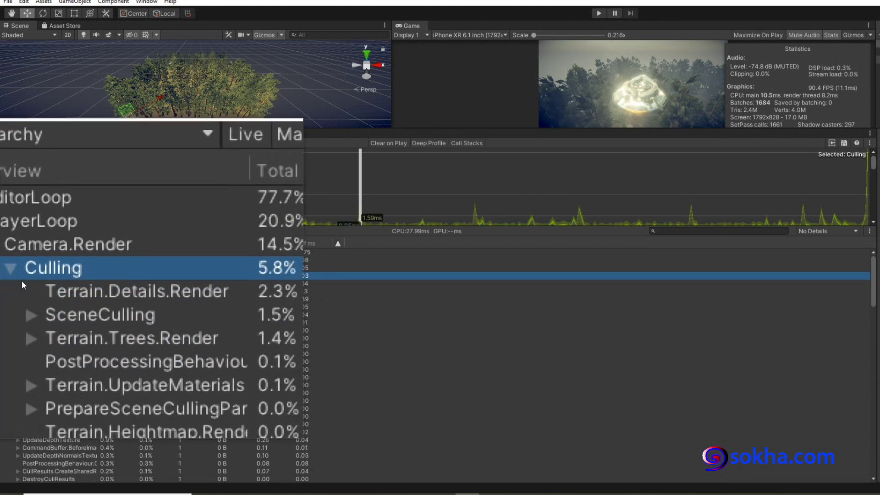
pyautogui.click(37, 282)
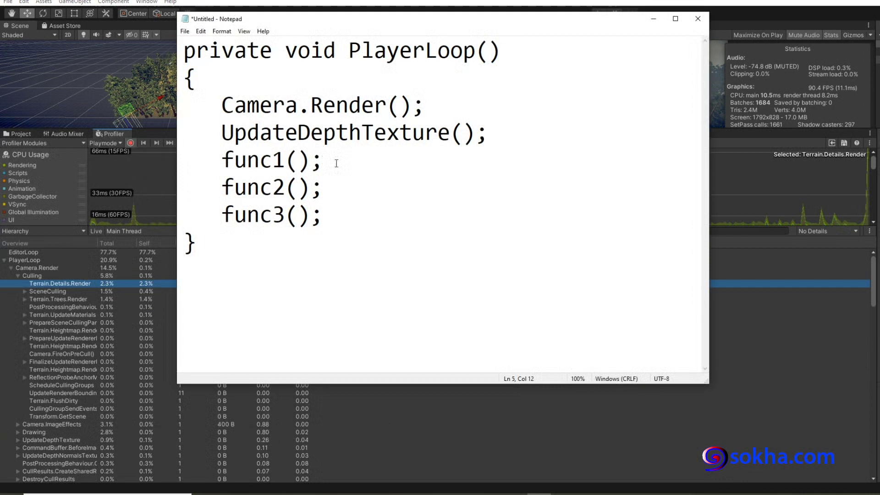
# Type 'private void func1()' with a new body line below the PlayerLoop block
pyautogui.moveTo(335, 164); pyautogui.dragTo(222, 162)
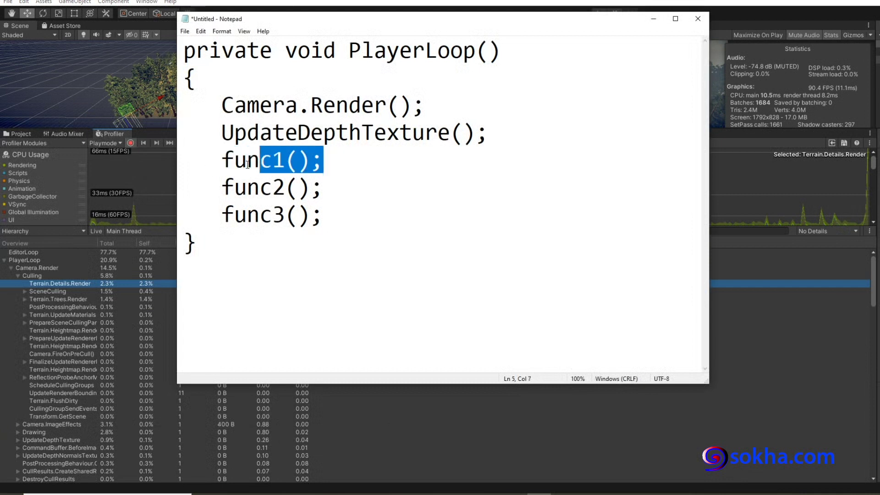
pyautogui.click(208, 241)
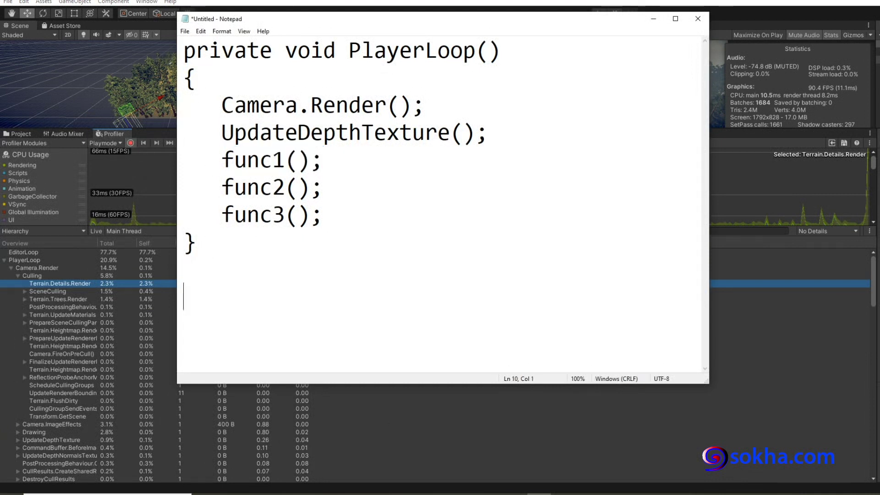
pyautogui.write('private void ')
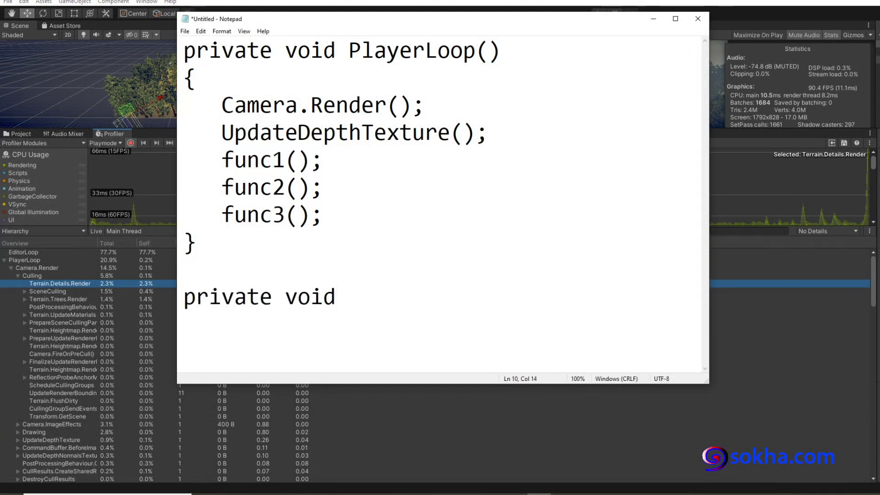
pyautogui.write('func1(')
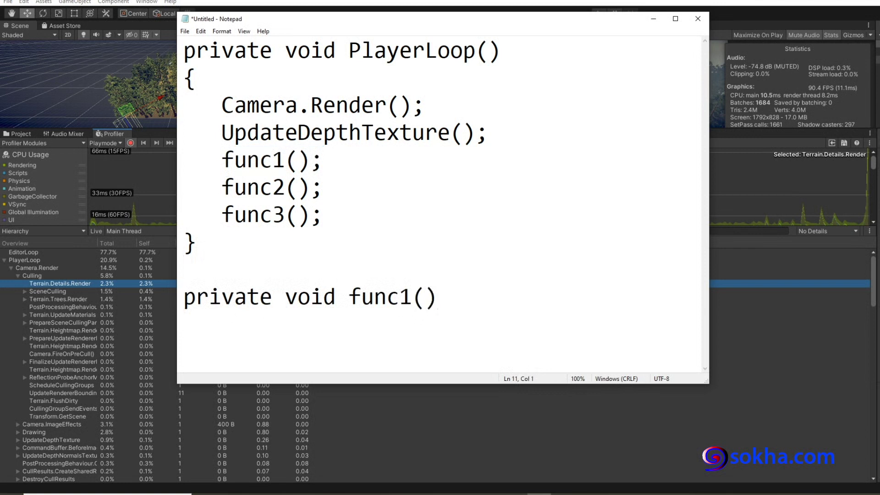
pyautogui.write('{')
pyautogui.press('Return')
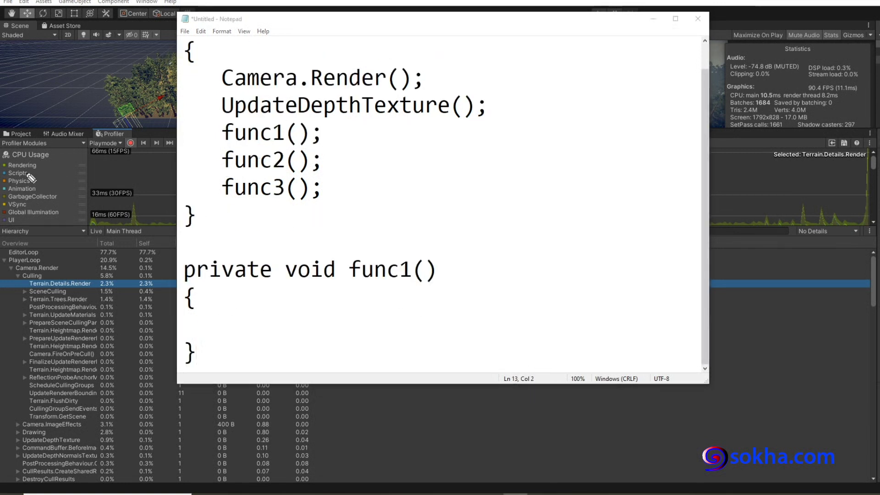
pyautogui.scroll(1, 251, 242)
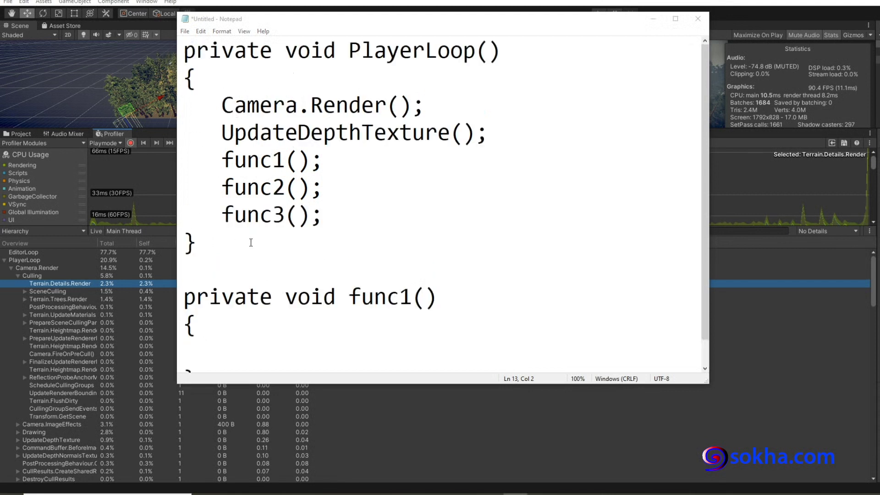
pyautogui.moveTo(223, 67); pyautogui.dragTo(472, 66)
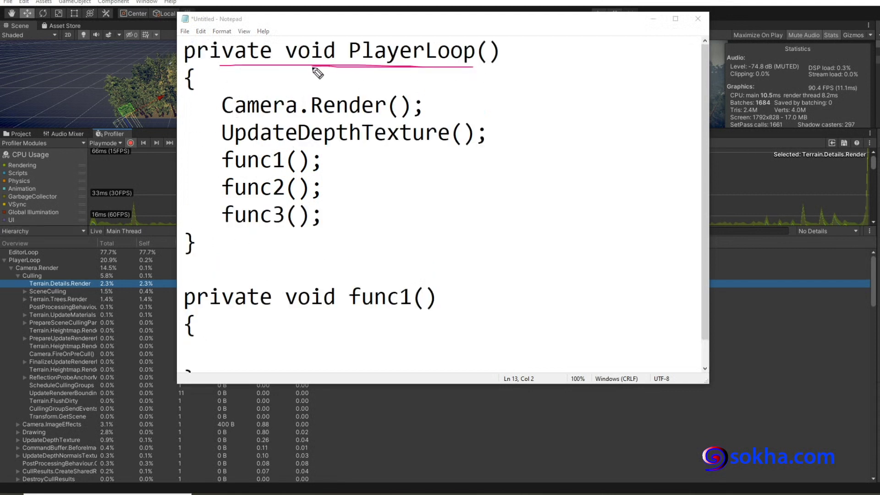
pyautogui.moveTo(179, 76); pyautogui.dragTo(426, 78)
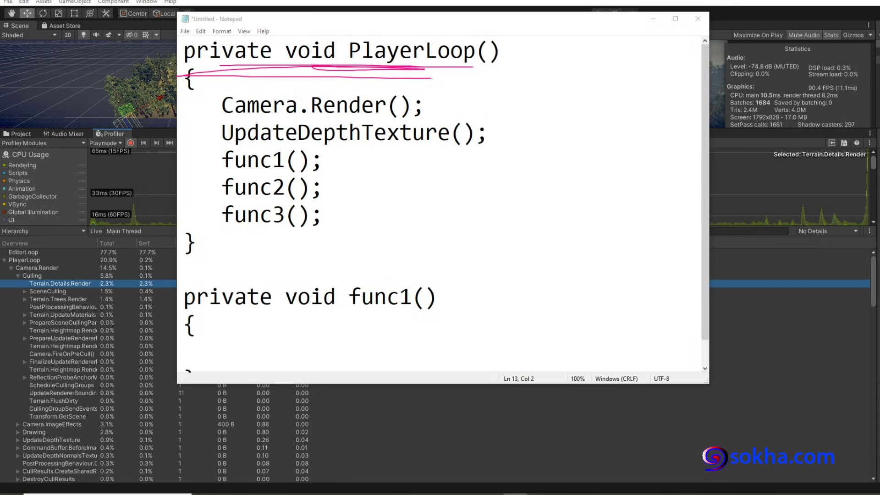
pyautogui.moveTo(183, 159)
pyautogui.mouseDown()
pyautogui.moveTo(222, 161)
pyautogui.moveTo(205, 168)
pyautogui.mouseUp()
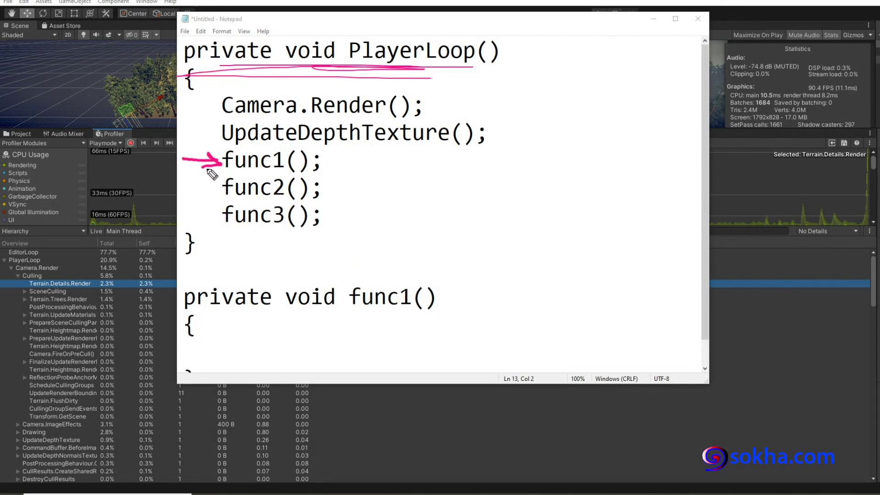
pyautogui.moveTo(329, 159)
pyautogui.mouseDown()
pyautogui.moveTo(385, 291)
pyautogui.moveTo(406, 275)
pyautogui.mouseUp()
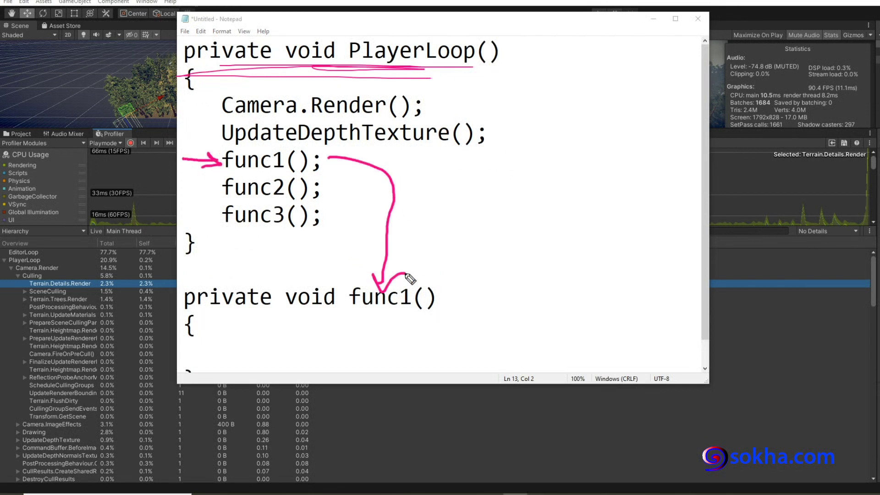
pyautogui.moveTo(200, 351)
pyautogui.mouseDown()
pyautogui.moveTo(352, 347)
pyautogui.moveTo(415, 382)
pyautogui.mouseUp()
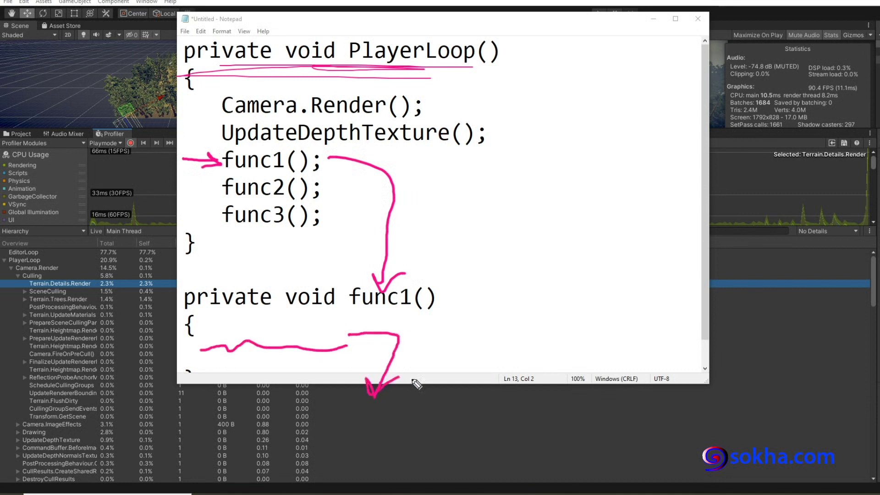
pyautogui.moveTo(289, 414)
pyautogui.mouseDown()
pyautogui.moveTo(424, 413)
pyautogui.moveTo(273, 412)
pyautogui.mouseUp()
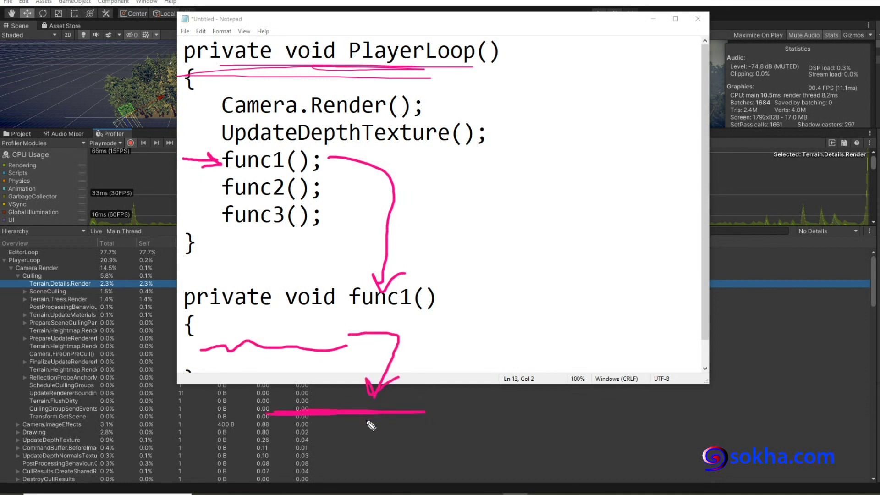
pyautogui.moveTo(367, 426)
pyautogui.mouseDown()
pyautogui.moveTo(524, 435)
pyautogui.moveTo(632, 377)
pyautogui.moveTo(600, 399)
pyautogui.mouseUp()
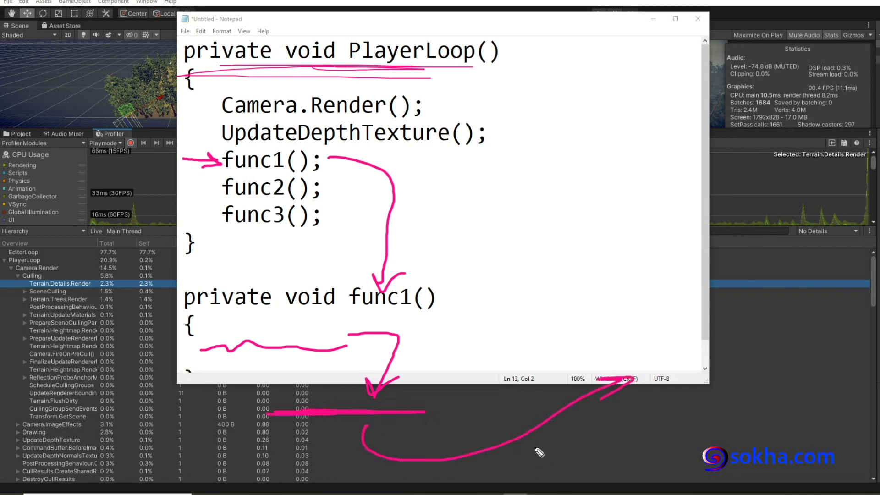
pyautogui.press('e')
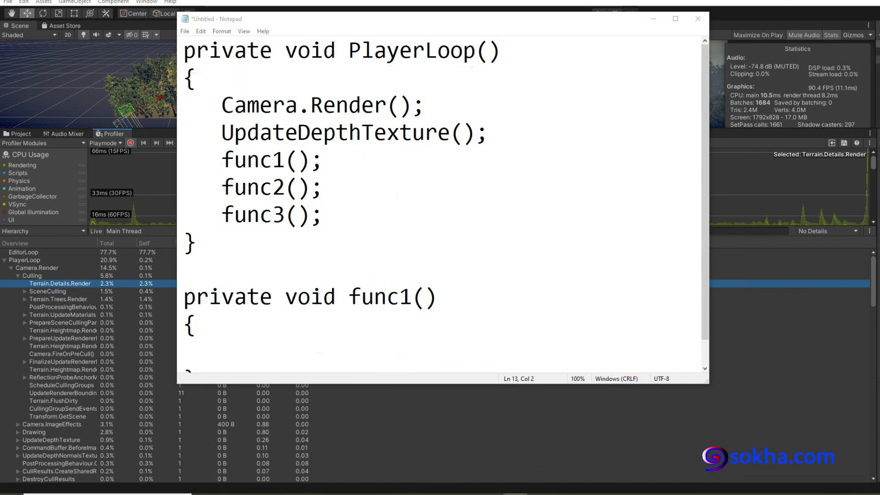
# Walk down PlayerLoop, Camera.Render and Culling, then expand SceneCulling and CullAllVisibleLights
pyautogui.click(654, 19)
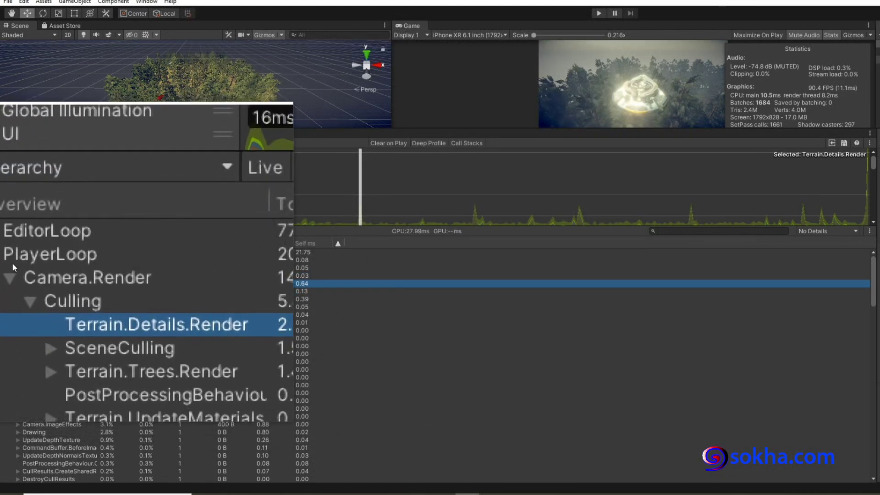
pyautogui.click(15, 262)
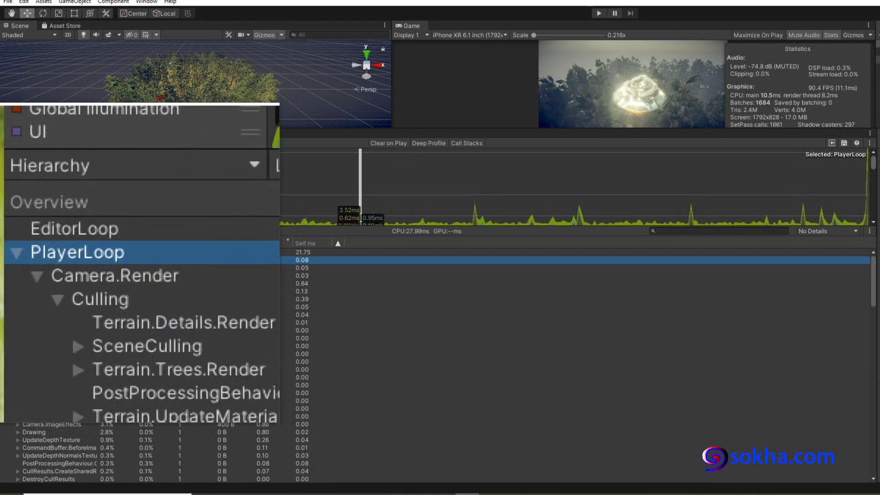
pyautogui.click(15, 268)
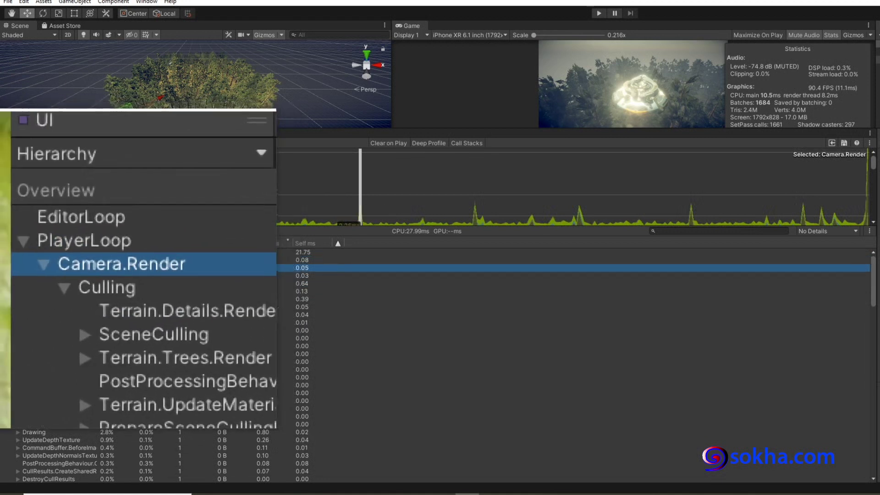
pyautogui.click(23, 275)
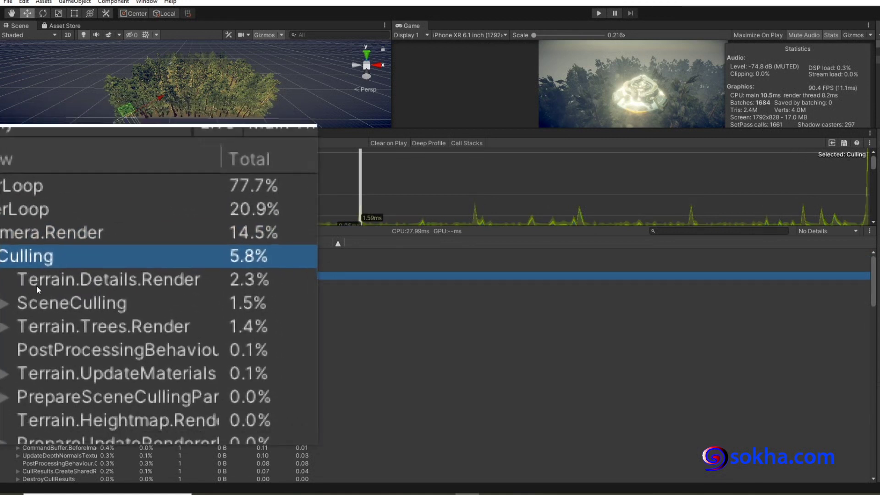
pyautogui.click(18, 283)
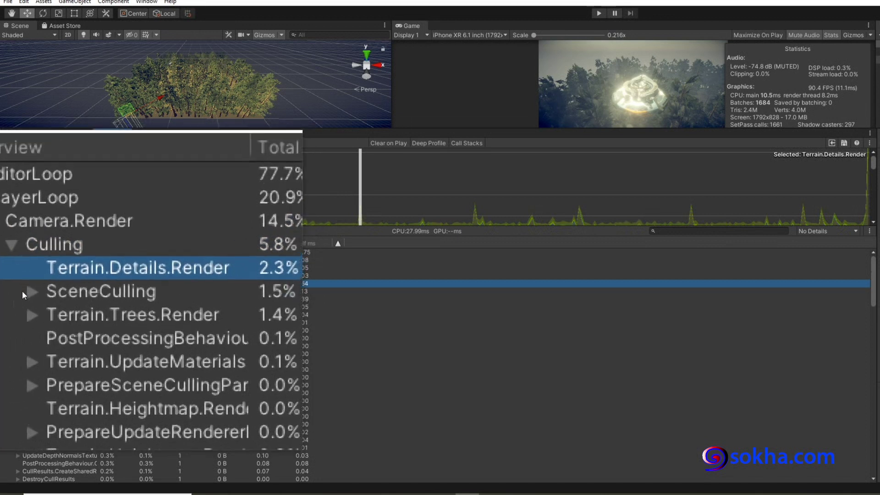
pyautogui.click(24, 290)
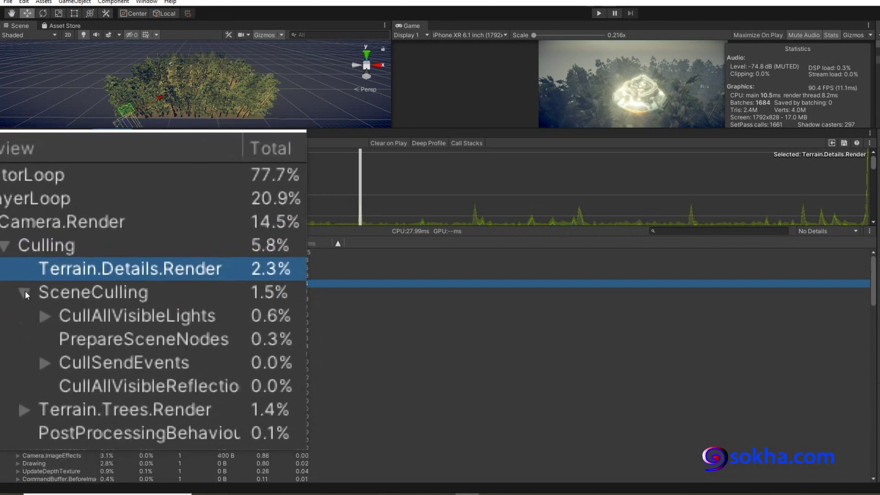
pyautogui.click(33, 291)
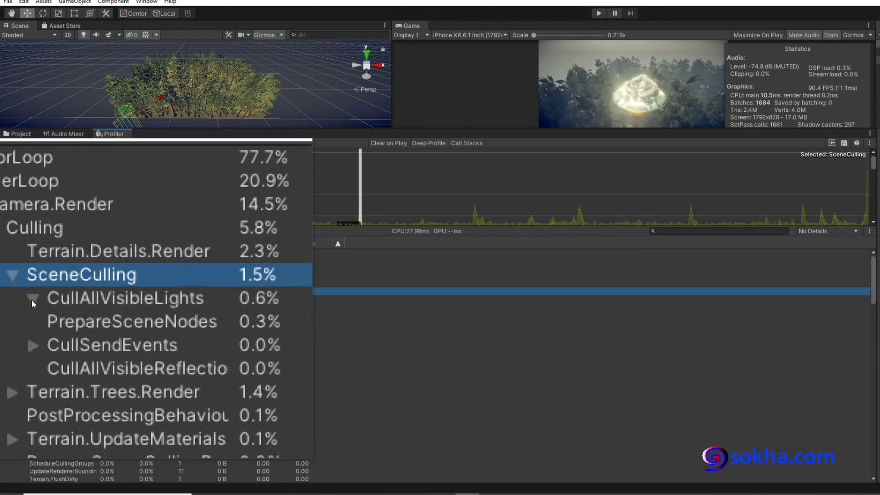
pyautogui.click(31, 299)
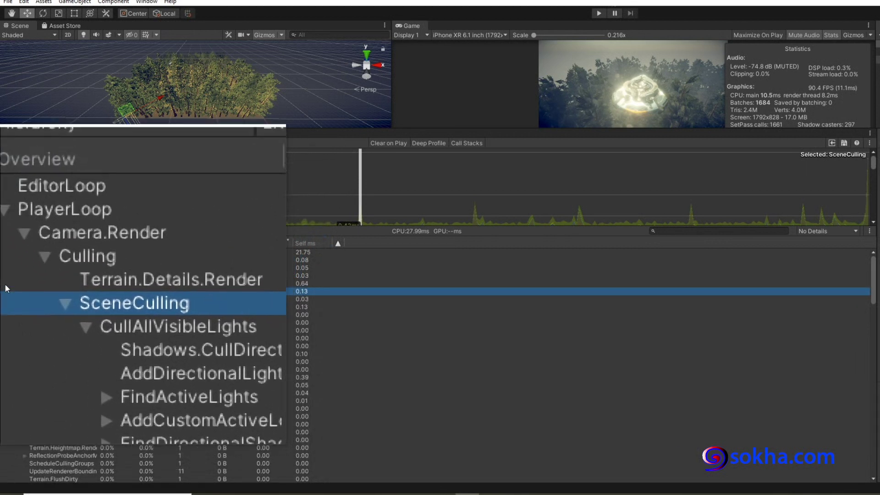
# Select PlayerLoop (20.9% CPU) in the Profiler hierarchy
pyautogui.click(19, 263)
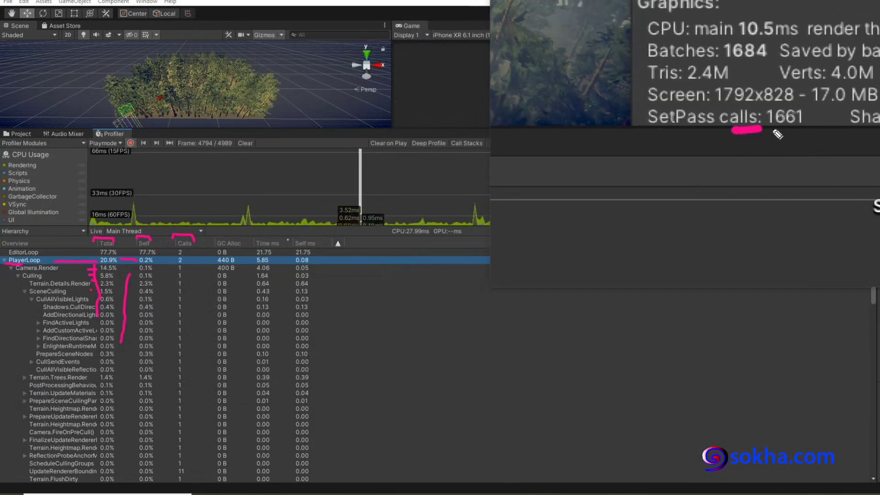
# Underline the 1661 SetPass calls count and mark the Calls column in pink
pyautogui.moveTo(759, 130); pyautogui.dragTo(779, 135)
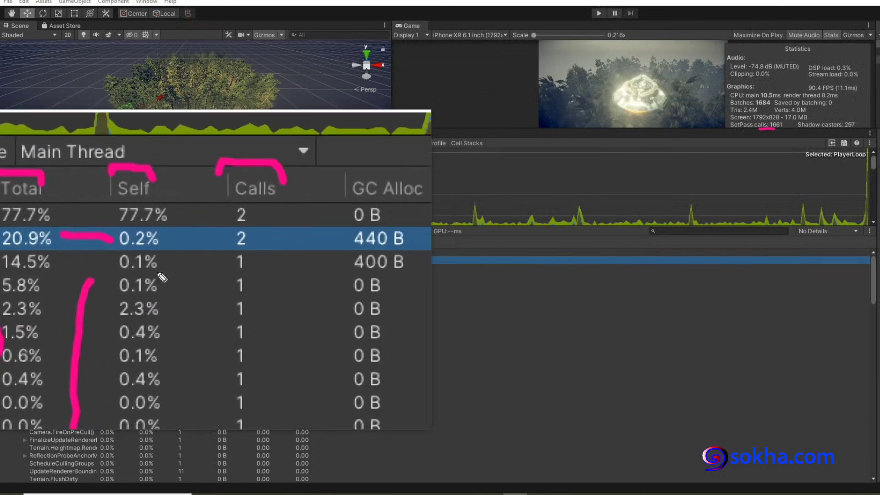
pyautogui.moveTo(142, 259); pyautogui.dragTo(177, 263)
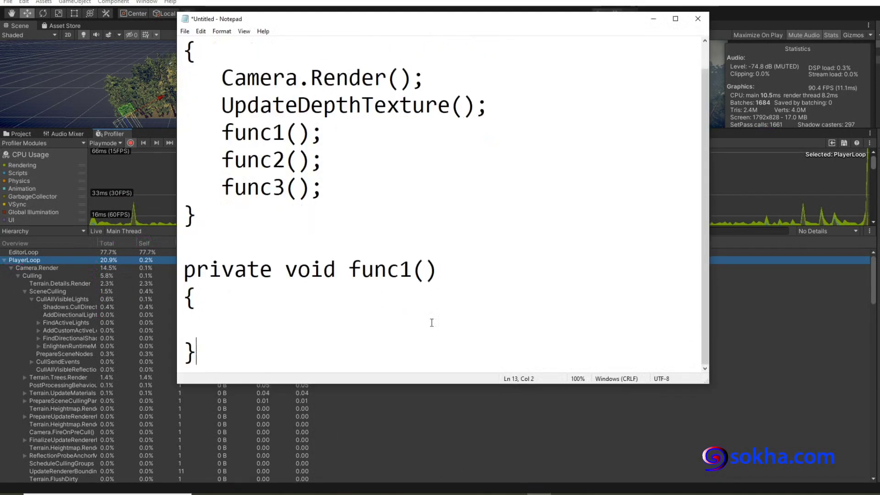
# Write 'GC Alloc = garbage collection allocation' below func1, widen Notepad and highlight 'garbage collection'
pyautogui.press('Return')
pyautogui.press('Return')
pyautogui.write('GC ')
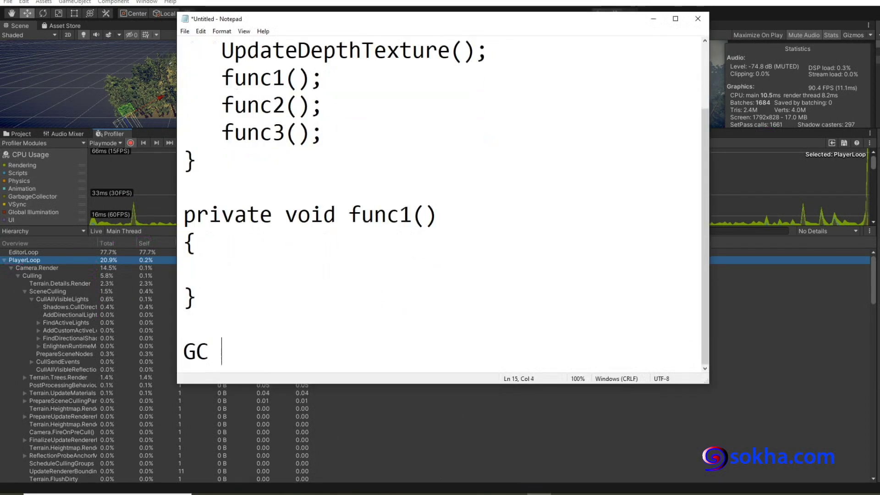
pyautogui.write('Alloc = ')
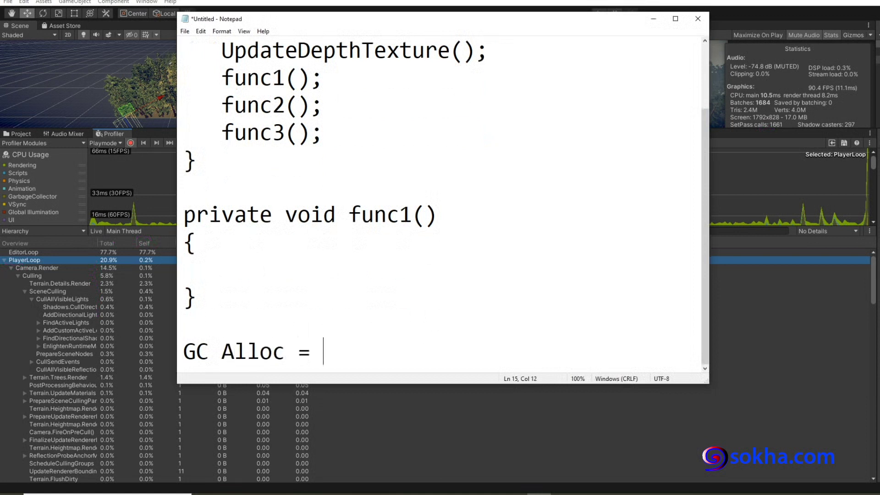
pyautogui.write('garbage collectio')
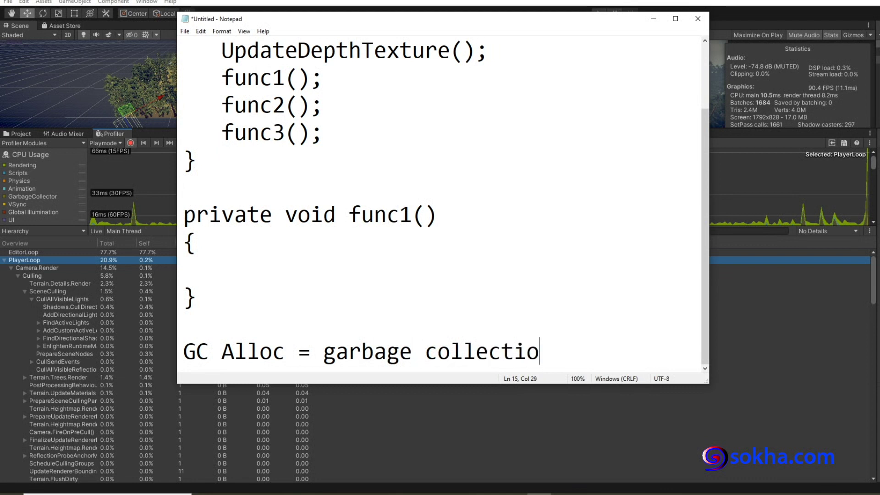
pyautogui.write('n allocation')
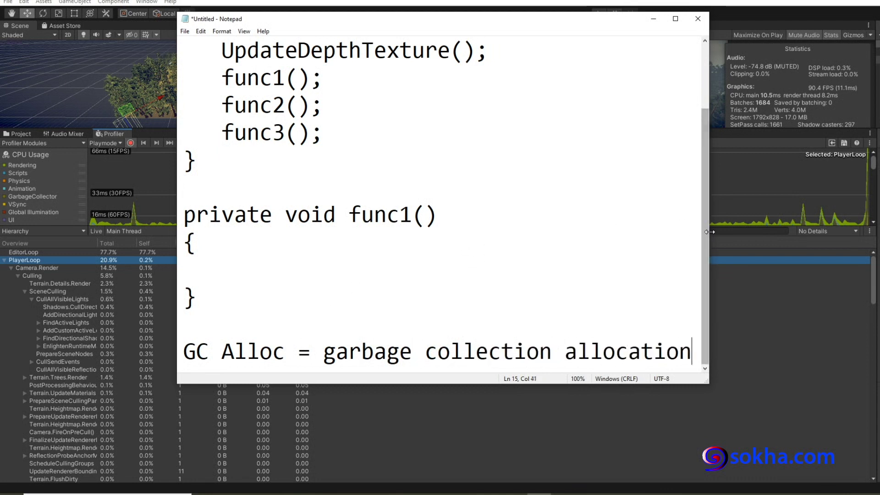
pyautogui.moveTo(709, 234); pyautogui.dragTo(808, 234)
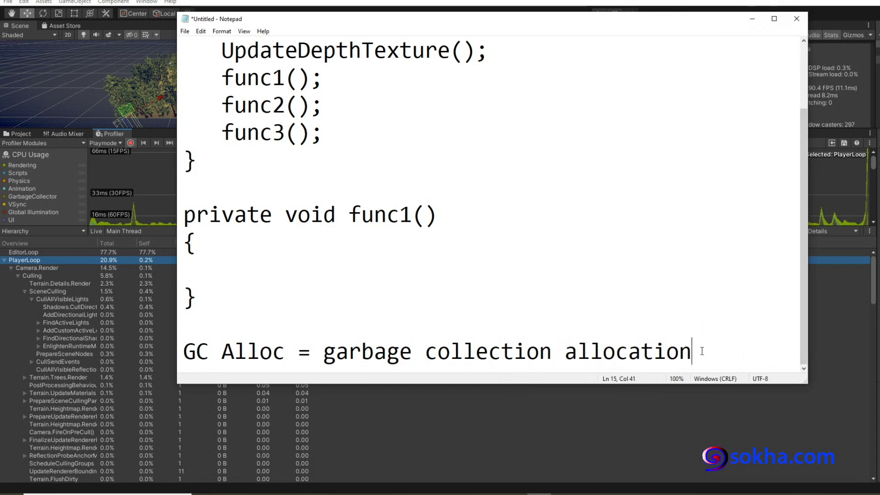
pyautogui.press('Return')
pyautogui.press('Return')
pyautogui.moveTo(323, 297); pyautogui.dragTo(554, 301)
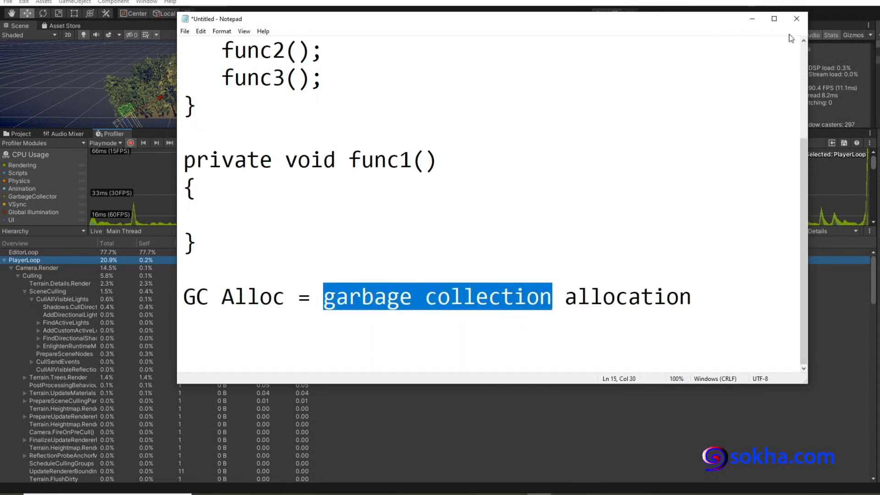
pyautogui.click(752, 19)
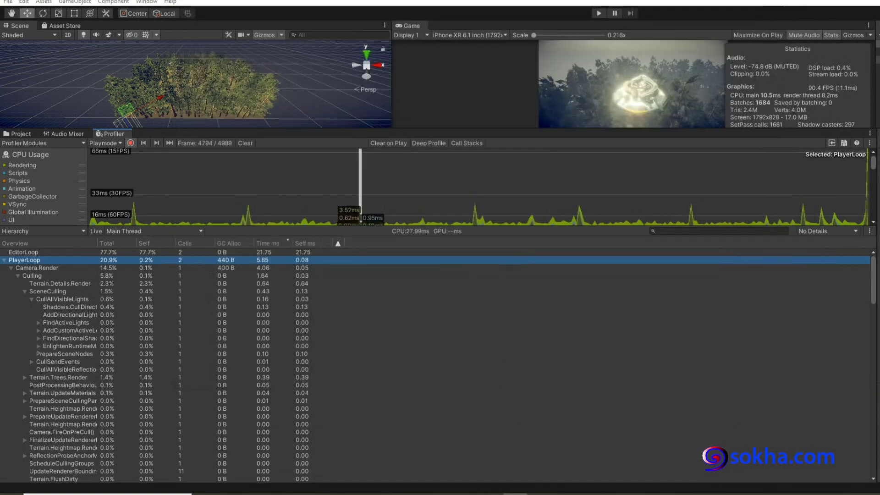
pyautogui.click(515, 494)
pyautogui.scroll(2, 433, 201)
pyautogui.scroll(-1, 434, 202)
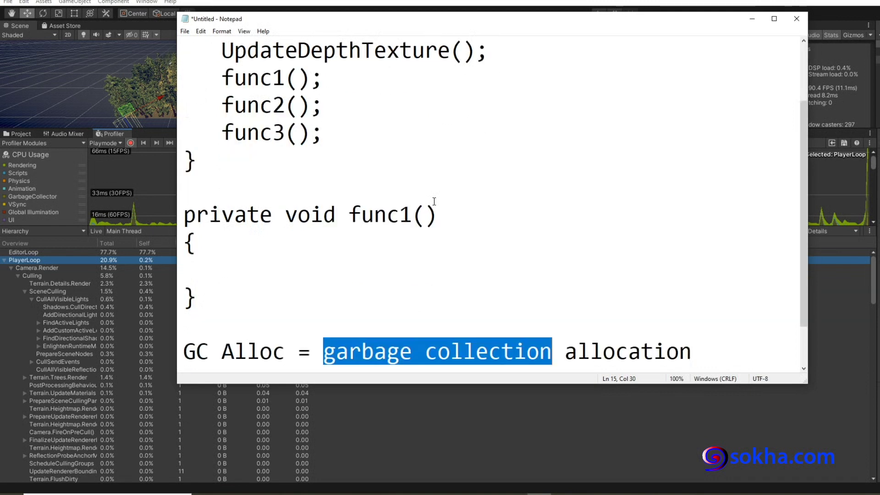
# Circle func1() and draw an arrow from it to a handwritten '400 B', noting 'byte'
pyautogui.moveTo(195, 228)
pyautogui.mouseDown()
pyautogui.moveTo(435, 235)
pyautogui.moveTo(283, 194)
pyautogui.moveTo(186, 221)
pyautogui.mouseUp()
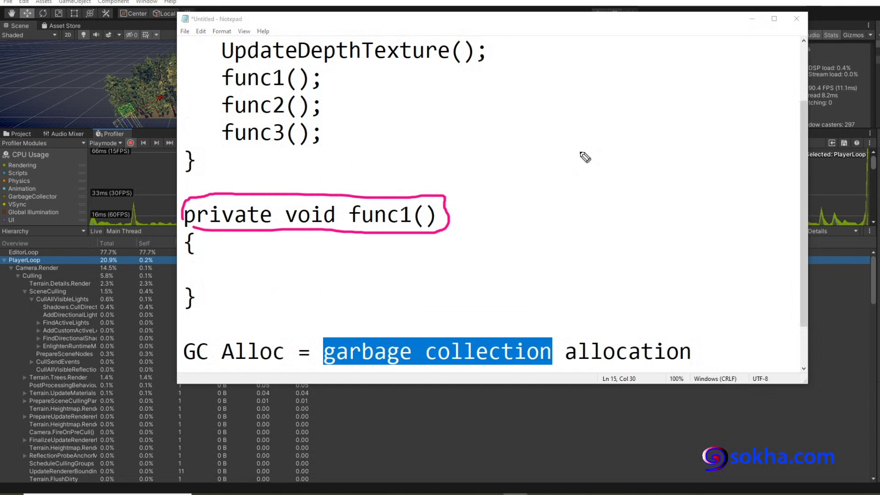
pyautogui.moveTo(561, 171); pyautogui.dragTo(565, 188)
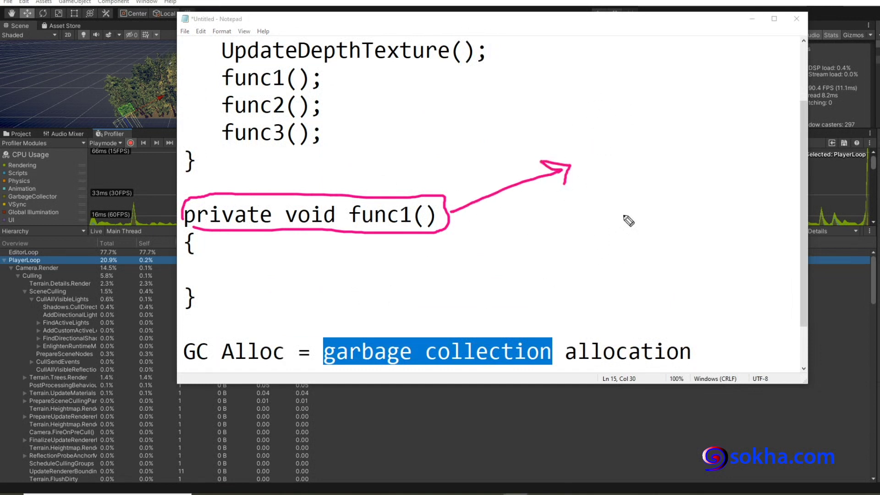
pyautogui.moveTo(618, 128)
pyautogui.mouseDown()
pyautogui.moveTo(640, 156)
pyautogui.moveTo(620, 175)
pyautogui.mouseUp()
pyautogui.moveTo(651, 132)
pyautogui.mouseDown()
pyautogui.moveTo(648, 164)
pyautogui.moveTo(656, 134)
pyautogui.mouseUp()
pyautogui.moveTo(688, 130)
pyautogui.mouseDown()
pyautogui.moveTo(687, 158)
pyautogui.moveTo(687, 124)
pyautogui.moveTo(718, 156)
pyautogui.mouseUp()
pyautogui.moveTo(719, 120); pyautogui.dragTo(718, 155)
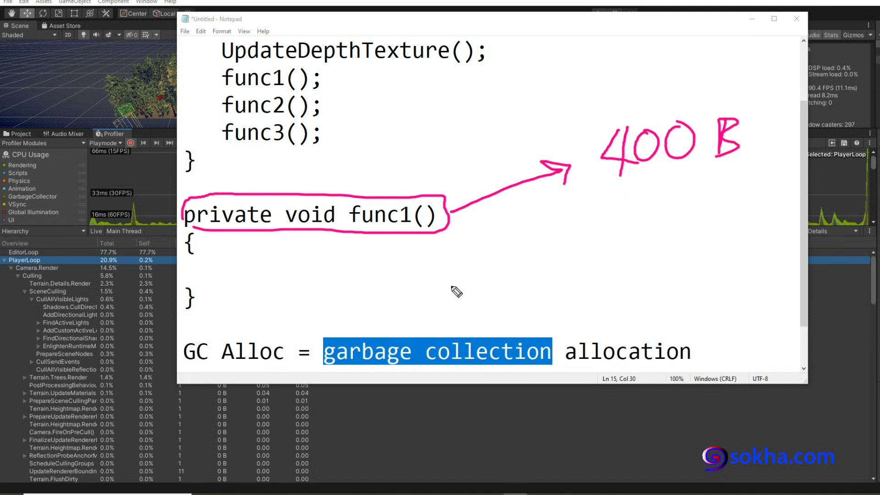
pyautogui.moveTo(724, 125)
pyautogui.mouseDown()
pyautogui.moveTo(740, 149)
pyautogui.moveTo(732, 159)
pyautogui.mouseUp()
pyautogui.moveTo(710, 58)
pyautogui.mouseDown()
pyautogui.moveTo(714, 102)
pyautogui.moveTo(735, 123)
pyautogui.mouseUp()
pyautogui.moveTo(759, 57); pyautogui.dragTo(759, 96)
pyautogui.moveTo(750, 80); pyautogui.dragTo(771, 78)
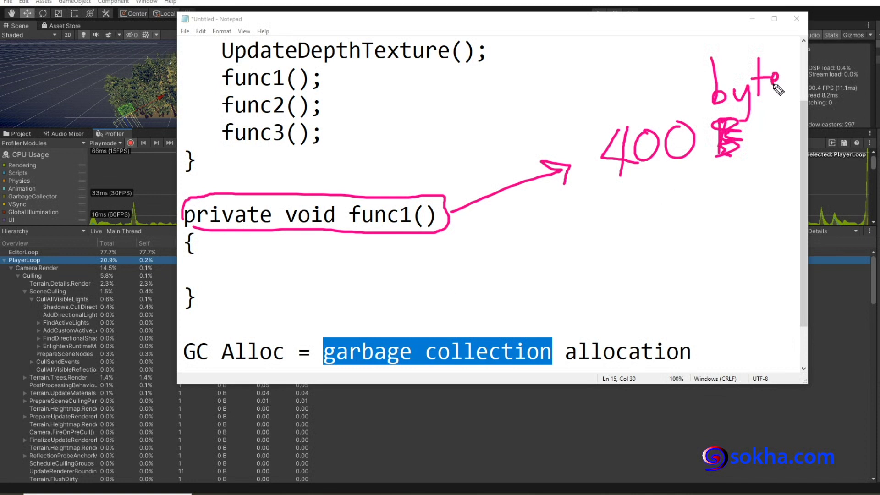
pyautogui.moveTo(713, 100); pyautogui.dragTo(763, 90)
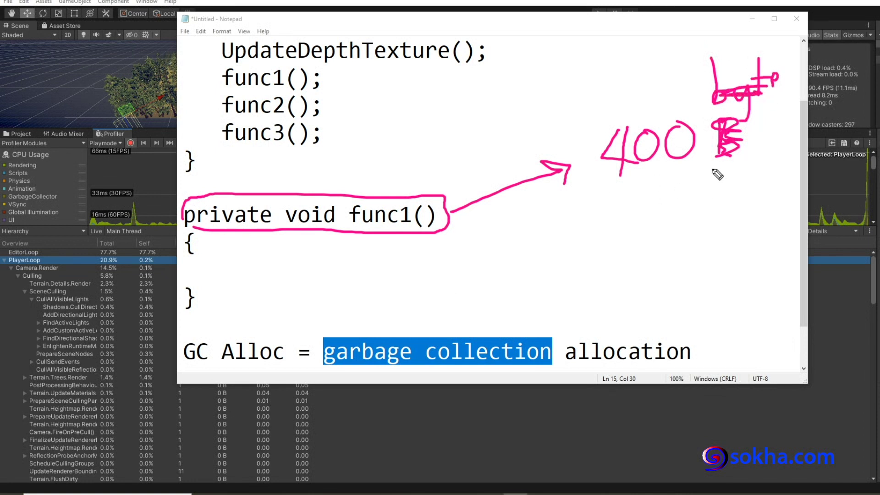
# Write 'b = bit' and 'B = byte' below the arrow and underline 400
pyautogui.moveTo(554, 214)
pyautogui.mouseDown()
pyautogui.moveTo(570, 262)
pyautogui.moveTo(552, 262)
pyautogui.mouseUp()
pyautogui.moveTo(604, 241); pyautogui.dragTo(643, 248)
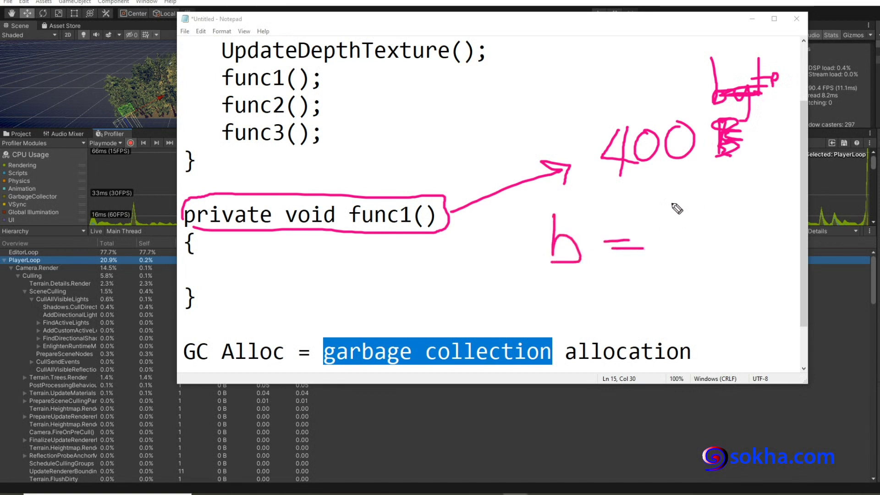
pyautogui.moveTo(671, 203); pyautogui.dragTo(693, 241)
pyautogui.moveTo(720, 196)
pyautogui.mouseDown()
pyautogui.moveTo(721, 240)
pyautogui.moveTo(744, 212)
pyautogui.mouseUp()
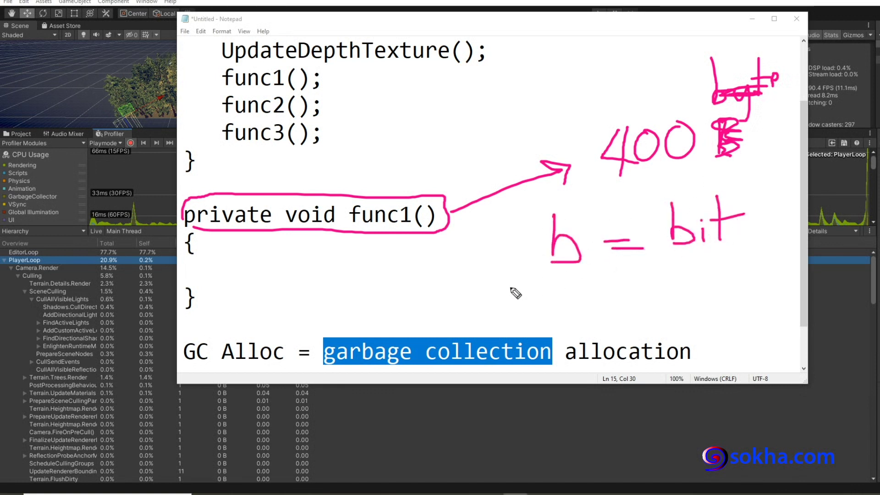
pyautogui.moveTo(553, 277)
pyautogui.mouseDown()
pyautogui.moveTo(555, 299)
pyautogui.moveTo(537, 305)
pyautogui.mouseUp()
pyautogui.moveTo(612, 277)
pyautogui.mouseDown()
pyautogui.moveTo(644, 276)
pyautogui.moveTo(644, 286)
pyautogui.mouseUp()
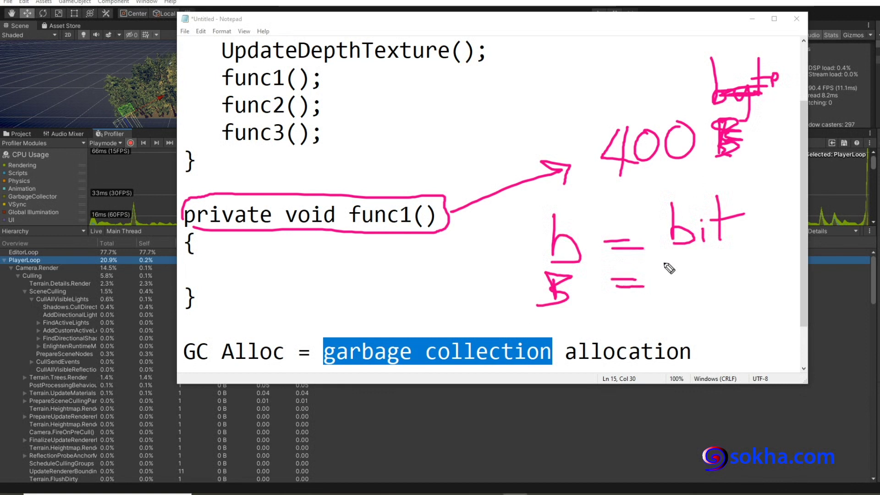
pyautogui.moveTo(662, 255)
pyautogui.mouseDown()
pyautogui.moveTo(665, 288)
pyautogui.moveTo(701, 296)
pyautogui.mouseUp()
pyautogui.moveTo(710, 273); pyautogui.dragTo(690, 319)
pyautogui.moveTo(718, 255)
pyautogui.mouseDown()
pyautogui.moveTo(713, 288)
pyautogui.moveTo(737, 261)
pyautogui.moveTo(749, 280)
pyautogui.mouseUp()
pyautogui.moveTo(609, 175); pyautogui.dragTo(688, 173)
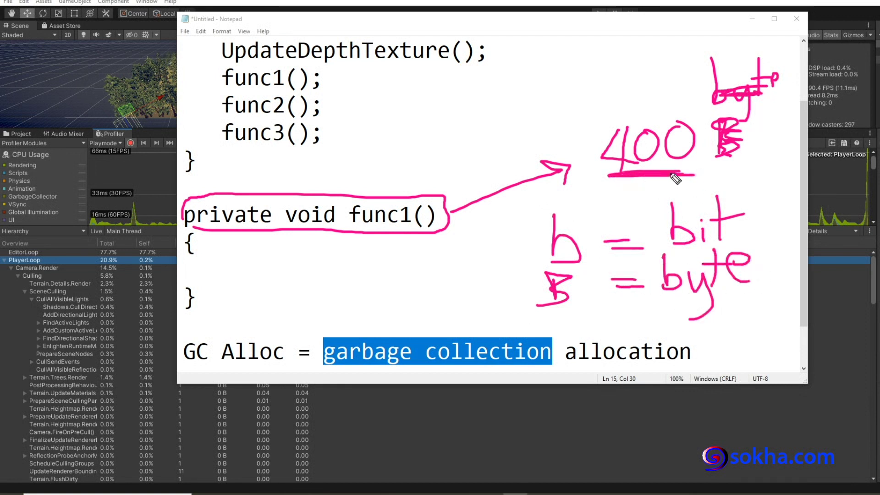
# Mark func1's empty braces, cross out 400, then clear the ink and minimise Notepad
pyautogui.moveTo(278, 230); pyautogui.dragTo(415, 234)
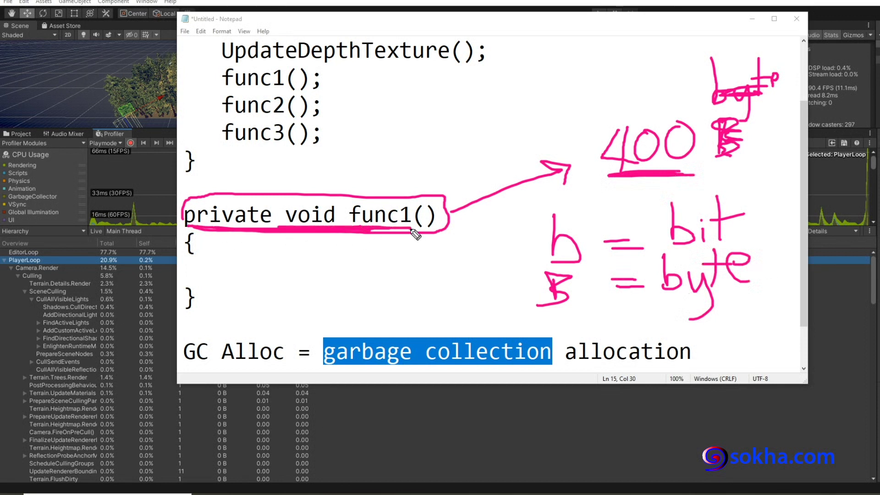
pyautogui.moveTo(194, 245)
pyautogui.mouseDown()
pyautogui.moveTo(194, 295)
pyautogui.moveTo(274, 311)
pyautogui.mouseUp()
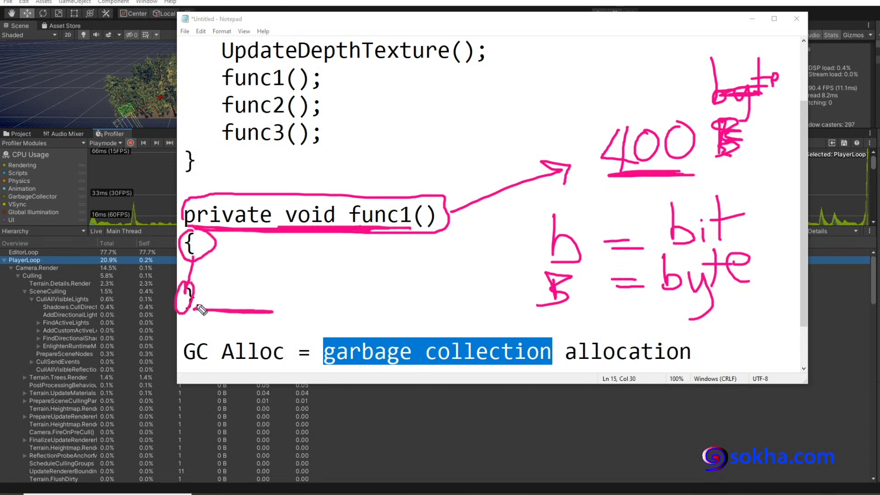
pyautogui.moveTo(209, 298); pyautogui.dragTo(206, 313)
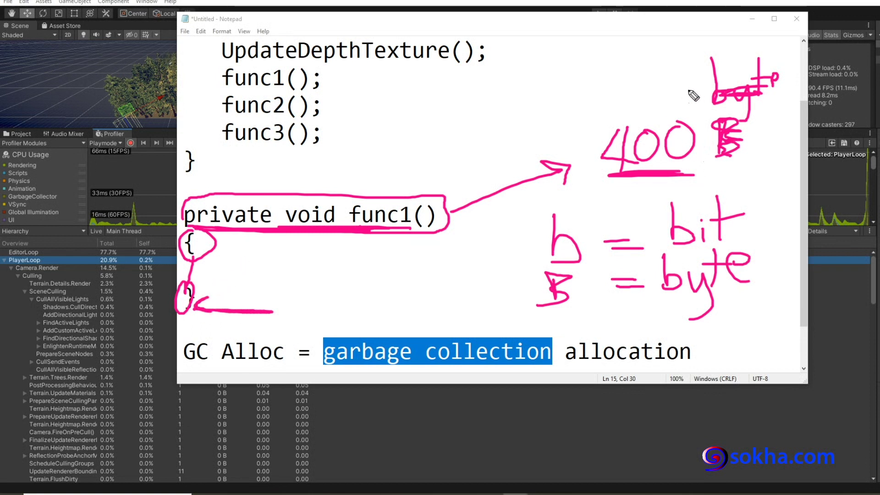
pyautogui.moveTo(691, 91); pyautogui.dragTo(607, 187)
pyautogui.moveTo(596, 109); pyautogui.dragTo(723, 158)
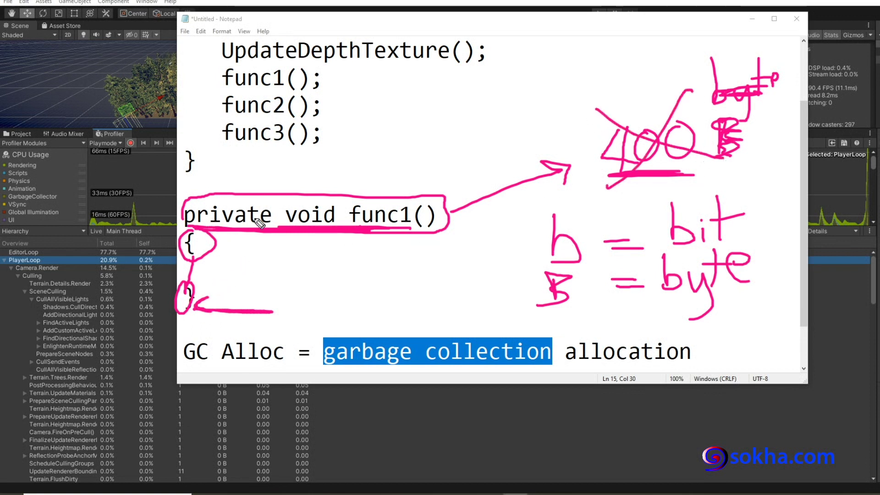
pyautogui.moveTo(259, 224)
pyautogui.mouseDown()
pyautogui.moveTo(190, 294)
pyautogui.moveTo(197, 275)
pyautogui.moveTo(252, 242)
pyautogui.mouseUp()
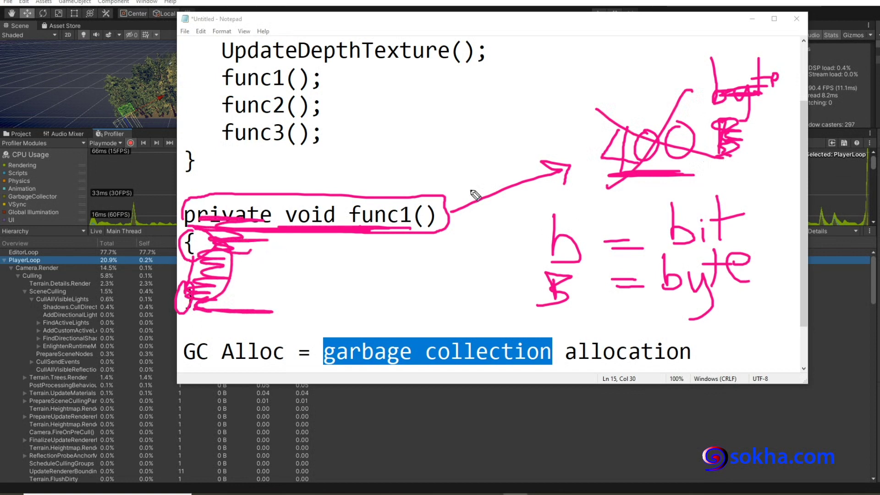
pyautogui.moveTo(472, 111)
pyautogui.mouseDown()
pyautogui.moveTo(600, 136)
pyautogui.moveTo(563, 152)
pyautogui.mouseUp()
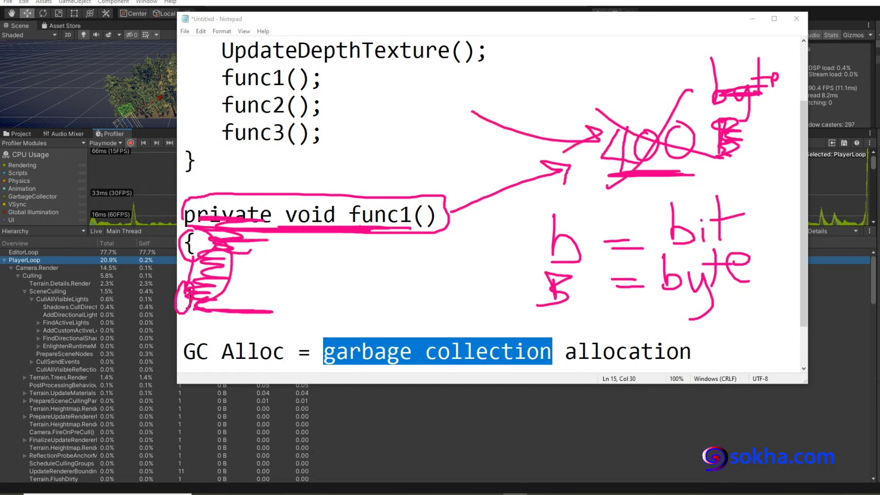
pyautogui.press('Escape')
pyautogui.click(752, 19)
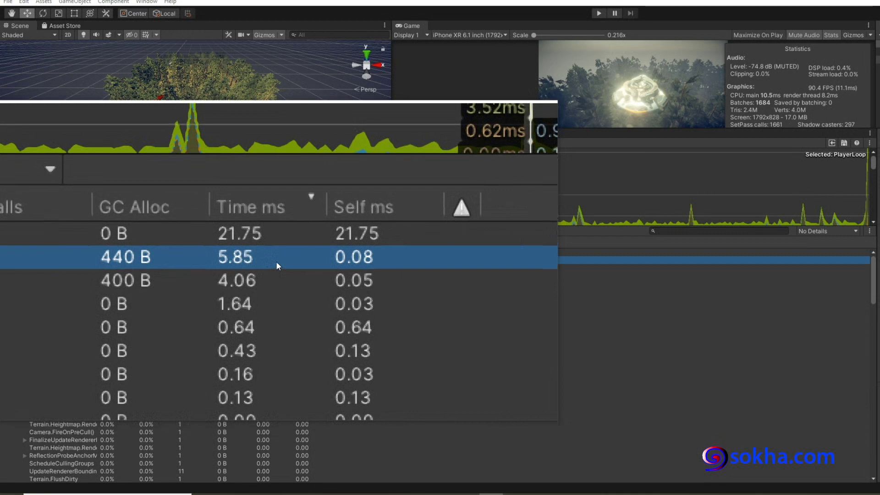
# Mark the Time ms header and PlayerLoop, and circle 440 B linking it to 5.85
pyautogui.moveTo(234, 205); pyautogui.dragTo(313, 212)
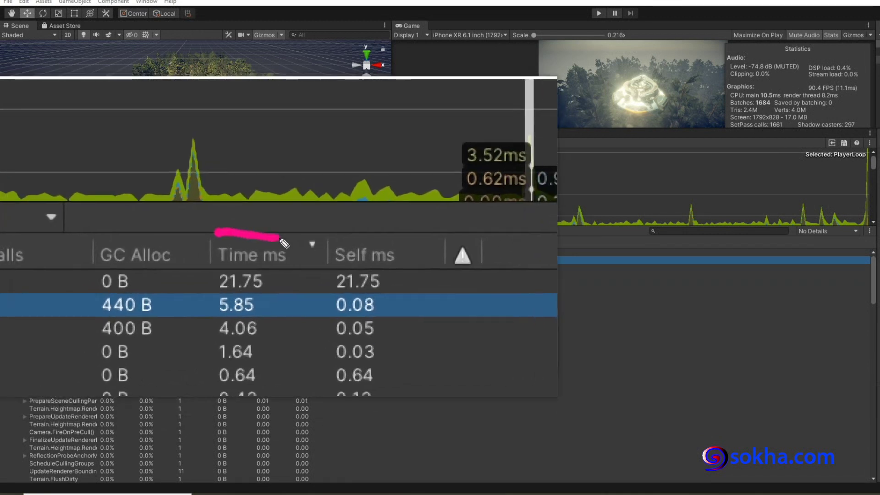
pyautogui.moveTo(204, 259); pyautogui.dragTo(272, 266)
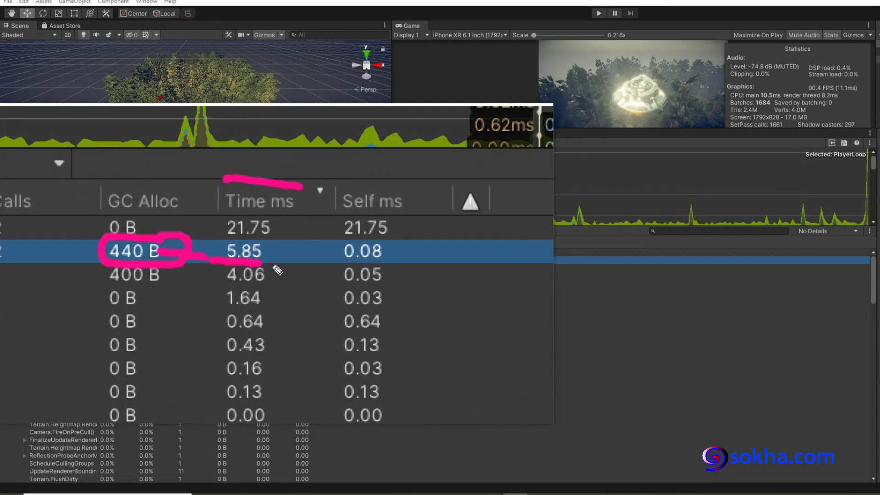
pyautogui.moveTo(229, 247); pyautogui.dragTo(277, 244)
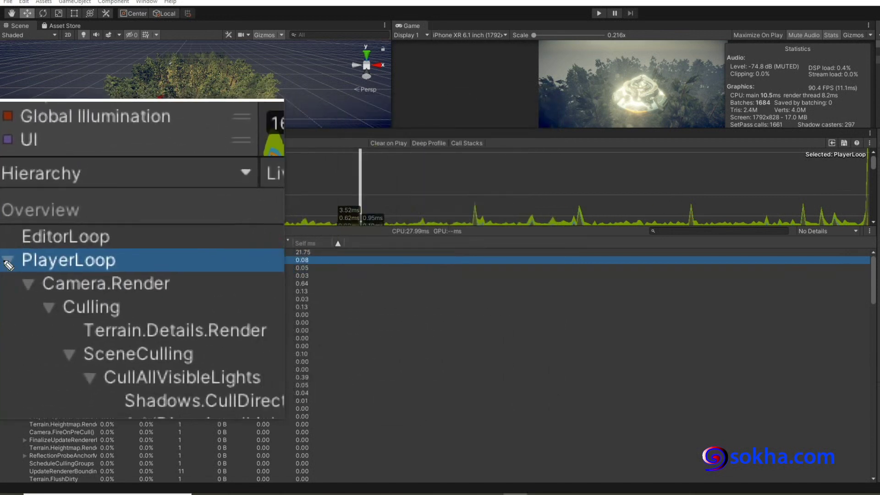
pyautogui.click(8, 265)
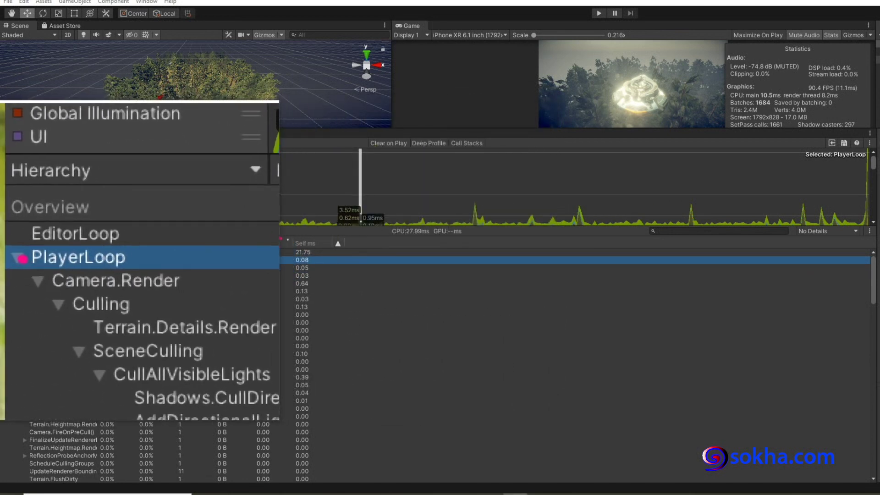
pyautogui.moveTo(41, 178); pyautogui.dragTo(43, 316)
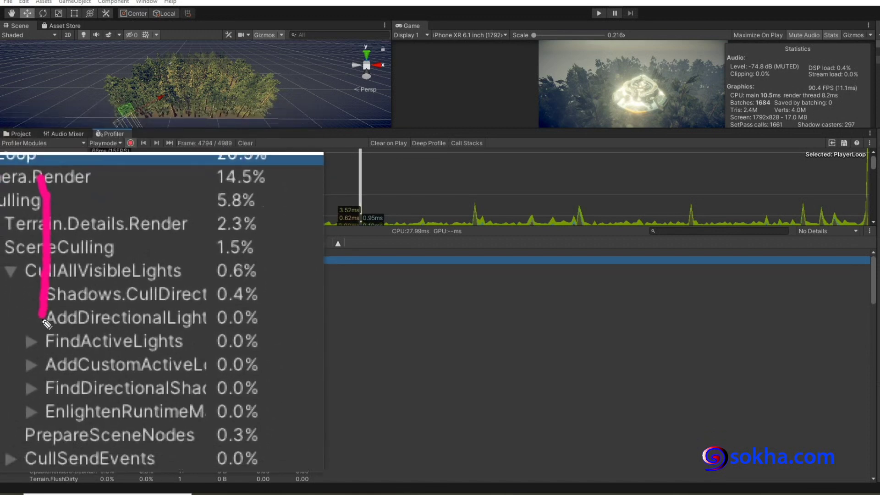
pyautogui.moveTo(231, 182); pyautogui.dragTo(308, 189)
pyautogui.moveTo(259, 214); pyautogui.dragTo(301, 215)
pyautogui.moveTo(193, 240)
pyautogui.mouseDown()
pyautogui.moveTo(168, 255)
pyautogui.moveTo(273, 268)
pyautogui.mouseUp()
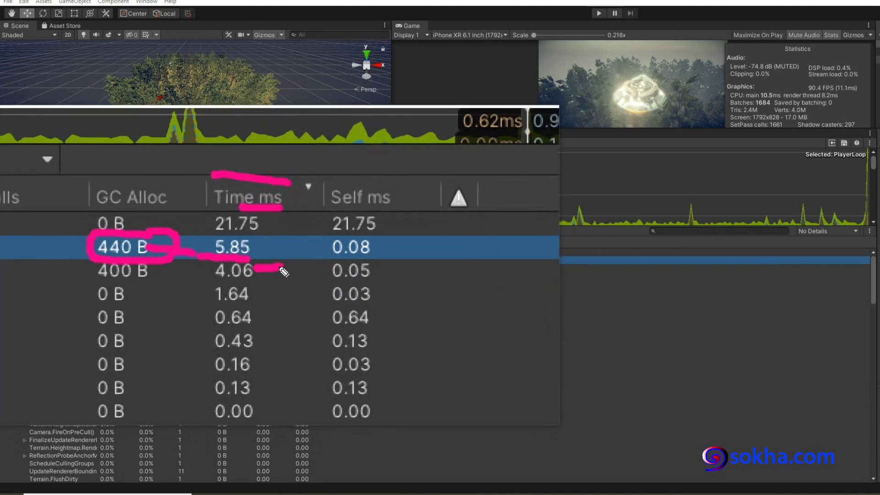
# Mark the 4.06 ms Camera.Render, 1.64 ms Culling and 0.64 row times, then clear the notes
pyautogui.moveTo(253, 271); pyautogui.dragTo(284, 271)
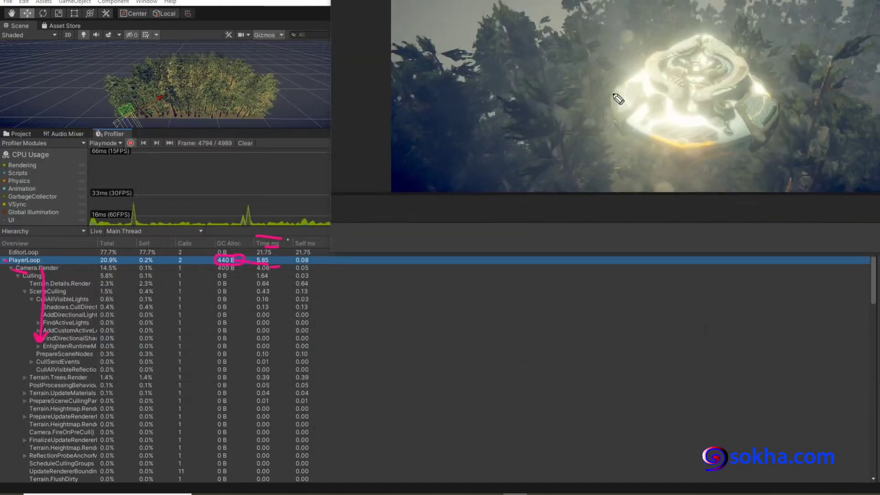
pyautogui.moveTo(712, 76)
pyautogui.mouseDown()
pyautogui.moveTo(651, 58)
pyautogui.moveTo(660, 69)
pyautogui.mouseUp()
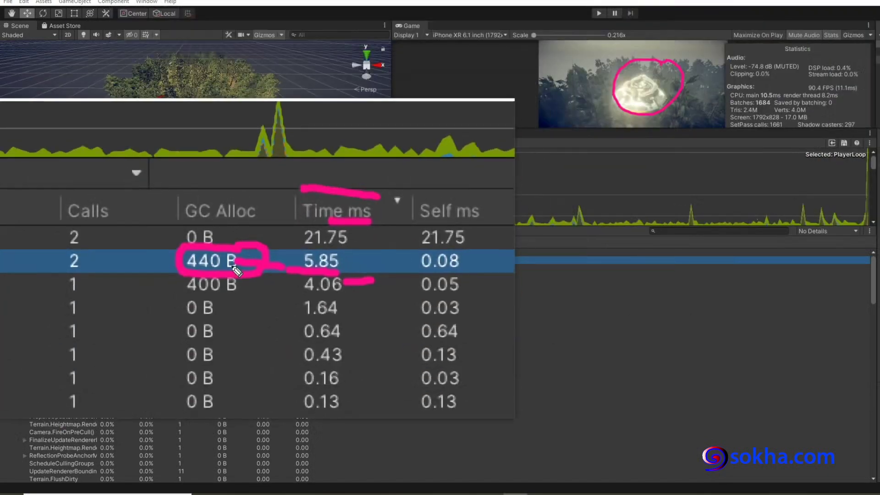
pyautogui.moveTo(271, 266); pyautogui.dragTo(251, 266)
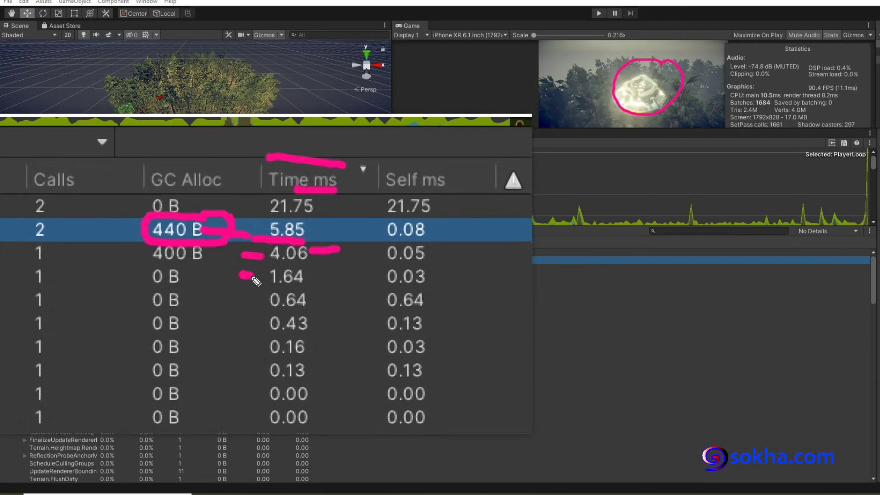
pyautogui.moveTo(238, 274); pyautogui.dragTo(256, 280)
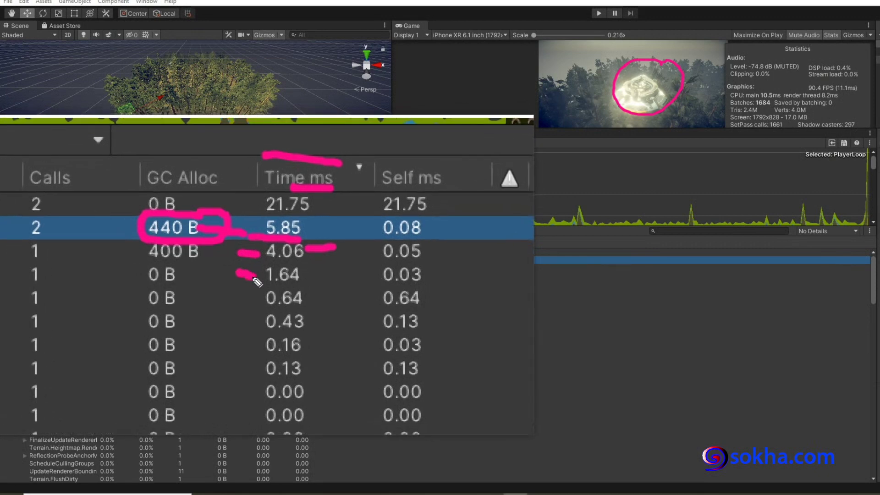
pyautogui.moveTo(92, 429); pyautogui.dragTo(23, 275)
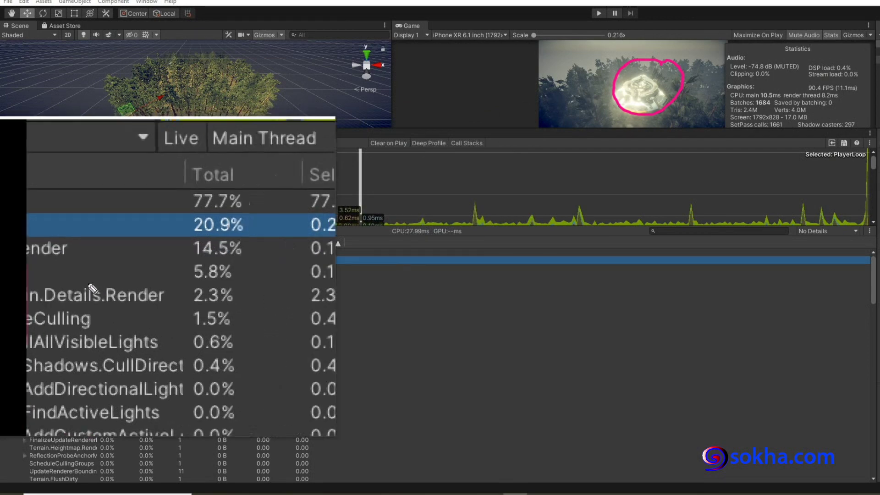
pyautogui.moveTo(256, 286)
pyautogui.mouseDown()
pyautogui.moveTo(285, 287)
pyautogui.moveTo(278, 364)
pyautogui.mouseUp()
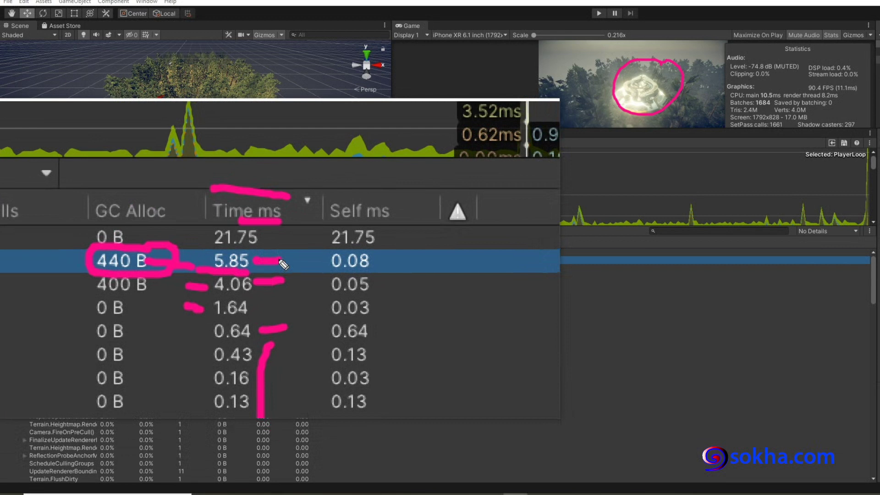
pyautogui.press('e')
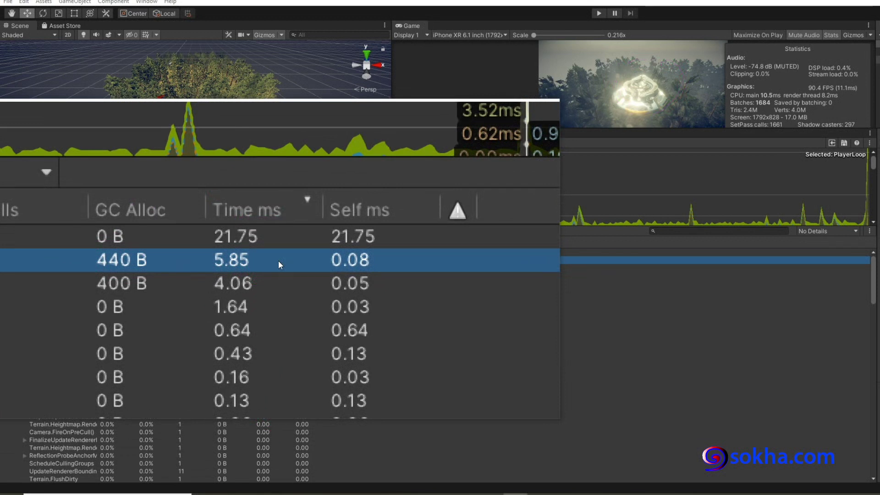
# Mark PlayerLoop's 0.08 self time, bracket the Self ms header, and underline Culling's 1.64 row
pyautogui.moveTo(283, 253); pyautogui.dragTo(315, 284)
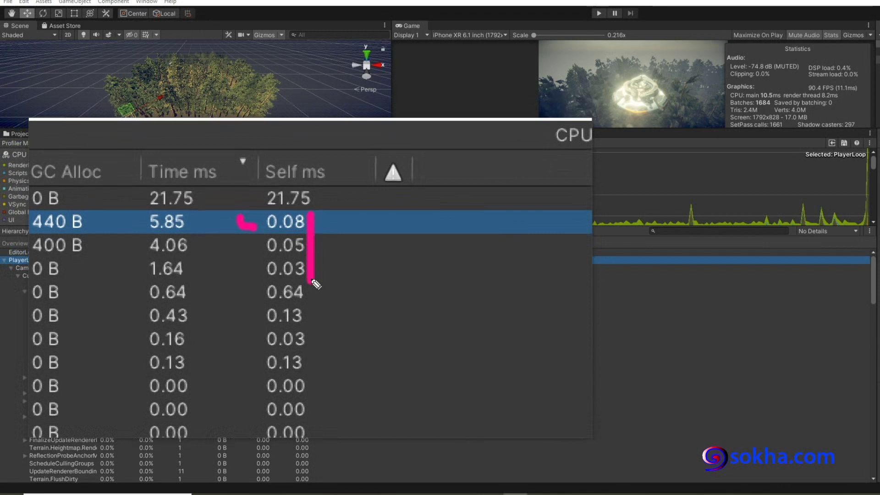
pyautogui.moveTo(270, 181)
pyautogui.mouseDown()
pyautogui.moveTo(298, 187)
pyautogui.moveTo(323, 248)
pyautogui.mouseUp()
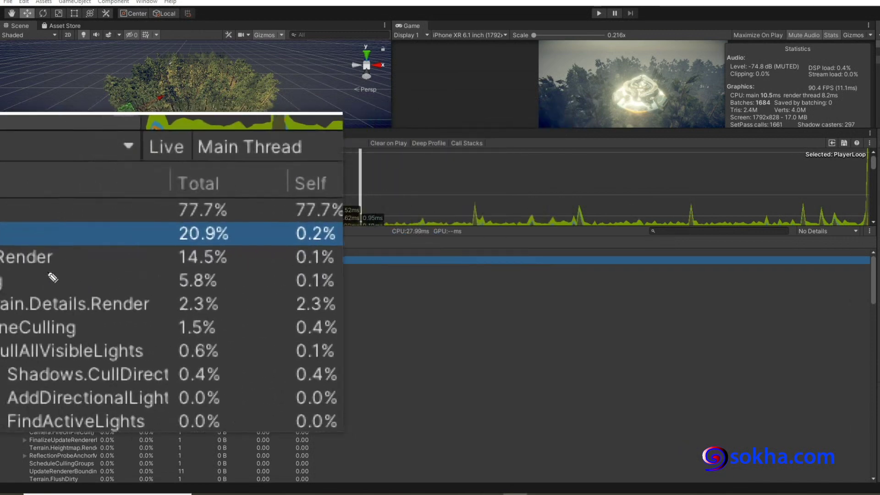
pyautogui.moveTo(102, 275); pyautogui.dragTo(154, 276)
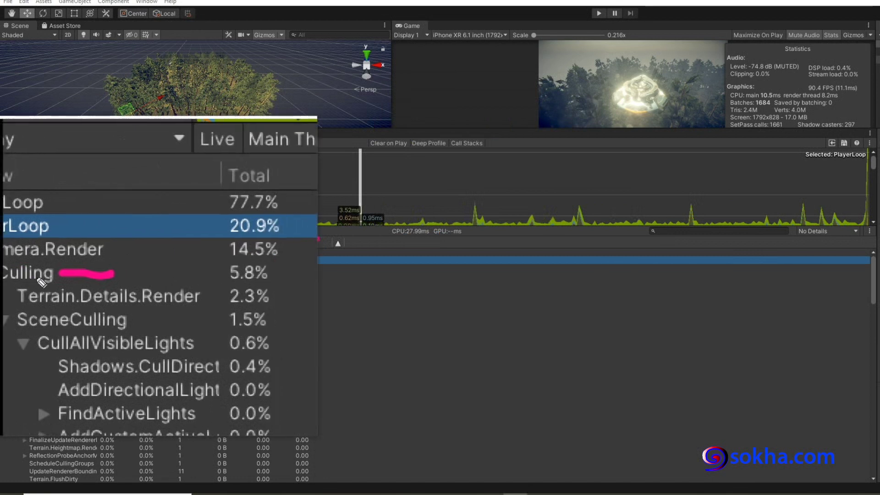
pyautogui.moveTo(138, 276); pyautogui.dragTo(216, 281)
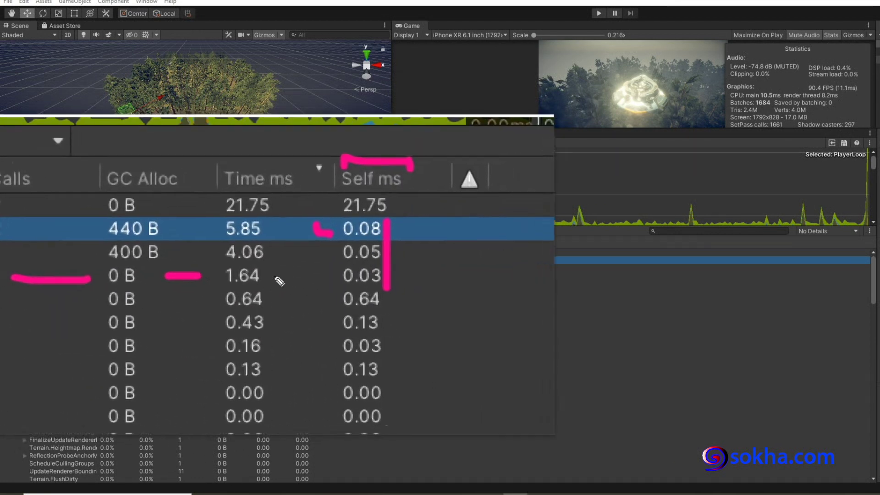
pyautogui.moveTo(314, 277); pyautogui.dragTo(341, 282)
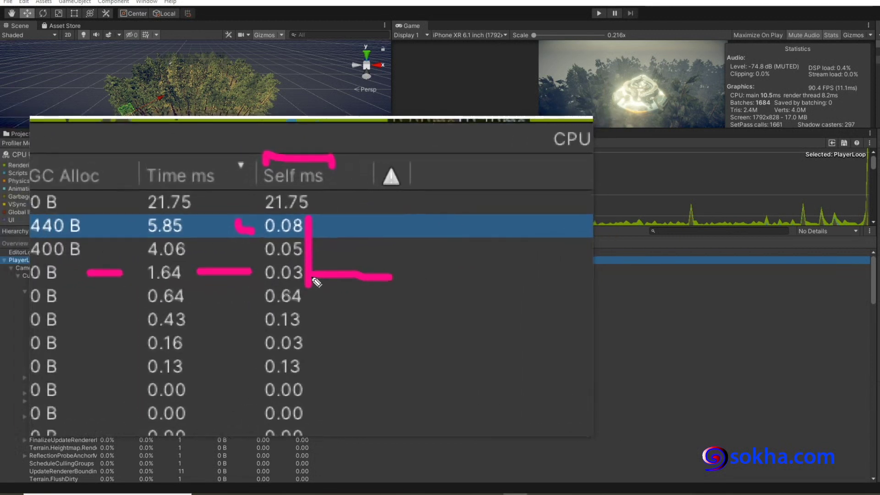
pyautogui.moveTo(315, 196); pyautogui.dragTo(350, 206)
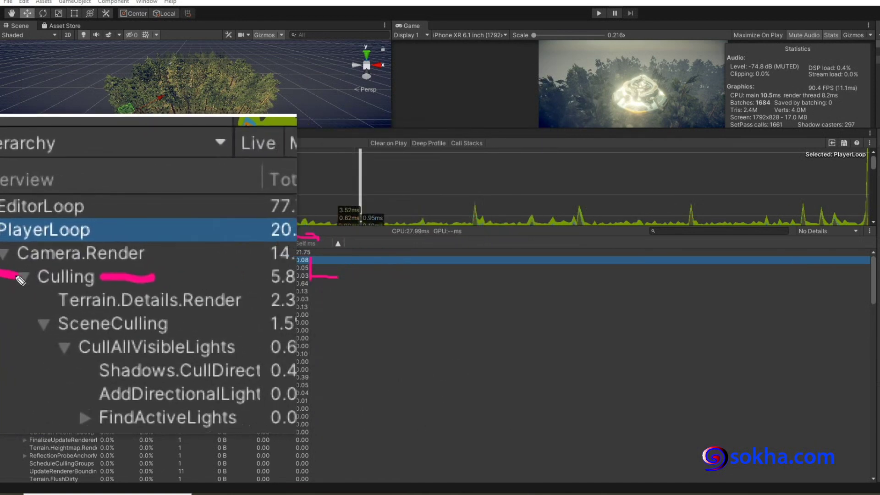
# Point at Culling, line down the child Time ms values, underline Self ms, and arrow 0.03
pyautogui.moveTo(5, 277)
pyautogui.mouseDown()
pyautogui.moveTo(24, 277)
pyautogui.moveTo(6, 297)
pyautogui.mouseUp()
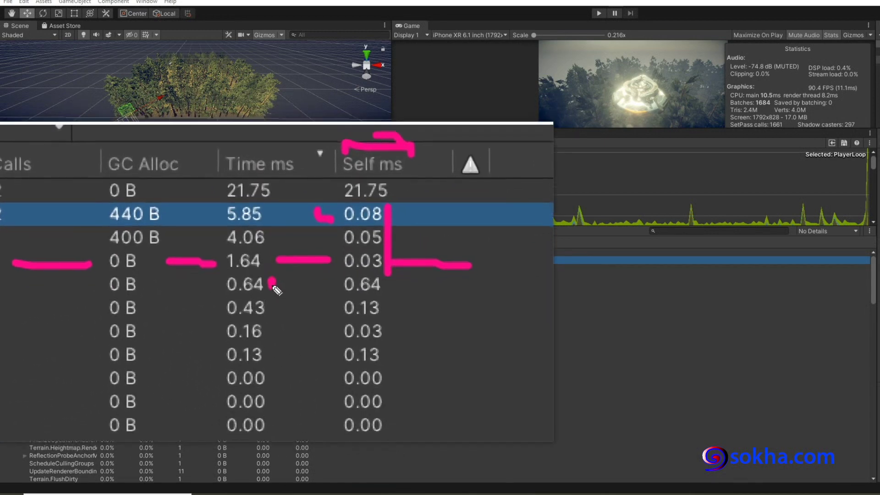
pyautogui.moveTo(274, 295); pyautogui.dragTo(272, 330)
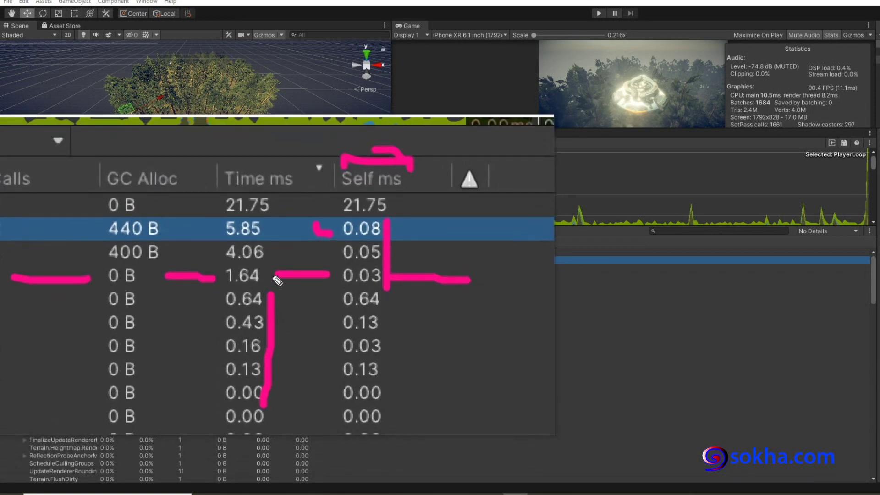
pyautogui.moveTo(273, 248); pyautogui.dragTo(314, 251)
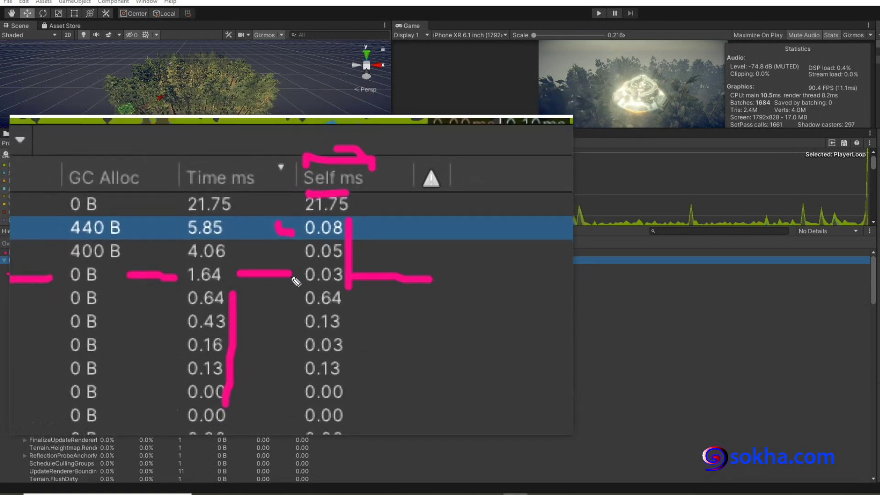
pyautogui.moveTo(341, 250); pyautogui.dragTo(319, 278)
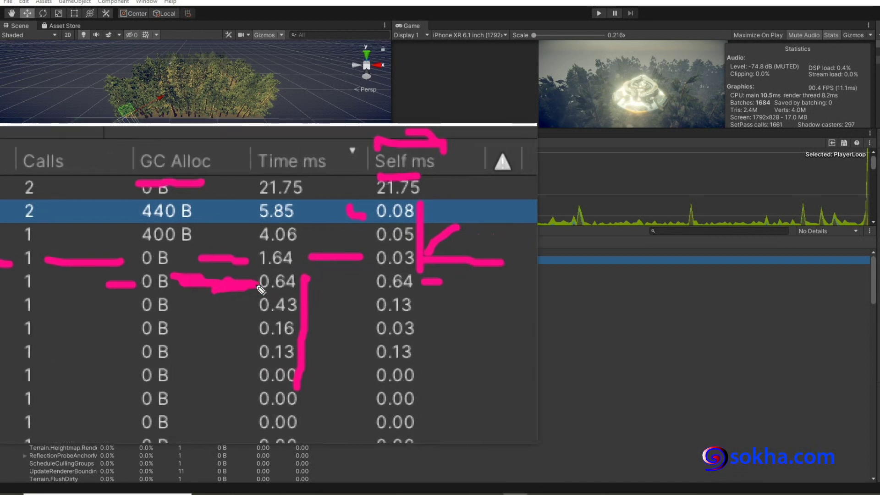
# Circle the GC Alloc header and 0 B cell, link it to 0.64, then erase all annotations
pyautogui.moveTo(225, 252)
pyautogui.mouseDown()
pyautogui.moveTo(231, 291)
pyautogui.moveTo(229, 281)
pyautogui.mouseUp()
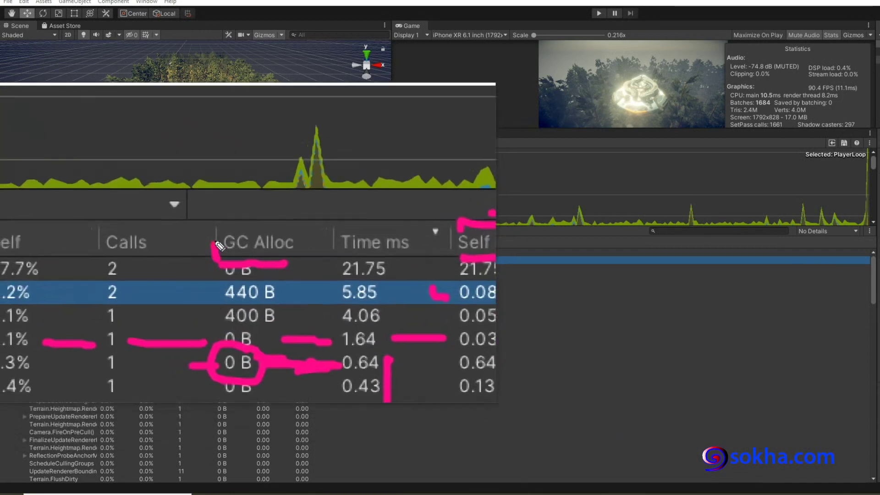
pyautogui.moveTo(241, 215); pyautogui.dragTo(243, 255)
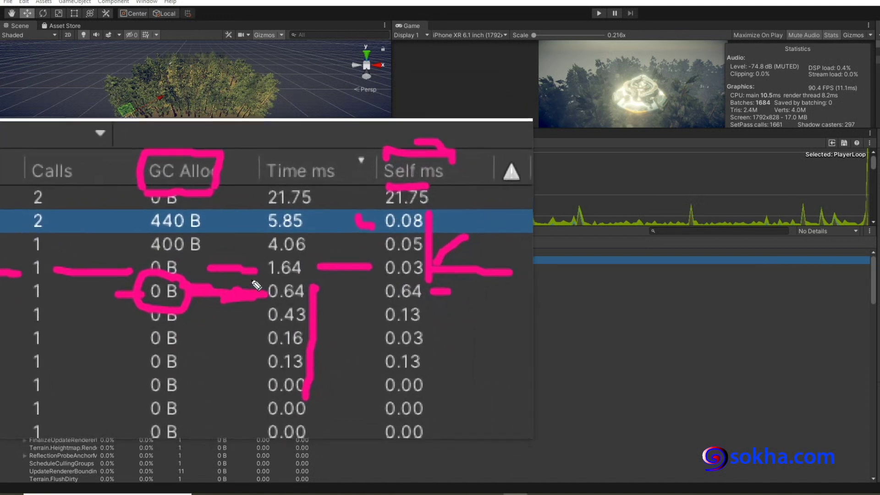
pyautogui.moveTo(250, 287)
pyautogui.mouseDown()
pyautogui.moveTo(275, 282)
pyautogui.moveTo(258, 284)
pyautogui.mouseUp()
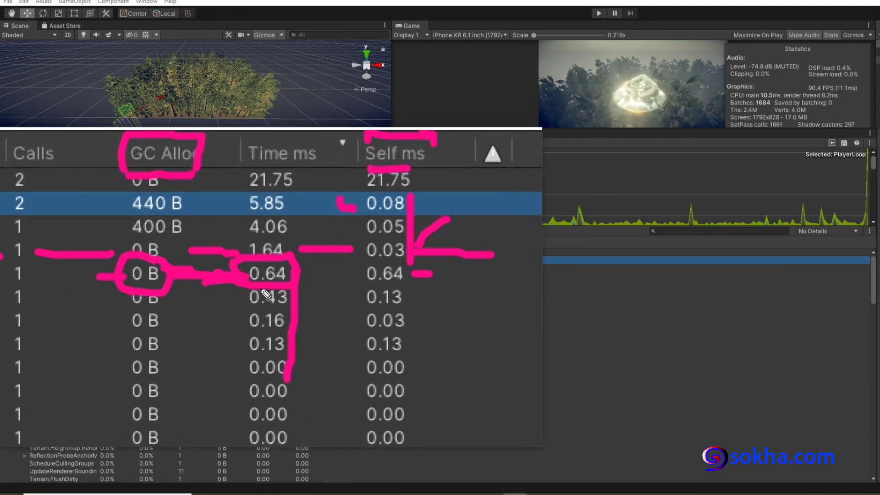
pyautogui.moveTo(278, 286); pyautogui.dragTo(294, 287)
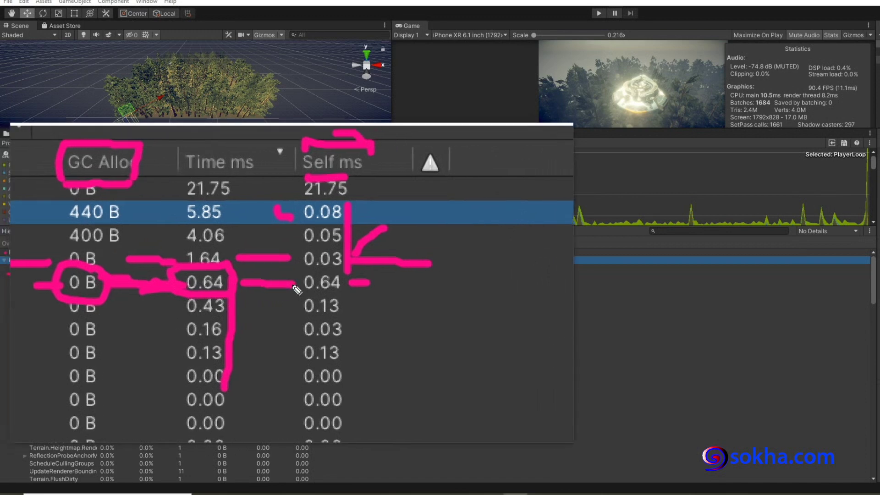
pyautogui.press('Escape')
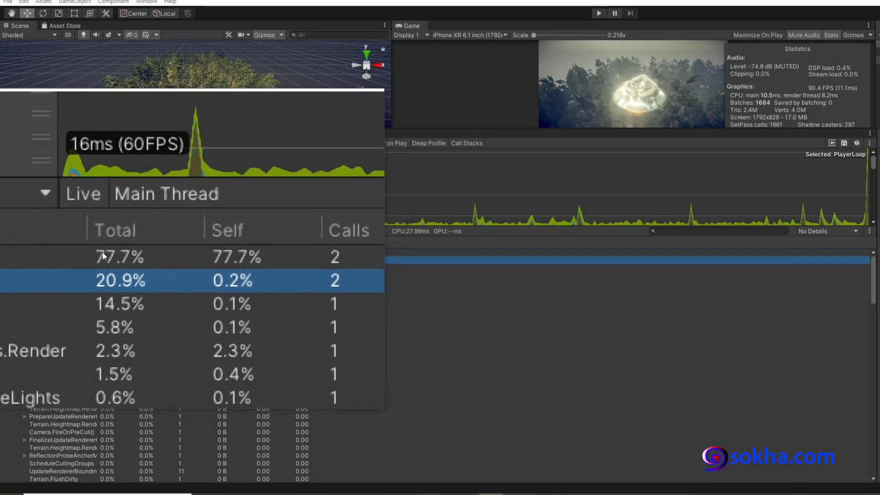
pyautogui.click(103, 252)
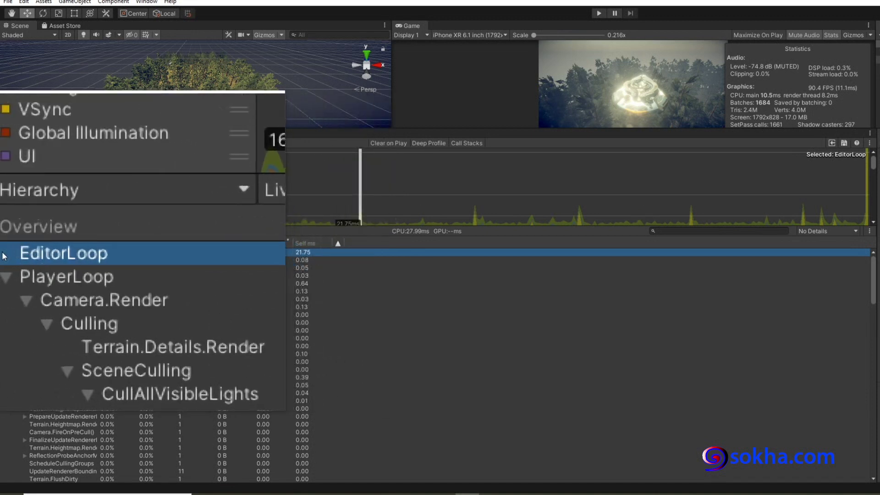
pyautogui.click(102, 259)
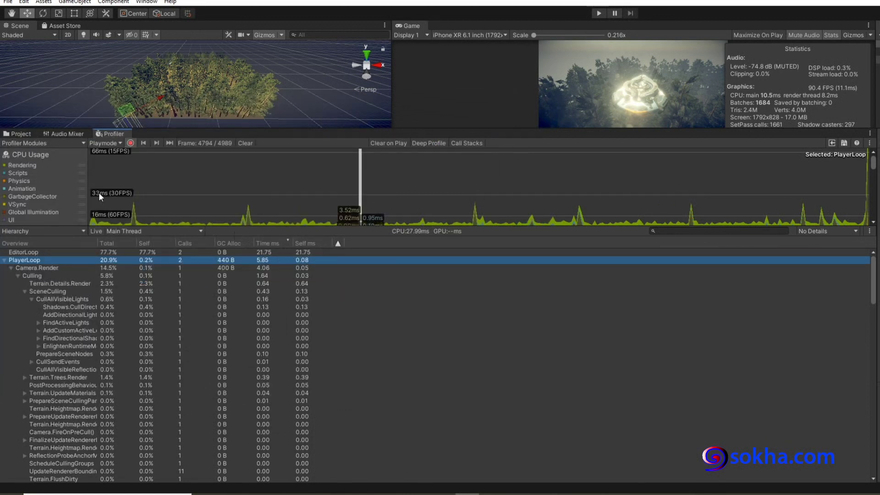
# Arrow a CPU spike and the current frame marker, and write '120 FPS' below the graph
pyautogui.moveTo(278, 161)
pyautogui.mouseDown()
pyautogui.moveTo(246, 197)
pyautogui.moveTo(270, 185)
pyautogui.mouseUp()
pyautogui.moveTo(405, 147)
pyautogui.mouseDown()
pyautogui.moveTo(361, 181)
pyautogui.moveTo(385, 175)
pyautogui.mouseUp()
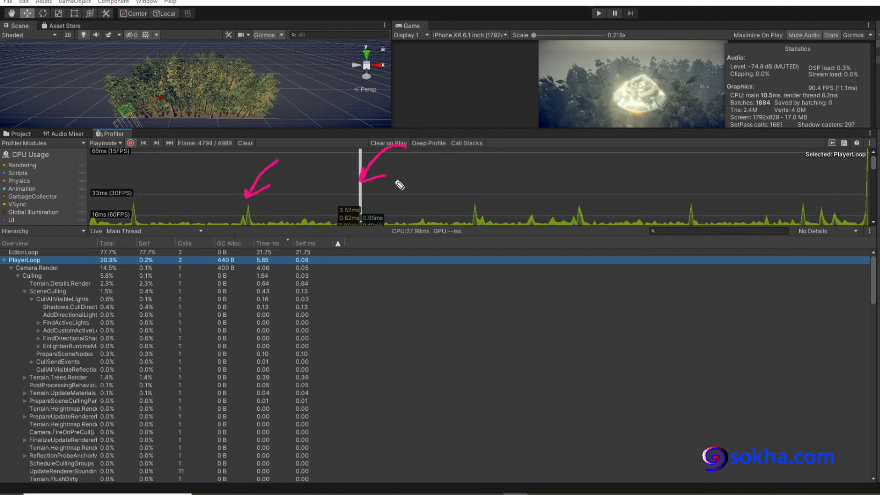
pyautogui.moveTo(337, 195); pyautogui.dragTo(403, 199)
pyautogui.moveTo(334, 196); pyautogui.dragTo(395, 198)
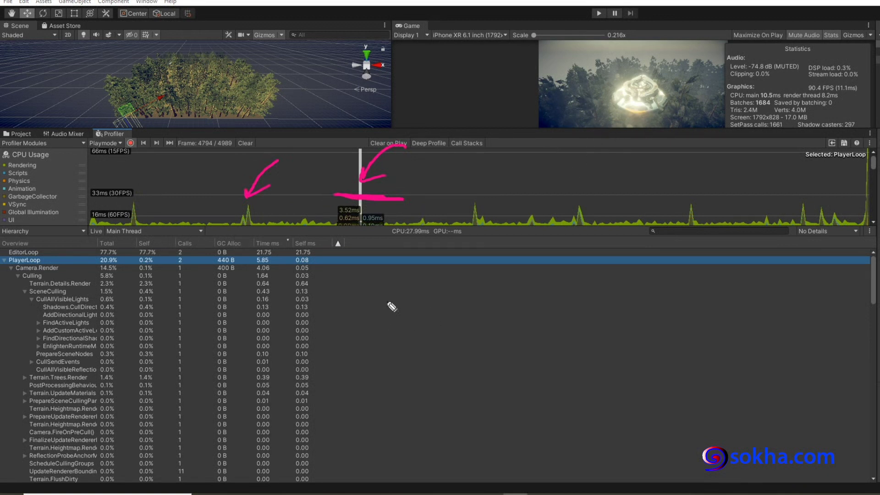
pyautogui.moveTo(388, 288)
pyautogui.mouseDown()
pyautogui.moveTo(382, 336)
pyautogui.moveTo(452, 324)
pyautogui.mouseUp()
pyautogui.moveTo(470, 283); pyautogui.dragTo(467, 285)
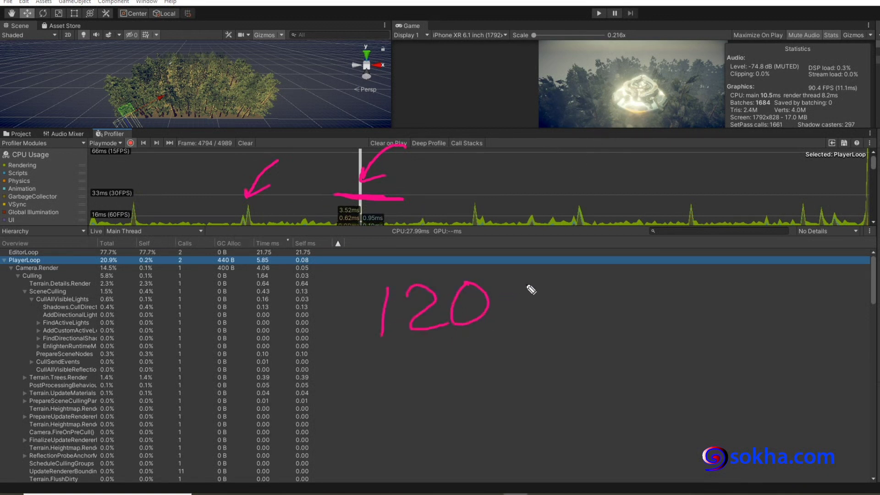
pyautogui.moveTo(524, 278); pyautogui.dragTo(523, 308)
pyautogui.moveTo(522, 277)
pyautogui.mouseDown()
pyautogui.moveTo(564, 275)
pyautogui.moveTo(572, 303)
pyautogui.mouseUp()
pyautogui.moveTo(574, 266)
pyautogui.mouseDown()
pyautogui.moveTo(576, 281)
pyautogui.moveTo(631, 285)
pyautogui.mouseUp()
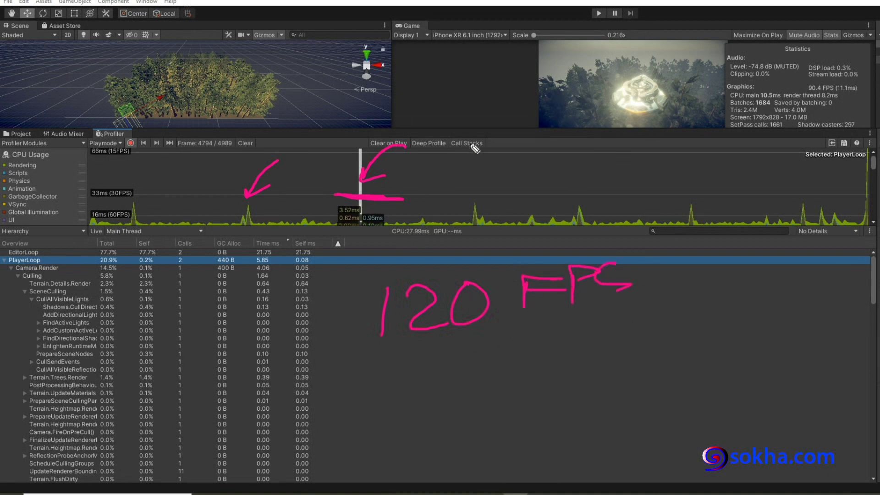
# Add '90 FPS' and '200' notes with arrows, and underline the 0.95ms marker label
pyautogui.moveTo(472, 136); pyautogui.dragTo(362, 187)
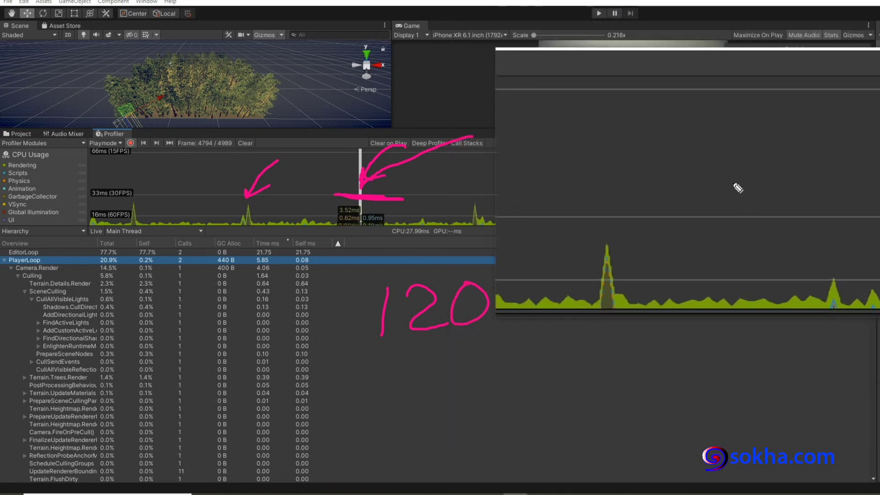
pyautogui.moveTo(325, 338)
pyautogui.mouseDown()
pyautogui.moveTo(568, 407)
pyautogui.moveTo(555, 420)
pyautogui.mouseUp()
pyautogui.moveTo(613, 396)
pyautogui.mouseDown()
pyautogui.moveTo(598, 405)
pyautogui.moveTo(621, 435)
pyautogui.mouseUp()
pyautogui.moveTo(654, 386)
pyautogui.mouseDown()
pyautogui.moveTo(674, 418)
pyautogui.moveTo(697, 386)
pyautogui.mouseUp()
pyautogui.moveTo(676, 401)
pyautogui.mouseDown()
pyautogui.moveTo(693, 400)
pyautogui.moveTo(706, 415)
pyautogui.moveTo(713, 402)
pyautogui.mouseUp()
pyautogui.moveTo(739, 387); pyautogui.dragTo(732, 411)
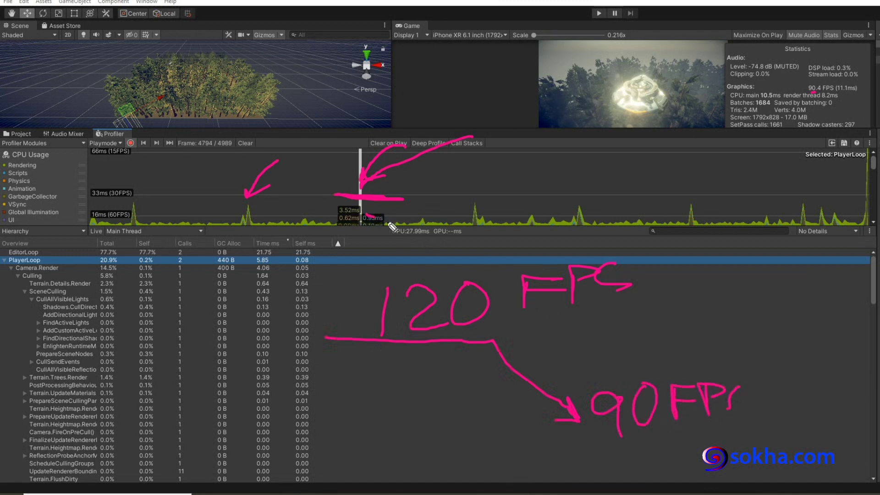
pyautogui.moveTo(366, 215); pyautogui.dragTo(464, 221)
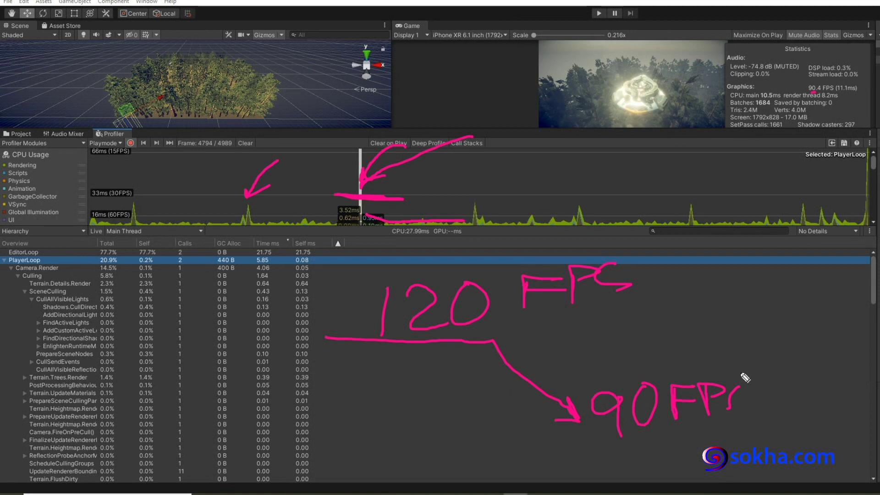
pyautogui.moveTo(738, 399)
pyautogui.mouseDown()
pyautogui.moveTo(782, 259)
pyautogui.moveTo(760, 297)
pyautogui.mouseUp()
pyautogui.moveTo(782, 259); pyautogui.dragTo(791, 276)
pyautogui.moveTo(795, 257)
pyautogui.mouseDown()
pyautogui.moveTo(823, 276)
pyautogui.moveTo(831, 254)
pyautogui.moveTo(848, 253)
pyautogui.mouseUp()
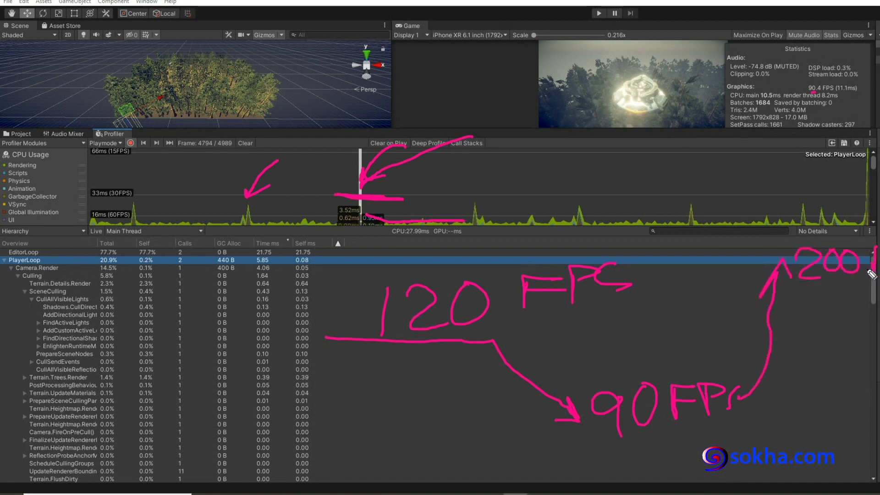
# Tick off the recurring CPU spikes, trace the baseline, then wipe all annotations
pyautogui.moveTo(502, 160); pyautogui.dragTo(476, 189)
pyautogui.moveTo(786, 305)
pyautogui.mouseDown()
pyautogui.moveTo(800, 328)
pyautogui.moveTo(803, 312)
pyautogui.mouseUp()
pyautogui.moveTo(482, 216); pyautogui.dragTo(519, 222)
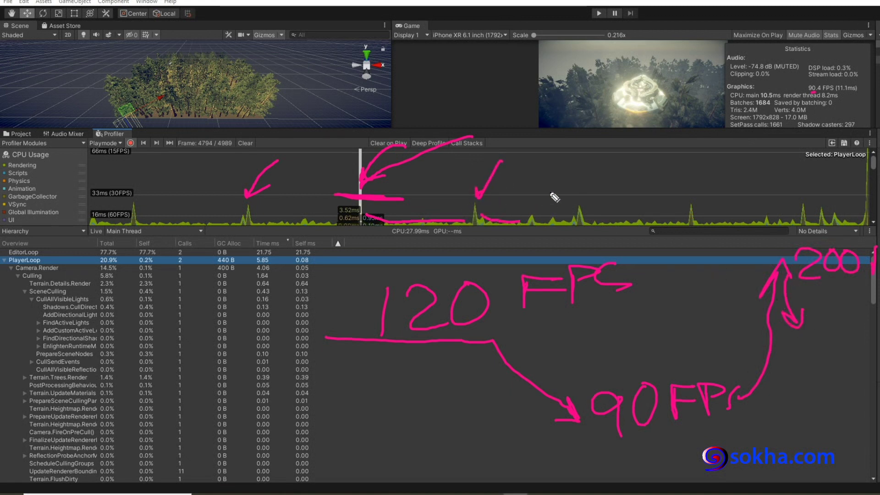
pyautogui.moveTo(551, 192); pyautogui.dragTo(530, 216)
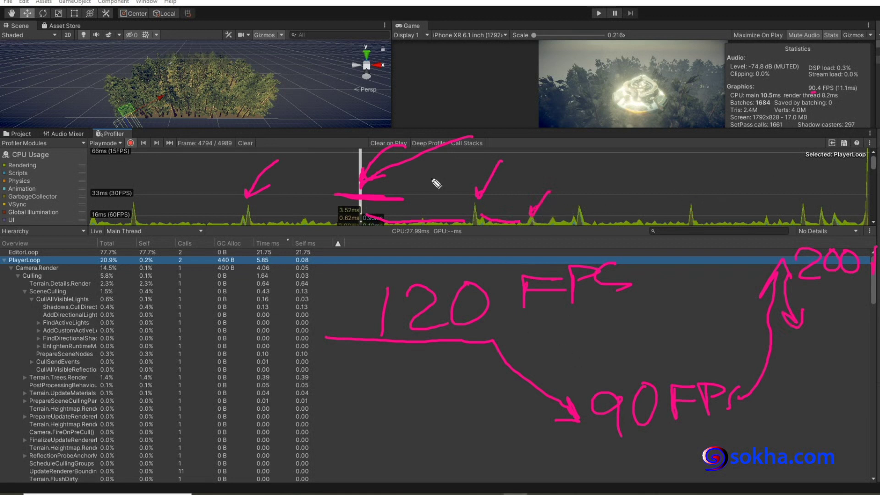
pyautogui.moveTo(132, 224); pyautogui.dragTo(292, 211)
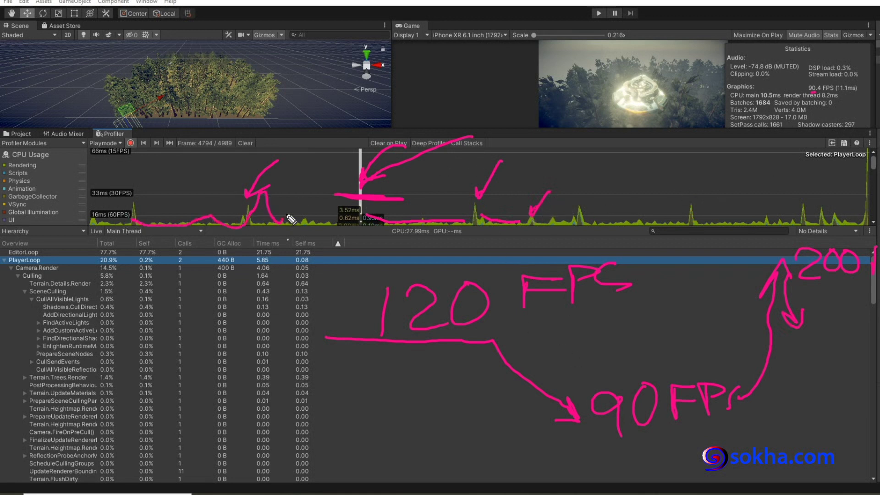
pyautogui.moveTo(340, 141); pyautogui.dragTo(236, 209)
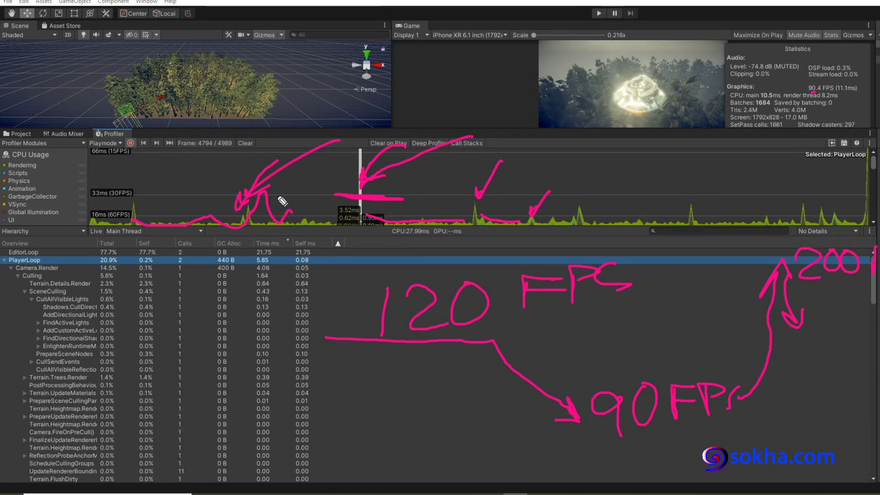
pyautogui.press('Escape')
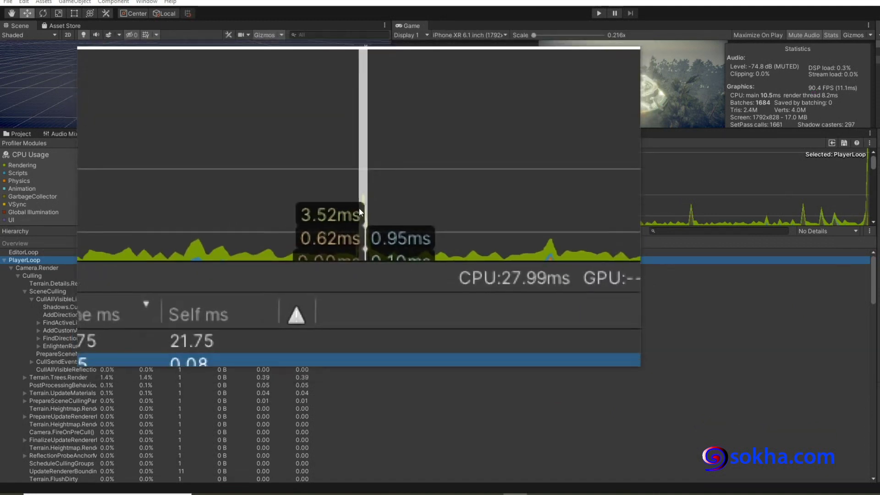
# Zoom into the CPU graph and mark the 3.52ms frame-time reading with two pink strokes
pyautogui.scroll(-2, 367, 186)
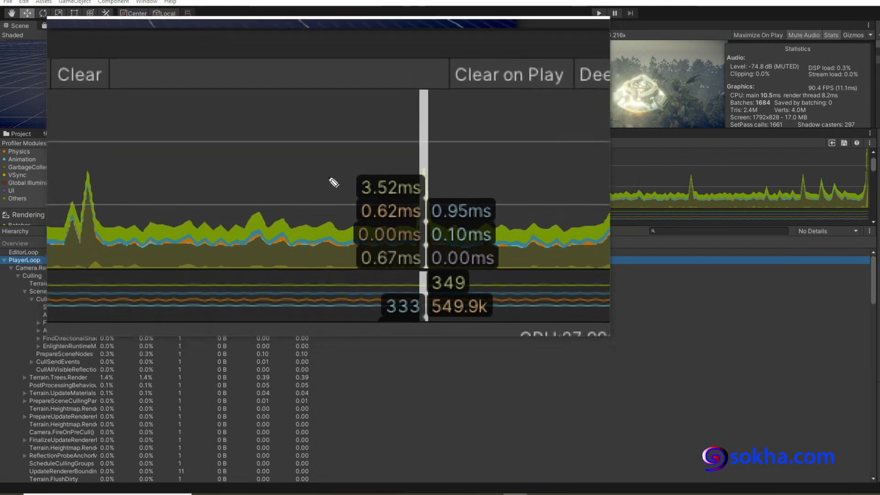
pyautogui.moveTo(305, 162); pyautogui.dragTo(348, 176)
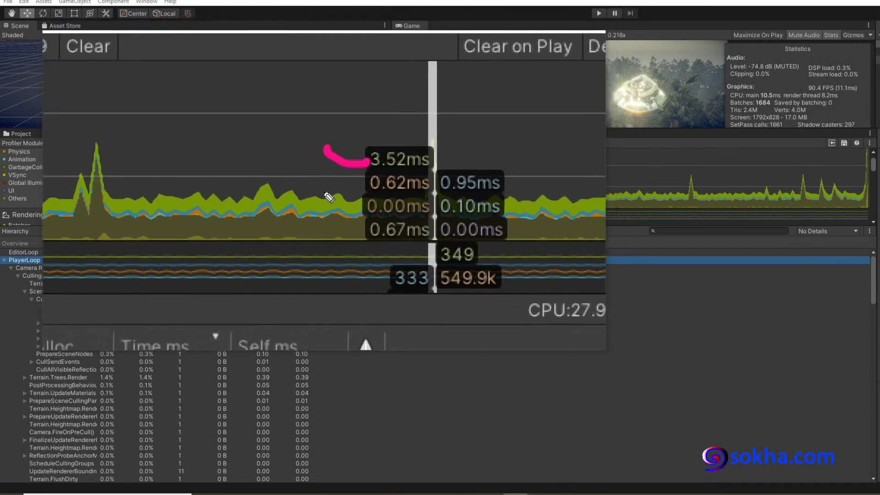
pyautogui.moveTo(299, 194); pyautogui.dragTo(329, 199)
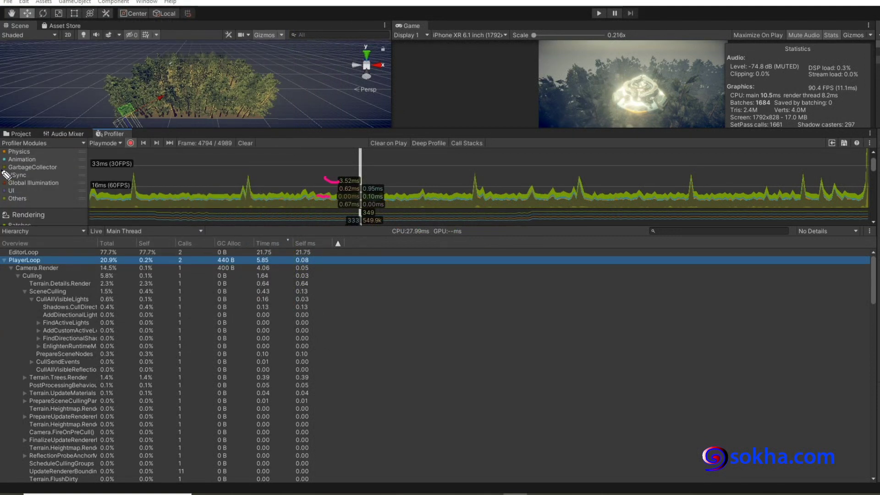
pyautogui.scroll(3, 40, 183)
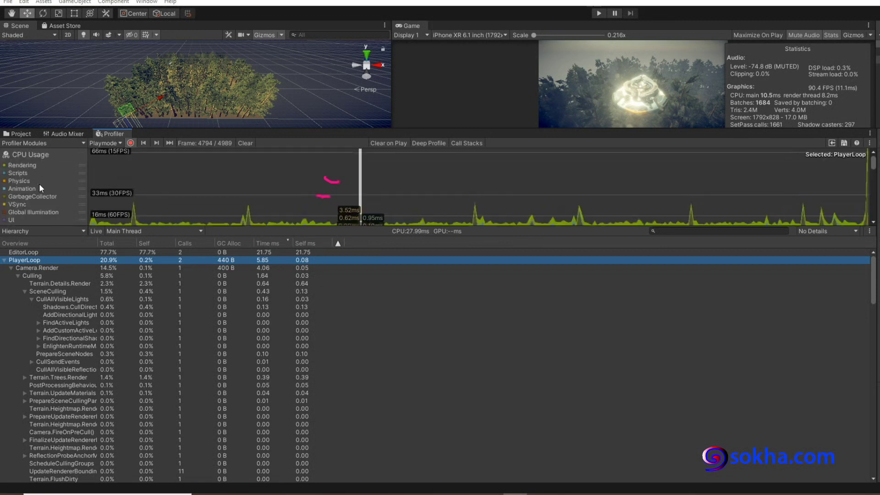
# List the hierarchy in call order, enlarge the CPU chart, and hide the Rendering layer
pyautogui.click(82, 243)
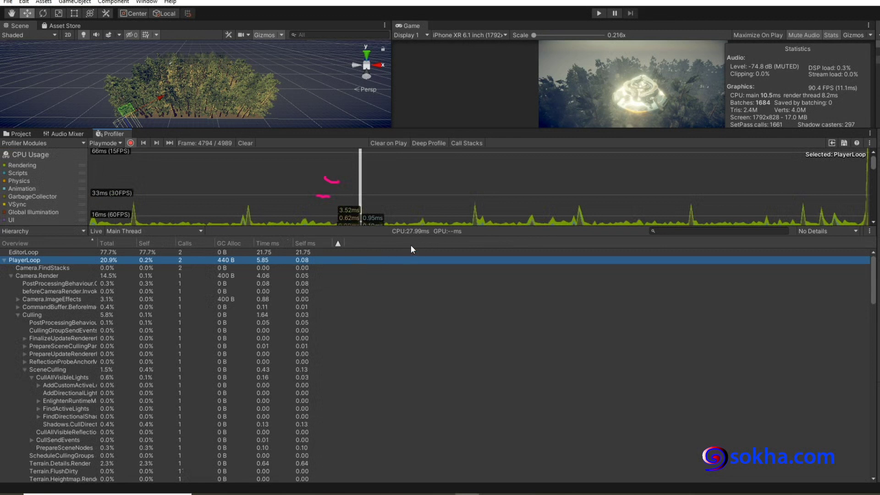
pyautogui.moveTo(399, 225); pyautogui.dragTo(400, 239)
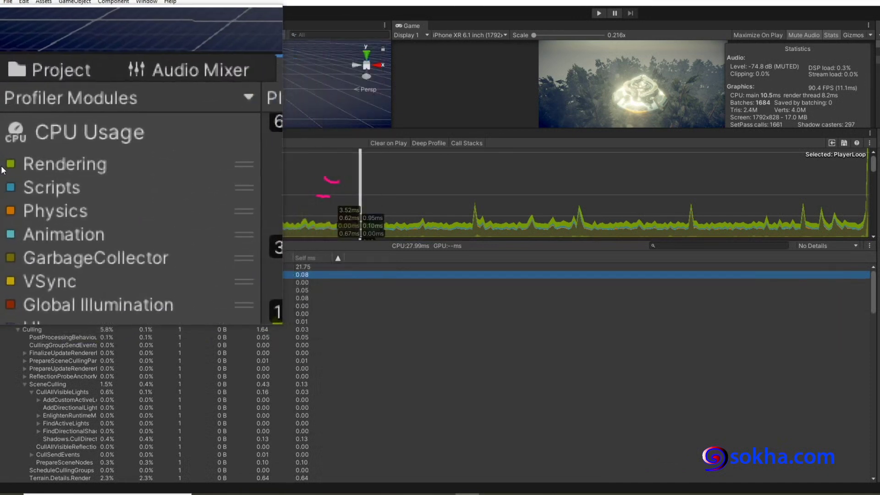
pyautogui.click(10, 164)
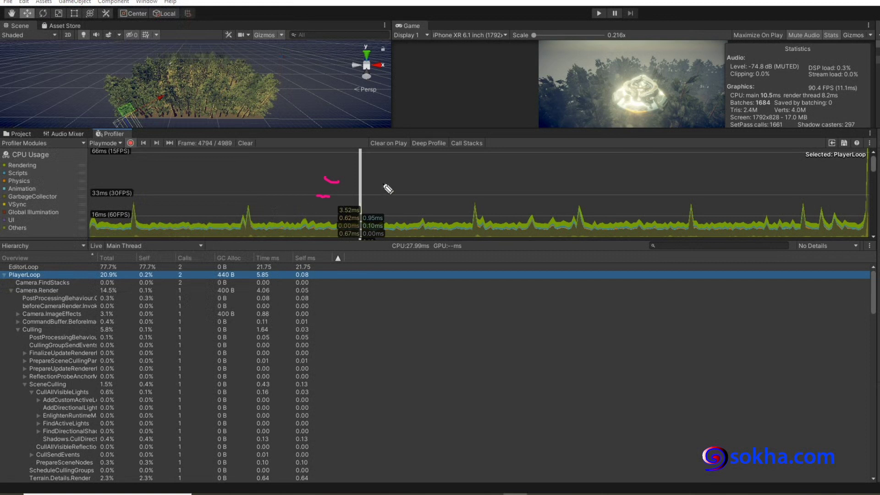
# Draw arrows to the selected frame on the chart and circle the glowing orb in the game view
pyautogui.moveTo(454, 162); pyautogui.dragTo(362, 203)
pyautogui.moveTo(492, 168); pyautogui.dragTo(372, 200)
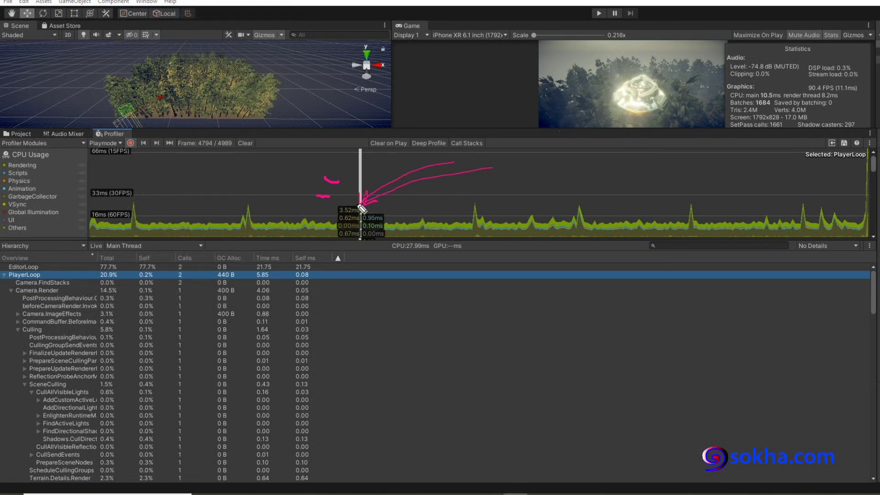
pyautogui.moveTo(366, 161); pyautogui.dragTo(350, 202)
pyautogui.moveTo(653, 95)
pyautogui.mouseDown()
pyautogui.moveTo(580, 59)
pyautogui.moveTo(624, 120)
pyautogui.moveTo(678, 104)
pyautogui.mouseUp()
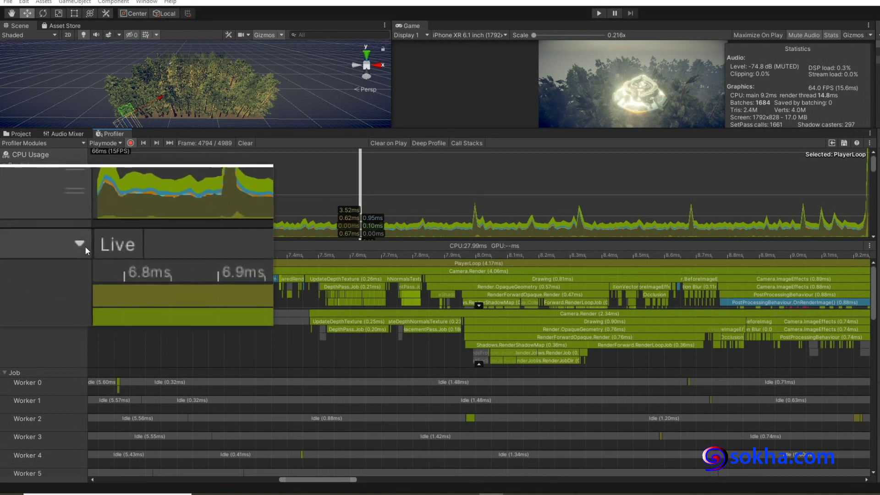
# Set the details view to Hierarchy and select EditorLoop to show its 21.75ms
pyautogui.click(84, 247)
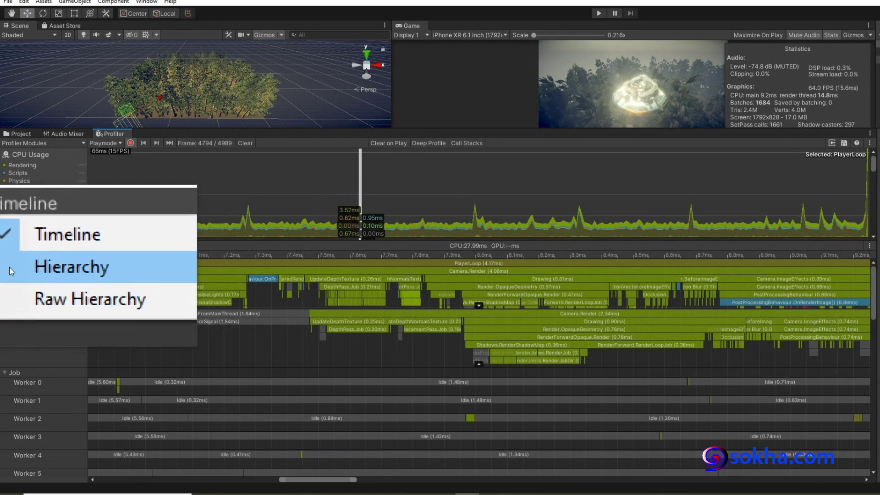
pyautogui.click(11, 271)
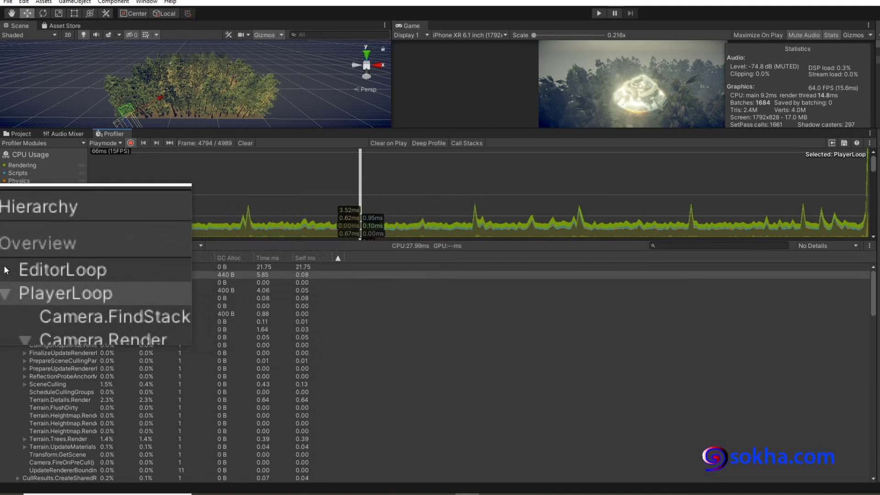
pyautogui.click(7, 271)
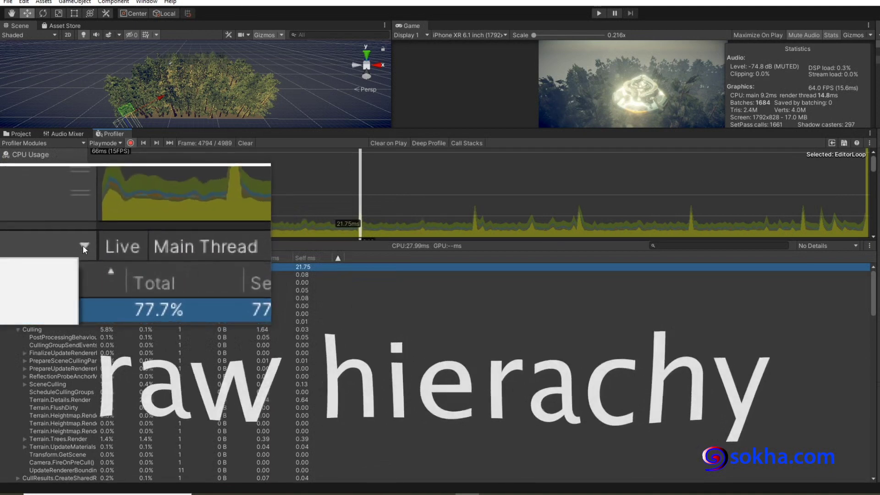
# Switch details to Raw Hierarchy and compare the two EditorLoop and two PlayerLoop rows
pyautogui.click(80, 247)
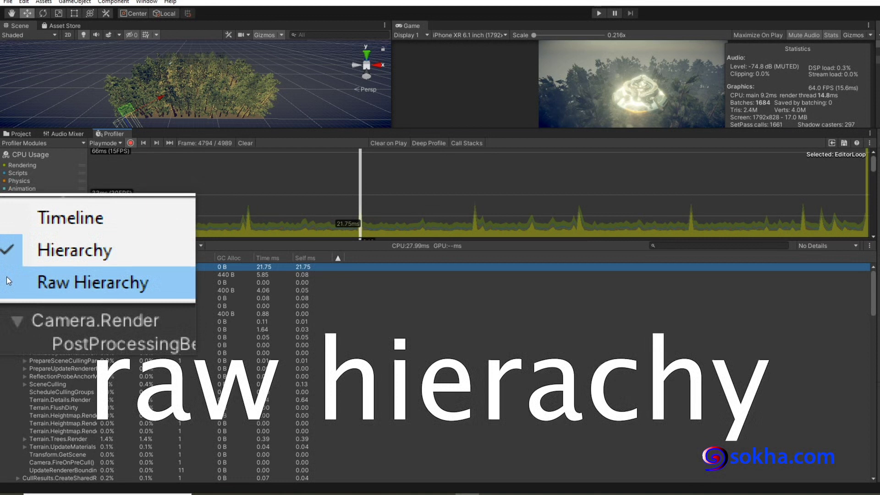
pyautogui.click(6, 277)
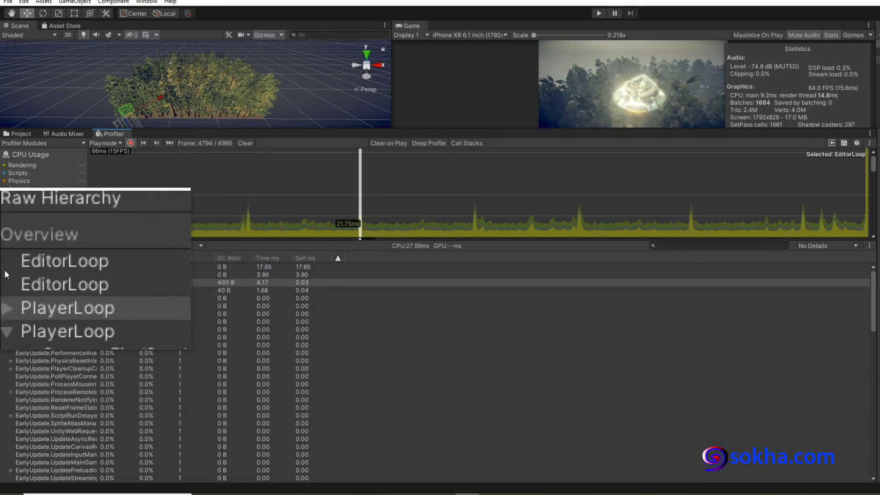
pyautogui.click(12, 274)
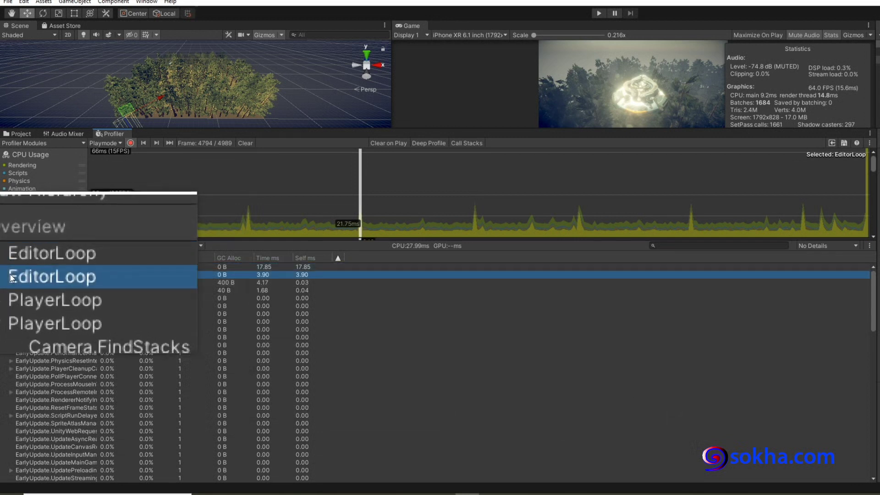
pyautogui.click(12, 282)
pyautogui.click(10, 290)
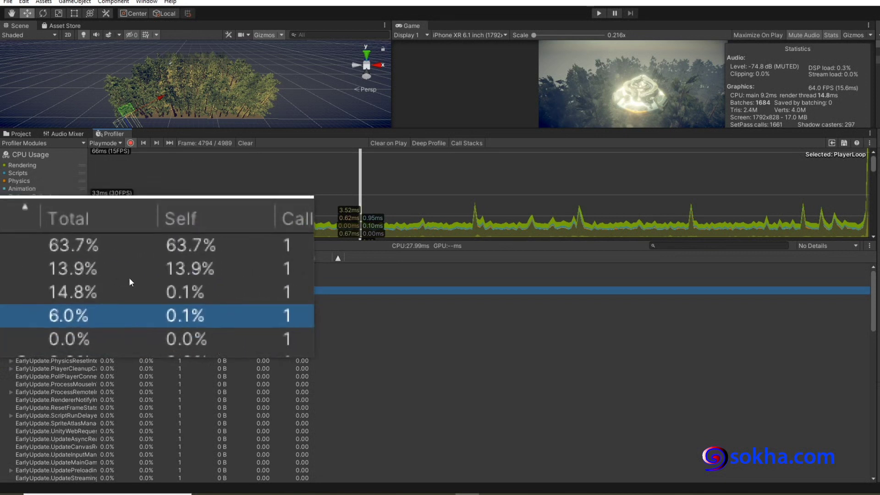
pyautogui.click(78, 246)
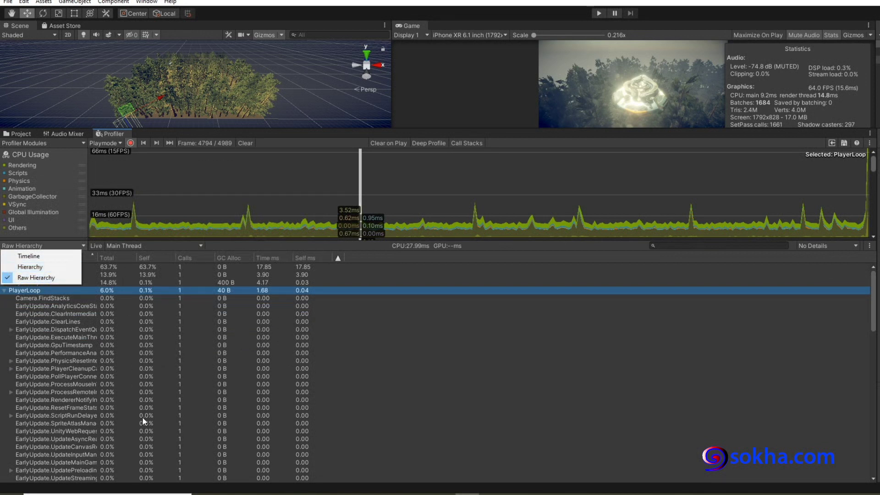
pyautogui.click(37, 278)
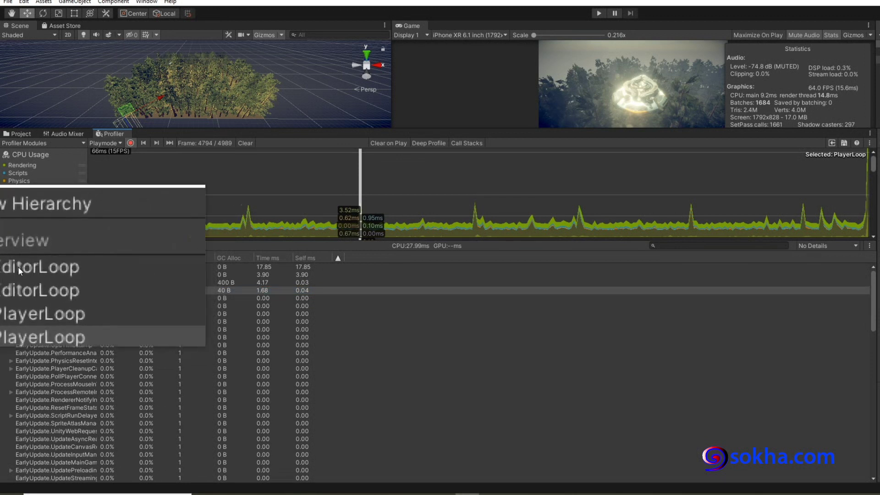
pyautogui.click(46, 267)
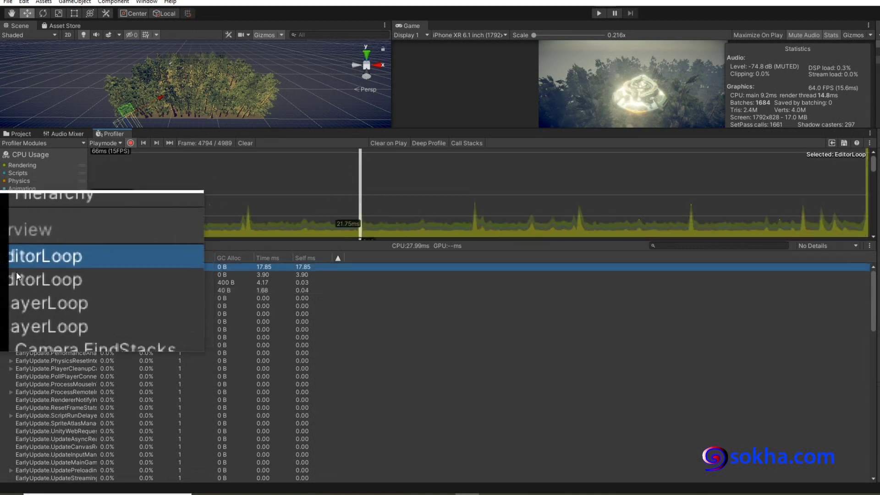
pyautogui.click(5, 275)
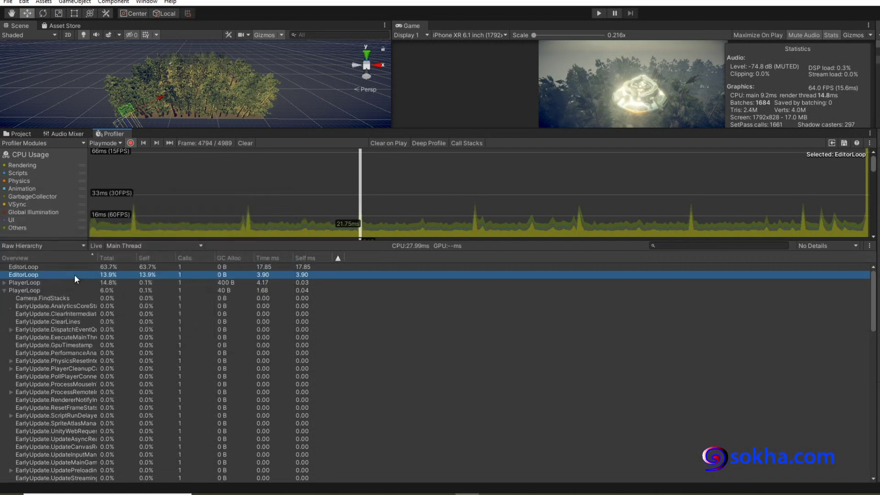
# Handwrite 63.7 and, below it, 13.9 over the Profiler graph with the pen
pyautogui.moveTo(404, 160); pyautogui.dragTo(381, 199)
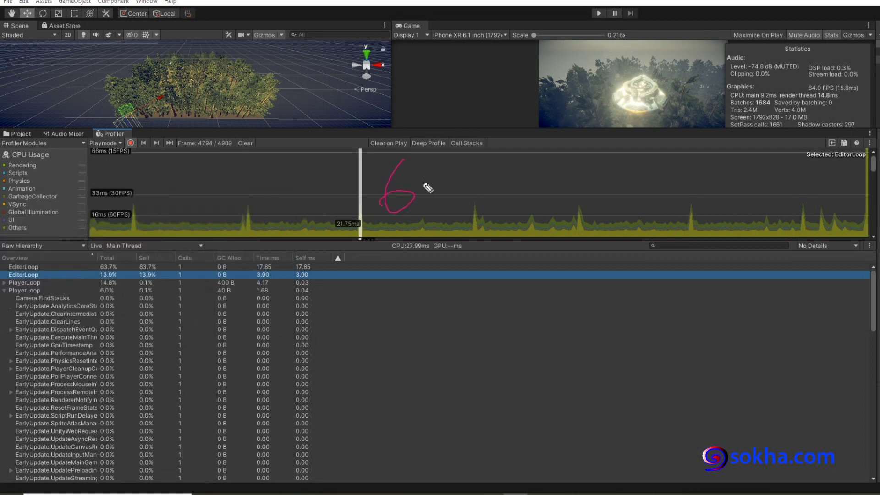
pyautogui.moveTo(433, 157); pyautogui.dragTo(443, 203)
pyautogui.click(477, 195)
pyautogui.moveTo(494, 150); pyautogui.dragTo(513, 201)
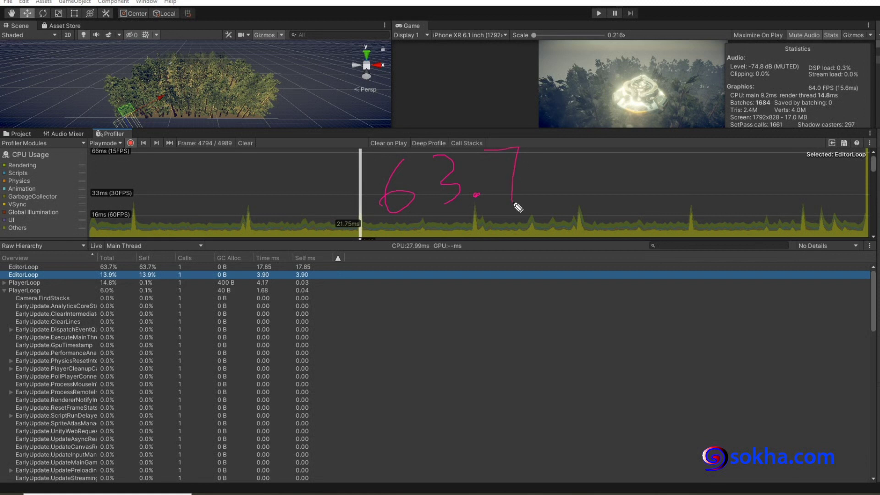
pyautogui.moveTo(409, 233); pyautogui.dragTo(401, 275)
pyautogui.moveTo(442, 229); pyautogui.dragTo(452, 268)
pyautogui.click(482, 254)
pyautogui.moveTo(519, 215); pyautogui.dragTo(516, 264)
# Draw a sum line, write the 77.6% total, and bracket the 63.7% and 13.9% Total values
pyautogui.moveTo(367, 295); pyautogui.dragTo(639, 260)
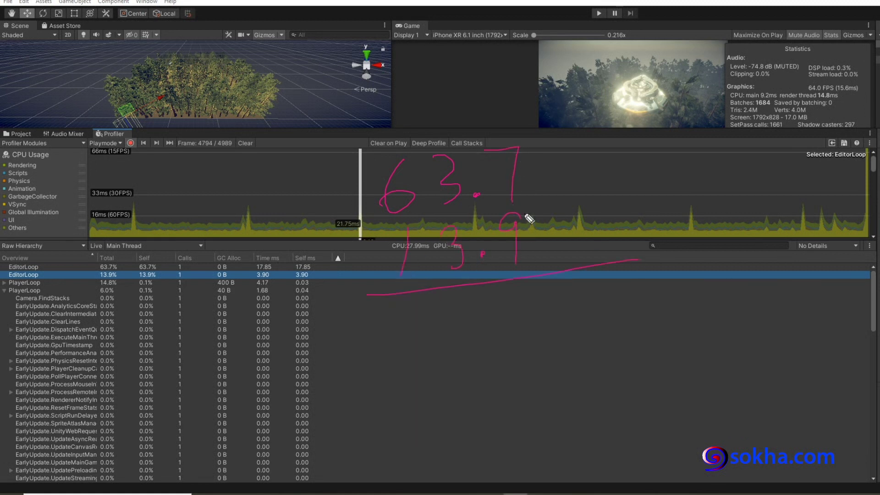
pyautogui.moveTo(531, 285)
pyautogui.mouseDown()
pyautogui.moveTo(523, 321)
pyautogui.moveTo(485, 330)
pyautogui.mouseUp()
pyautogui.moveTo(438, 312); pyautogui.dragTo(448, 348)
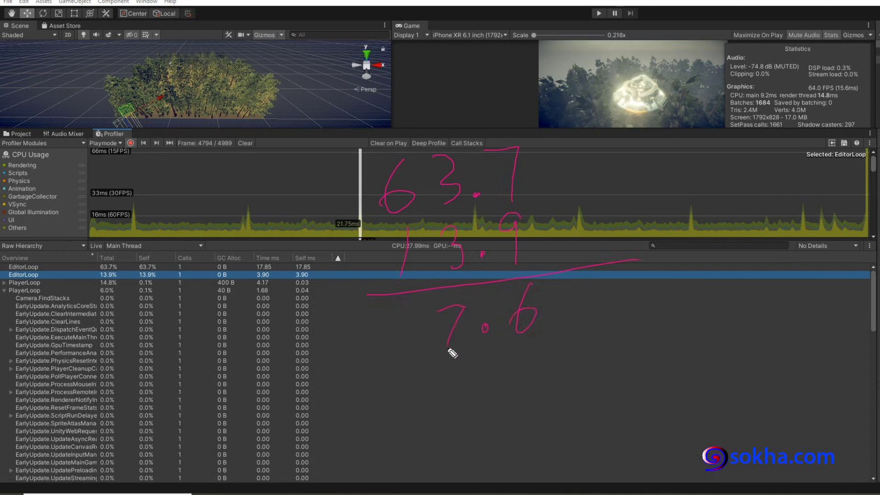
pyautogui.moveTo(381, 310)
pyautogui.mouseDown()
pyautogui.moveTo(417, 306)
pyautogui.moveTo(410, 350)
pyautogui.mouseUp()
pyautogui.moveTo(582, 280); pyautogui.dragTo(569, 376)
pyautogui.moveTo(596, 323); pyautogui.dragTo(592, 337)
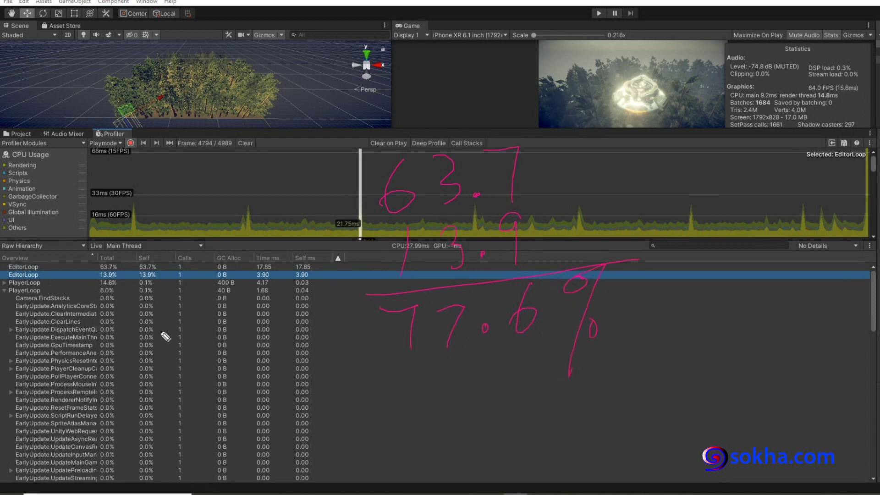
pyautogui.press('super+plus')
pyautogui.moveTo(122, 264); pyautogui.dragTo(123, 284)
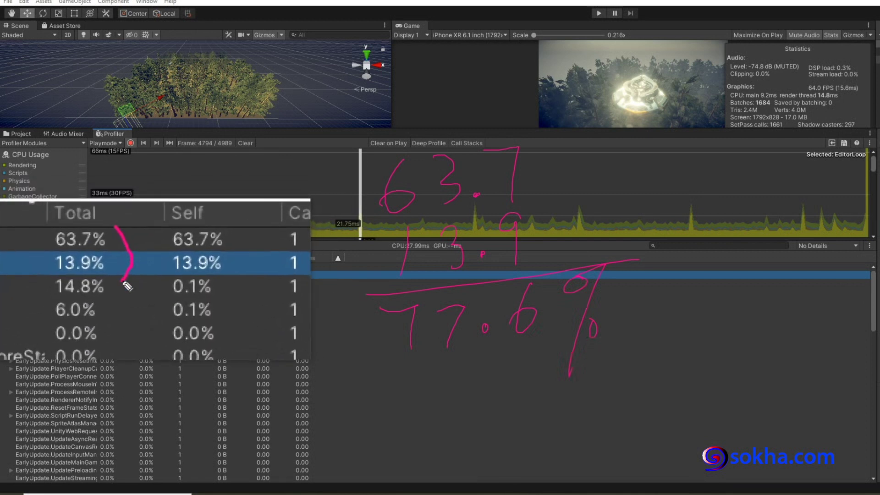
pyautogui.moveTo(485, 323); pyautogui.dragTo(484, 325)
pyautogui.moveTo(530, 284); pyautogui.dragTo(527, 318)
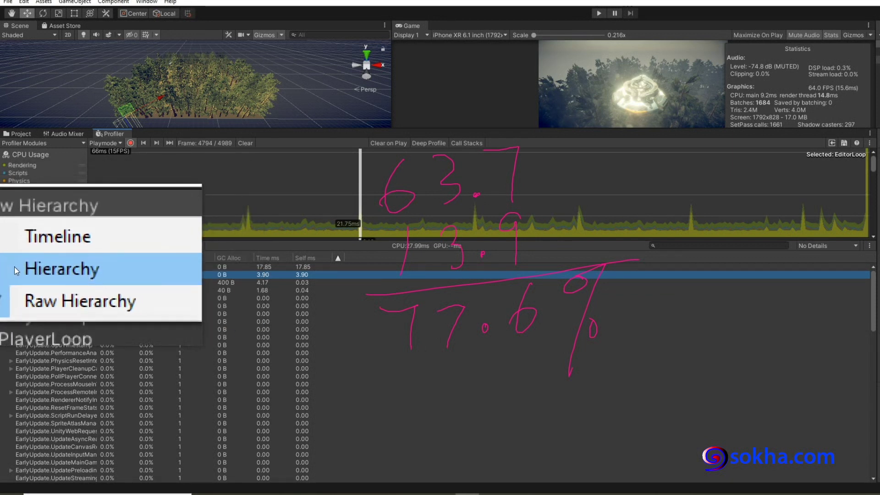
# Return to Hierarchy view, underline and box the 77.6% total, and draw arrows to the EditorLoop row
pyautogui.click(15, 267)
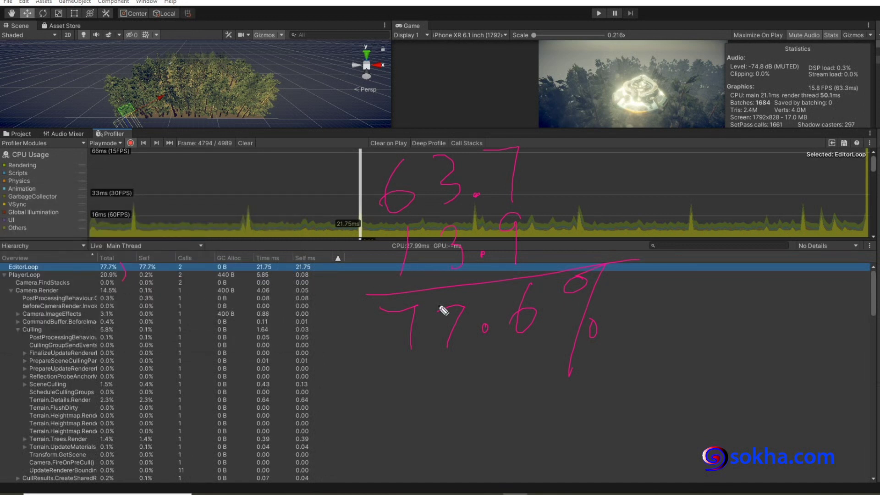
pyautogui.moveTo(403, 377); pyautogui.dragTo(512, 369)
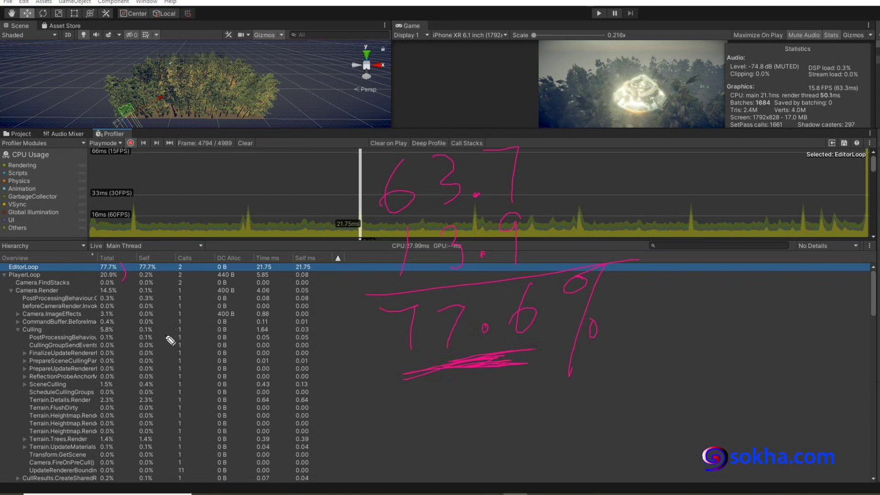
pyautogui.moveTo(68, 223)
pyautogui.mouseDown()
pyautogui.moveTo(45, 266)
pyautogui.moveTo(54, 266)
pyautogui.moveTo(31, 248)
pyautogui.mouseUp()
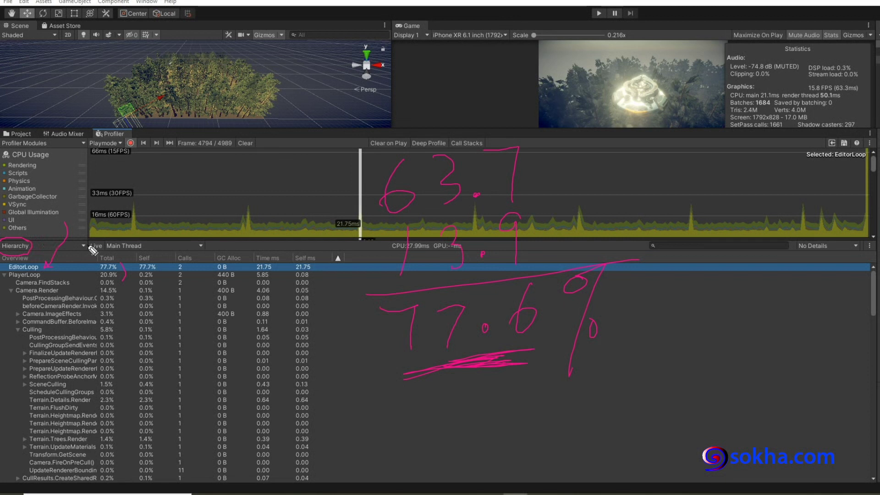
pyautogui.moveTo(104, 233); pyautogui.dragTo(50, 265)
pyautogui.moveTo(370, 296)
pyautogui.mouseDown()
pyautogui.moveTo(500, 368)
pyautogui.moveTo(563, 311)
pyautogui.moveTo(542, 354)
pyautogui.mouseUp()
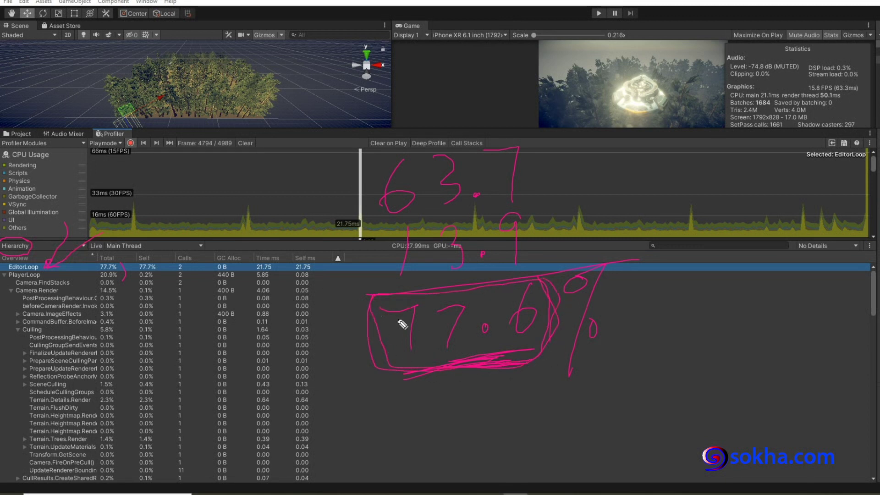
# Switch to Raw Hierarchy and select the EditorLoop row and the 14.8% and 6.0% PlayerLoop rows
pyautogui.click(84, 245)
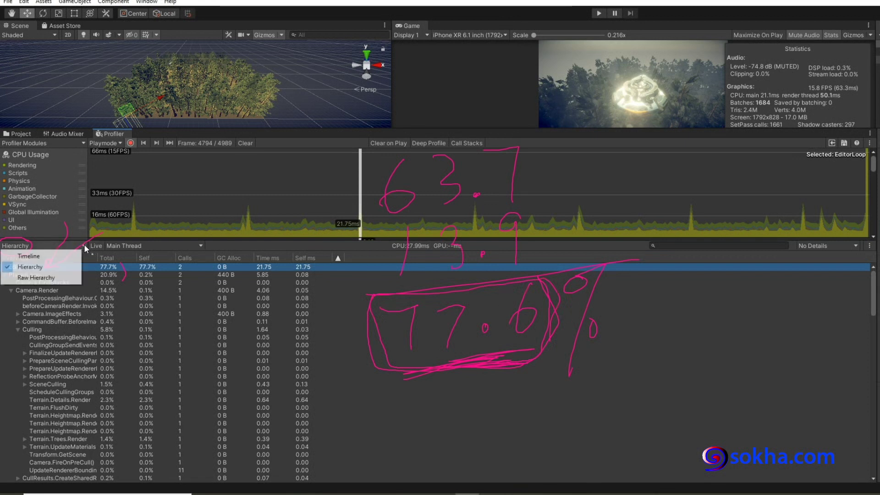
pyautogui.click(43, 276)
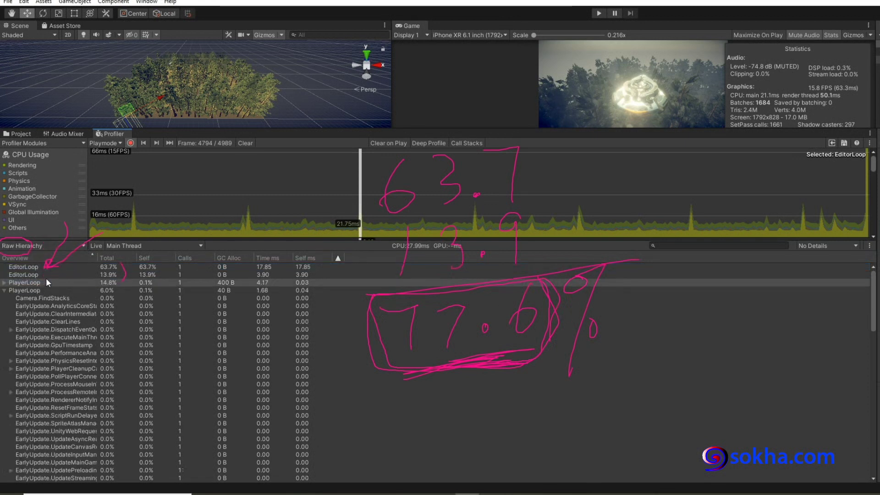
pyautogui.click(21, 268)
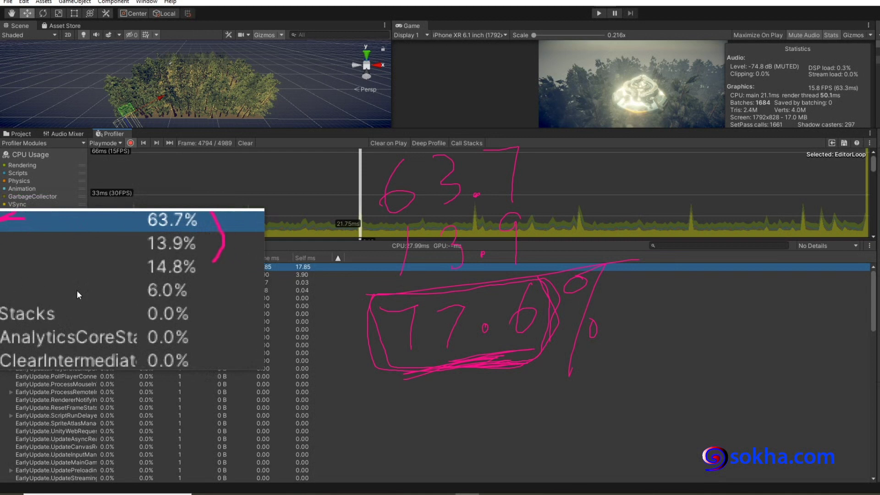
pyautogui.click(105, 283)
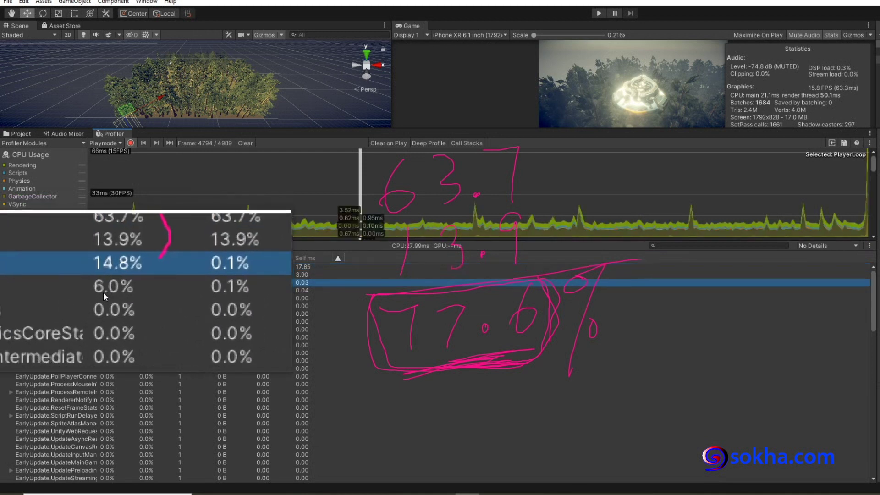
pyautogui.click(103, 292)
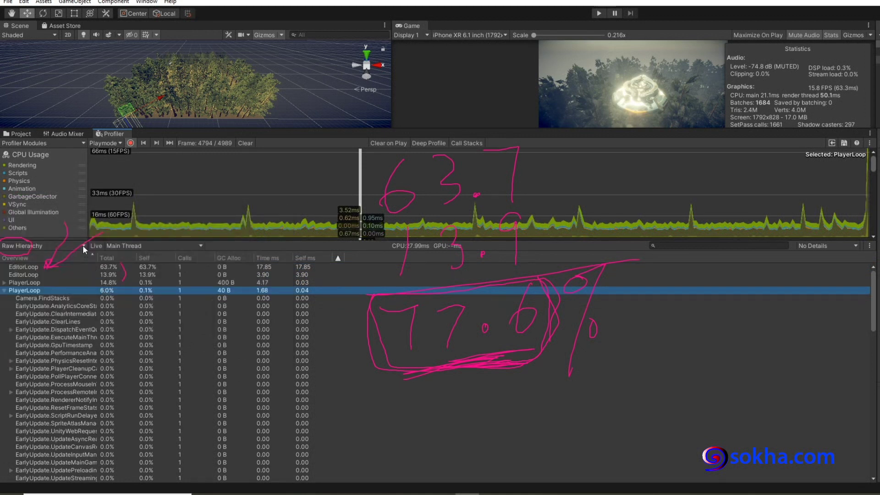
# Toggle to Hierarchy and back to Raw Hierarchy, then erase all pen annotations
pyautogui.click(82, 245)
pyautogui.click(42, 265)
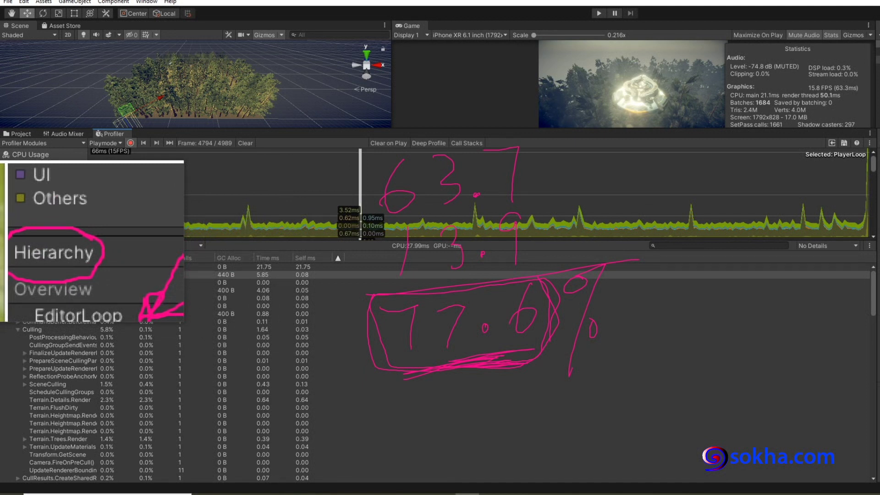
pyautogui.click(84, 246)
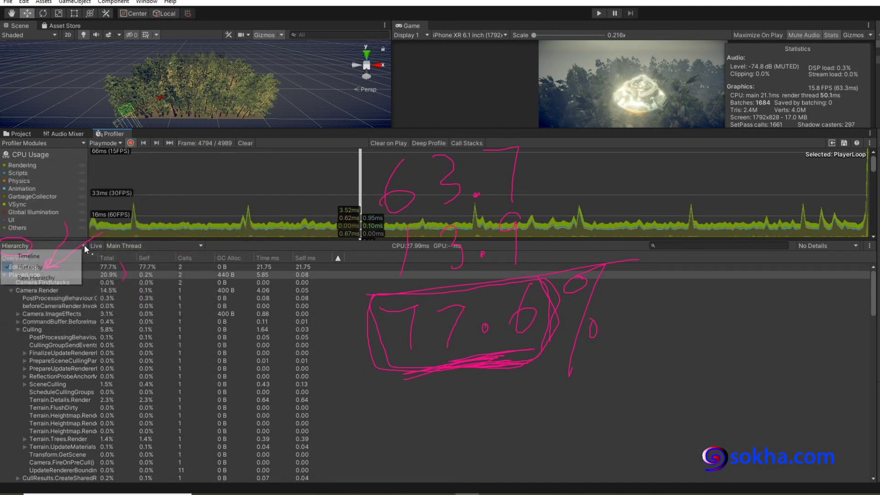
pyautogui.click(47, 276)
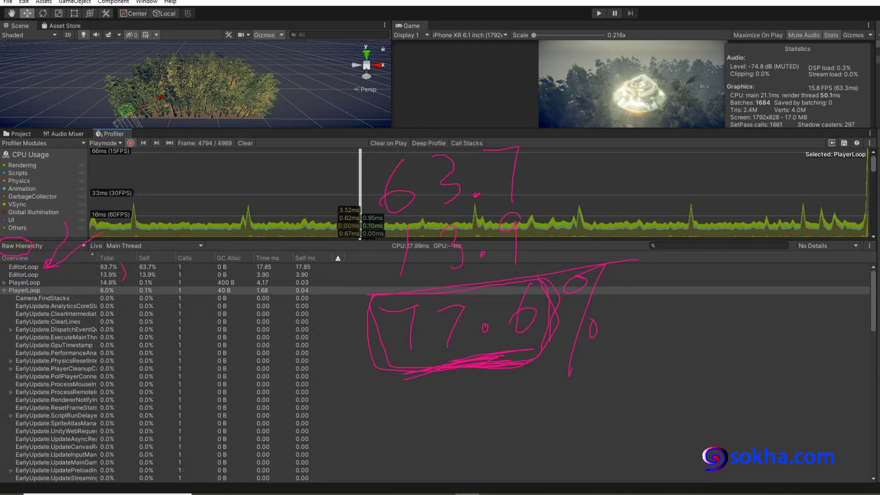
pyautogui.press('Escape')
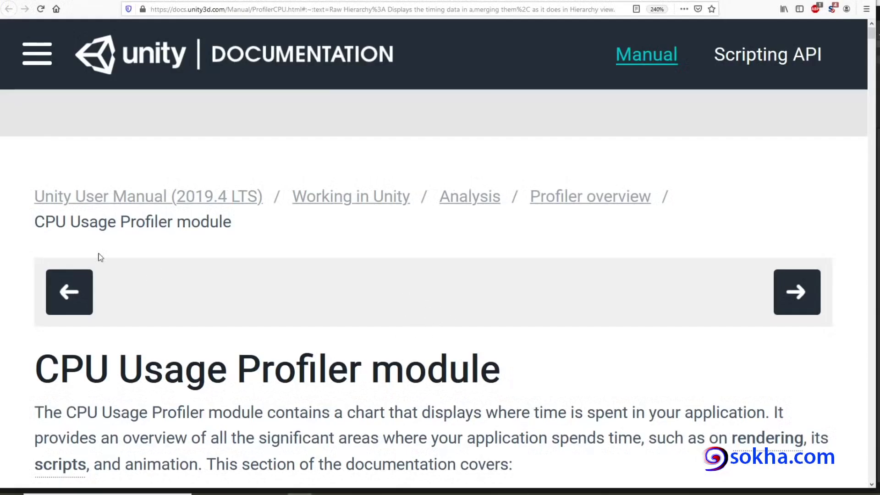
# Circle the 2019.4 LTS manual version and scroll to the 'Hierarchy and Raw Hierarchy view' section
pyautogui.moveTo(237, 176)
pyautogui.mouseDown()
pyautogui.moveTo(277, 198)
pyautogui.moveTo(191, 147)
pyautogui.moveTo(173, 172)
pyautogui.mouseUp()
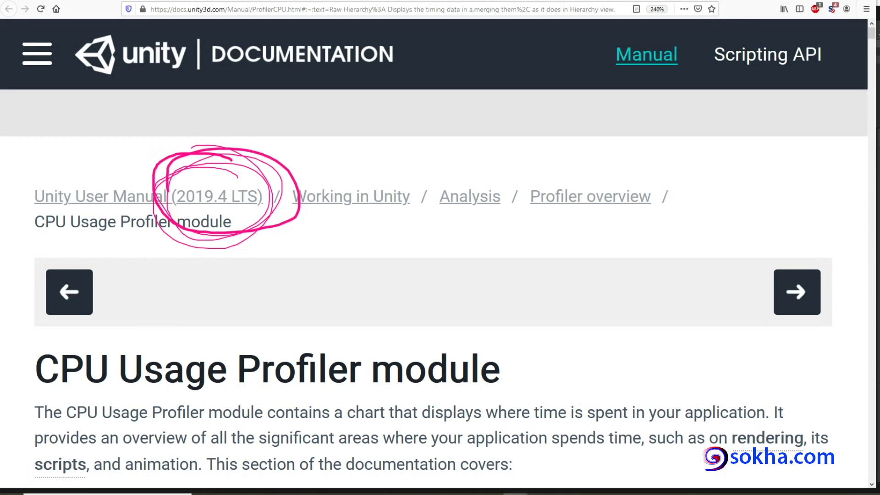
pyautogui.scroll(-5, 386, 274)
pyautogui.scroll(-5, 392, 270)
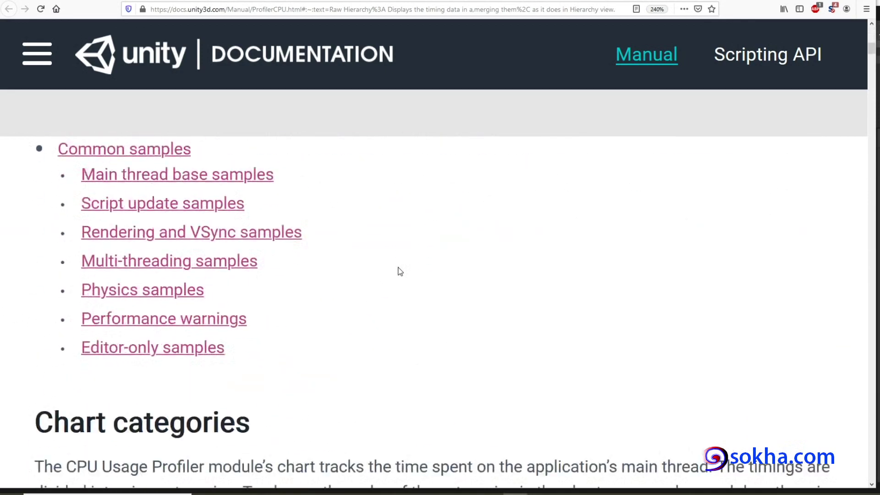
pyautogui.scroll(-6, 398, 266)
pyautogui.scroll(-5, 398, 267)
pyautogui.scroll(-6, 398, 266)
pyautogui.scroll(-3, 398, 267)
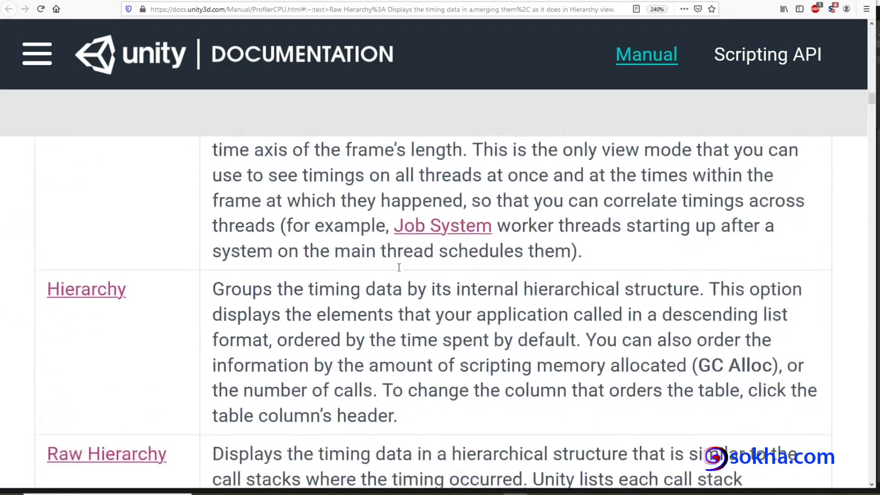
pyautogui.scroll(6, 399, 268)
pyautogui.scroll(-5, 398, 268)
pyautogui.scroll(-6, 399, 267)
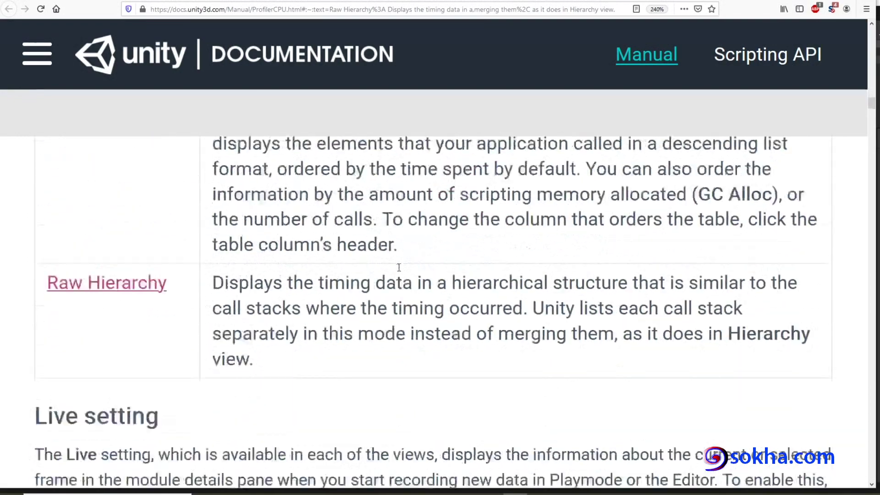
pyautogui.scroll(-5, 398, 268)
pyautogui.scroll(-5, 399, 267)
pyautogui.scroll(-6, 399, 268)
pyautogui.scroll(-2, 398, 268)
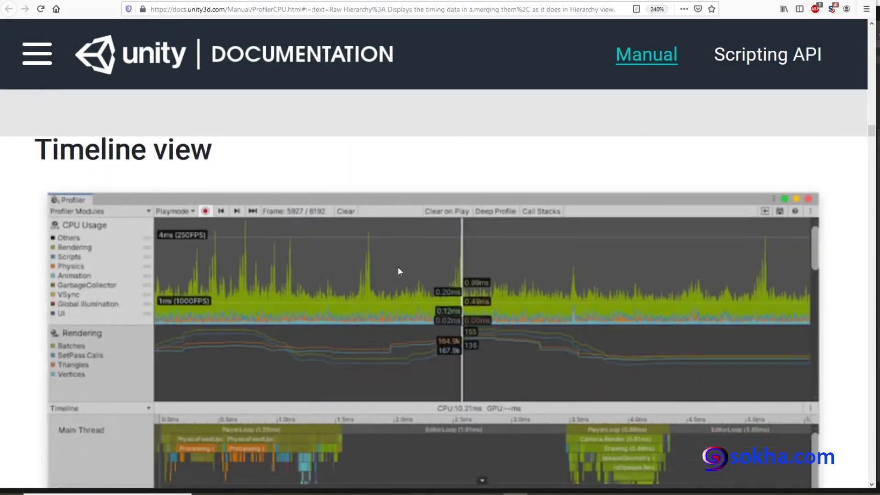
pyautogui.scroll(-5, 399, 267)
pyautogui.scroll(-6, 398, 267)
pyautogui.scroll(-6, 398, 267)
pyautogui.scroll(3, 397, 267)
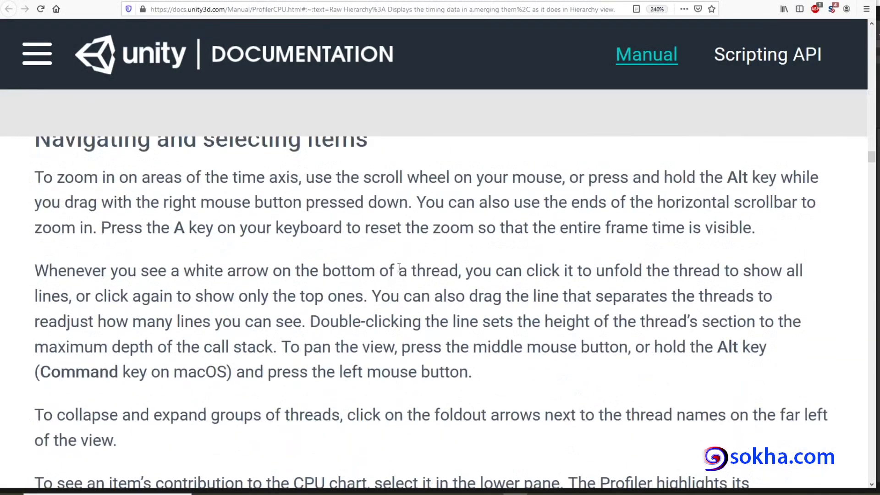
pyautogui.scroll(2, 398, 267)
pyautogui.scroll(-6, 399, 271)
pyautogui.scroll(-1, 399, 271)
pyautogui.scroll(-5, 399, 272)
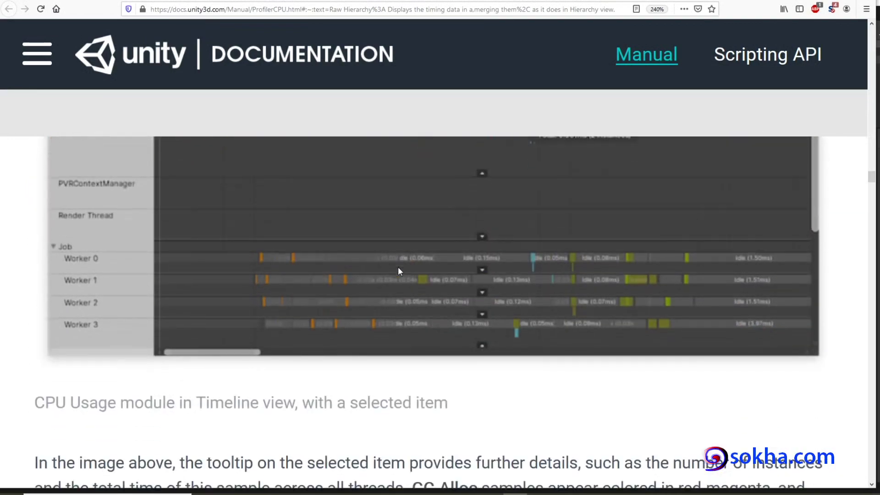
pyautogui.scroll(-3, 400, 272)
pyautogui.scroll(-5, 399, 272)
pyautogui.scroll(-5, 399, 272)
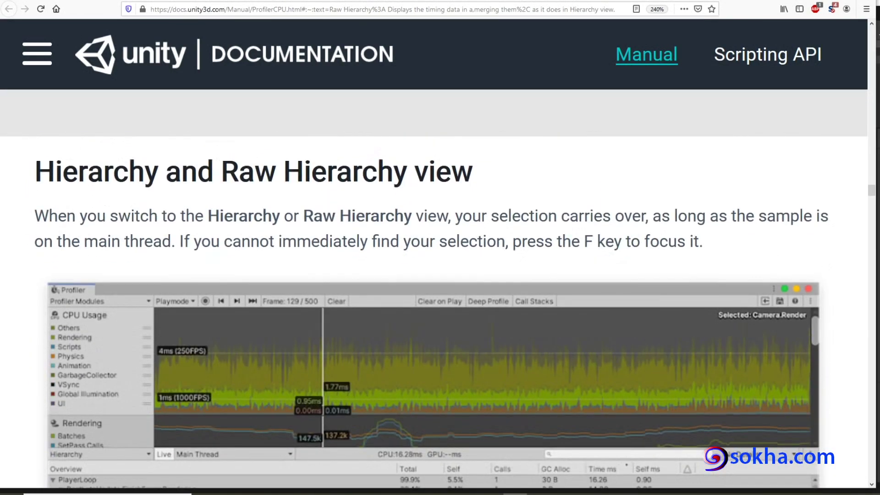
# Underline 'Hierarchy' and 'Raw Hierarchy' in the heading, bracket the paragraph, then clear annotations
pyautogui.moveTo(45, 190); pyautogui.dragTo(127, 193)
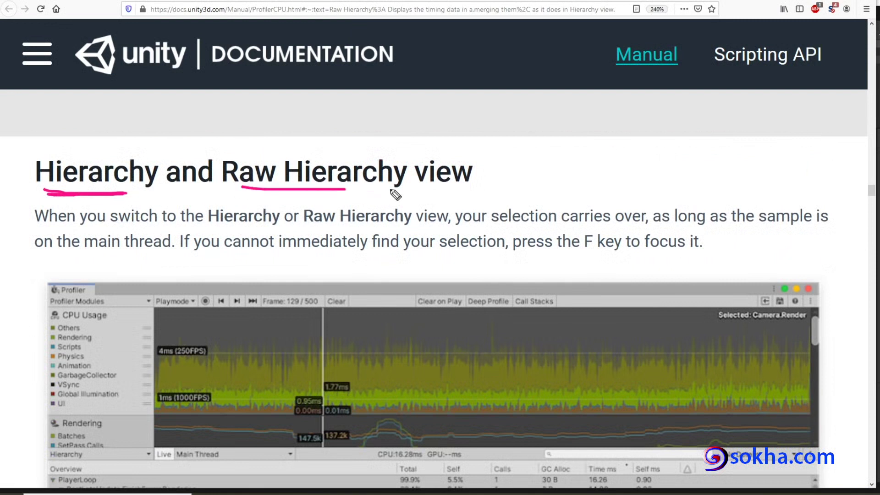
pyautogui.moveTo(242, 187); pyautogui.dragTo(323, 194)
pyautogui.moveTo(64, 200)
pyautogui.mouseDown()
pyautogui.moveTo(263, 263)
pyautogui.moveTo(740, 262)
pyautogui.mouseUp()
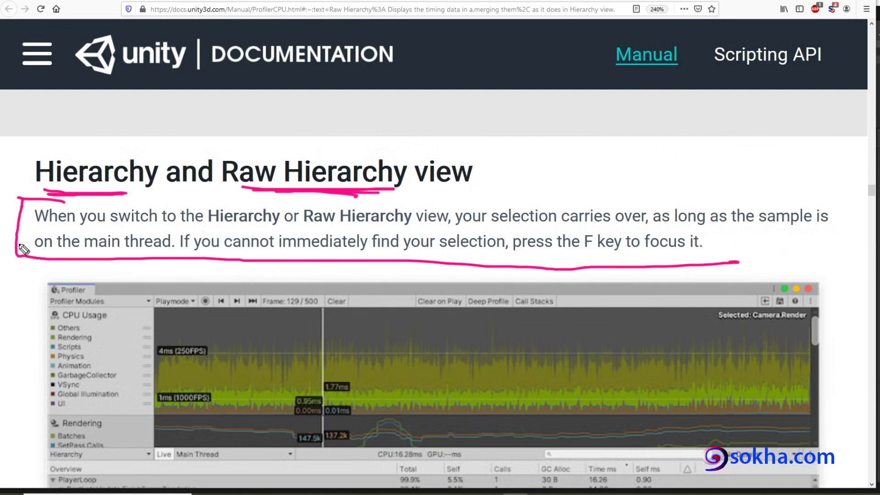
pyautogui.press('Escape')
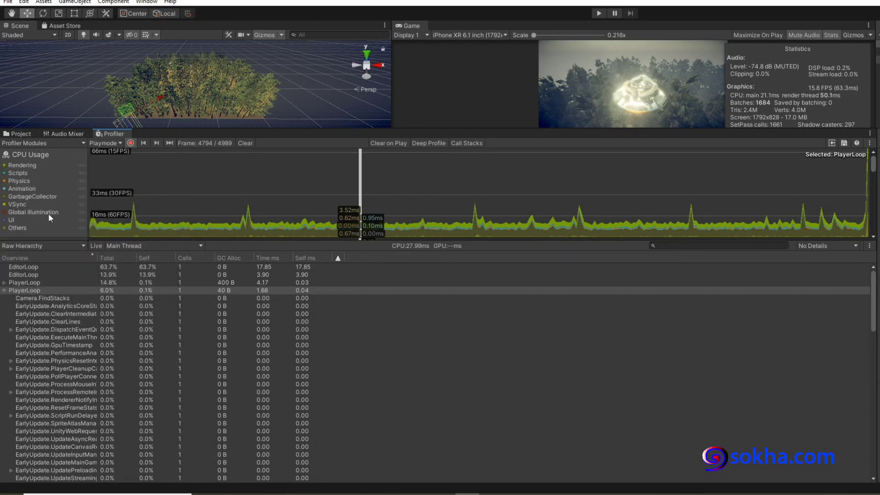
pyautogui.click(46, 245)
pyautogui.click(51, 268)
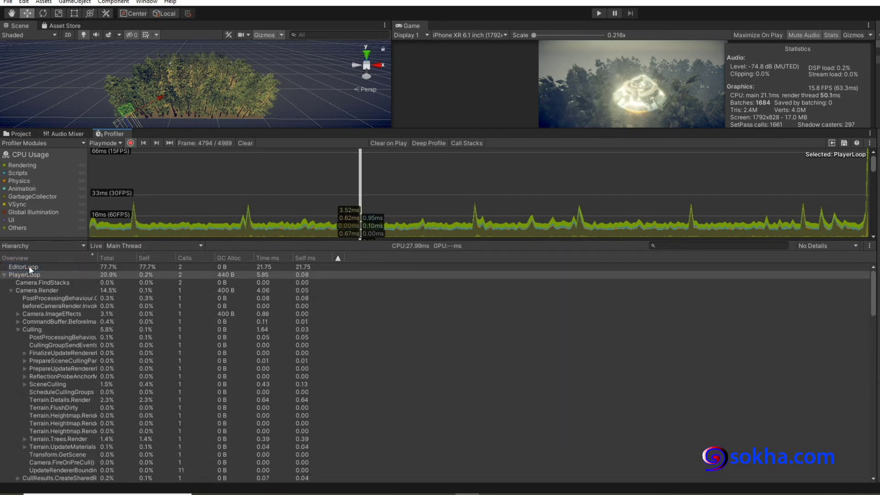
pyautogui.click(46, 245)
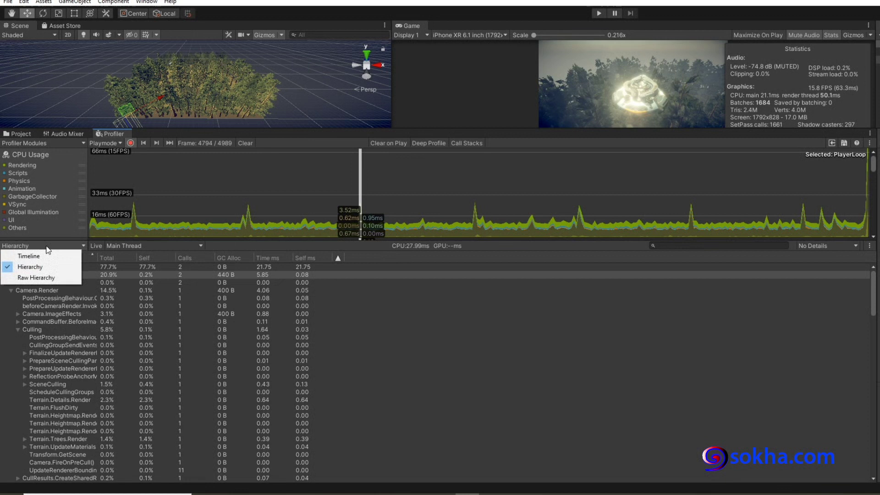
pyautogui.click(41, 275)
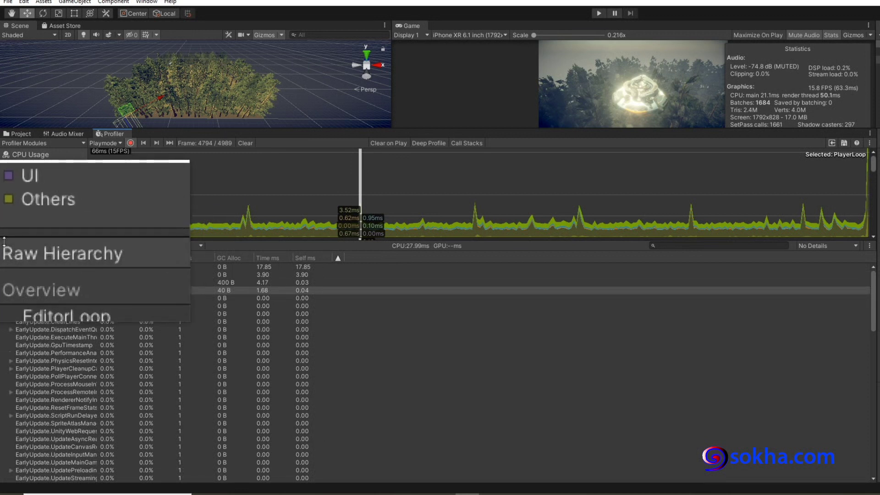
pyautogui.click(46, 245)
pyautogui.click(27, 262)
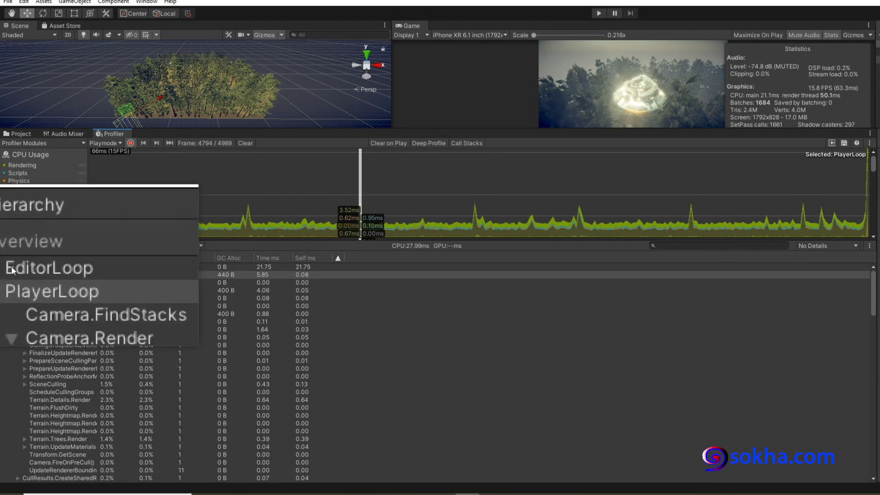
pyautogui.click(37, 266)
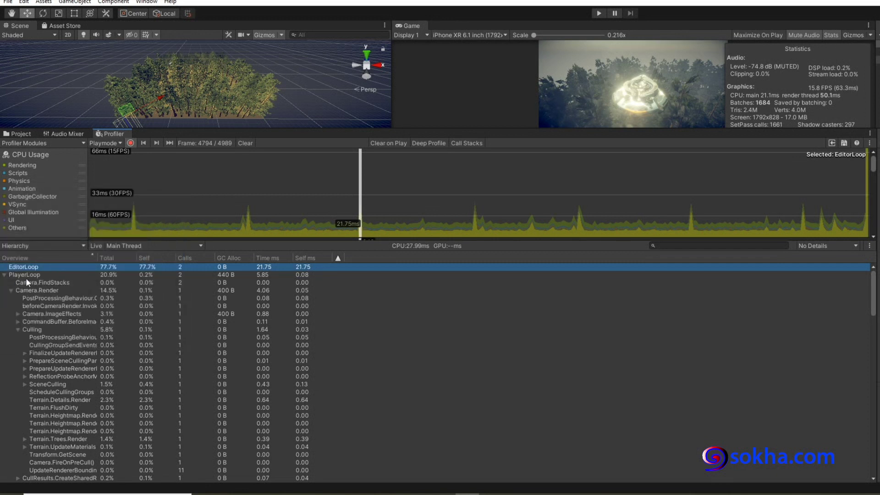
pyautogui.click(34, 248)
pyautogui.click(32, 278)
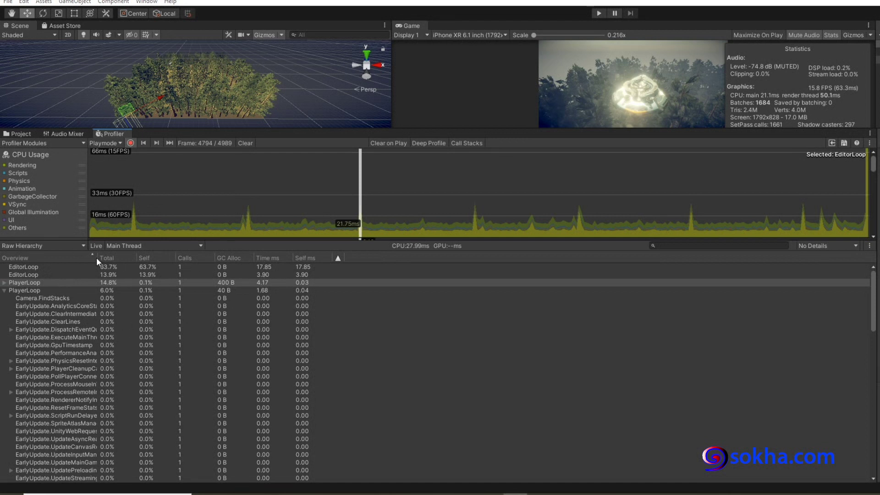
# Box the timing columns and active view mode, clear them, and drag the splitter down to show Rendering and Memory
pyautogui.moveTo(96, 257)
pyautogui.mouseDown()
pyautogui.moveTo(229, 364)
pyautogui.moveTo(333, 420)
pyautogui.mouseUp()
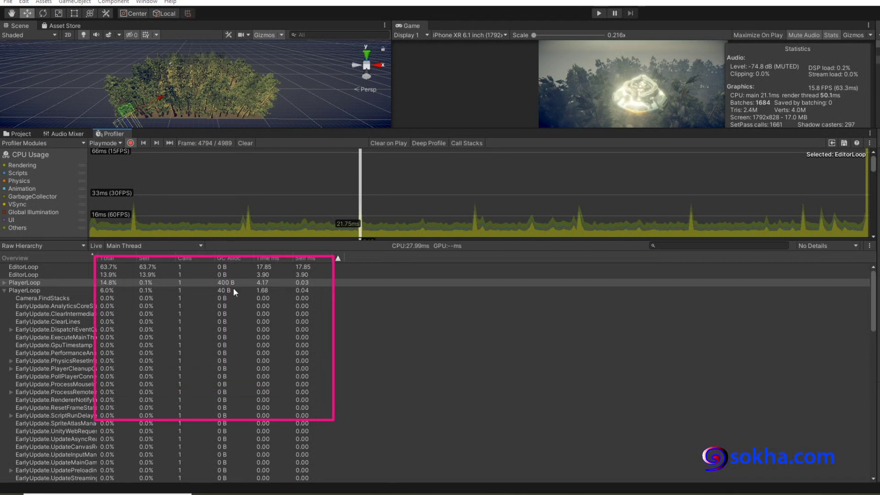
pyautogui.moveTo(4, 237)
pyautogui.mouseDown()
pyautogui.moveTo(48, 259)
pyautogui.moveTo(85, 477)
pyautogui.mouseUp()
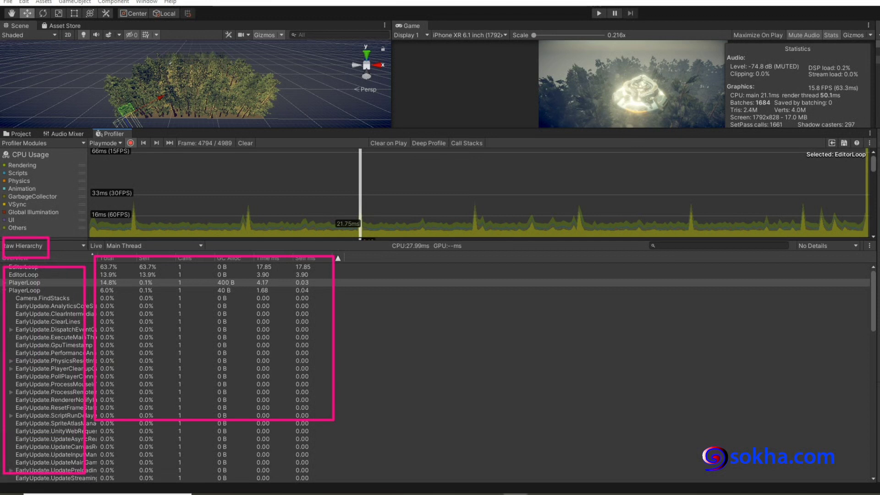
pyautogui.press('Escape')
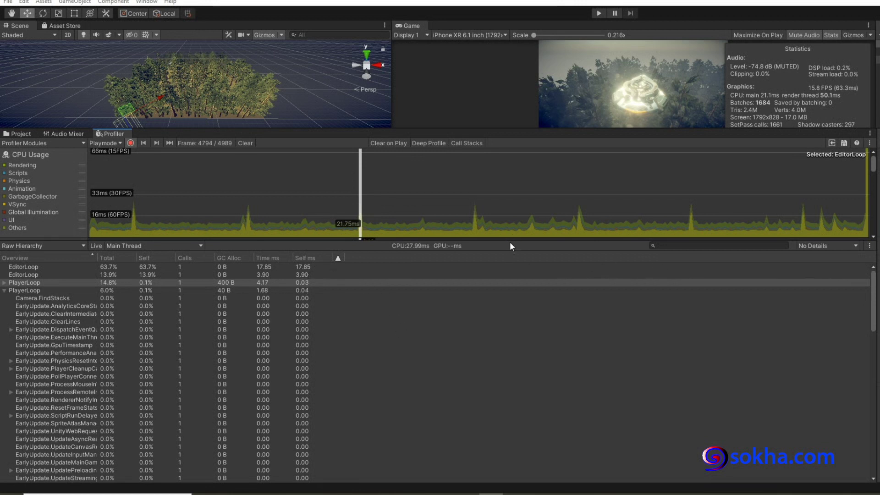
pyautogui.moveTo(509, 240); pyautogui.dragTo(508, 366)
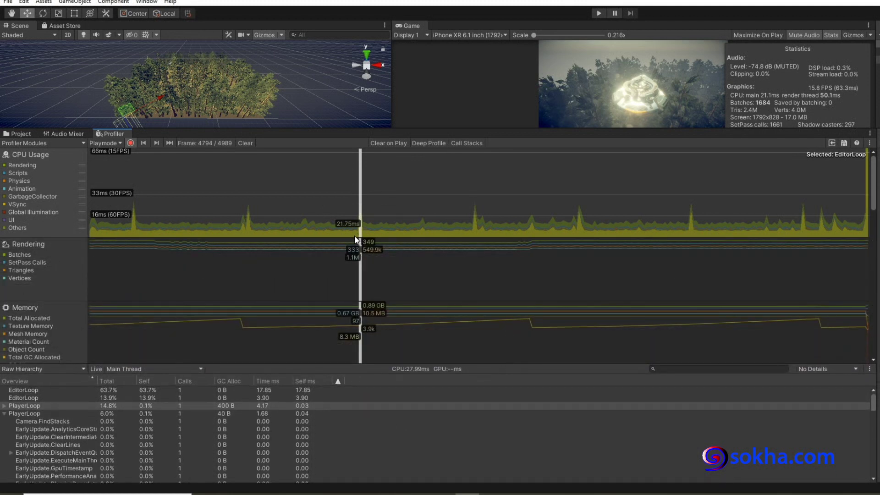
# Add the GPU Usage module, then mark CPU spikes and draw an arrow to the GPU graph
pyautogui.click(73, 146)
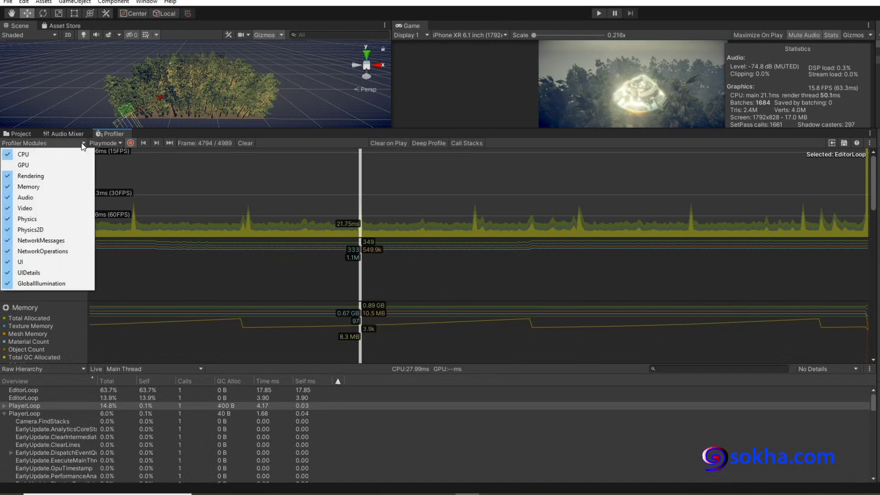
pyautogui.click(46, 162)
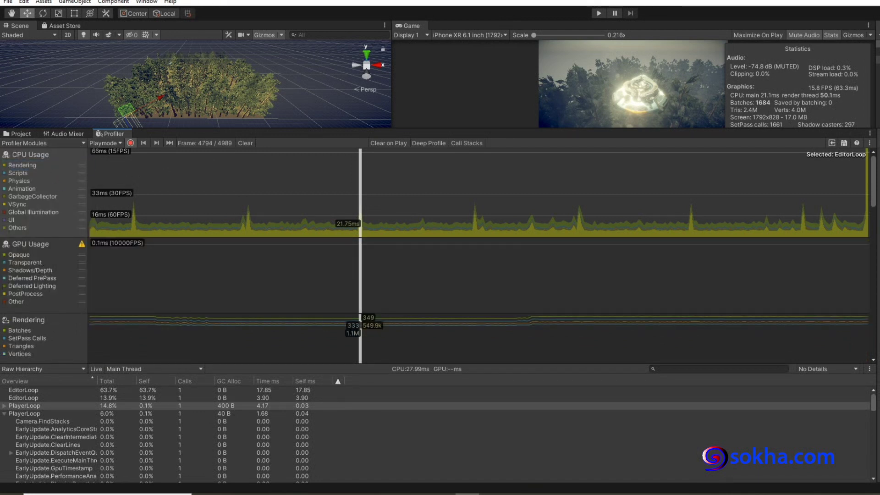
pyautogui.moveTo(225, 219)
pyautogui.mouseDown()
pyautogui.moveTo(248, 156)
pyautogui.moveTo(256, 212)
pyautogui.mouseUp()
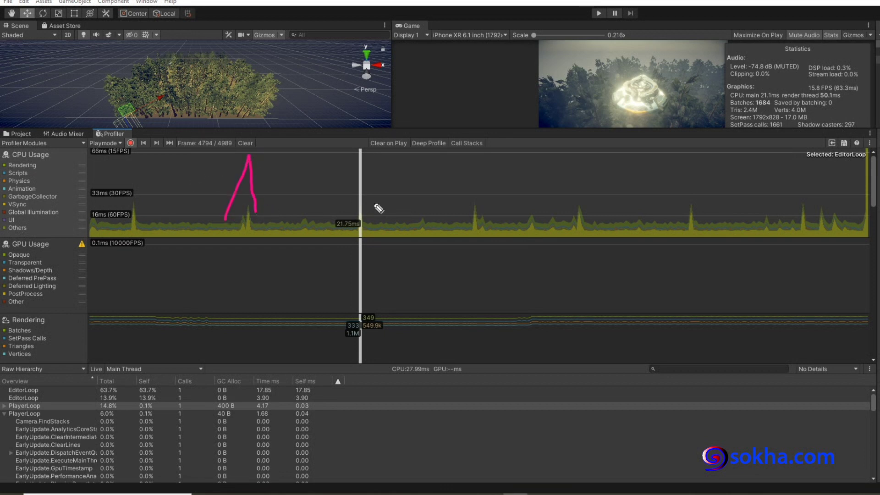
pyautogui.moveTo(392, 204); pyautogui.dragTo(399, 199)
pyautogui.moveTo(43, 231); pyautogui.dragTo(55, 248)
pyautogui.moveTo(271, 313)
pyautogui.mouseDown()
pyautogui.moveTo(281, 251)
pyautogui.moveTo(282, 315)
pyautogui.mouseUp()
pyautogui.moveTo(435, 305); pyautogui.dragTo(450, 311)
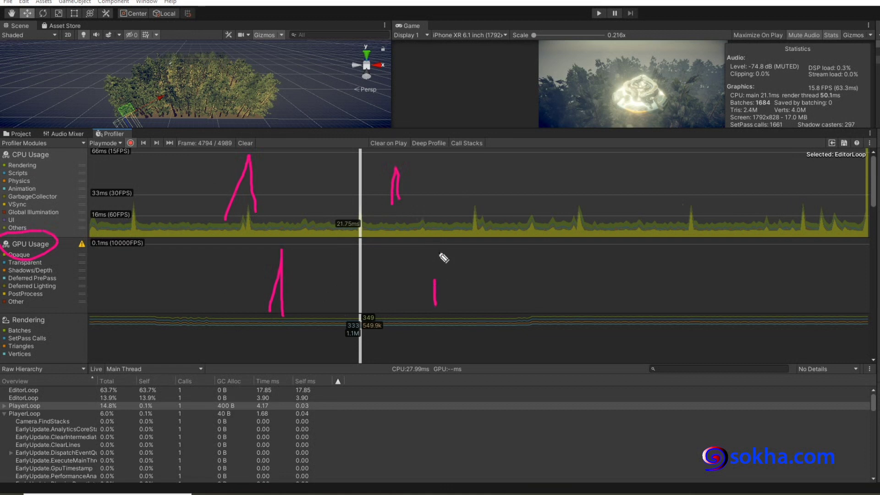
pyautogui.moveTo(324, 217)
pyautogui.mouseDown()
pyautogui.moveTo(283, 257)
pyautogui.moveTo(295, 256)
pyautogui.mouseUp()
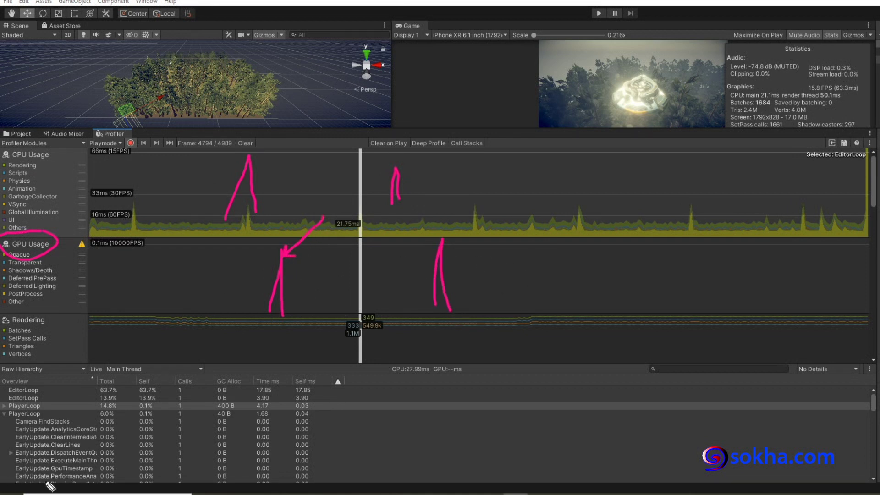
# Underline the top hierarchy rows and their Total values, then clear all pen notes
pyautogui.moveTo(44, 388); pyautogui.dragTo(282, 445)
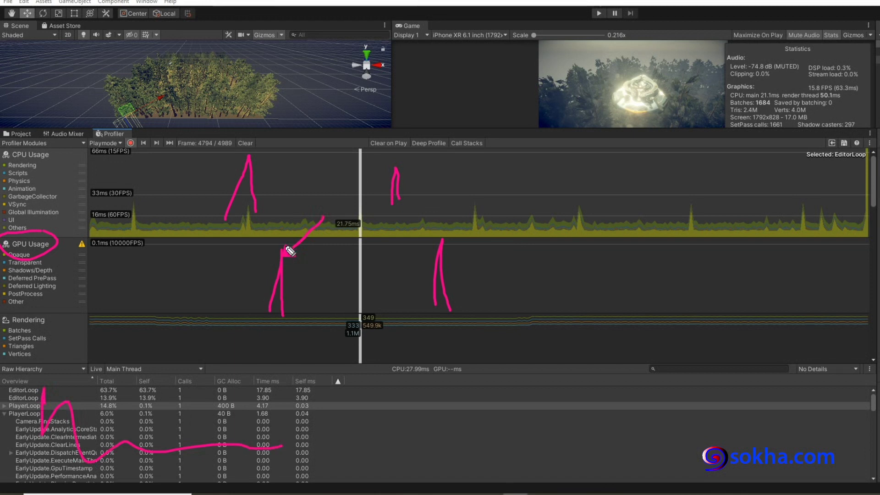
pyautogui.moveTo(290, 247); pyautogui.dragTo(293, 245)
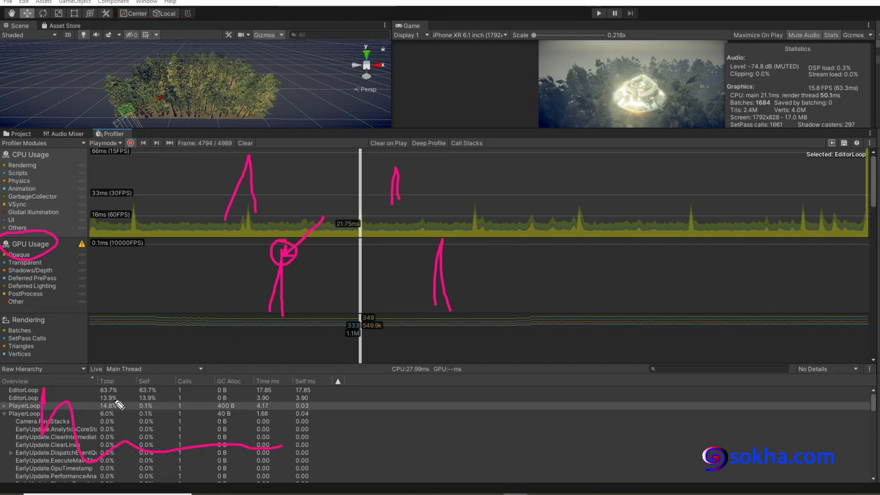
pyautogui.moveTo(80, 412); pyautogui.dragTo(295, 427)
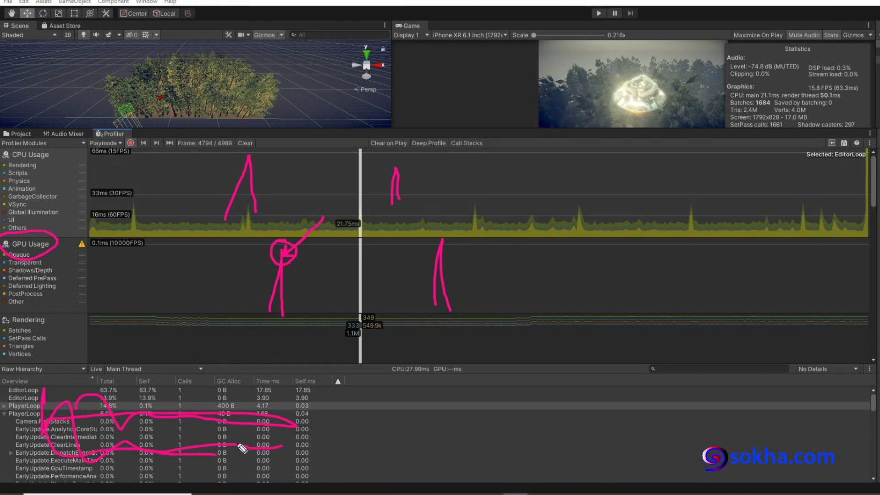
pyautogui.moveTo(77, 409); pyautogui.dragTo(103, 395)
pyautogui.press('e')
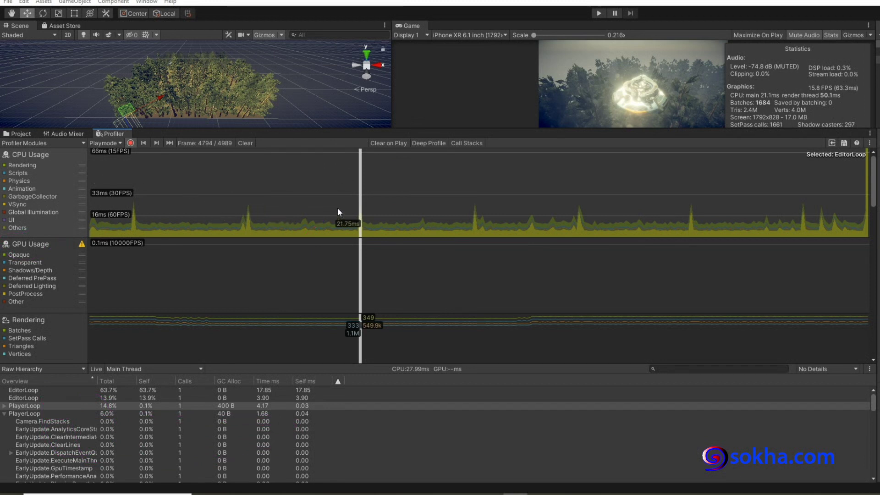
# Inspect frame 4751, return to frame 4794, and bracket the module category lists in pen
pyautogui.click(248, 216)
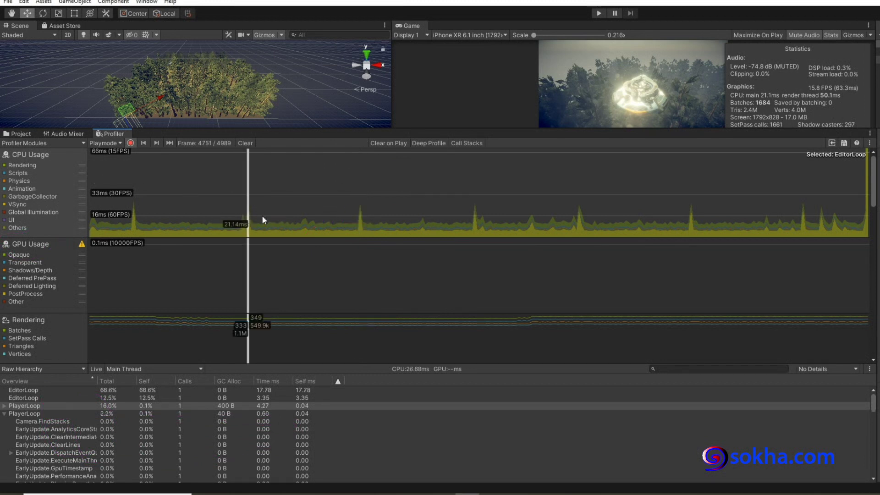
pyautogui.click(361, 213)
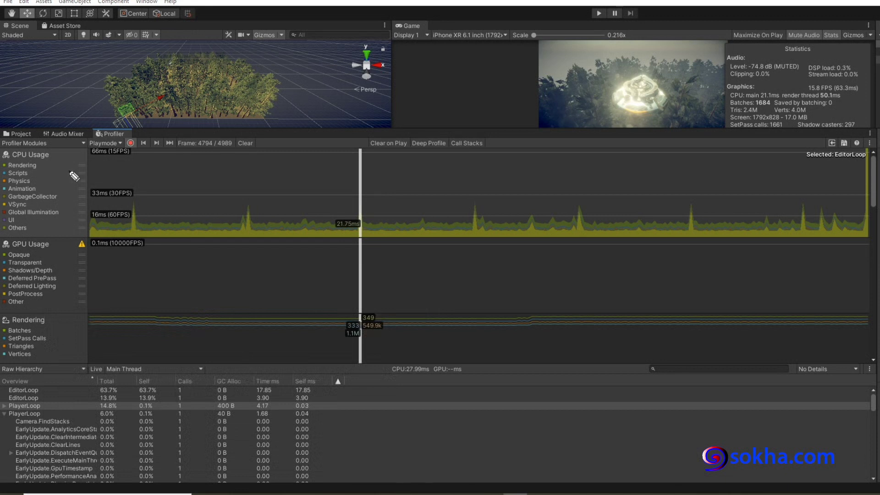
pyautogui.moveTo(51, 161)
pyautogui.mouseDown()
pyautogui.moveTo(47, 311)
pyautogui.moveTo(70, 335)
pyautogui.moveTo(54, 354)
pyautogui.mouseUp()
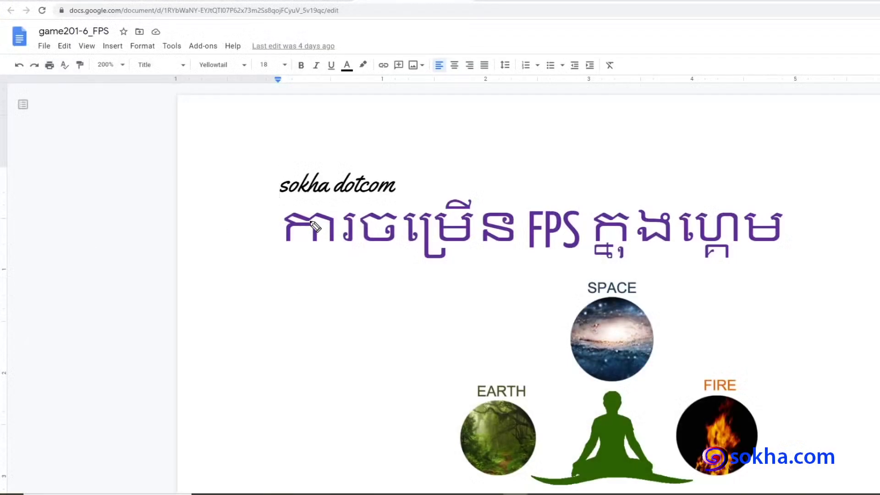
pyautogui.moveTo(276, 251)
pyautogui.mouseDown()
pyautogui.moveTo(768, 246)
pyautogui.moveTo(332, 266)
pyautogui.moveTo(724, 265)
pyautogui.mouseUp()
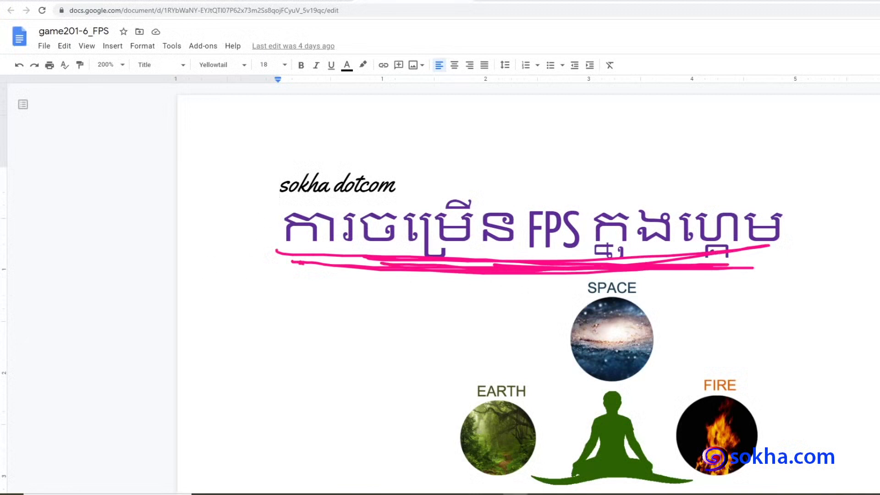
pyautogui.press('Escape')
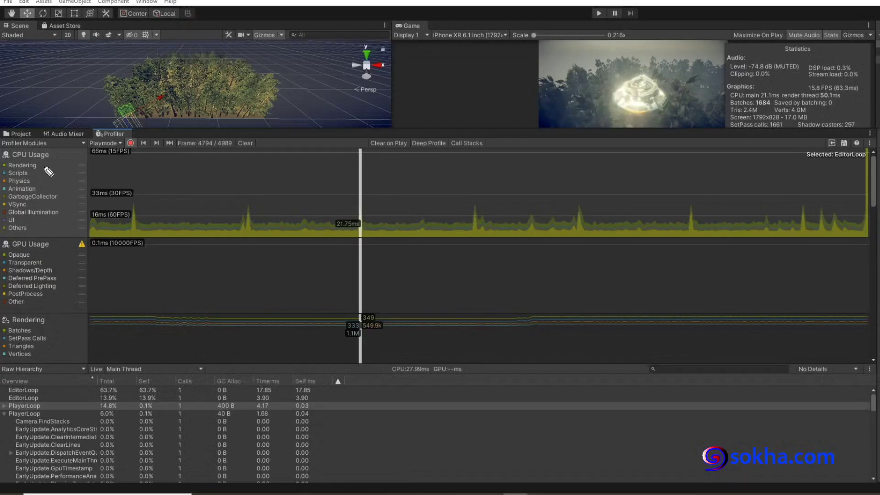
pyautogui.moveTo(40, 166); pyautogui.dragTo(84, 155)
pyautogui.moveTo(30, 173)
pyautogui.mouseDown()
pyautogui.moveTo(59, 167)
pyautogui.moveTo(68, 182)
pyautogui.moveTo(88, 175)
pyautogui.mouseUp()
pyautogui.moveTo(61, 198); pyautogui.dragTo(84, 189)
pyautogui.moveTo(32, 205)
pyautogui.mouseDown()
pyautogui.moveTo(61, 200)
pyautogui.moveTo(70, 209)
pyautogui.mouseUp()
pyautogui.moveTo(19, 223); pyautogui.dragTo(45, 224)
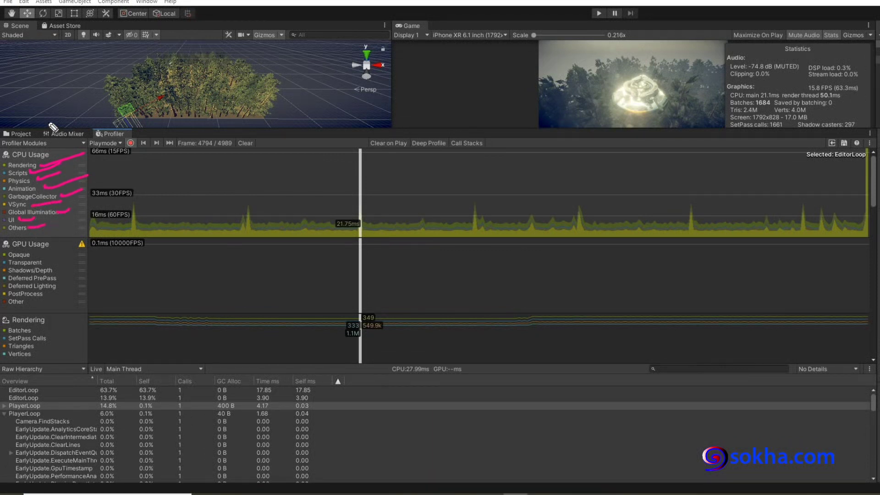
pyautogui.moveTo(53, 159)
pyautogui.mouseDown()
pyautogui.moveTo(84, 156)
pyautogui.moveTo(68, 202)
pyautogui.mouseUp()
pyautogui.moveTo(73, 180); pyautogui.dragTo(48, 234)
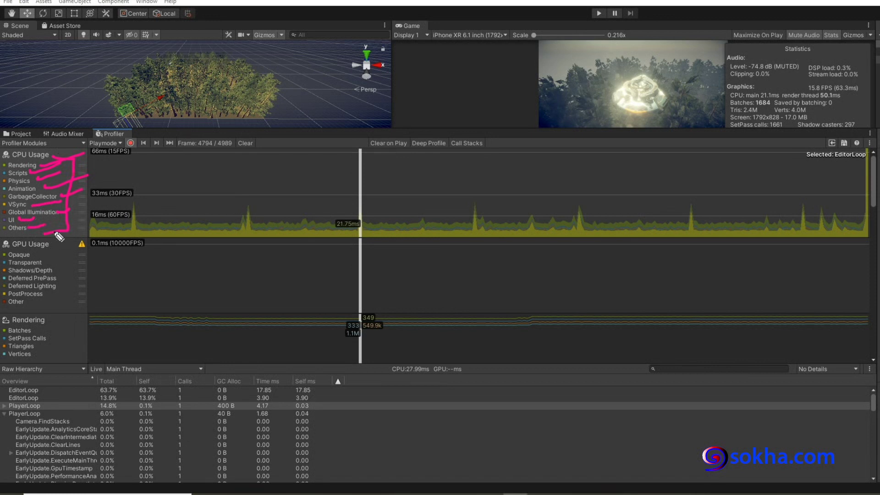
pyautogui.moveTo(48, 250); pyautogui.dragTo(42, 311)
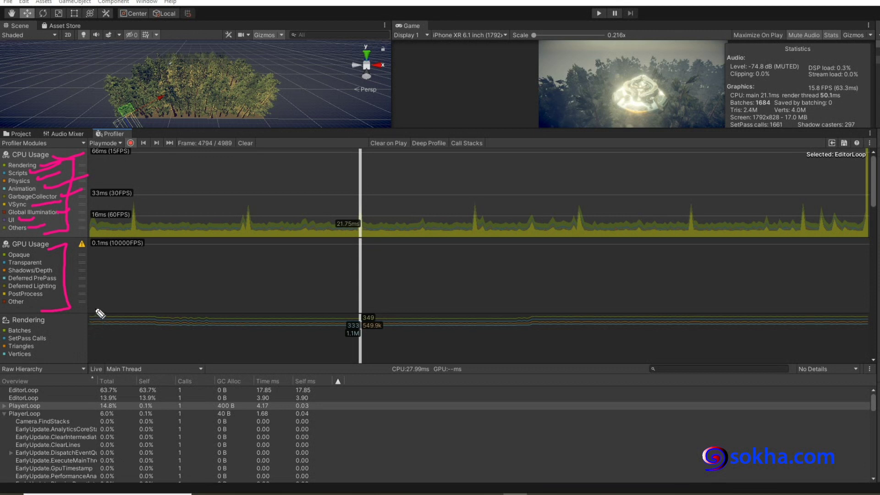
pyautogui.moveTo(253, 194); pyautogui.dragTo(266, 185)
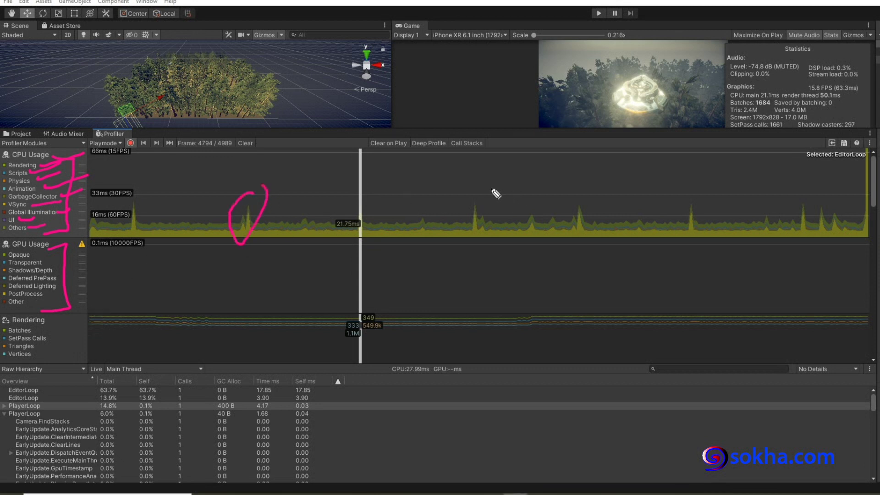
pyautogui.moveTo(495, 191); pyautogui.dragTo(500, 187)
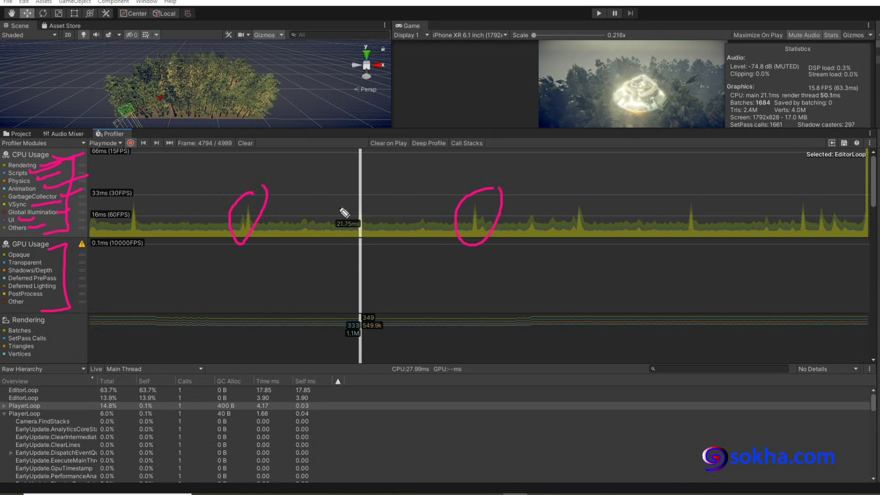
pyautogui.moveTo(293, 163); pyautogui.dragTo(252, 201)
pyautogui.moveTo(407, 127)
pyautogui.mouseDown()
pyautogui.moveTo(573, 100)
pyautogui.moveTo(554, 120)
pyautogui.mouseUp()
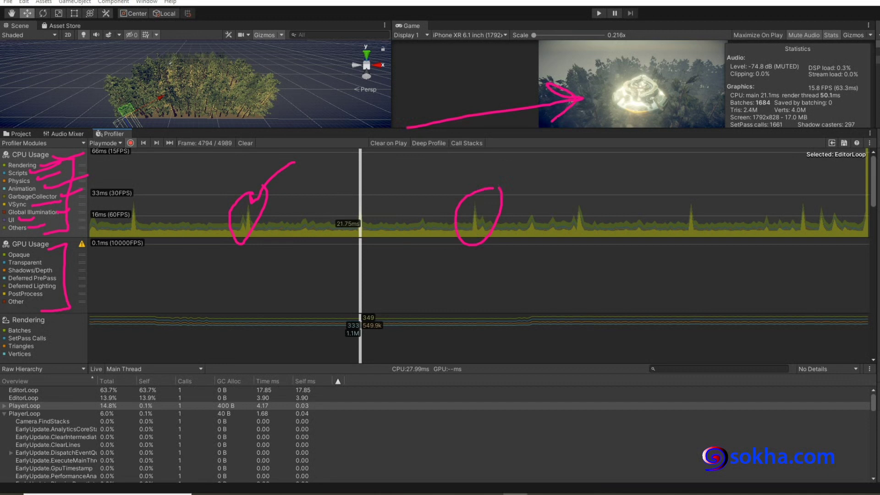
pyautogui.press('Escape')
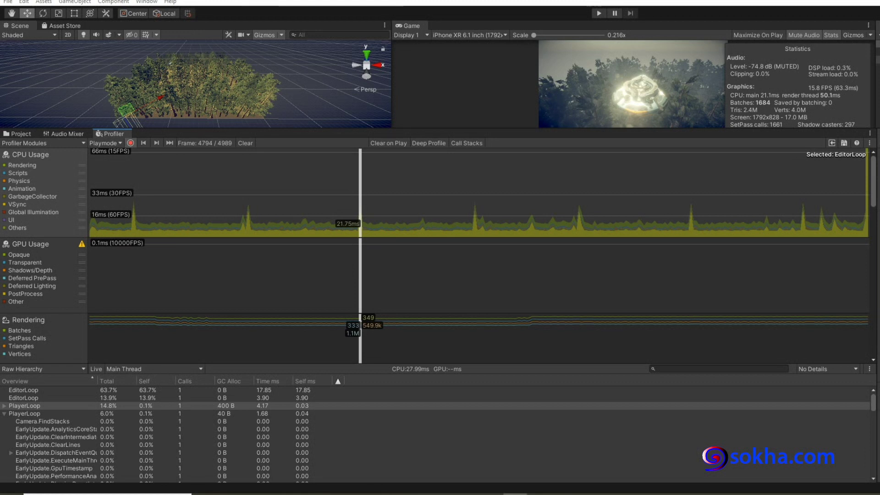
pyautogui.moveTo(61, 149); pyautogui.dragTo(58, 372)
pyautogui.moveTo(7, 158); pyautogui.dragTo(66, 232)
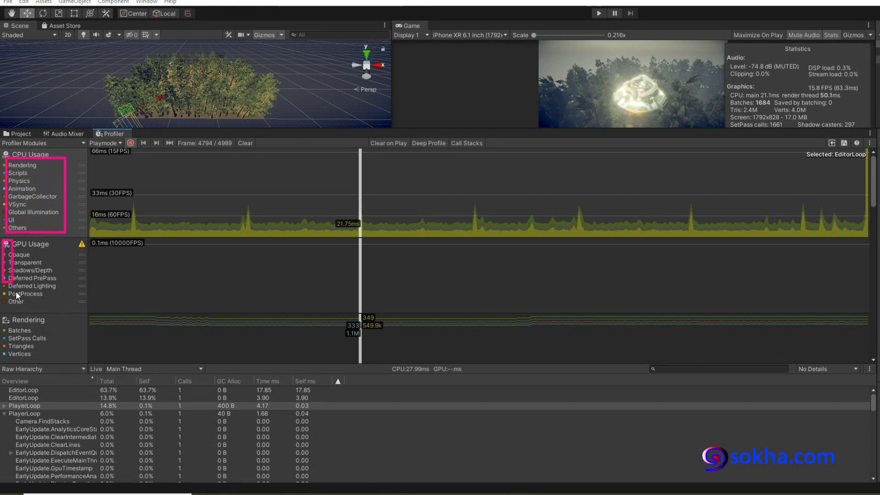
pyautogui.moveTo(2, 239); pyautogui.dragTo(57, 304)
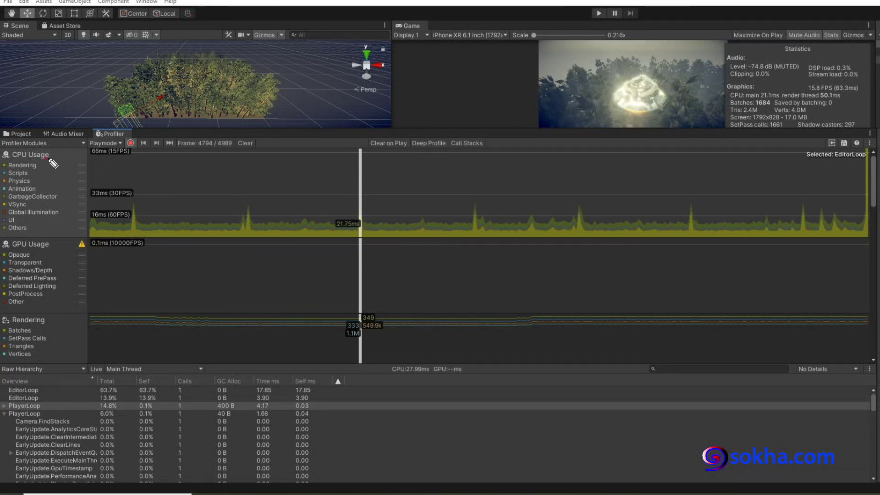
pyautogui.moveTo(44, 157); pyautogui.dragTo(40, 307)
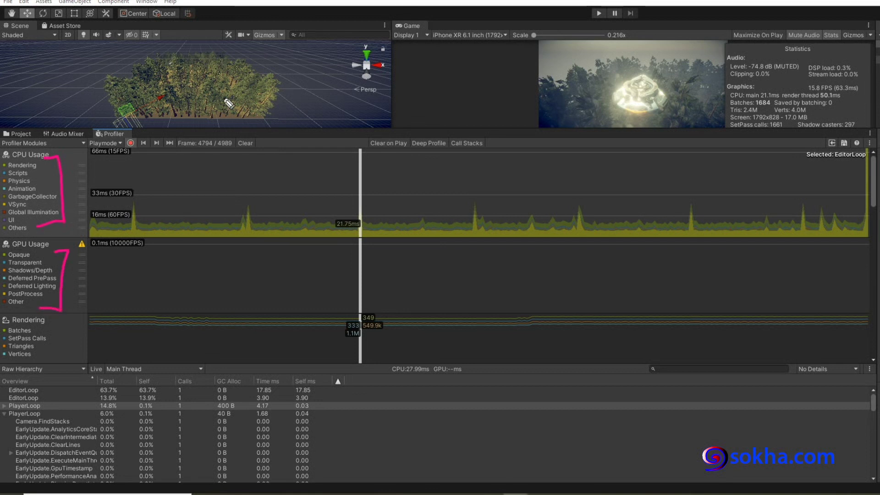
pyautogui.moveTo(224, 90); pyautogui.dragTo(402, 288)
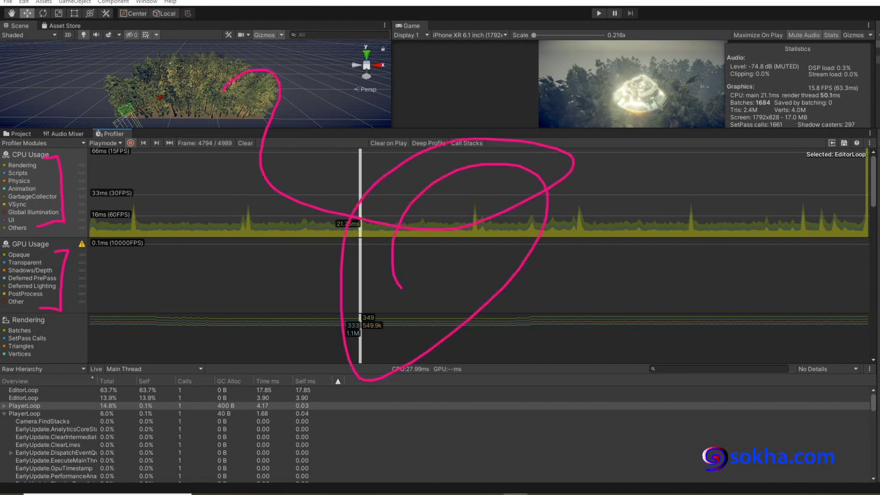
pyautogui.press('Escape')
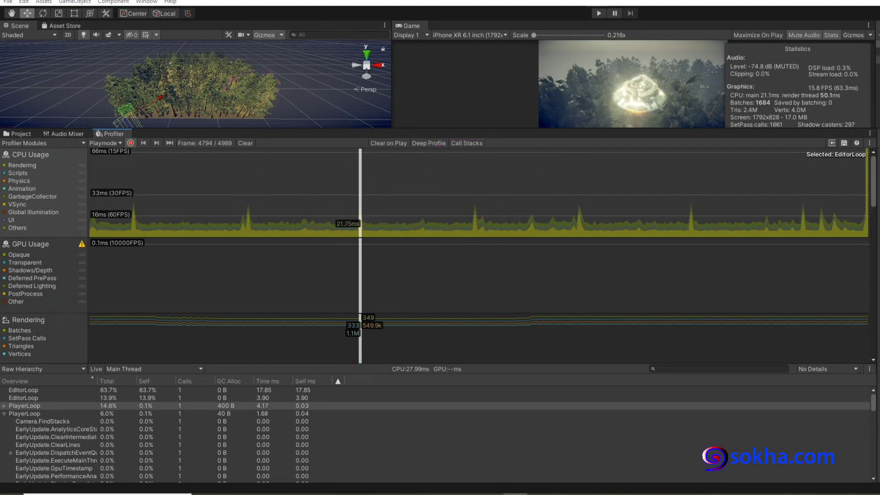